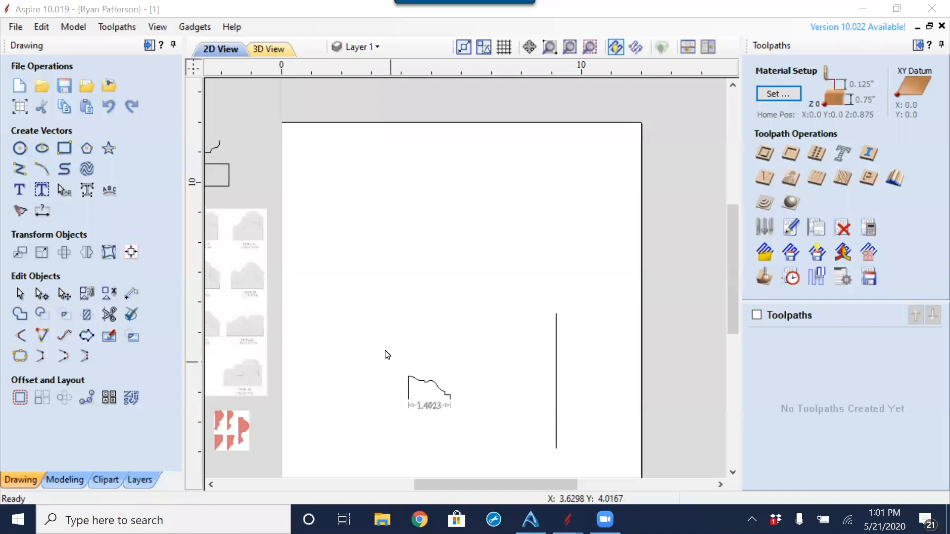
# Step: Examine the reference sheet of moulding profiles and the profile curves and rectangle above it
pyautogui.scroll(-2, 384, 353)
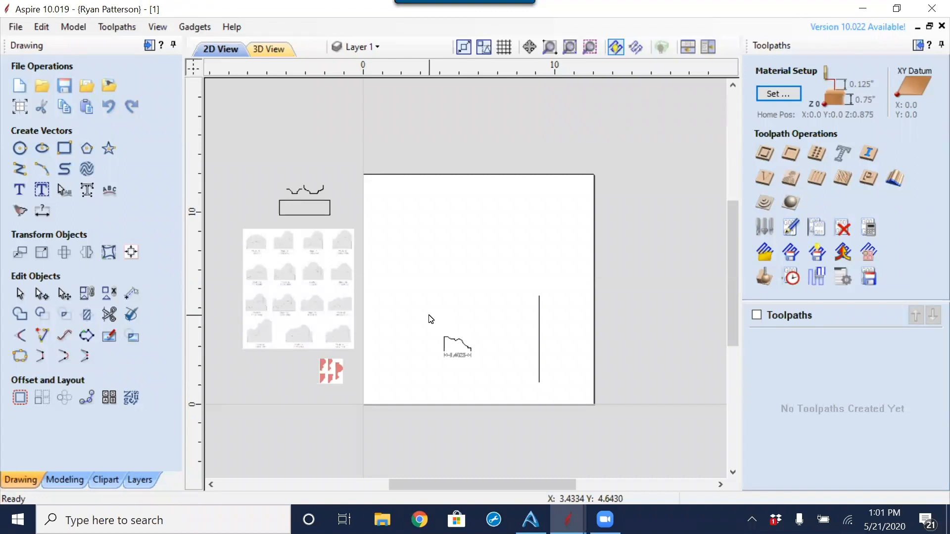
pyautogui.scroll(6, 297, 278)
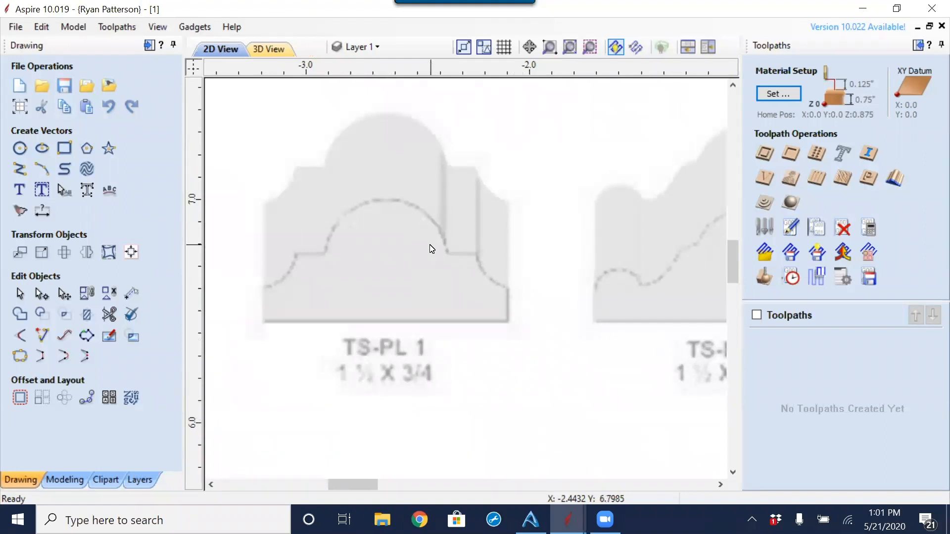
pyautogui.scroll(-2, 441, 246)
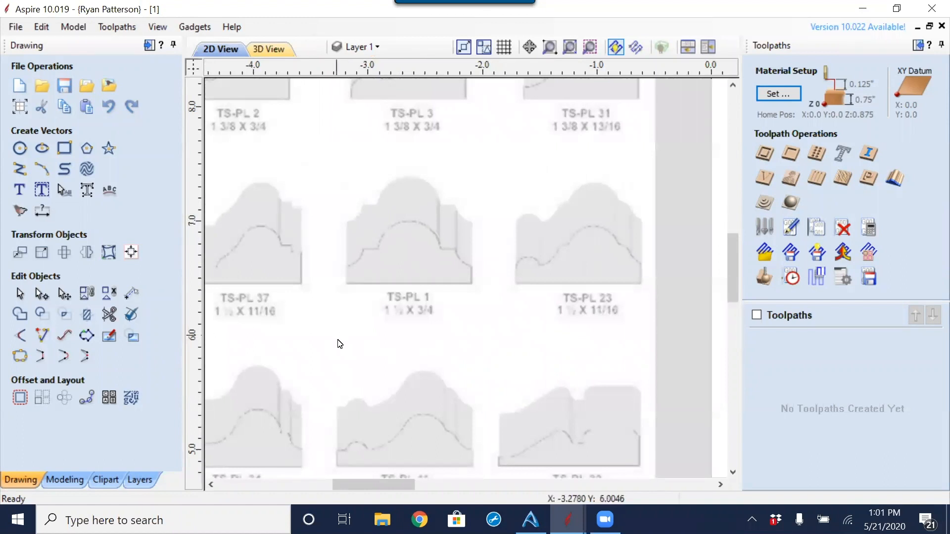
pyautogui.moveTo(325, 346); pyautogui.dragTo(471, 306, button='middle')
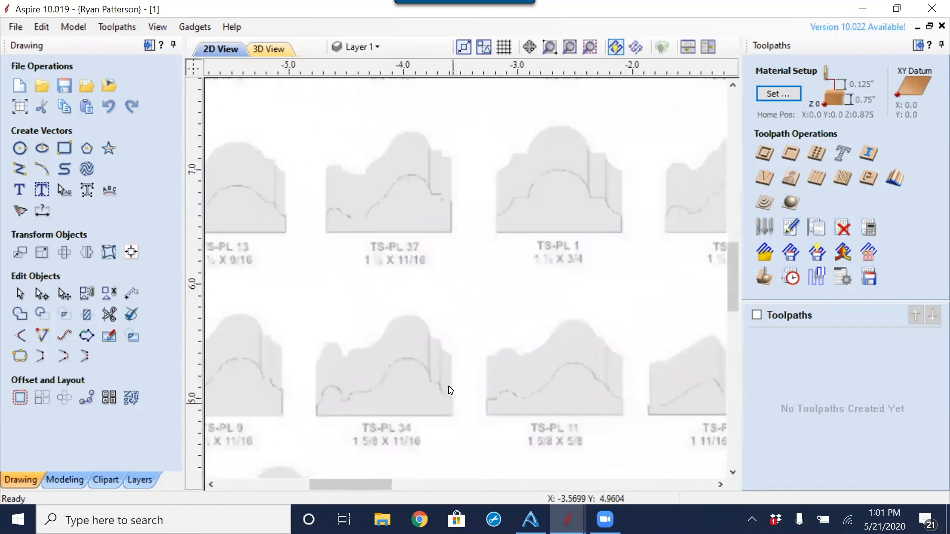
pyautogui.moveTo(344, 333); pyautogui.dragTo(498, 290)
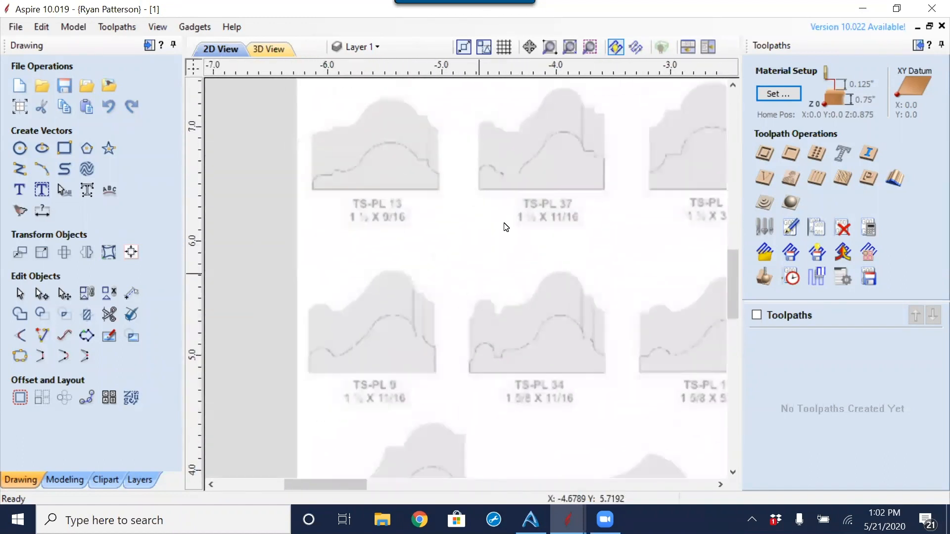
pyautogui.moveTo(575, 183); pyautogui.dragTo(478, 350)
pyautogui.moveTo(539, 176); pyautogui.dragTo(478, 325, button='middle')
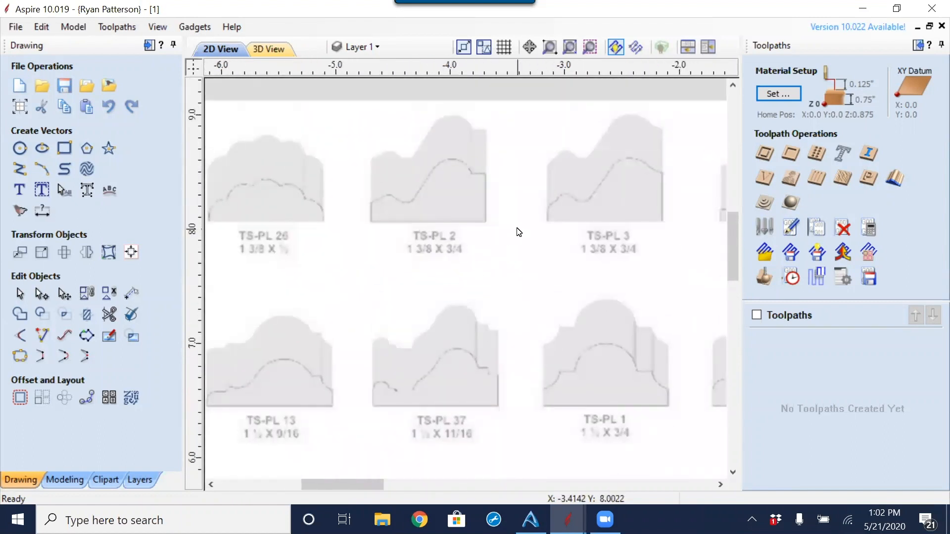
pyautogui.scroll(-4, 513, 231)
pyautogui.moveTo(600, 125); pyautogui.dragTo(467, 208, button='middle')
pyautogui.scroll(1, 467, 208)
pyautogui.scroll(1, 466, 204)
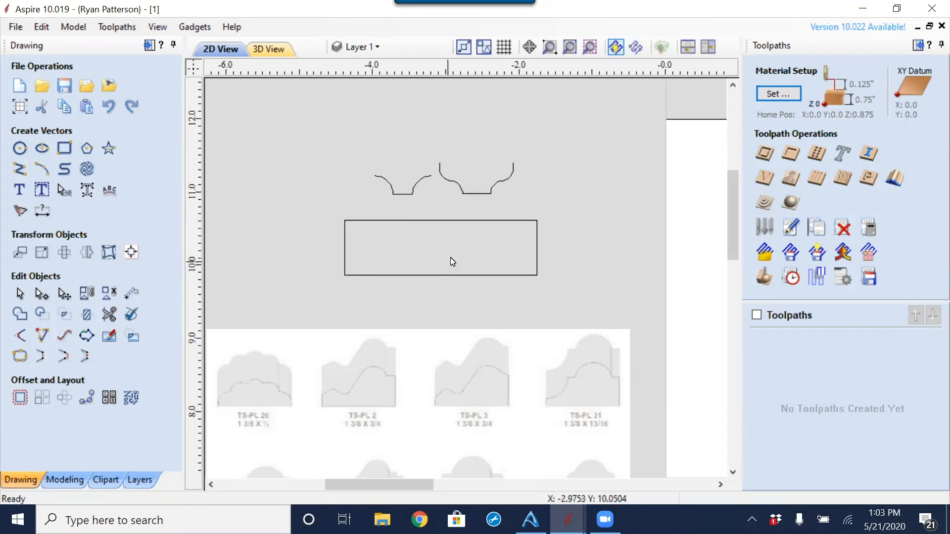
pyautogui.scroll(-5, 555, 233)
pyautogui.moveTo(628, 297); pyautogui.dragTo(445, 258, button='middle')
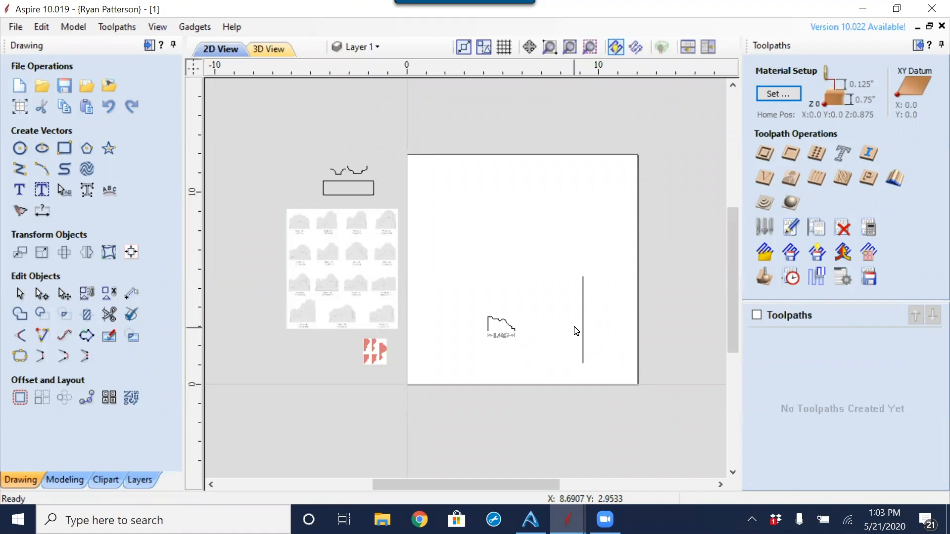
# Step: Stretch the vertical line to about 9.26 inches long and move it beside the moulding profile, at about X 6.7
pyautogui.click(583, 328)
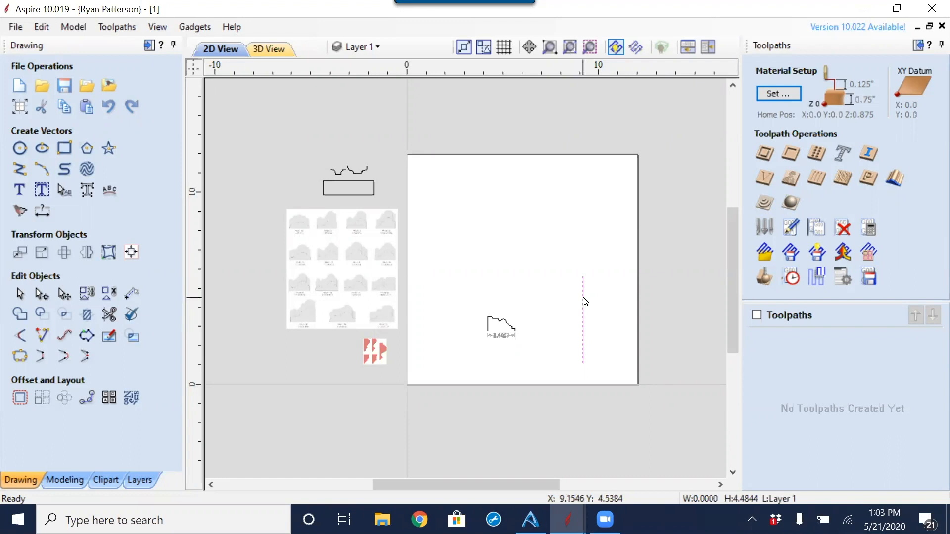
pyautogui.moveTo(580, 276); pyautogui.dragTo(577, 183)
pyautogui.moveTo(582, 253); pyautogui.dragTo(537, 254)
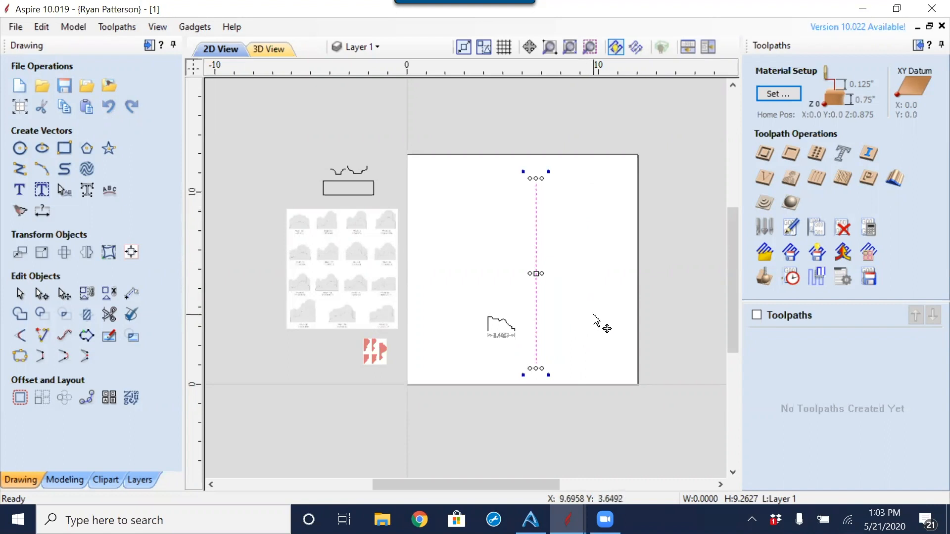
pyautogui.click(584, 329)
# Step: Select the vertical line as the drive rail, add the moulding profile, and start a Moulding Toolpath
pyautogui.scroll(3, 564, 329)
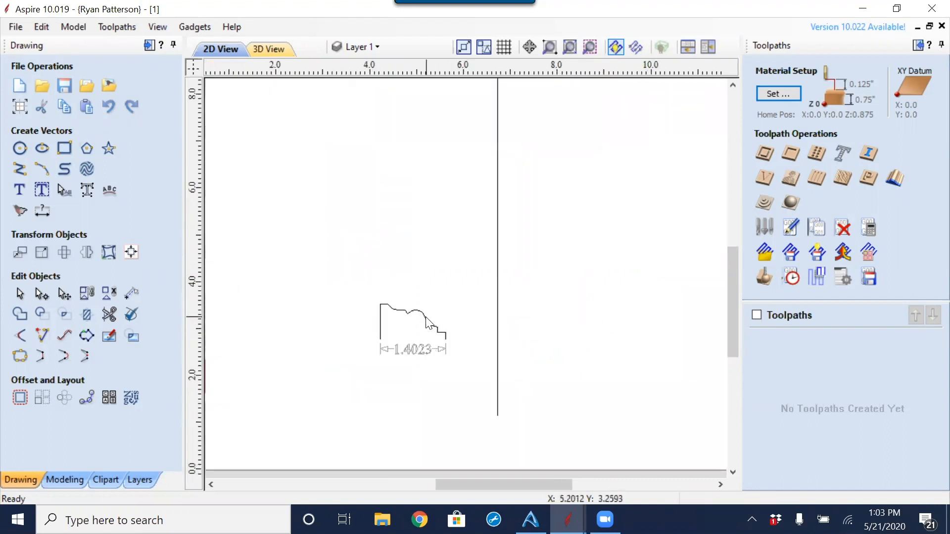
pyautogui.click(426, 319)
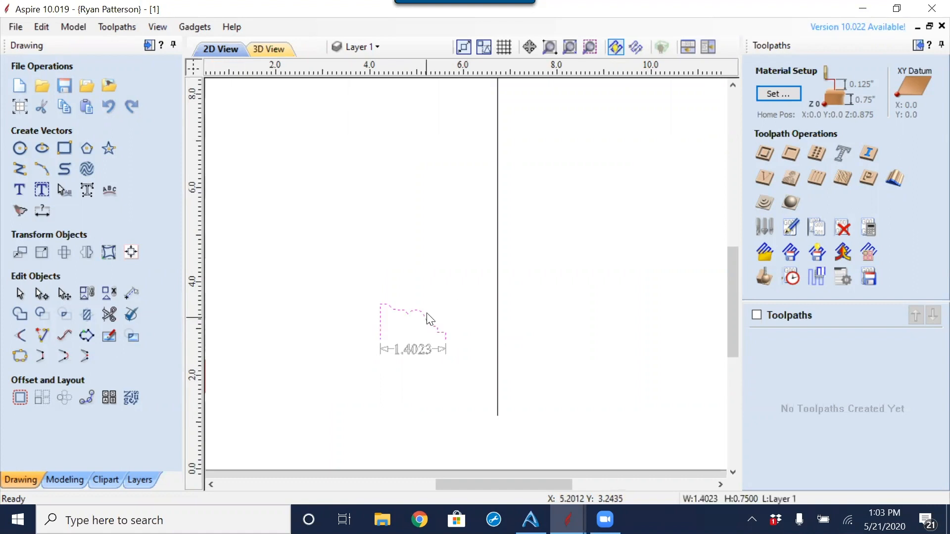
pyautogui.click(497, 287)
pyautogui.scroll(-3, 559, 282)
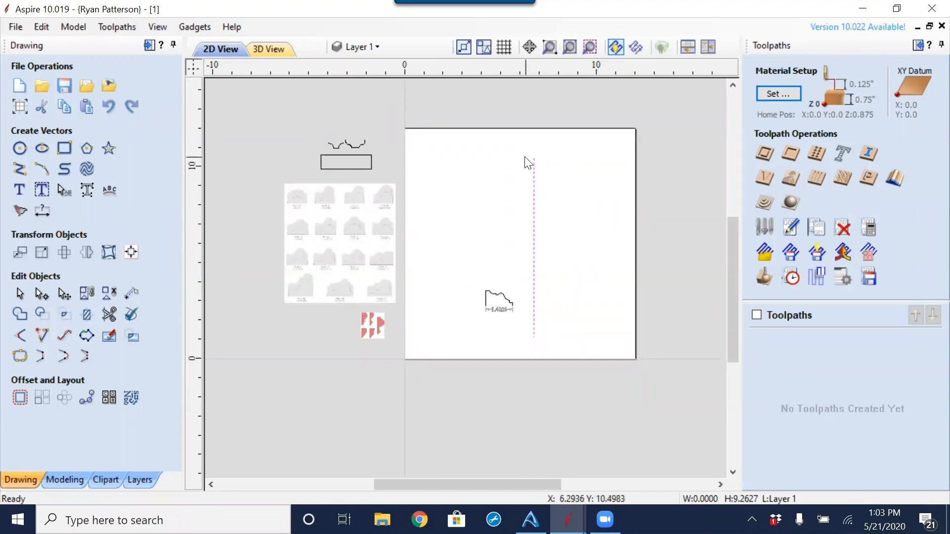
pyautogui.moveTo(583, 251); pyautogui.dragTo(494, 259, button='middle')
pyautogui.click(490, 259)
pyautogui.click(438, 245)
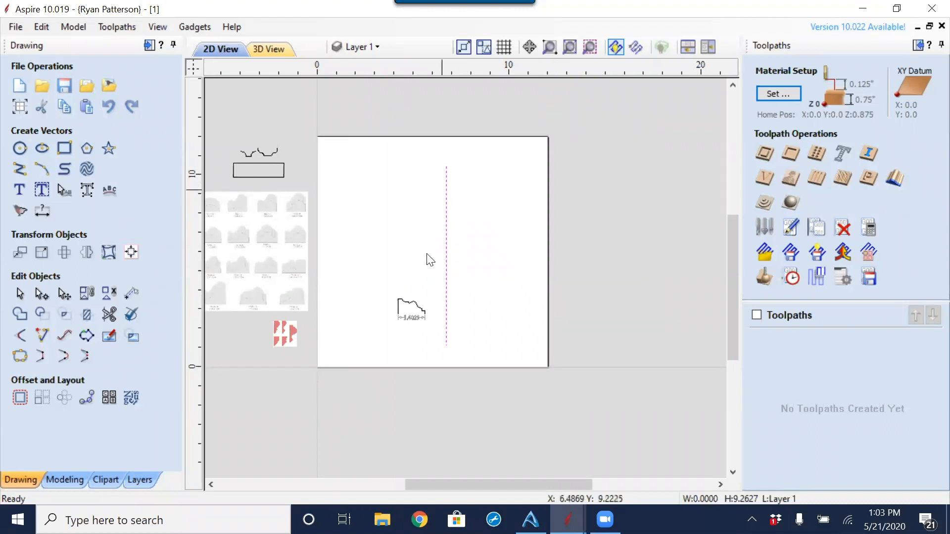
pyautogui.keyDown('shift'); pyautogui.click(406, 302); pyautogui.keyUp('shift')
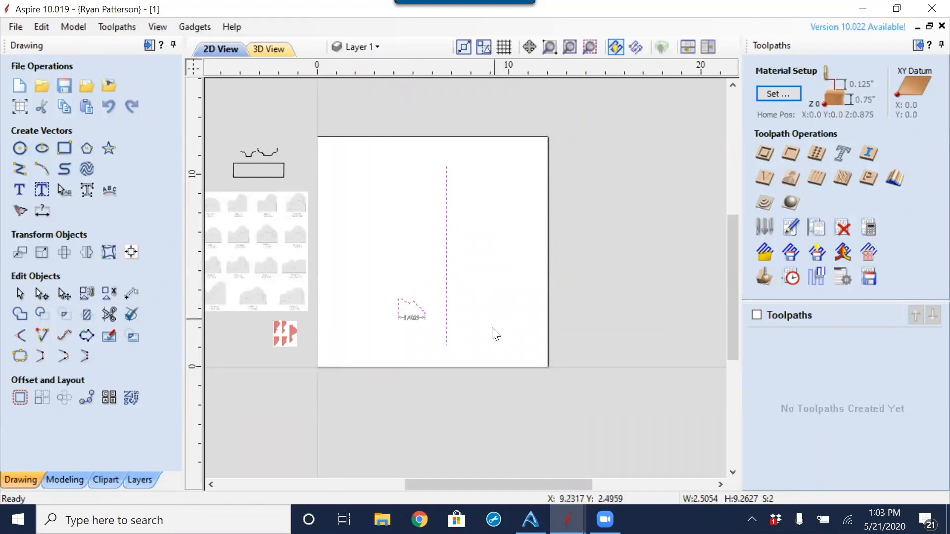
pyautogui.click(895, 179)
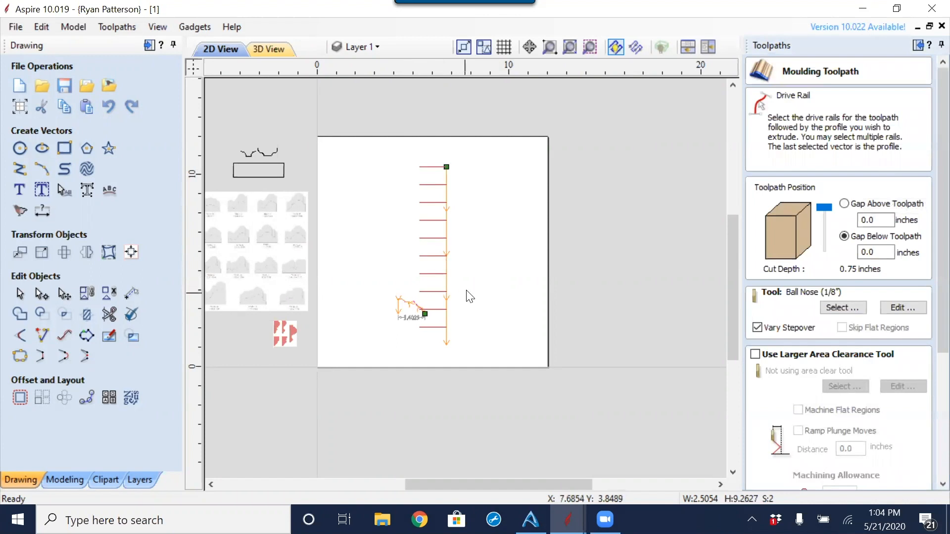
# Step: Reselect the vertical line first and the moulding profile last, and calculate the moulding toolpath
pyautogui.scroll(4, 436, 315)
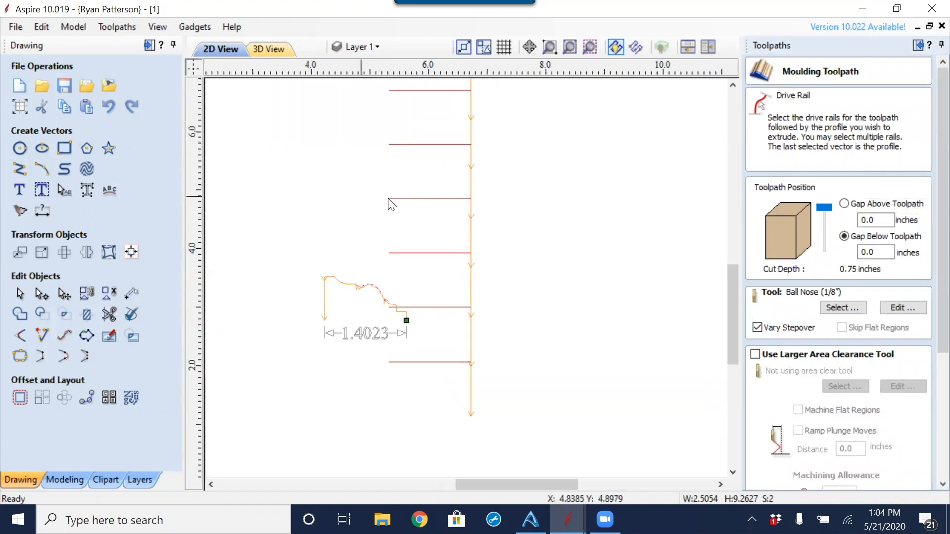
pyautogui.click(355, 293)
pyautogui.click(358, 291)
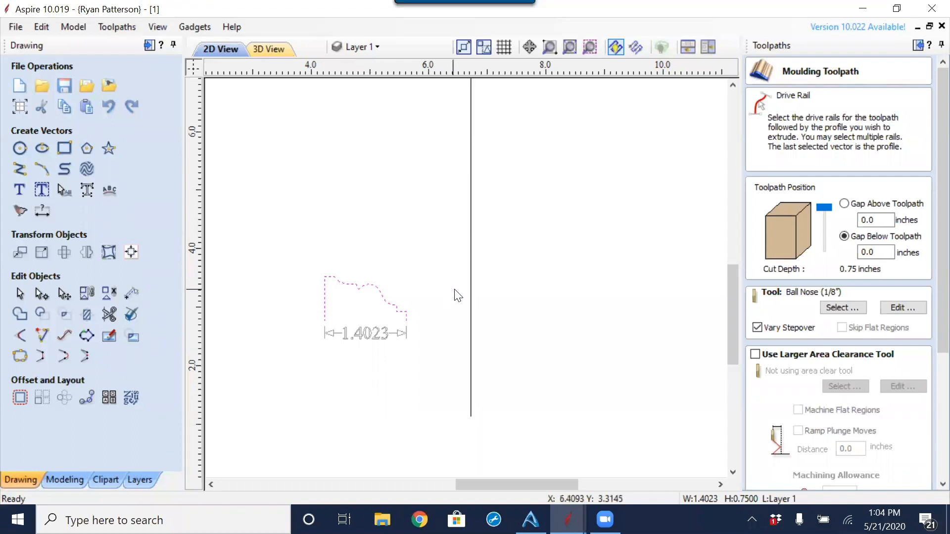
pyautogui.click(496, 249)
pyautogui.moveTo(497, 237); pyautogui.dragTo(443, 257)
pyautogui.keyDown('shift'); pyautogui.moveTo(436, 265); pyautogui.dragTo(364, 292); pyautogui.keyUp('shift')
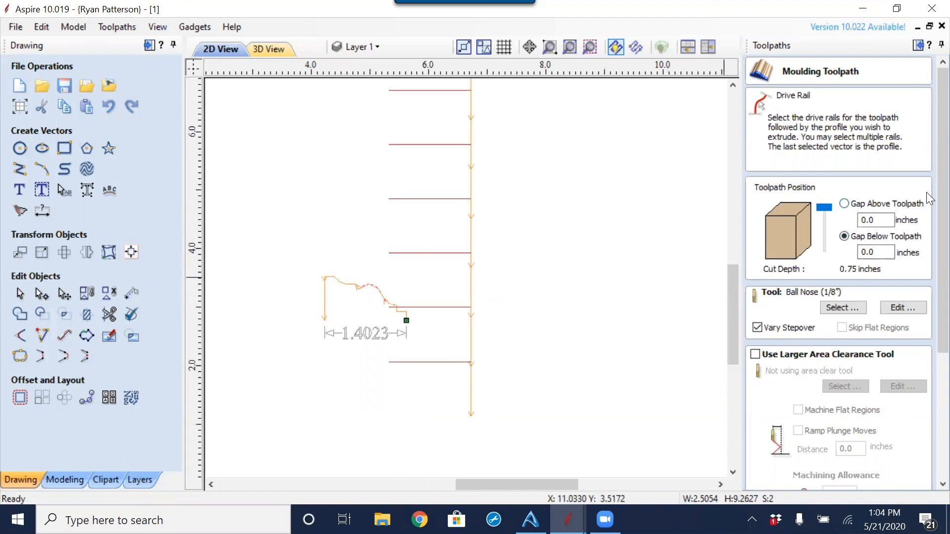
pyautogui.scroll(-5, 927, 292)
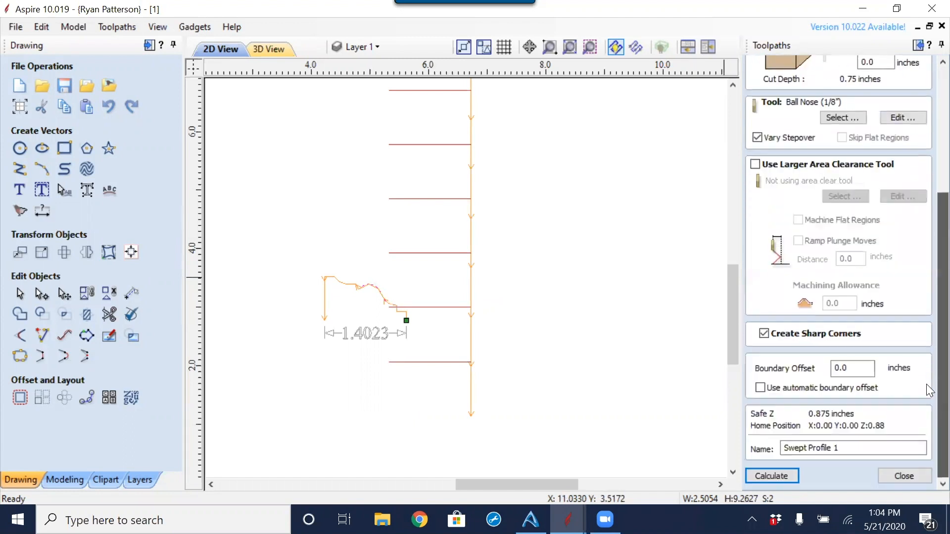
pyautogui.click(775, 475)
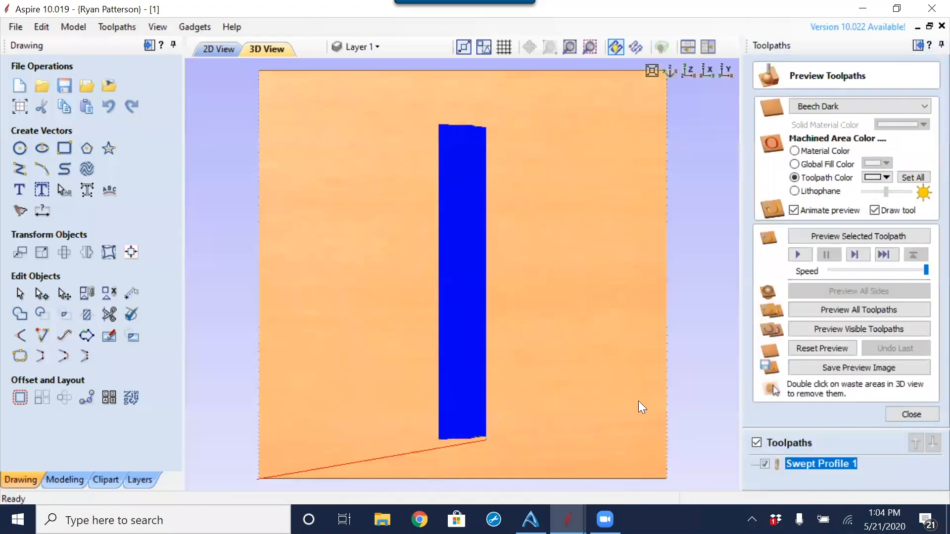
# Step: Simulate all toolpaths on the 3D material block to show the carved moulding
pyautogui.moveTo(525, 338); pyautogui.dragTo(462, 339)
pyautogui.scroll(3, 470, 333)
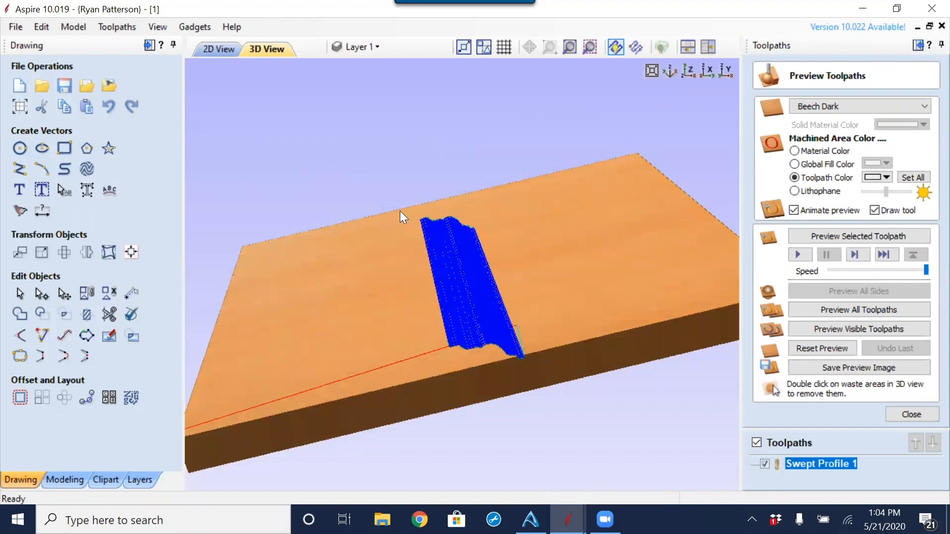
pyautogui.click(845, 311)
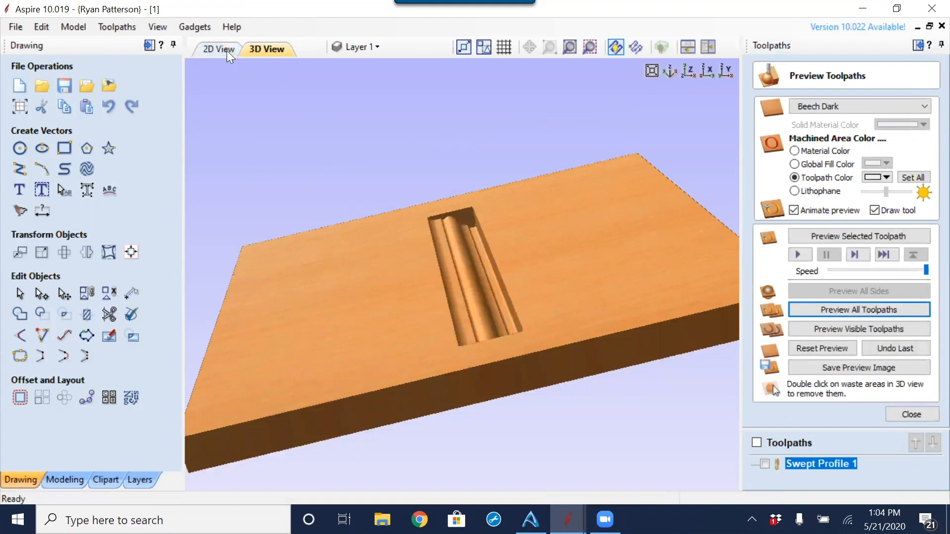
# Step: Arrange the 2D and 3D views side by side to compare the drawn profile with the carved moulding
pyautogui.click(222, 49)
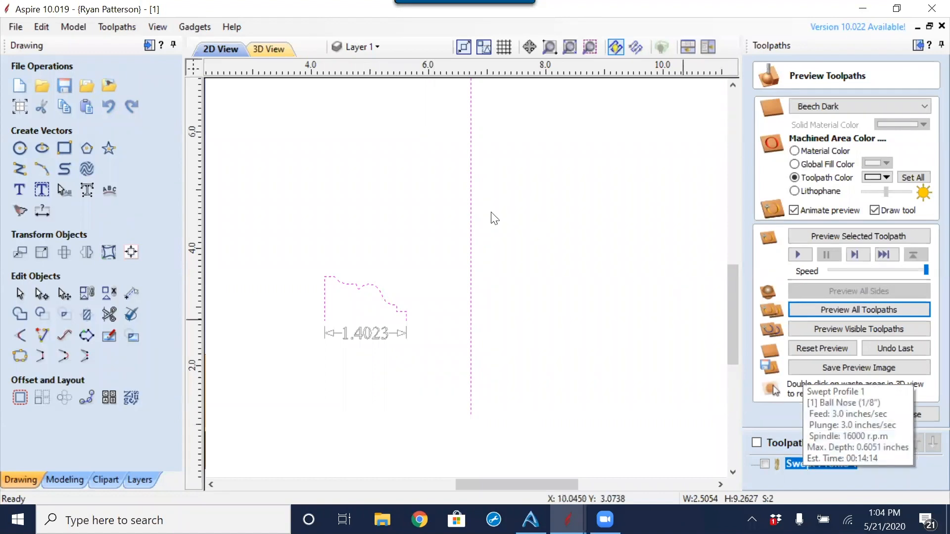
pyautogui.click(287, 49)
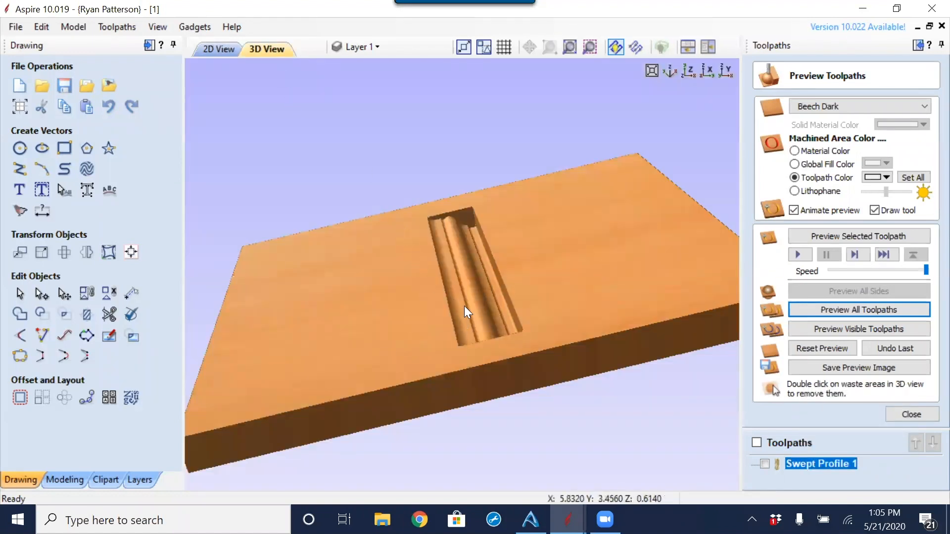
pyautogui.scroll(5, 499, 308)
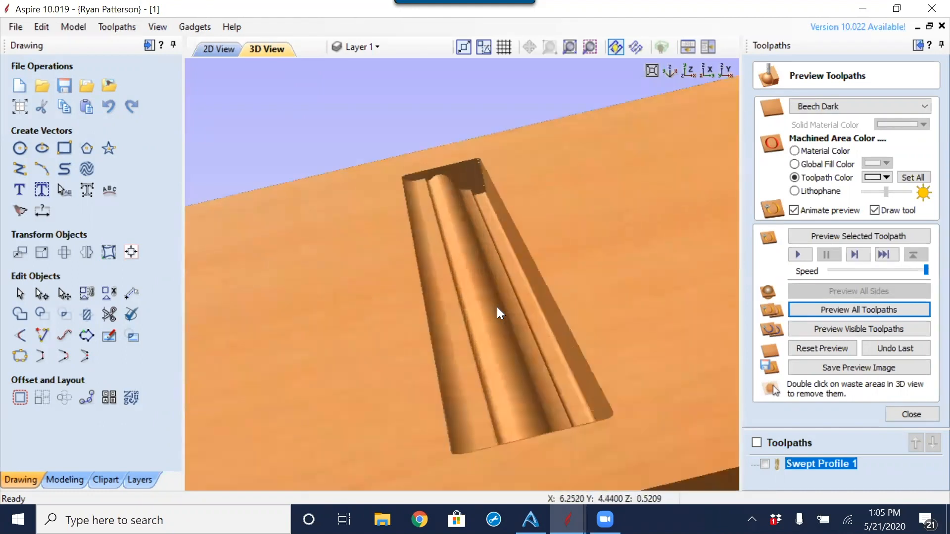
pyautogui.click(709, 48)
pyautogui.scroll(5, 601, 297)
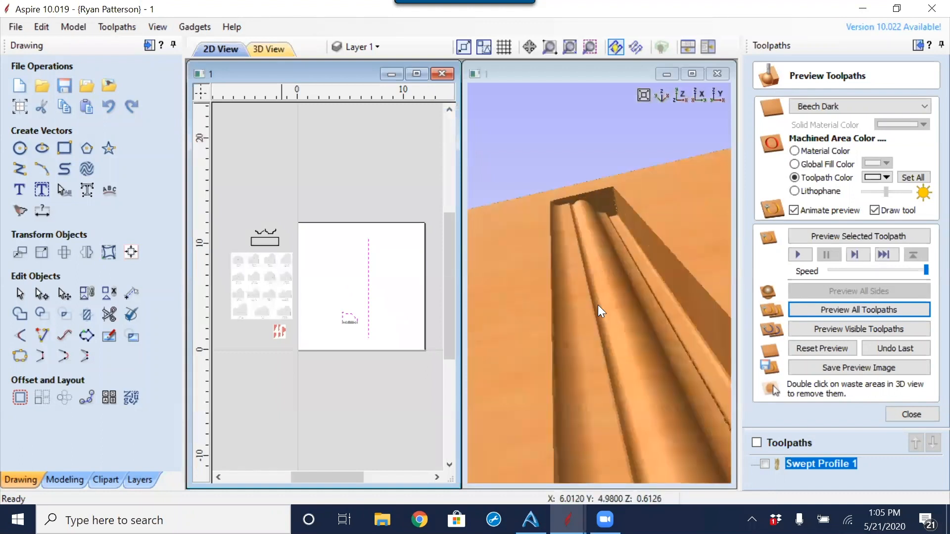
pyautogui.scroll(3, 354, 338)
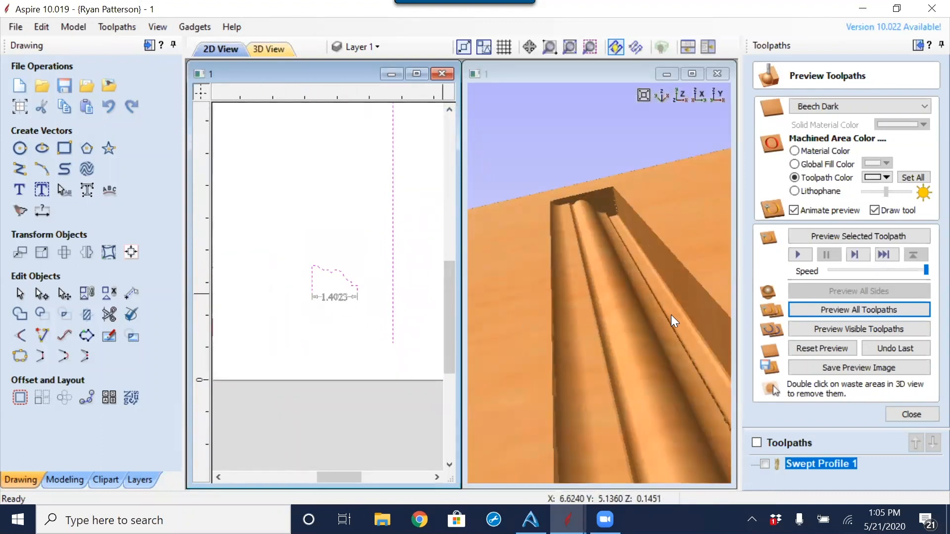
pyautogui.scroll(3, 397, 295)
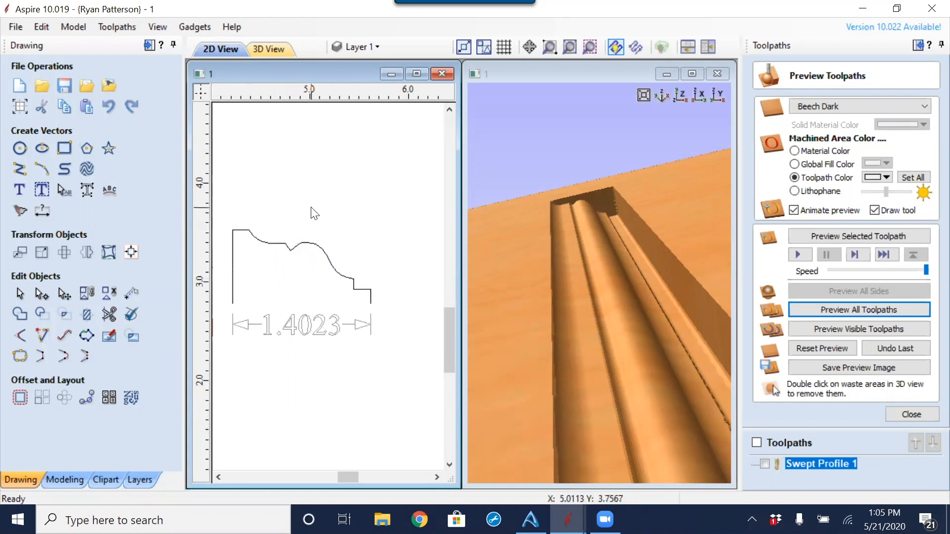
# Step: Show the whole carved moulding beside the 2D drawing and close the toolpath preview
pyautogui.scroll(-3, 322, 213)
pyautogui.scroll(-5, 574, 274)
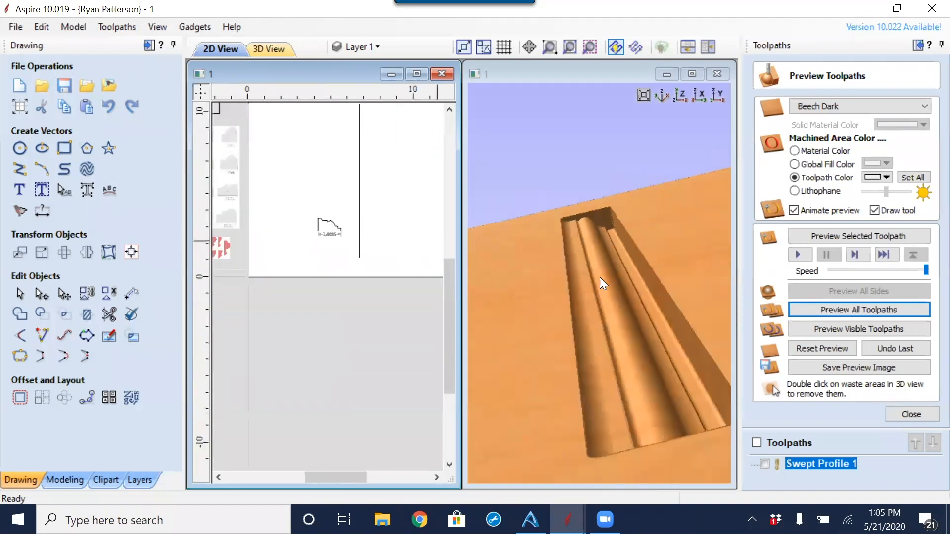
pyautogui.moveTo(704, 312); pyautogui.dragTo(700, 373)
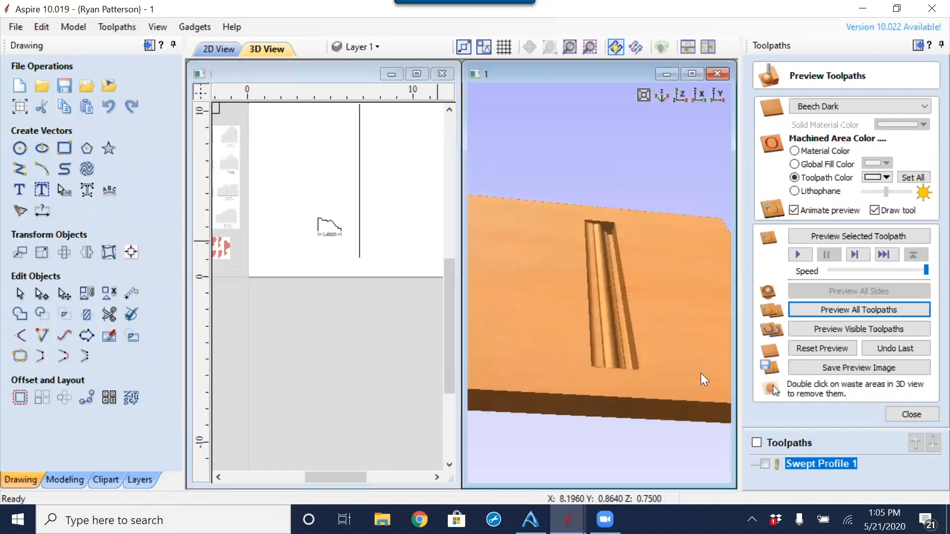
pyautogui.click(415, 187)
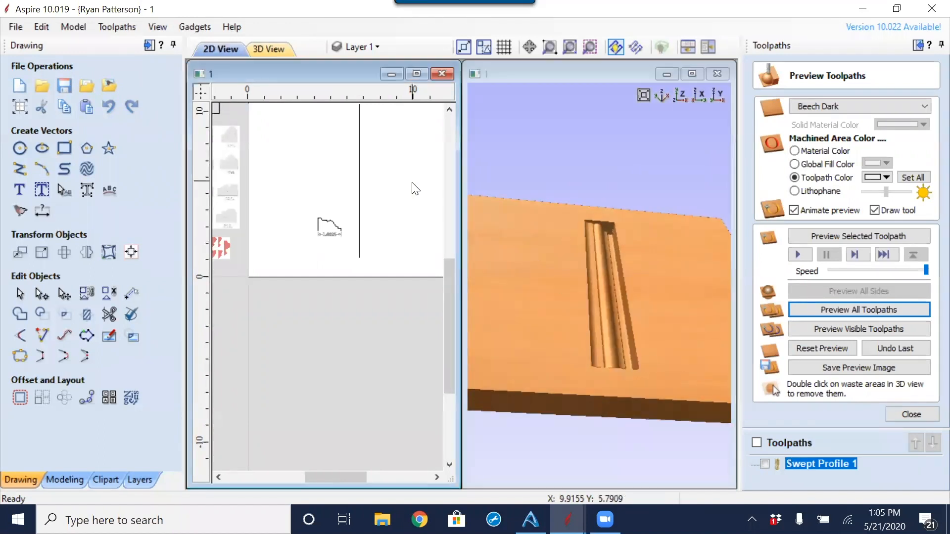
pyautogui.scroll(-3, 403, 205)
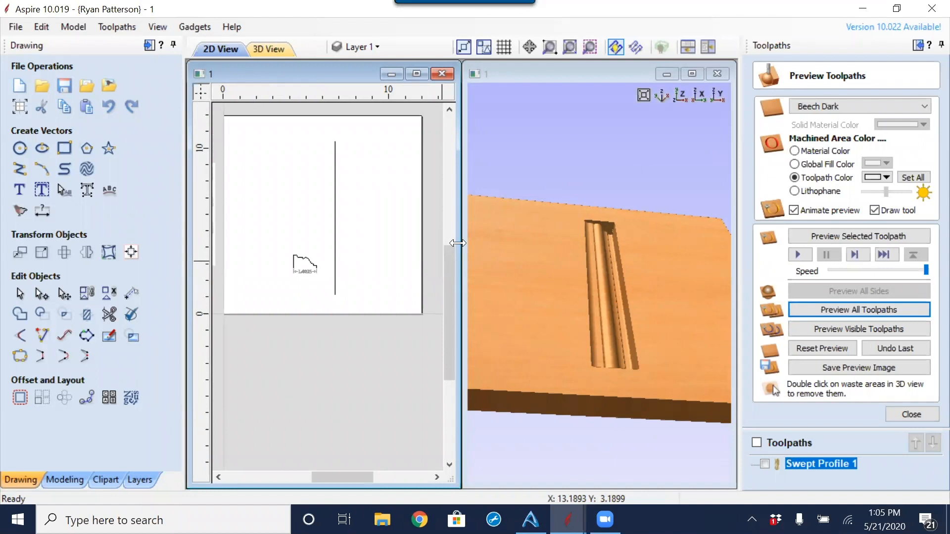
pyautogui.click(912, 415)
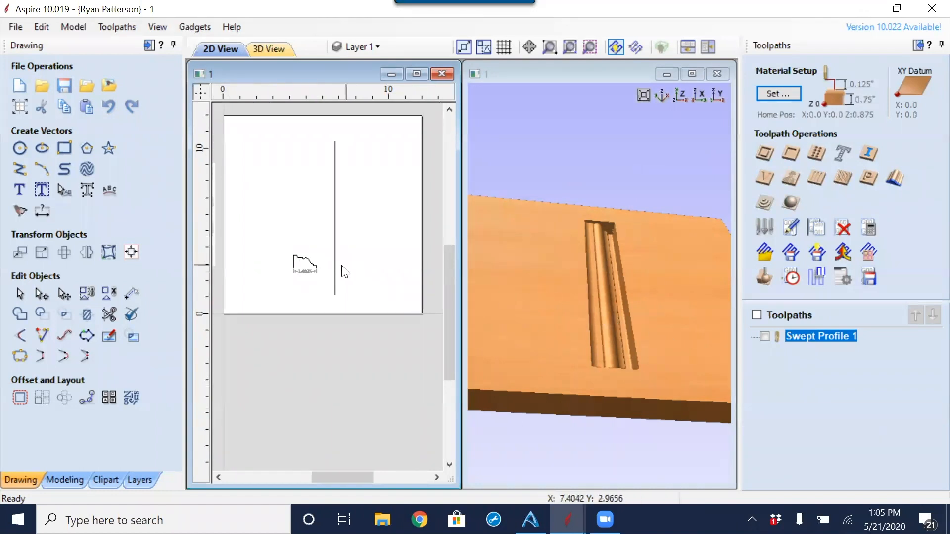
# Step: Examine the start node at the lower right end of the moulding profile in node editing, then clear the selection
pyautogui.click(310, 264)
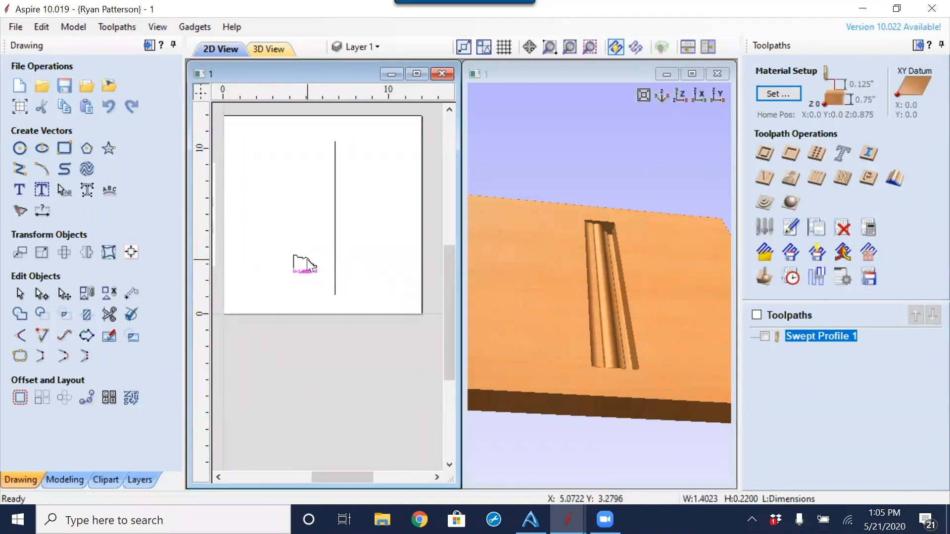
pyautogui.scroll(4, 317, 277)
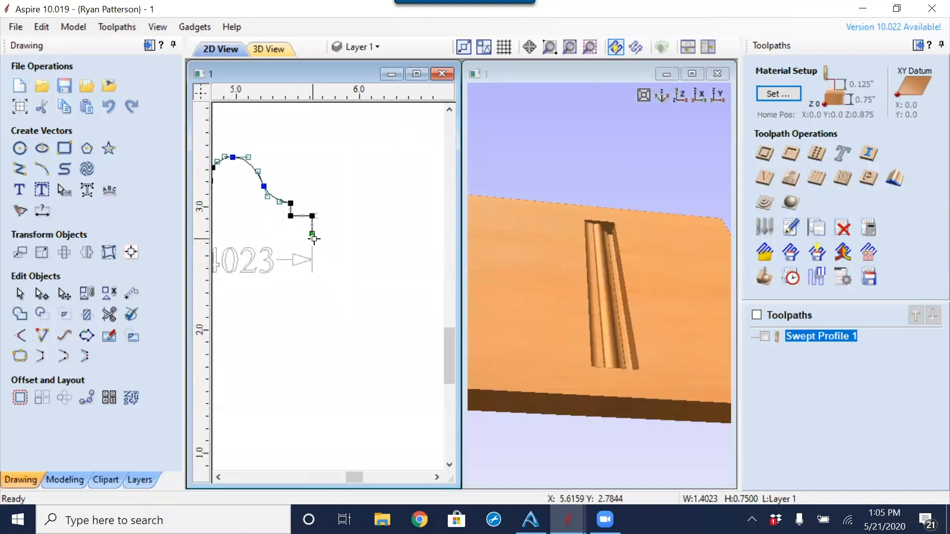
pyautogui.scroll(-4, 318, 245)
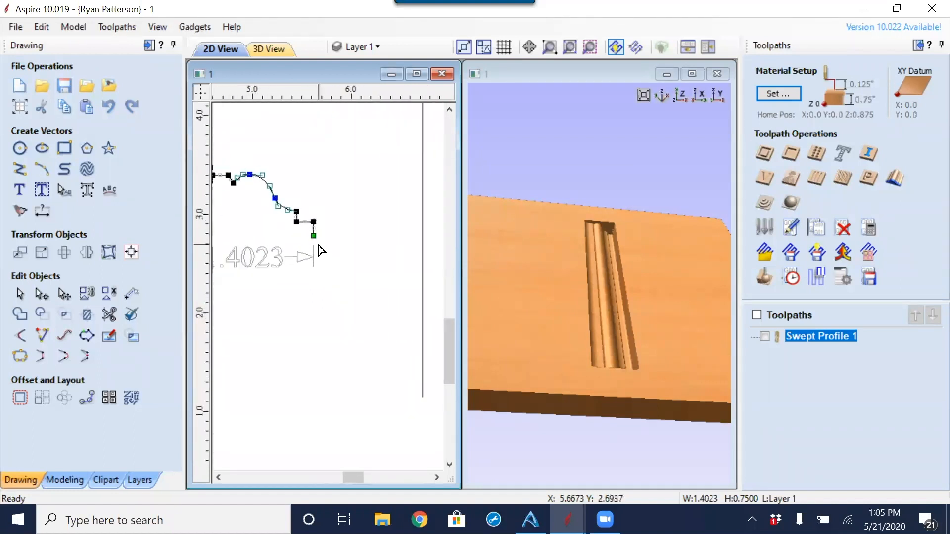
pyautogui.press('Escape')
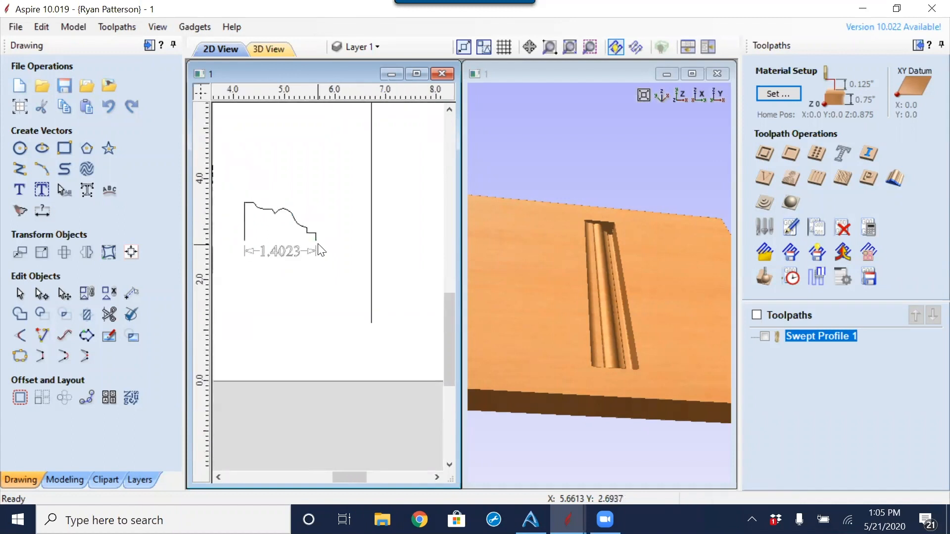
pyautogui.rightClick(299, 224)
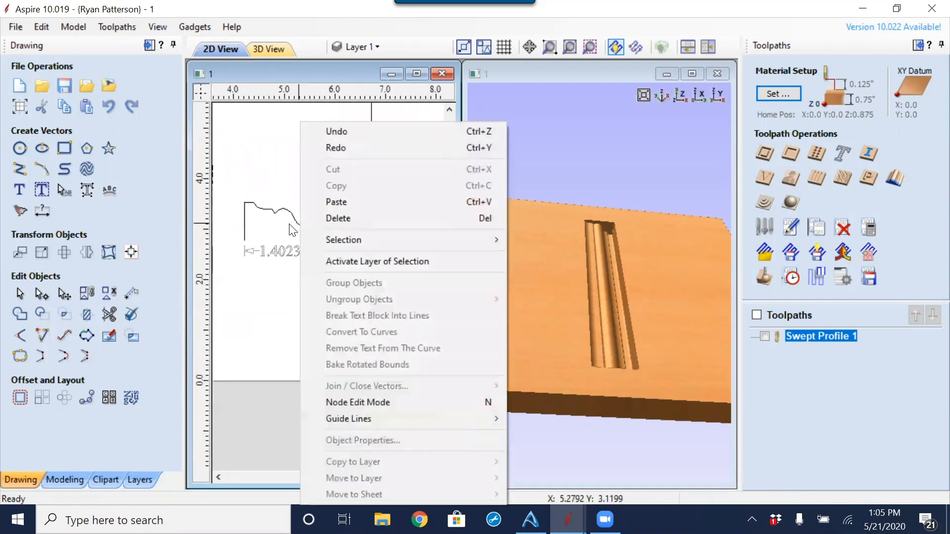
pyautogui.click(290, 175)
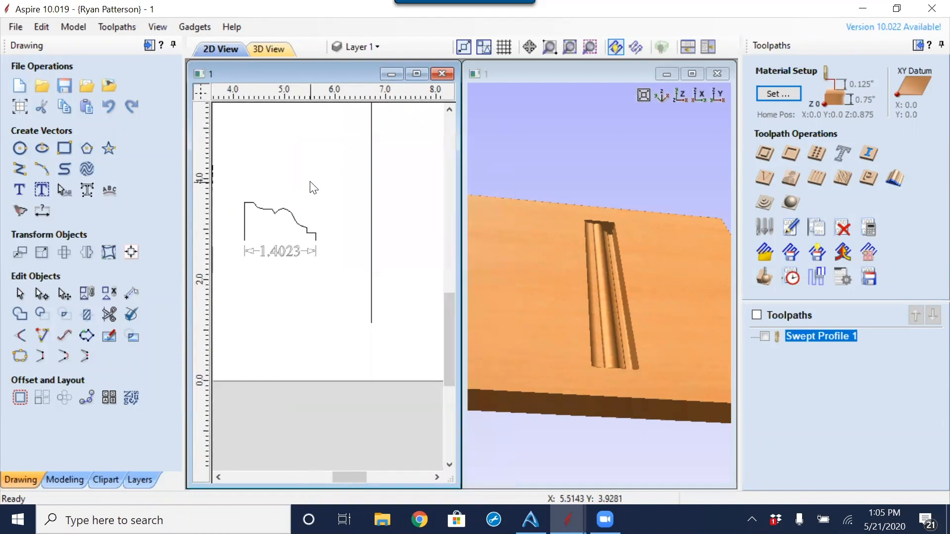
pyautogui.scroll(-2, 310, 182)
pyautogui.moveTo(316, 280); pyautogui.dragTo(370, 268, button='middle')
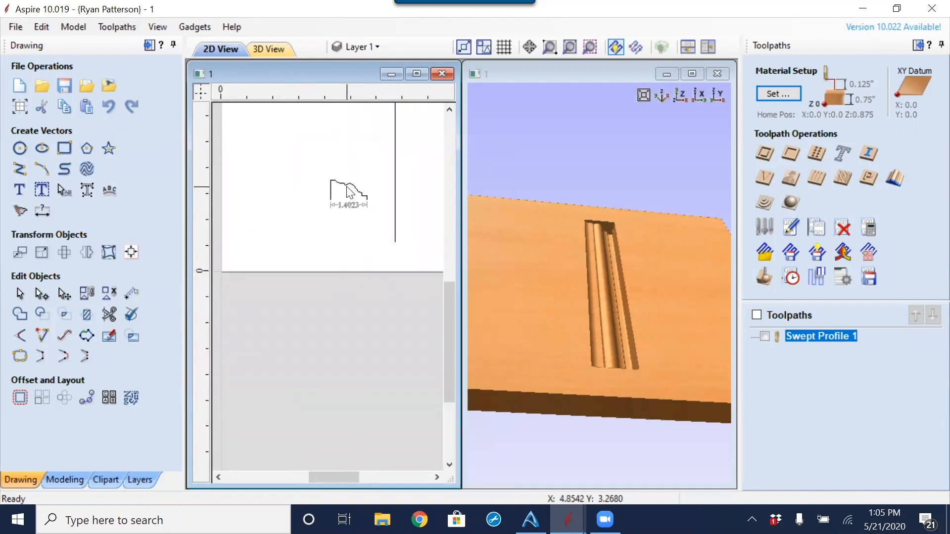
pyautogui.click(348, 186)
pyautogui.rightClick(347, 184)
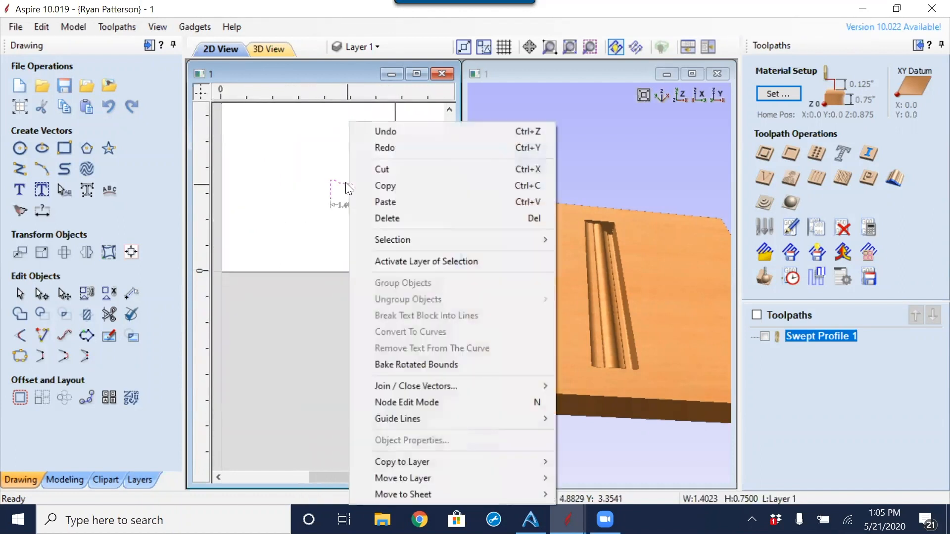
pyautogui.click(306, 179)
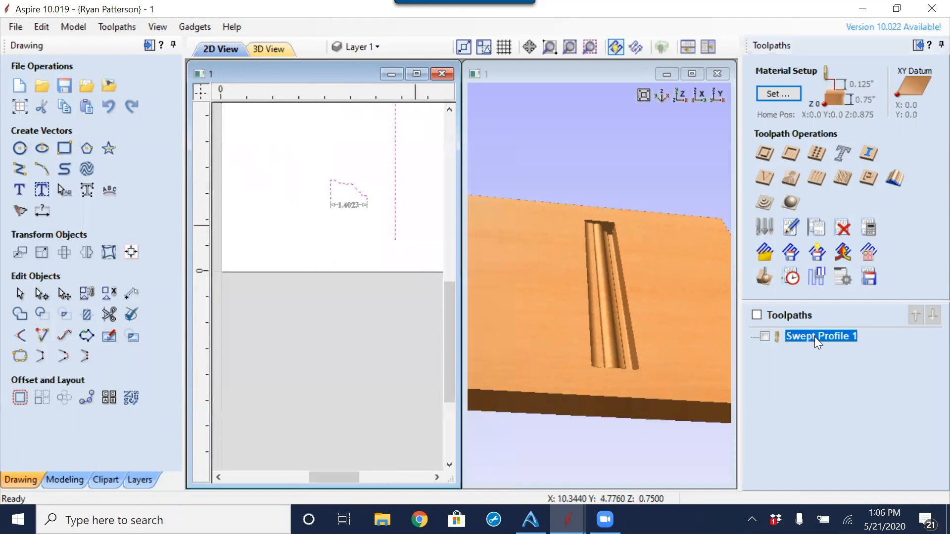
# Step: Reopen the Swept Profile 1 moulding toolpath for editing and reverse the direction of the moulding profile vector
pyautogui.doubleClick(815, 337)
pyautogui.rightClick(345, 184)
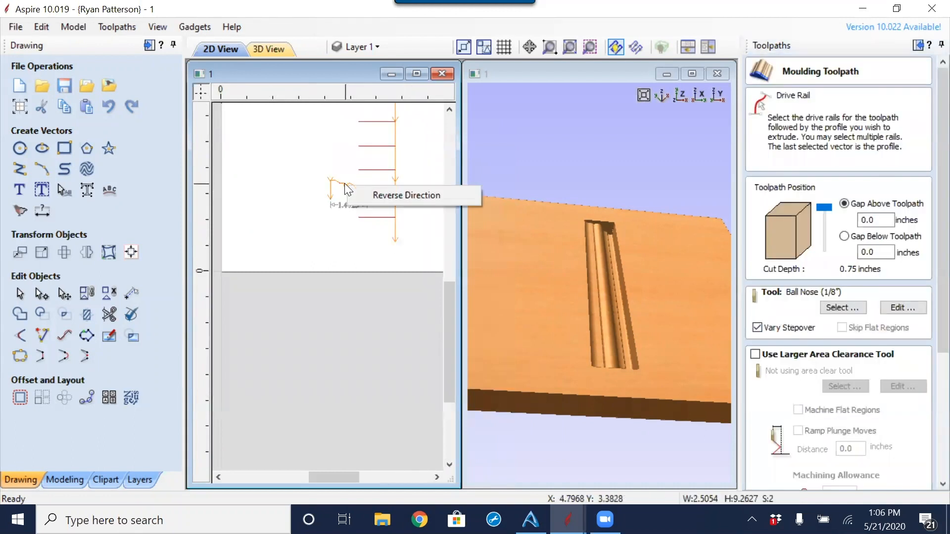
pyautogui.click(387, 200)
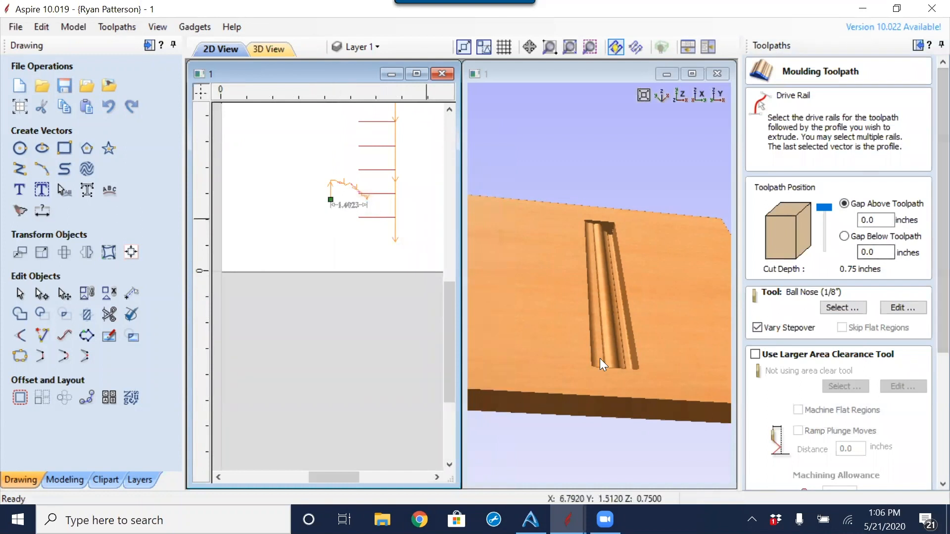
# Step: Inspect the carved moulding up close, recalculate the toolpath with the reversed profile, and close the toolpath preview
pyautogui.scroll(6, 599, 359)
pyautogui.moveTo(631, 247)
pyautogui.mouseDown()
pyautogui.moveTo(627, 222)
pyautogui.moveTo(624, 244)
pyautogui.mouseUp()
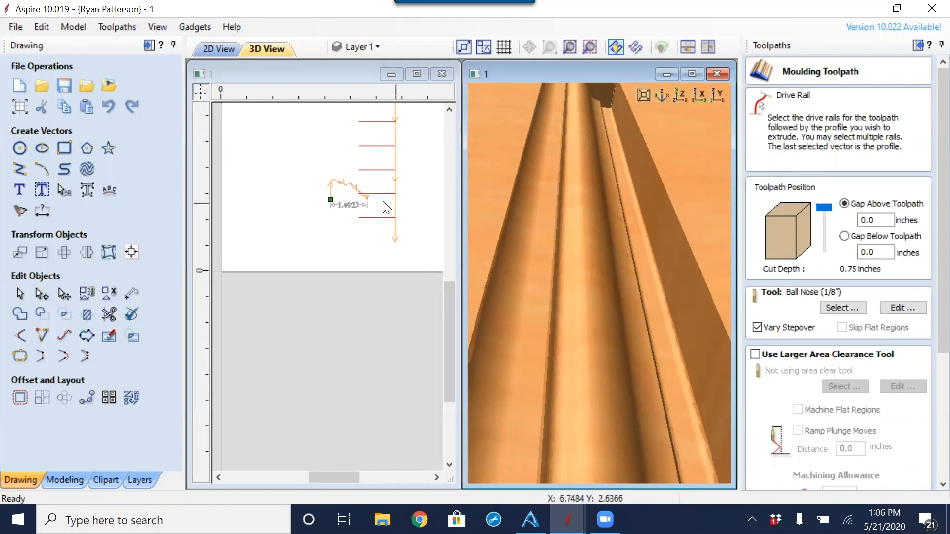
pyautogui.scroll(-5, 927, 297)
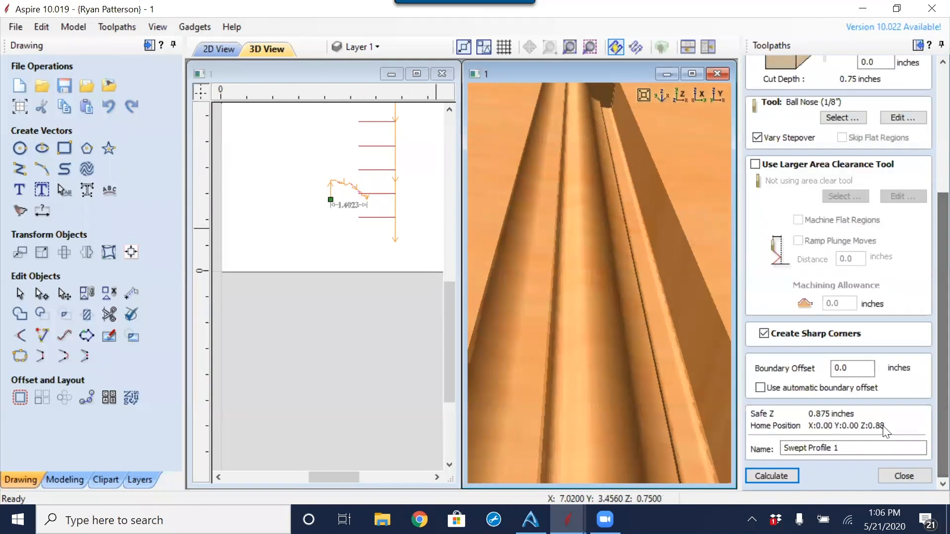
pyautogui.click(791, 478)
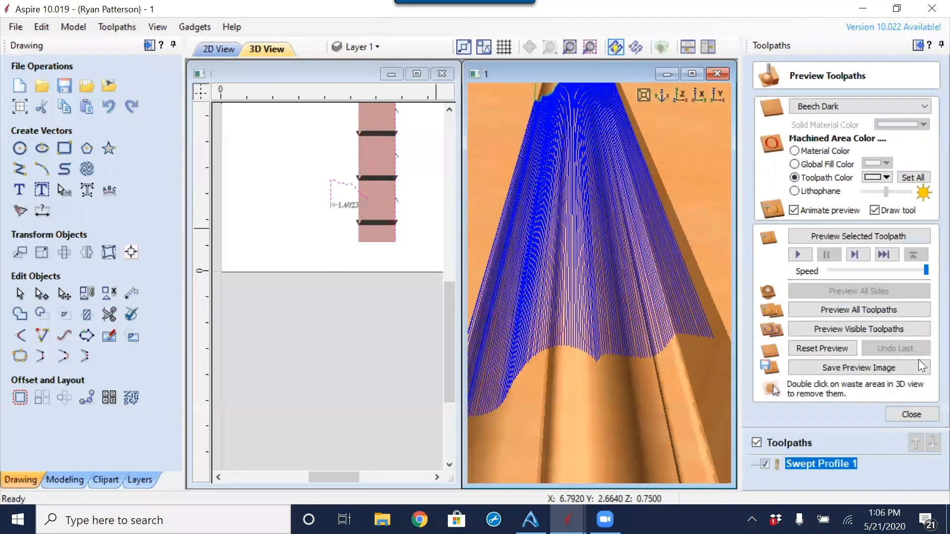
pyautogui.click(913, 415)
pyautogui.click(377, 252)
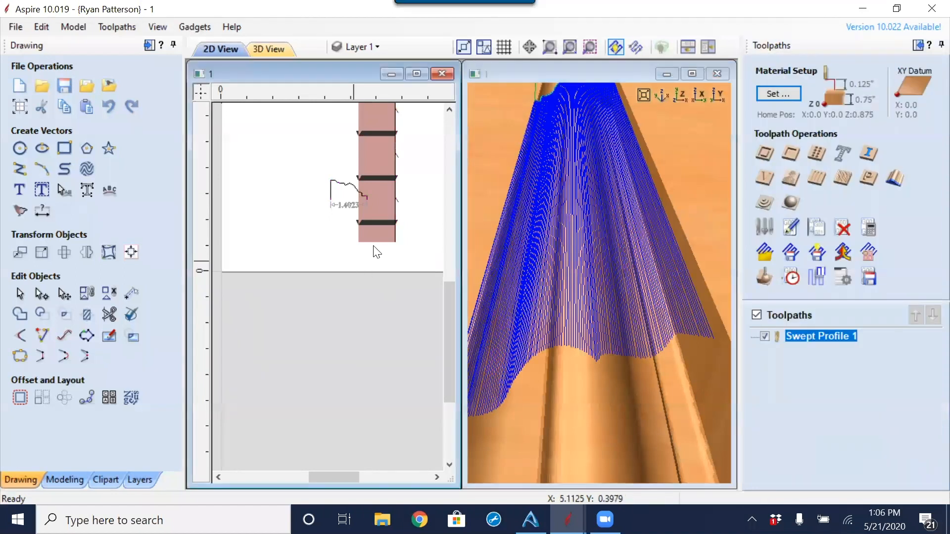
# Step: Make the lower end node of the vertical drive rail its start point in node editing
pyautogui.scroll(-2, 373, 205)
pyautogui.moveTo(424, 169); pyautogui.dragTo(389, 246, button='middle')
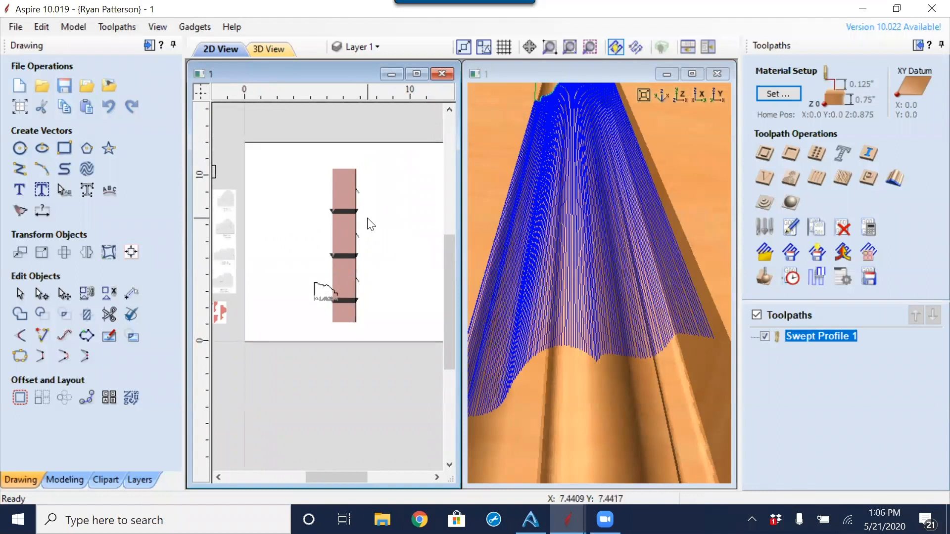
pyautogui.click(356, 175)
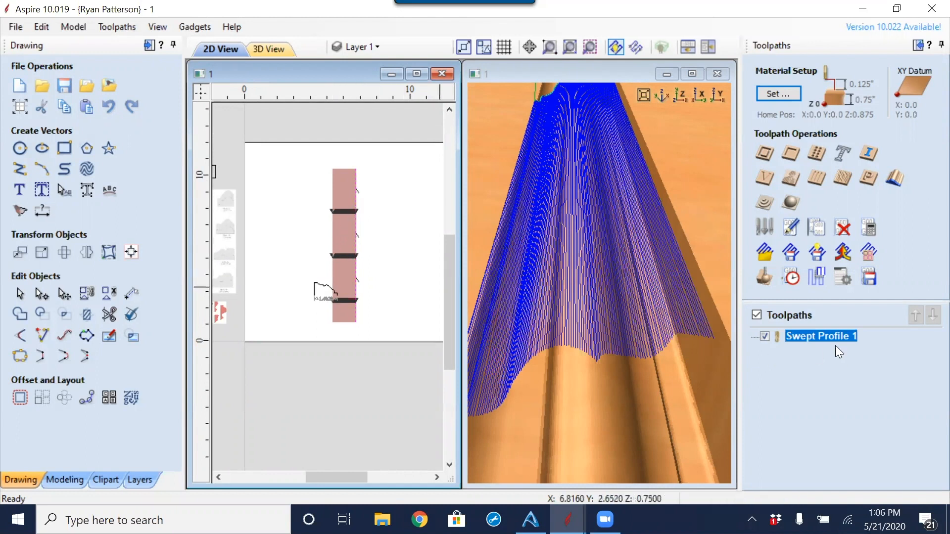
pyautogui.press('n')
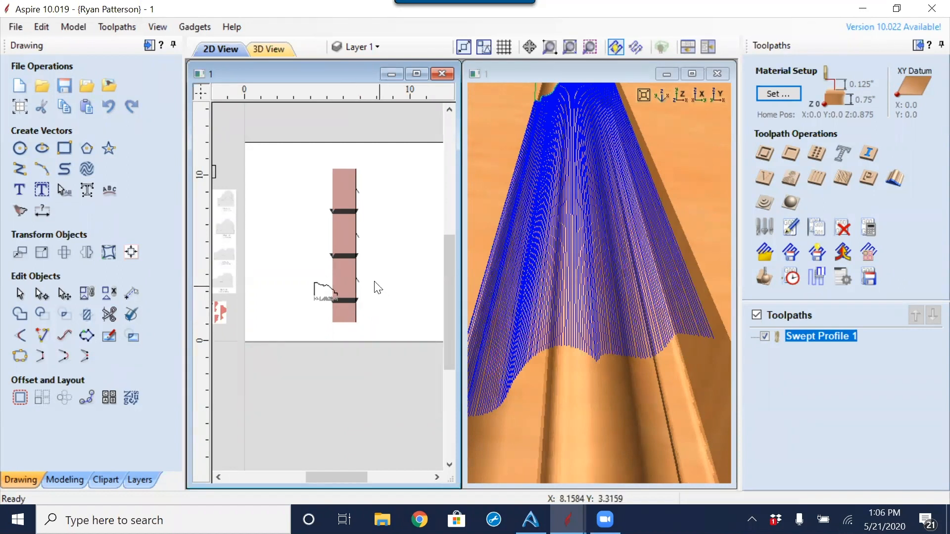
pyautogui.click(356, 264)
pyautogui.press('n')
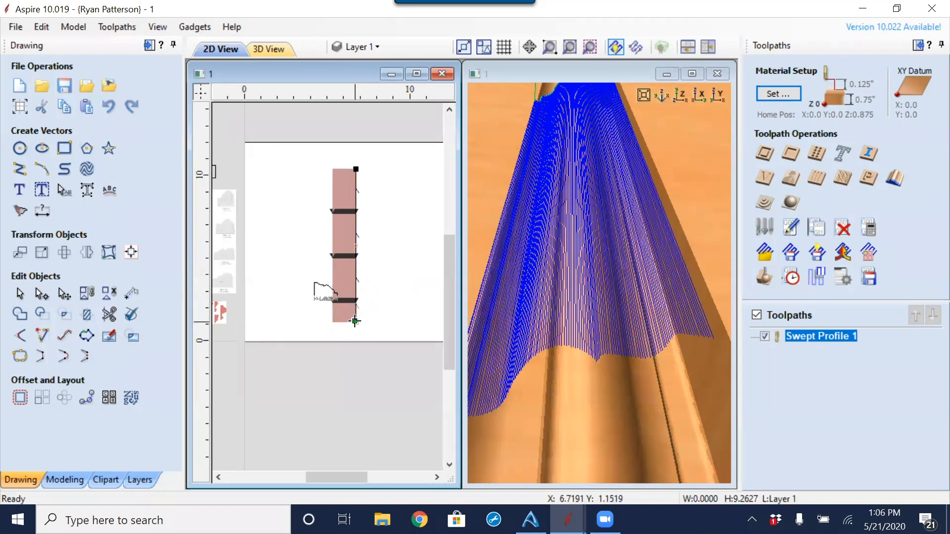
pyautogui.click(384, 305)
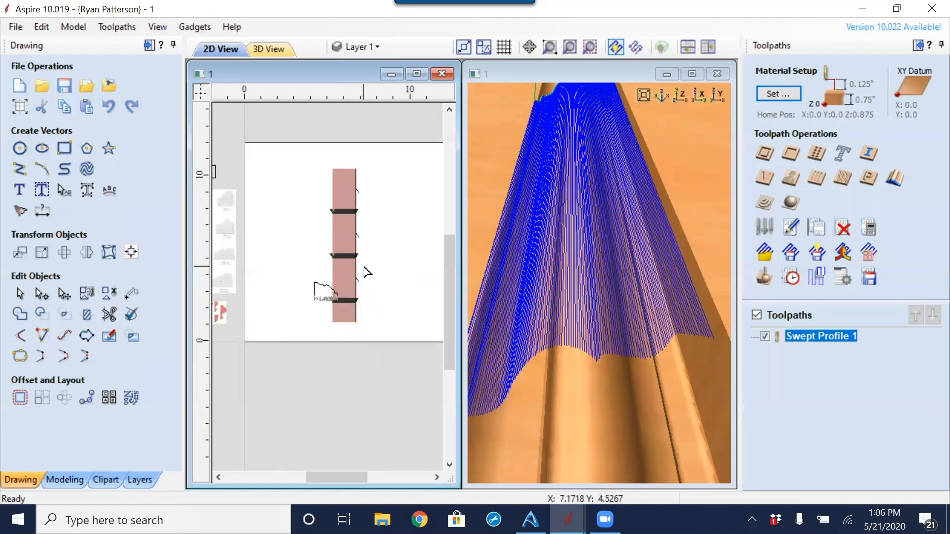
# Step: Reopen the Swept Profile 1 toolpath and recalculate it along the drive rail starting from its lower end
pyautogui.doubleClick(828, 333)
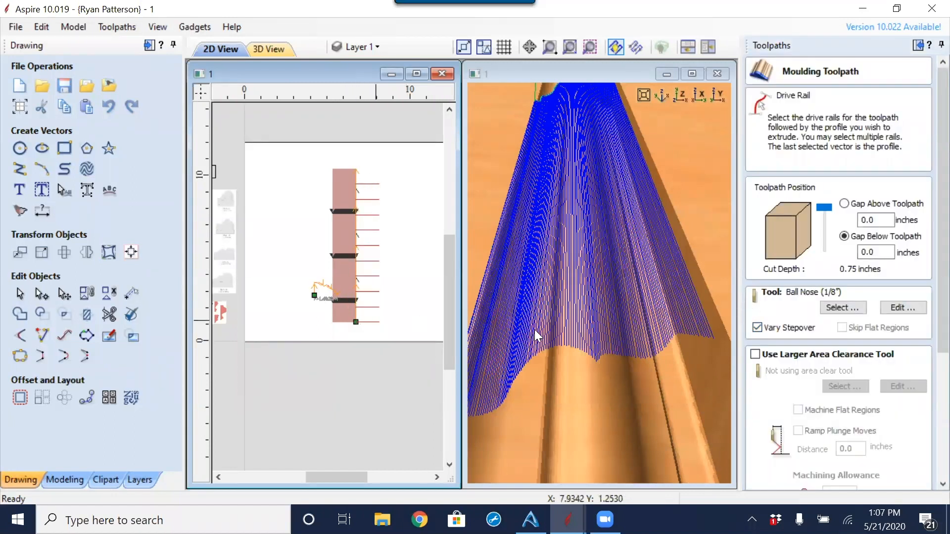
pyautogui.scroll(-5, 926, 317)
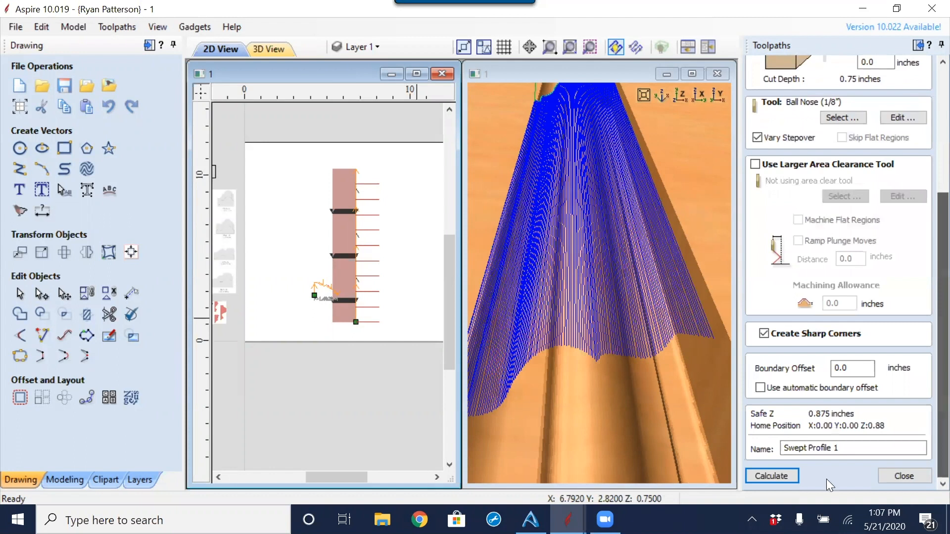
pyautogui.click(785, 478)
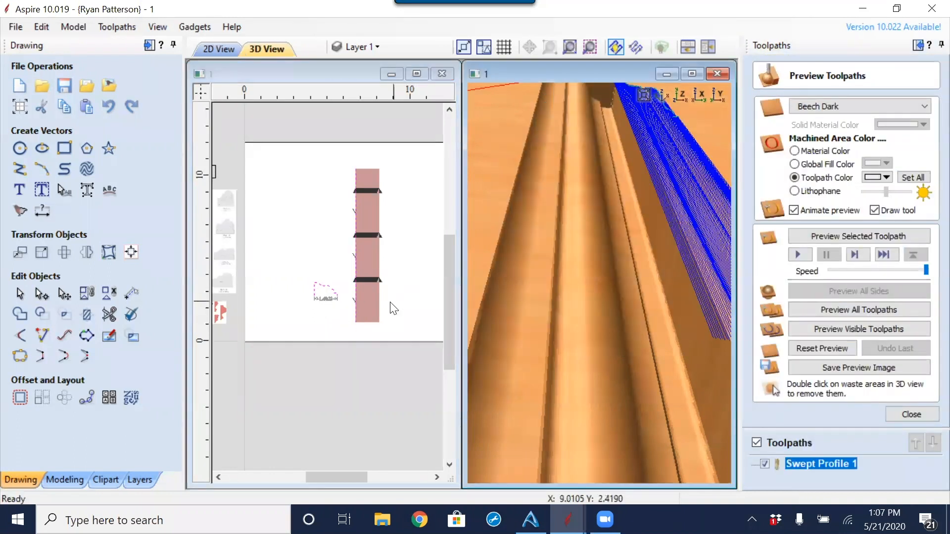
# Step: Check the direction arrows of the profile and drive rail in Swept Profile 1, then recalculate and close the preview
pyautogui.doubleClick(820, 462)
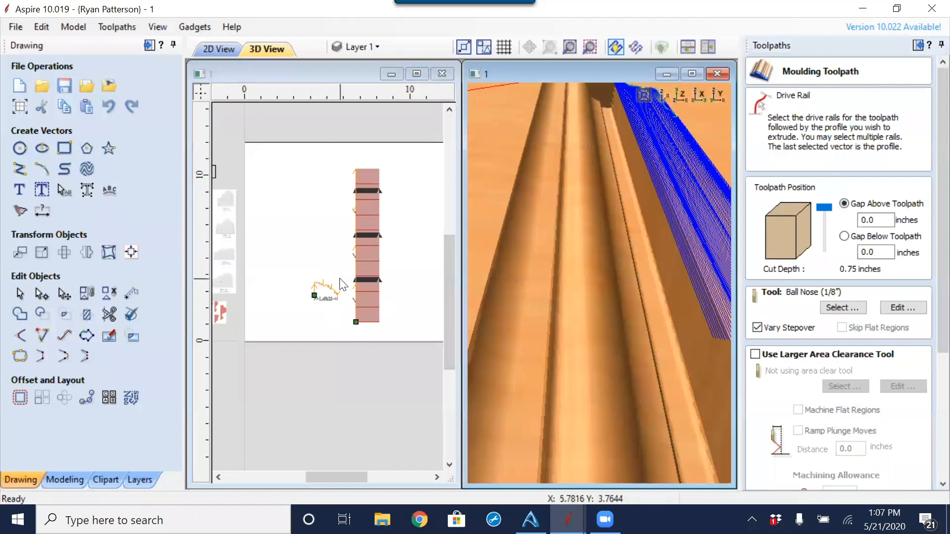
pyautogui.scroll(4, 319, 287)
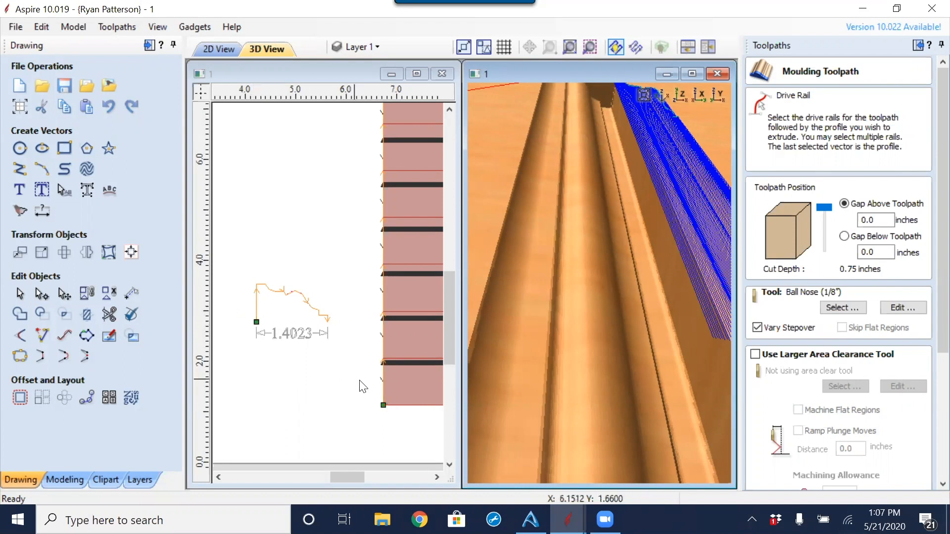
pyautogui.moveTo(942, 241); pyautogui.dragTo(942, 346)
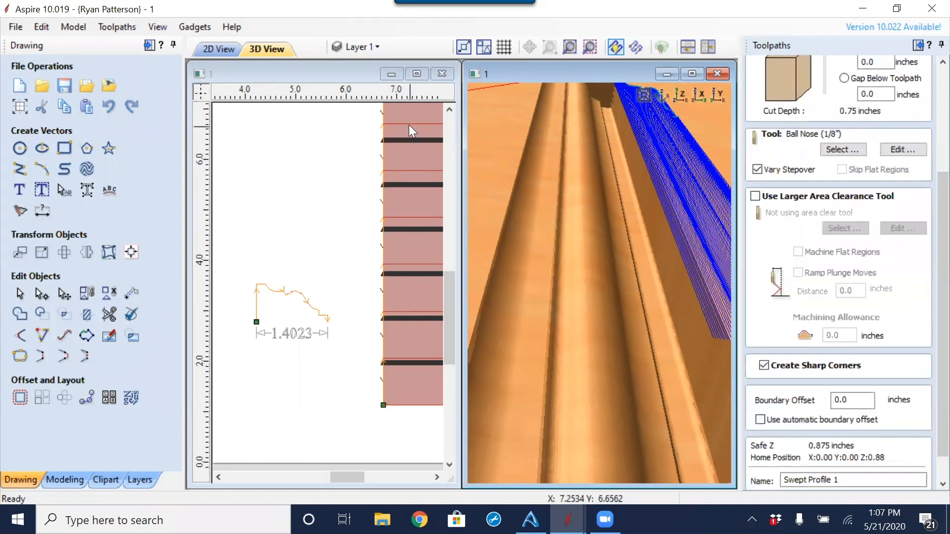
pyautogui.scroll(-2, 884, 458)
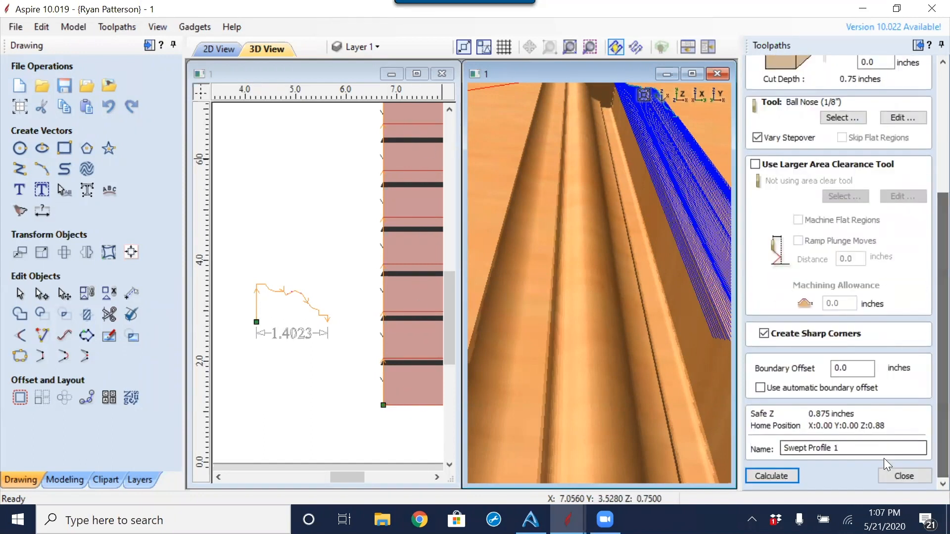
pyautogui.click(766, 475)
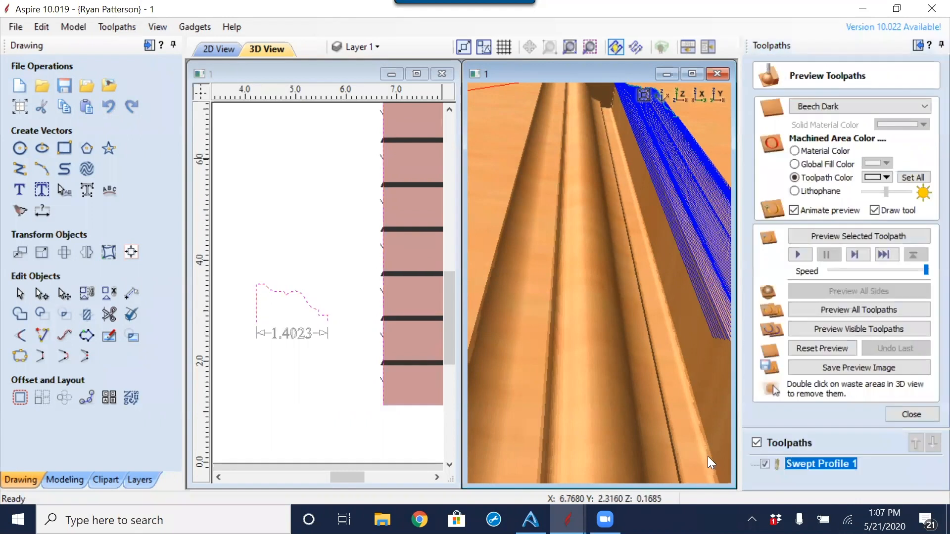
pyautogui.click(900, 414)
# Step: Clear the vector selection and maximize the 2D view to show the whole material and the drawings beside it
pyautogui.scroll(-3, 357, 296)
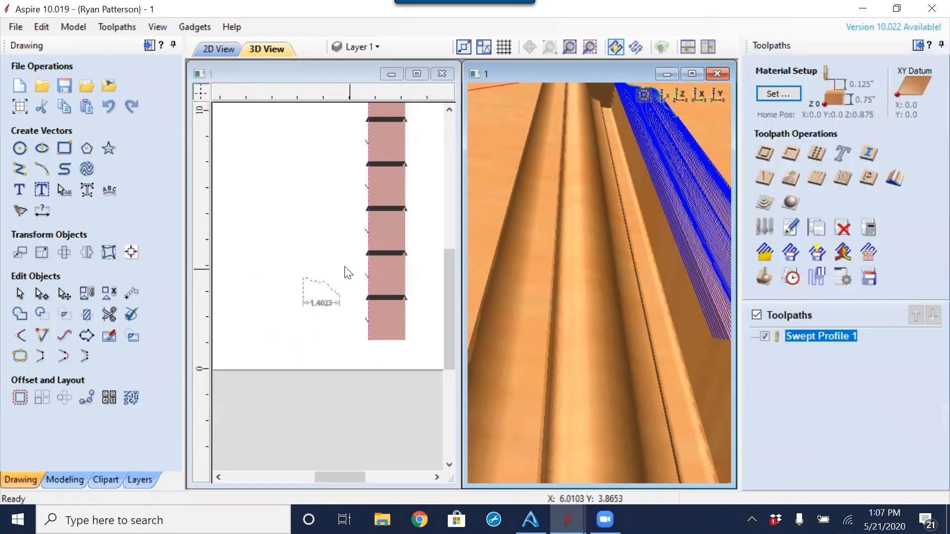
pyautogui.click(401, 242)
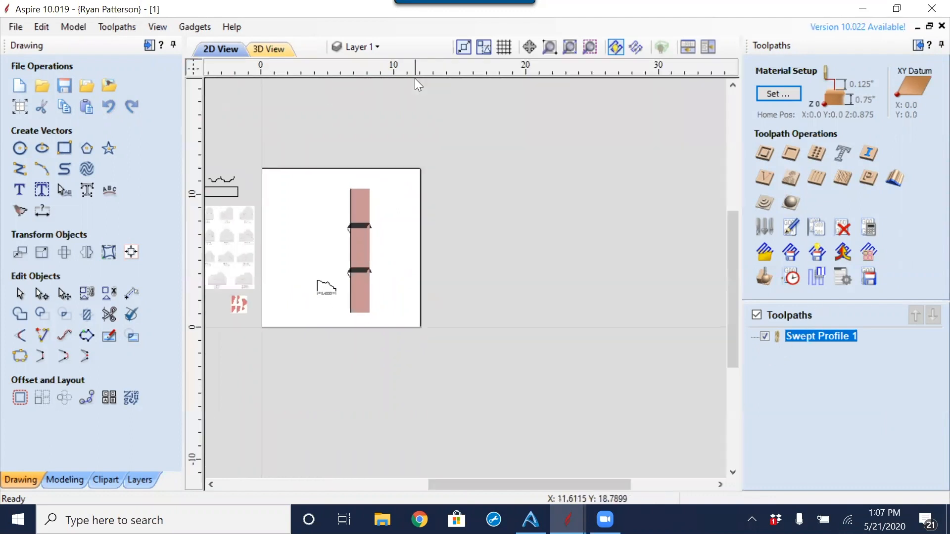
pyautogui.click(416, 74)
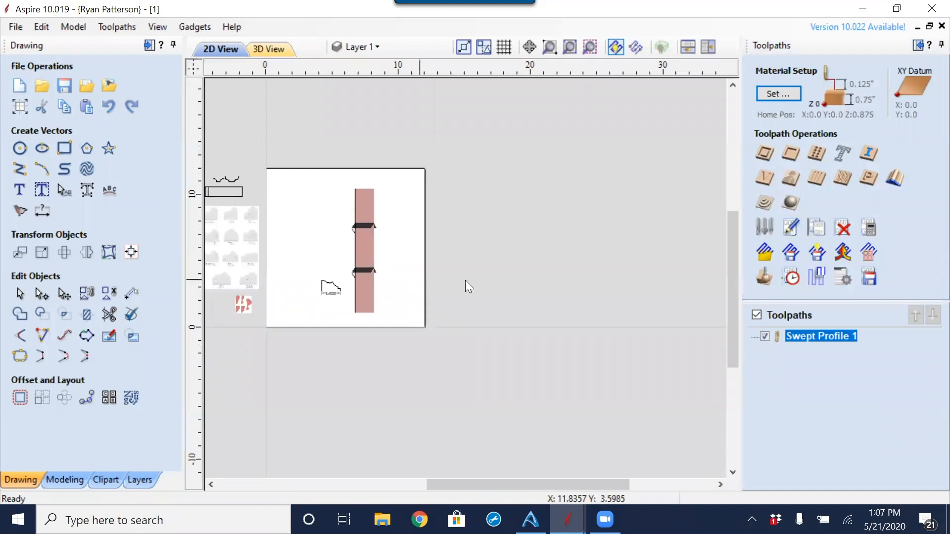
pyautogui.moveTo(465, 280); pyautogui.dragTo(566, 289, button='middle')
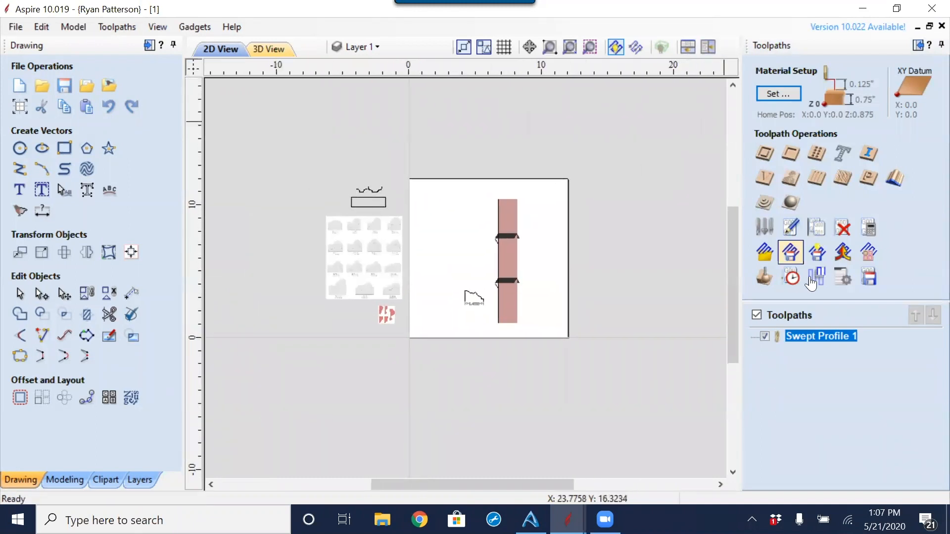
# Step: Delete the Swept Profile 1 toolpath
pyautogui.moveTo(816, 339)
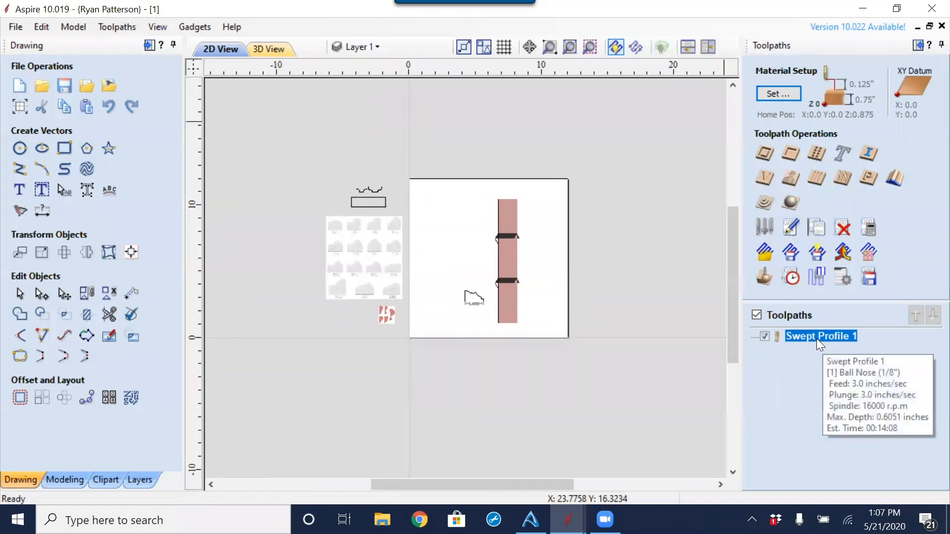
pyautogui.click(844, 228)
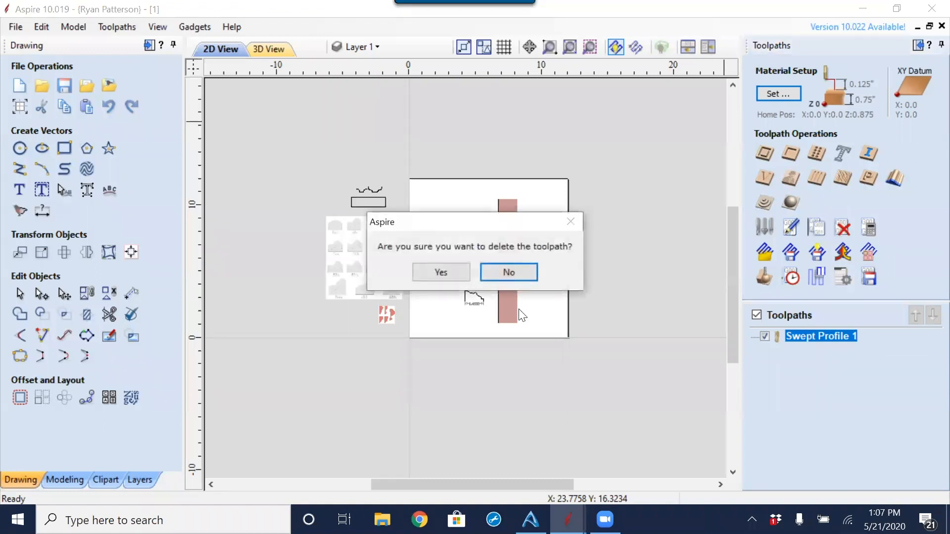
pyautogui.click(449, 271)
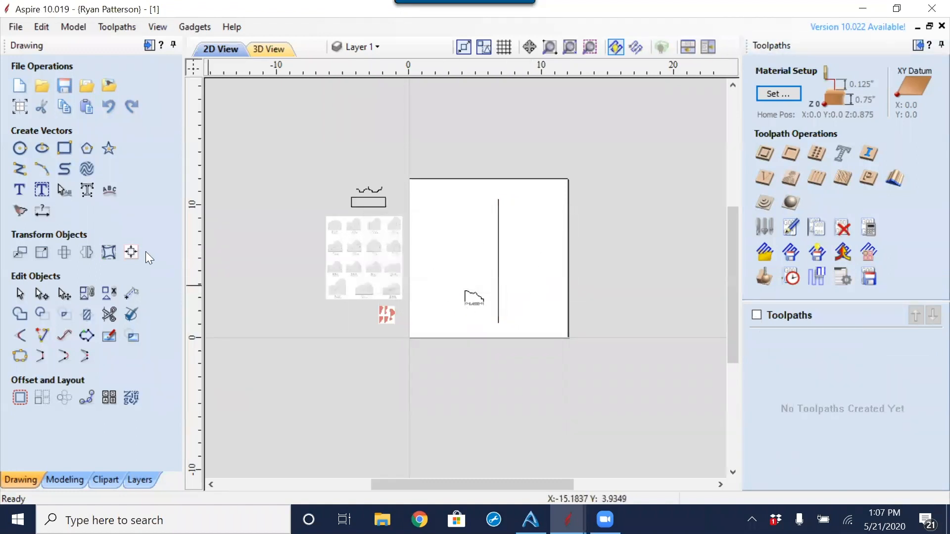
# Step: Draw a square-cornered rectangle over the material and set its width and height to 5 inches
pyautogui.click(65, 148)
pyautogui.moveTo(445, 316); pyautogui.dragTo(537, 220)
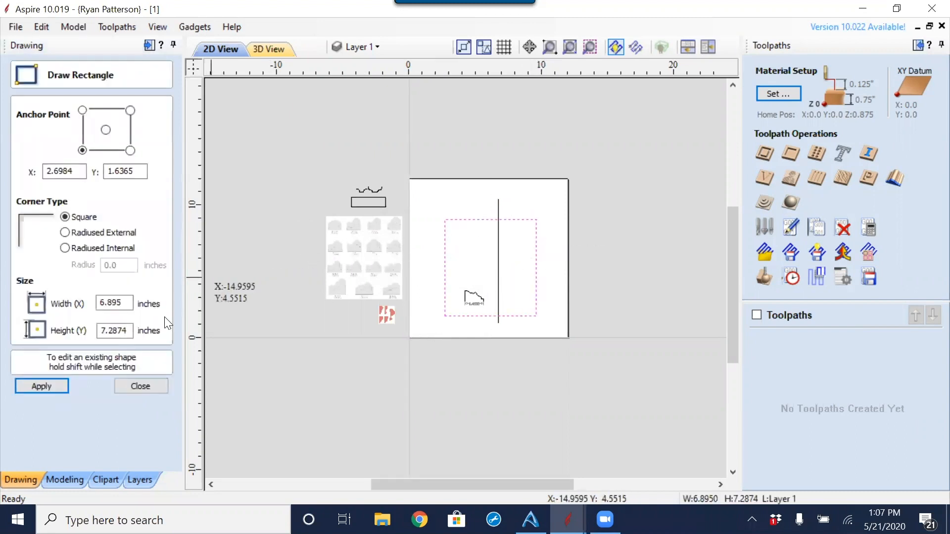
pyautogui.click(127, 307)
pyautogui.write('5')
pyautogui.press('Tab')
pyautogui.write('5')
pyautogui.click(65, 385)
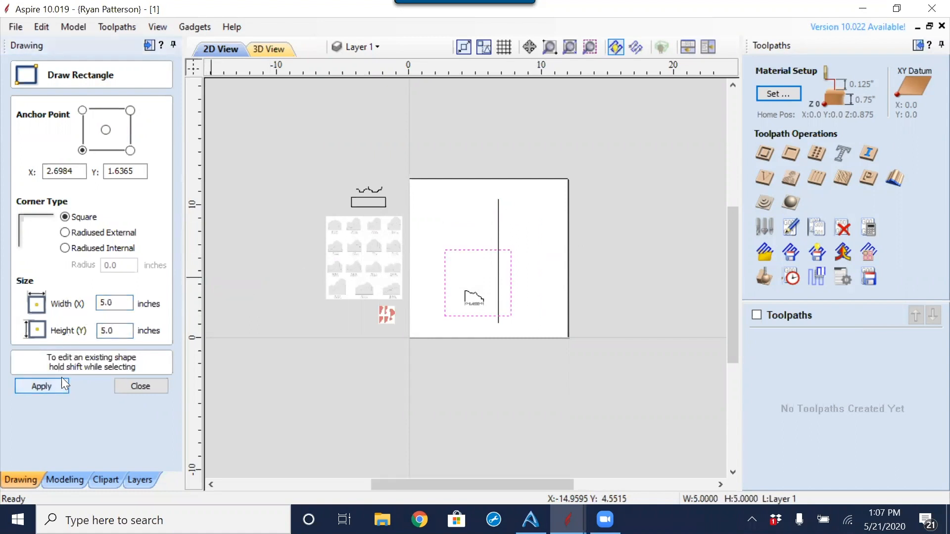
pyautogui.click(141, 387)
# Step: Centre the 5-inch square in the material both horizontally and vertically
pyautogui.click(467, 250)
pyautogui.moveTo(476, 249); pyautogui.dragTo(478, 238)
pyautogui.click(131, 252)
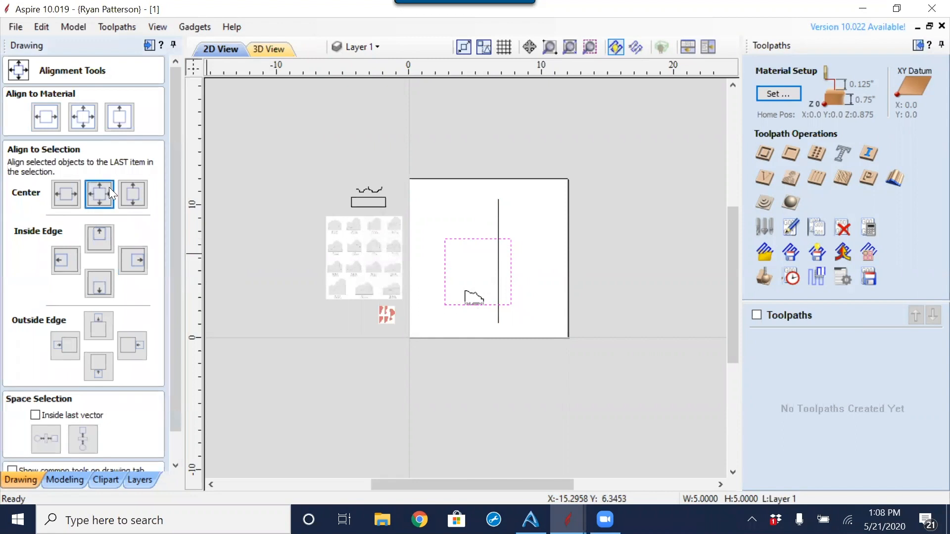
pyautogui.click(88, 122)
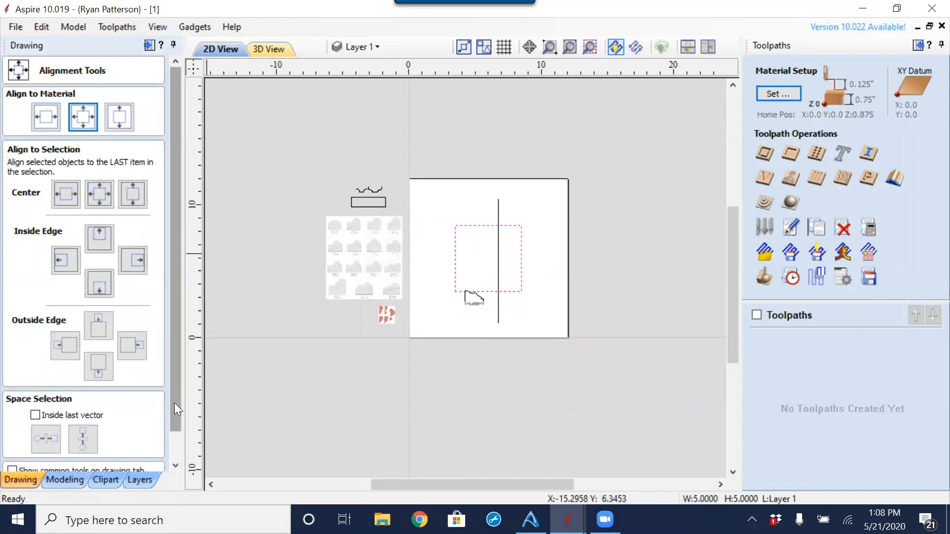
pyautogui.scroll(-2, 168, 411)
pyautogui.click(130, 461)
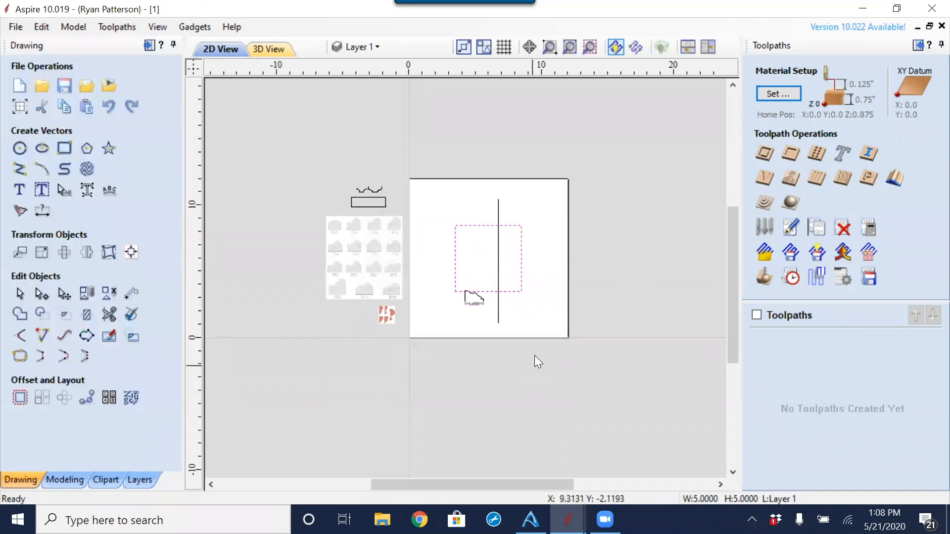
# Step: Create a moulding toolpath with the square as the drive rail and the moulding shape as the profile, and calculate Swept Profile 1
pyautogui.scroll(4, 483, 266)
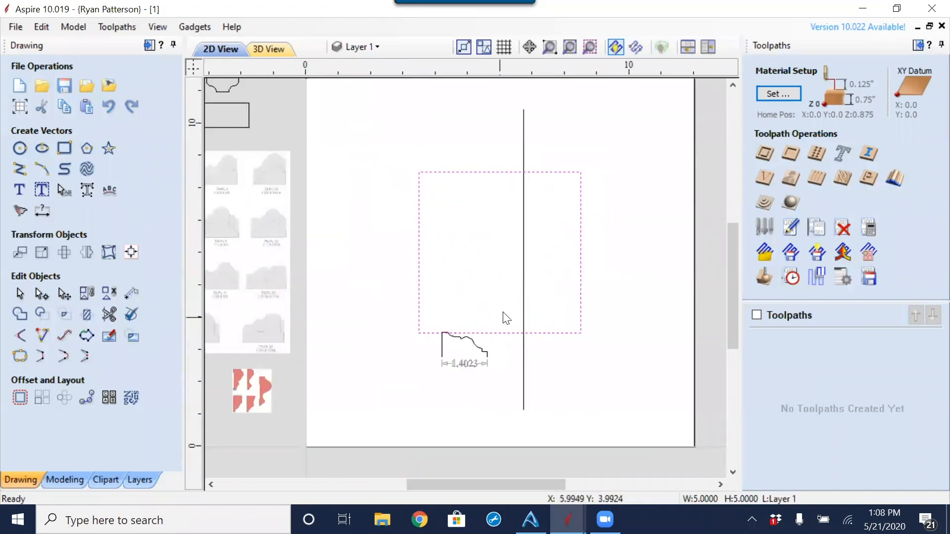
pyautogui.click(476, 241)
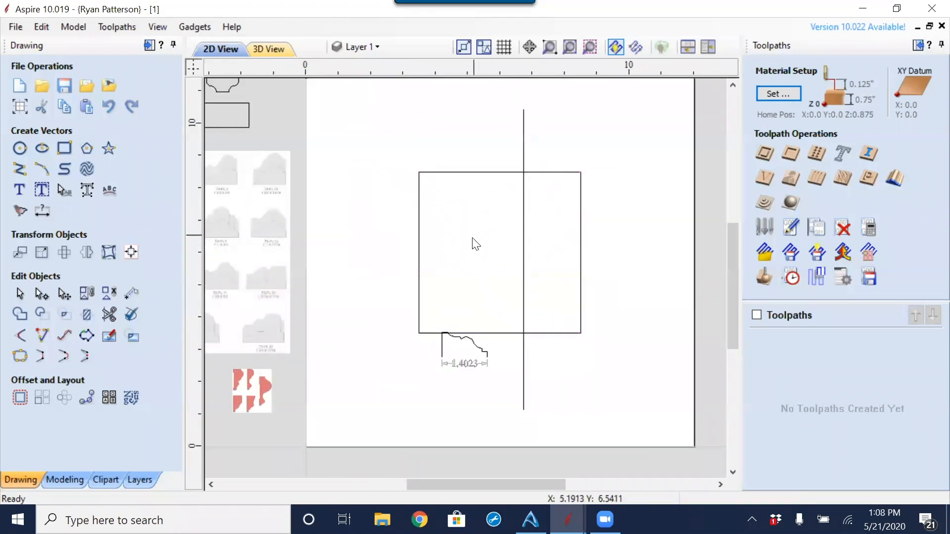
pyautogui.click(419, 290)
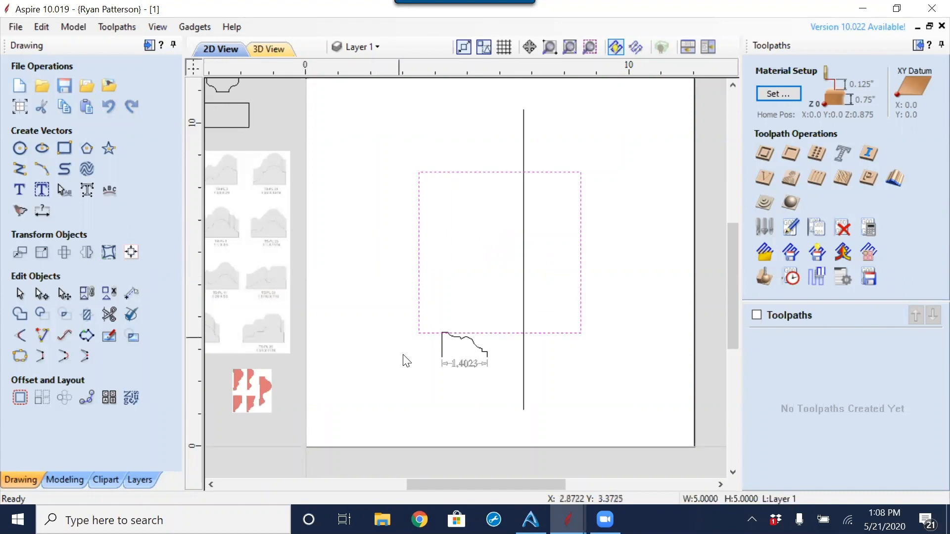
pyautogui.keyDown('shift'); pyautogui.click(474, 349); pyautogui.keyUp('shift')
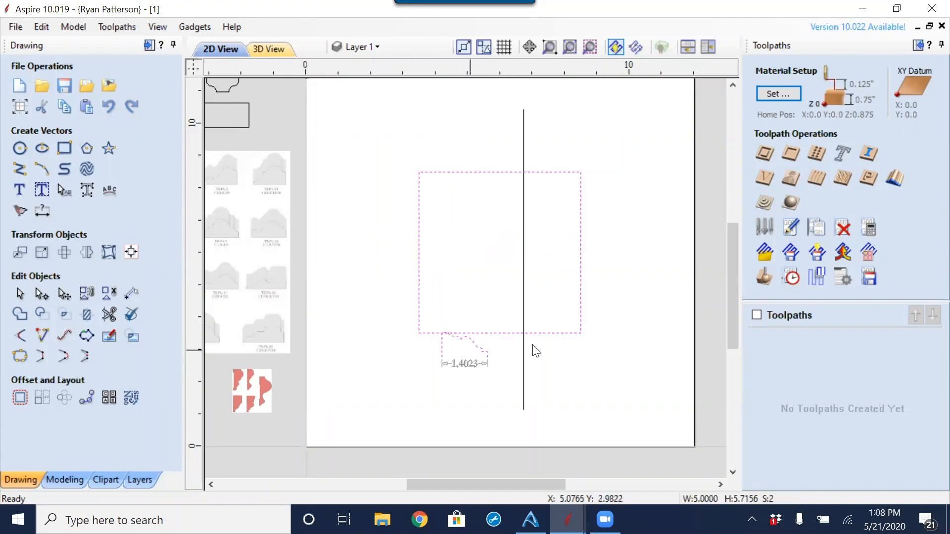
pyautogui.click(896, 183)
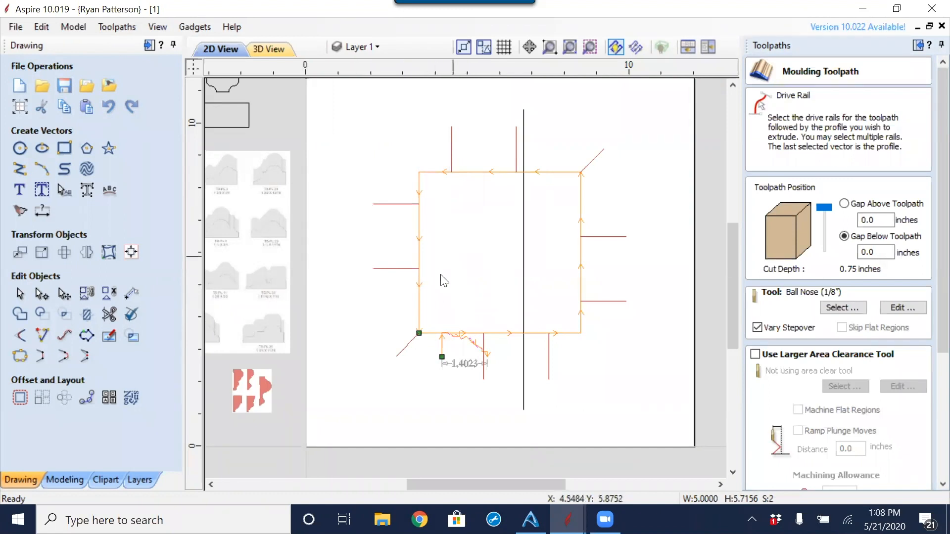
pyautogui.scroll(3, 448, 357)
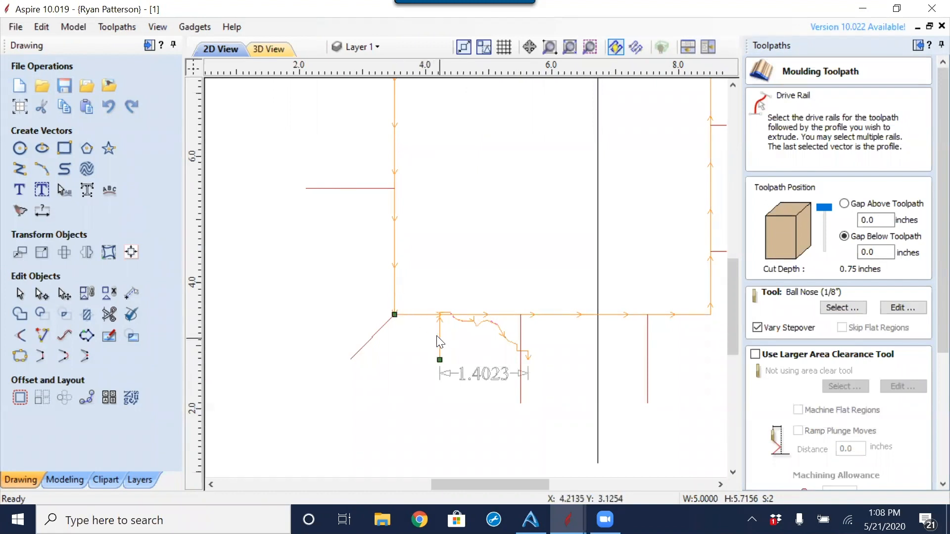
pyautogui.moveTo(488, 355)
pyautogui.mouseDown(button='middle')
pyautogui.moveTo(440, 347)
pyautogui.moveTo(495, 347)
pyautogui.mouseUp(button='middle')
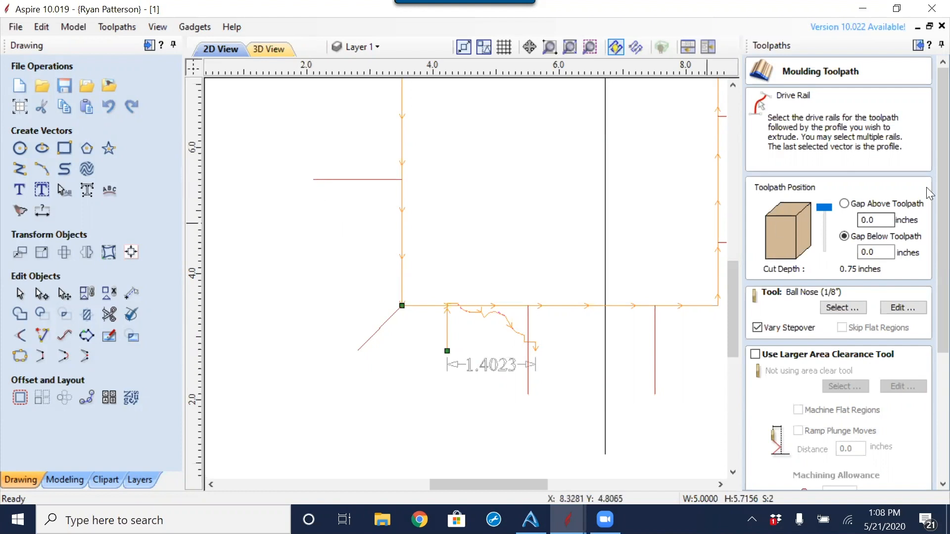
pyautogui.scroll(-5, 929, 355)
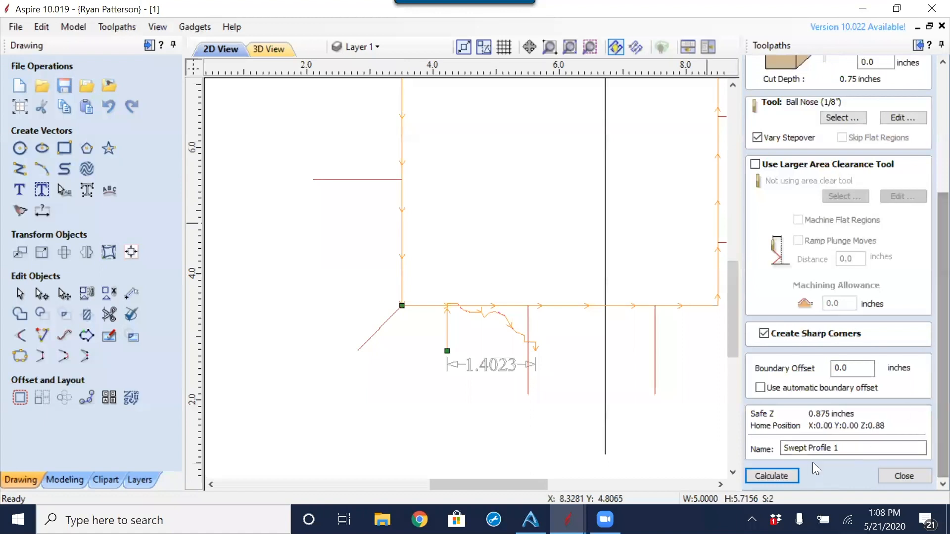
pyautogui.click(771, 476)
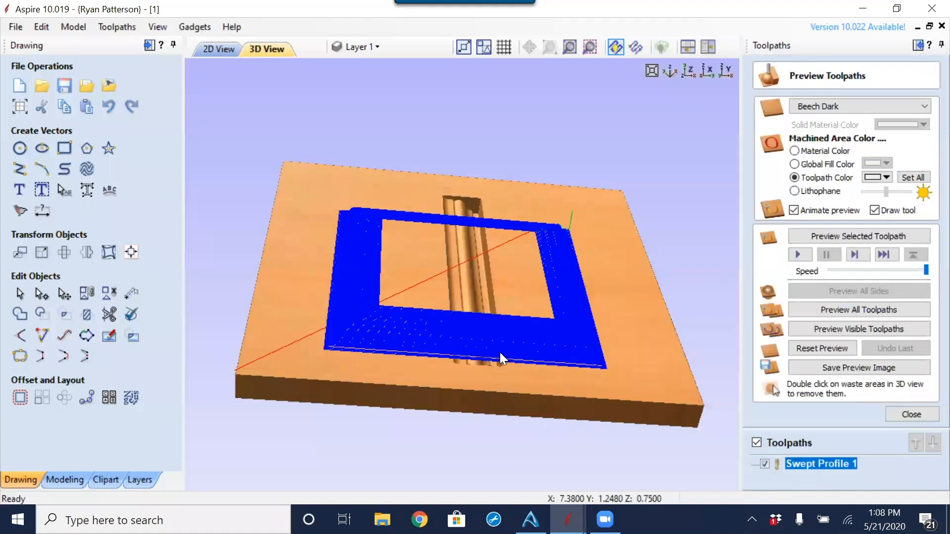
# Step: Preview all toolpaths on the material and examine the mitred corner of the moulded frame up close
pyautogui.moveTo(597, 343); pyautogui.dragTo(552, 270)
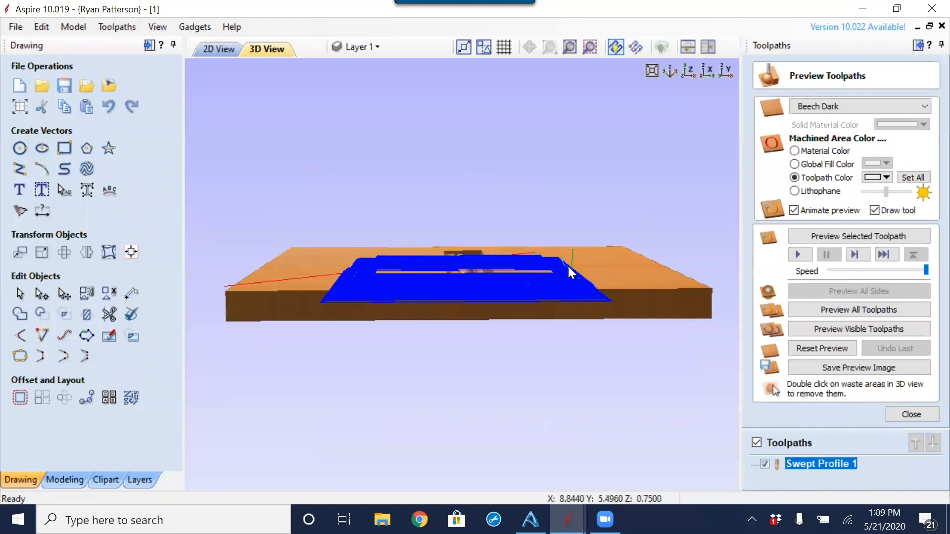
pyautogui.click(845, 311)
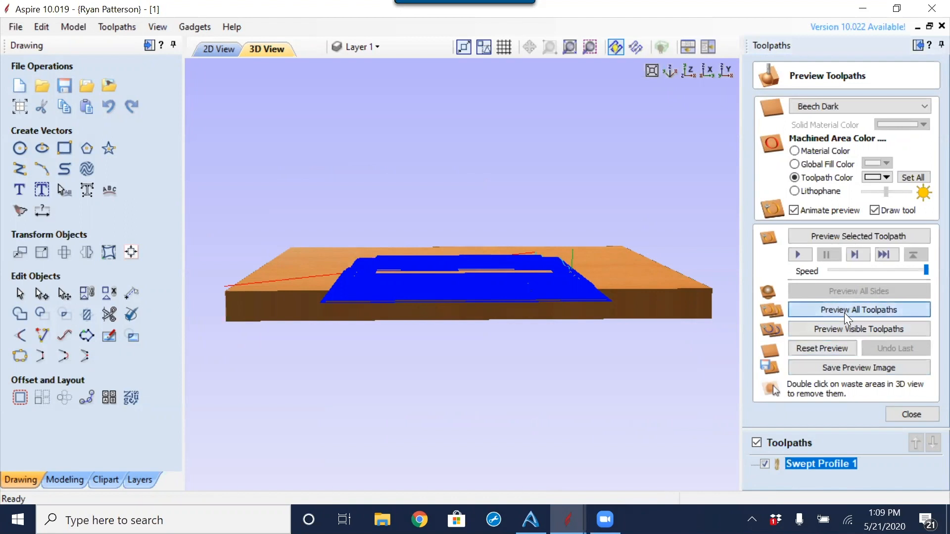
pyautogui.moveTo(449, 269); pyautogui.dragTo(458, 419)
pyautogui.scroll(2, 458, 412)
pyautogui.scroll(5, 368, 342)
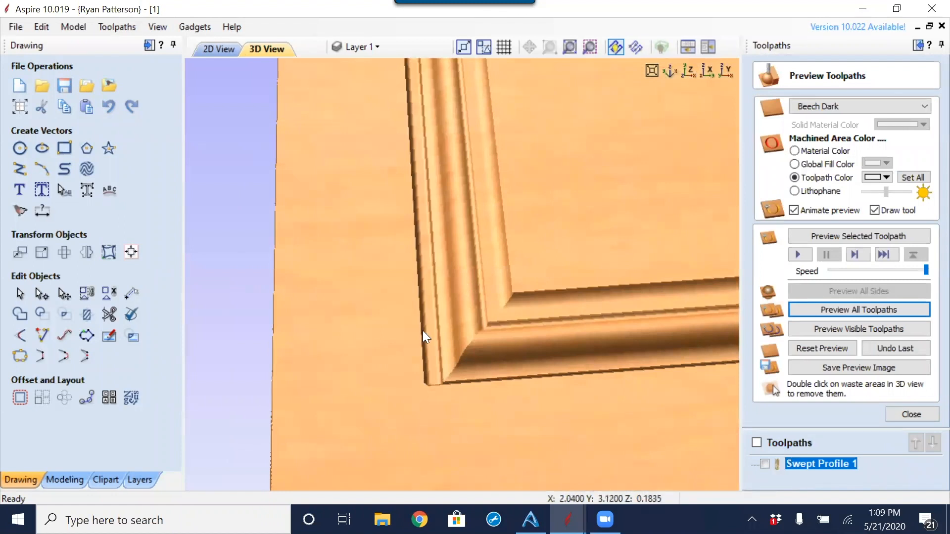
# Step: Compare the 2D profile with the cut frame corner in tiled 2D and 3D views, and return to the maximized 2D view
pyautogui.click(213, 47)
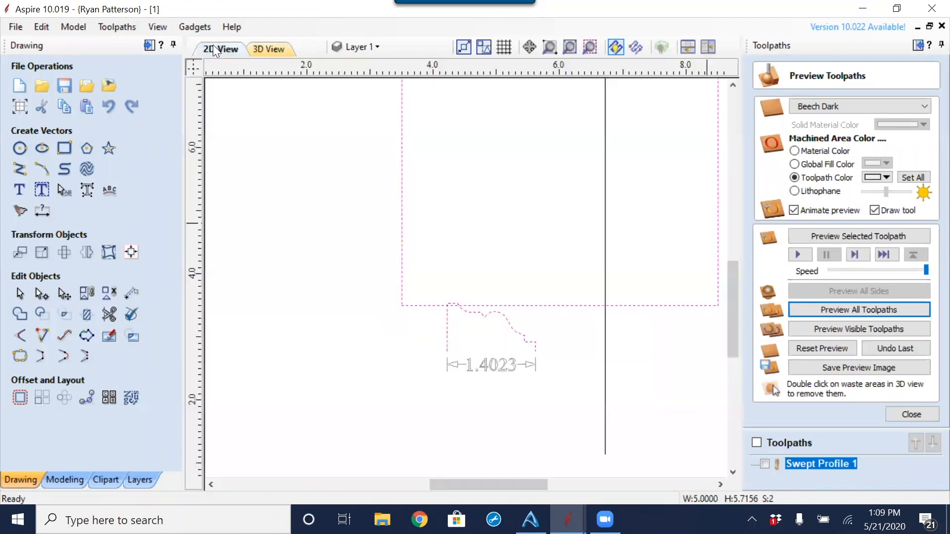
pyautogui.click(707, 47)
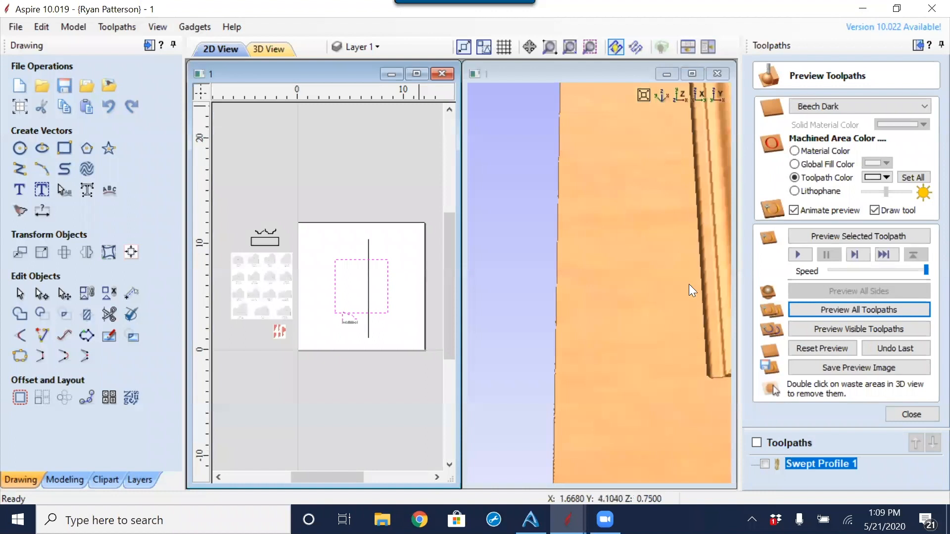
pyautogui.moveTo(557, 290); pyautogui.dragTo(661, 280, button='middle')
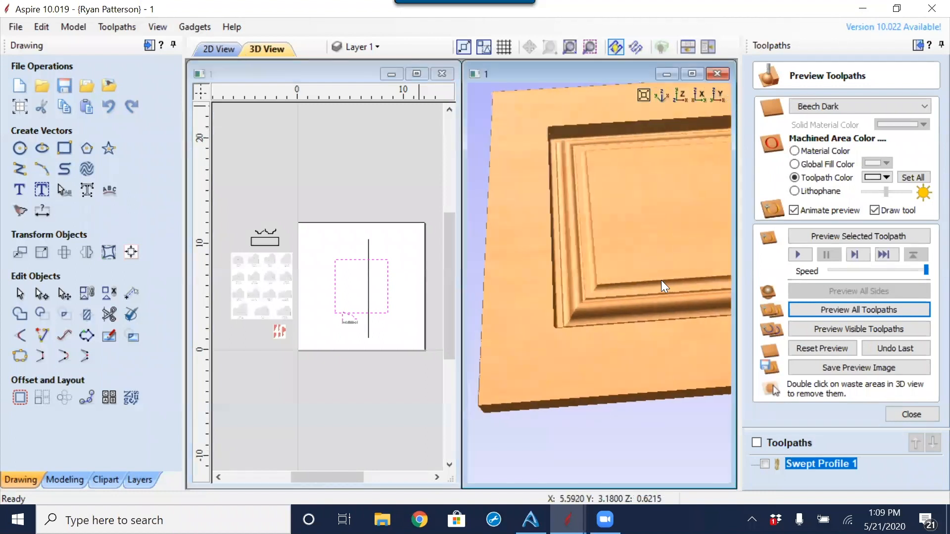
pyautogui.scroll(5, 569, 270)
pyautogui.moveTo(569, 270); pyautogui.dragTo(636, 262, button='middle')
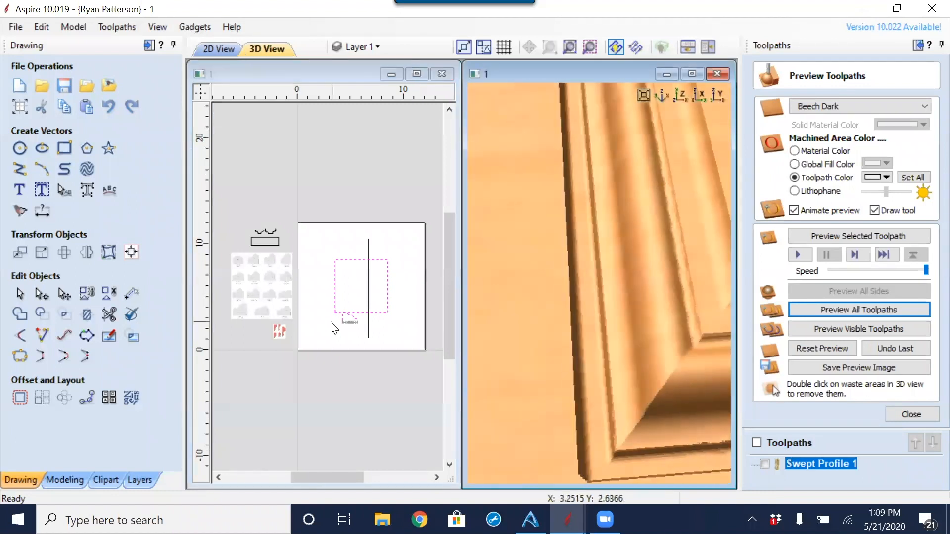
pyautogui.scroll(6, 337, 328)
pyautogui.moveTo(379, 322); pyautogui.dragTo(307, 317, button='middle')
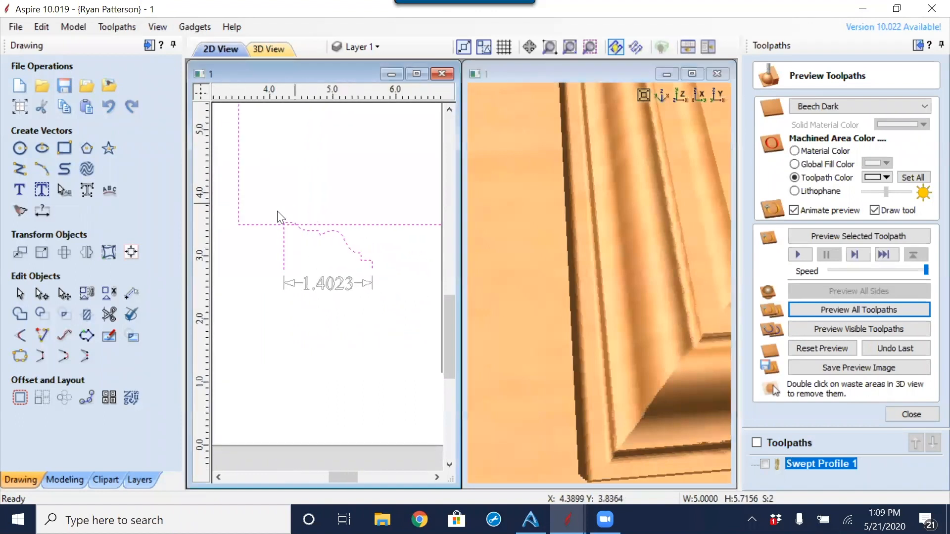
pyautogui.moveTo(378, 299); pyautogui.dragTo(357, 316, button='middle')
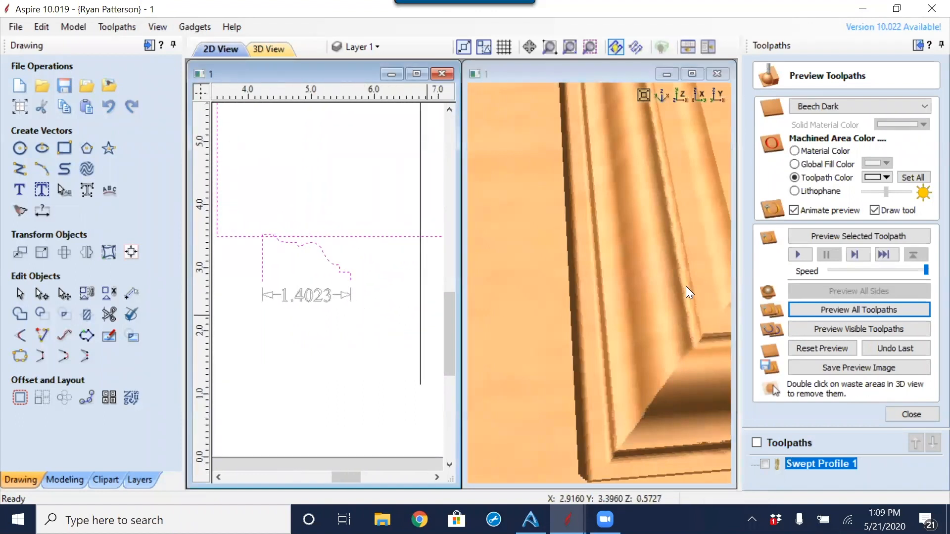
pyautogui.scroll(-2, 685, 287)
pyautogui.moveTo(684, 287); pyautogui.dragTo(657, 293, button='middle')
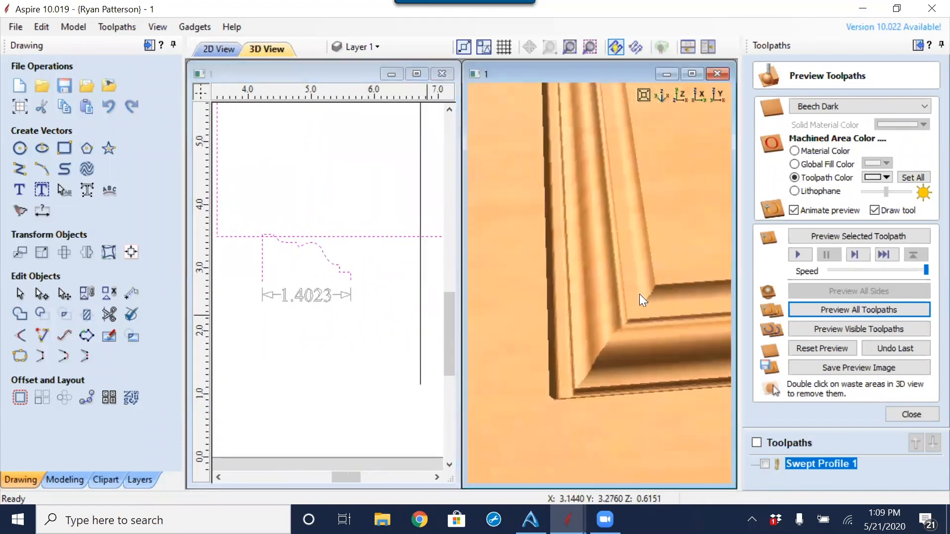
pyautogui.scroll(-1, 640, 294)
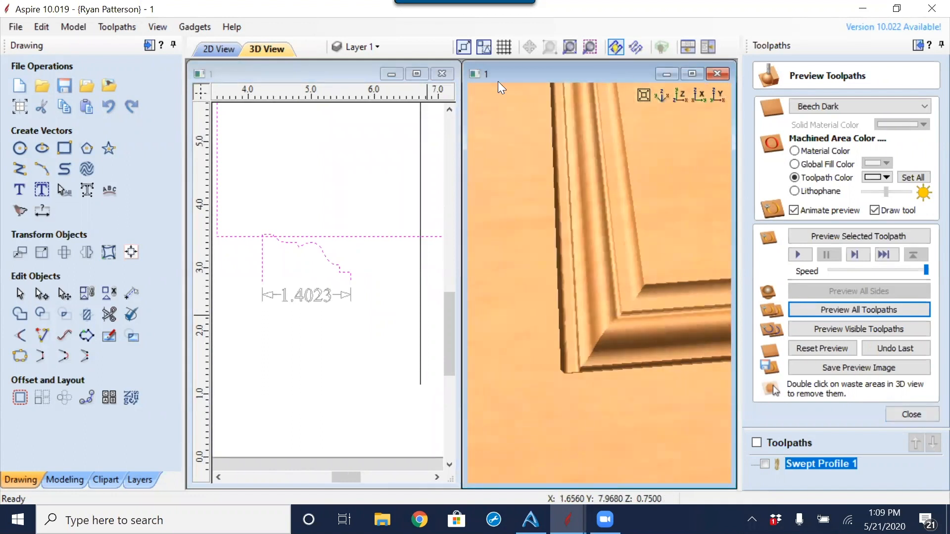
pyautogui.click(422, 74)
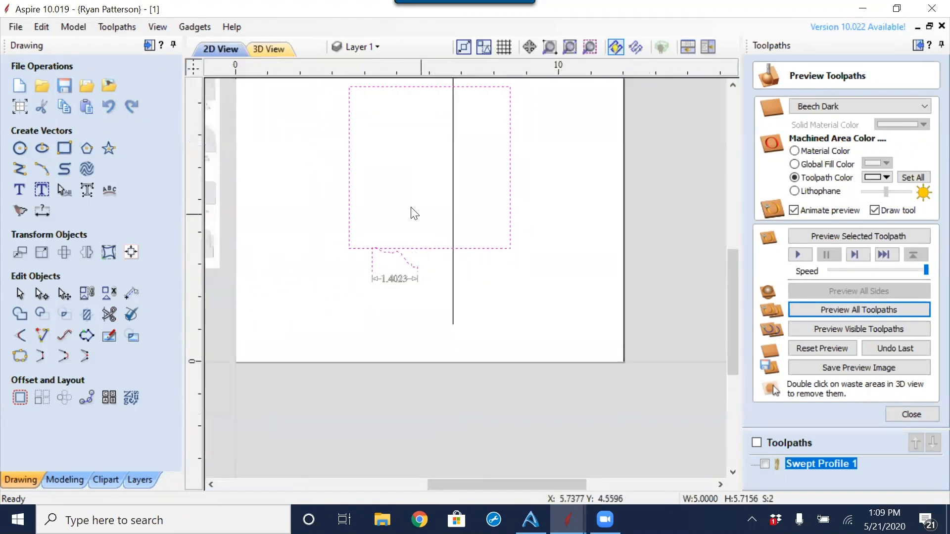
pyautogui.scroll(-3, 441, 267)
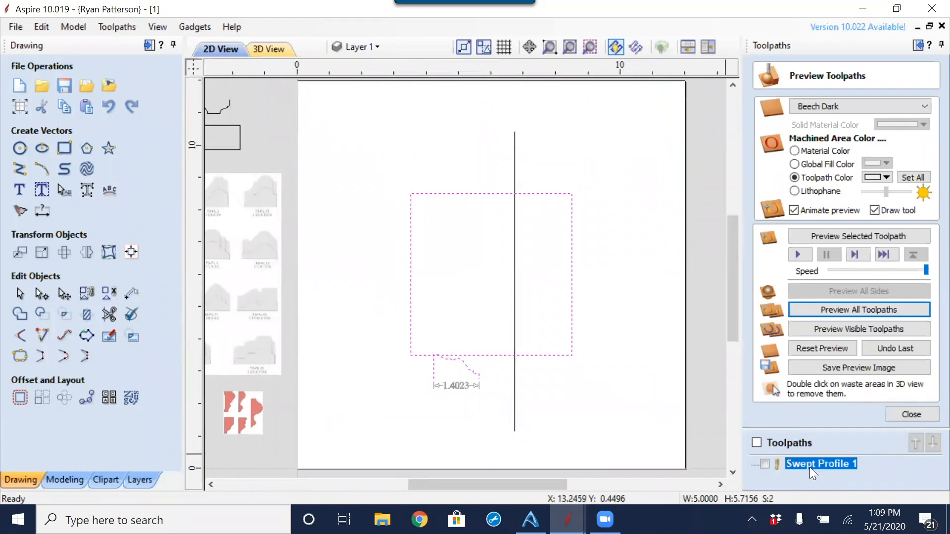
# Step: Close the toolpath preview and clear the vector selection
pyautogui.moveTo(786, 467)
pyautogui.moveTo(546, 383); pyautogui.dragTo(512, 421)
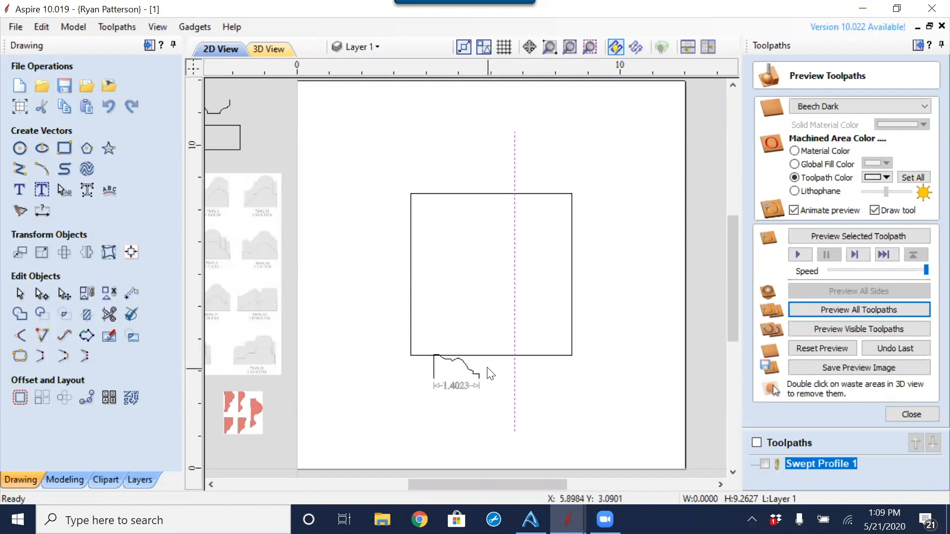
pyautogui.click(922, 415)
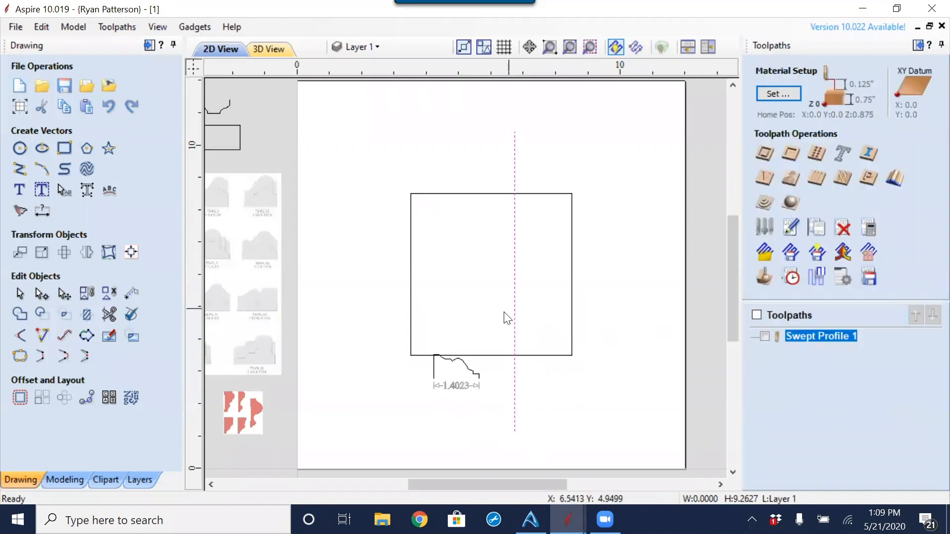
pyautogui.click(474, 373)
pyautogui.click(474, 373)
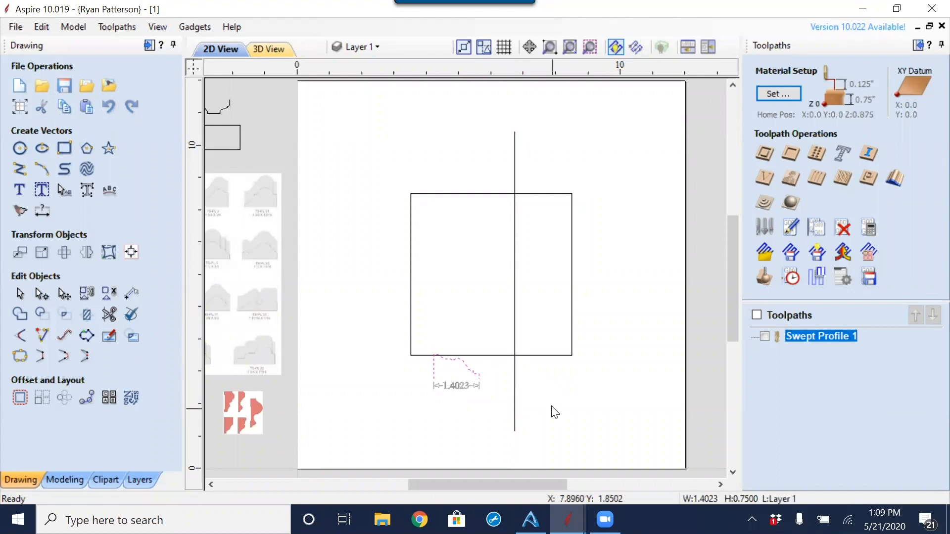
pyautogui.click(553, 406)
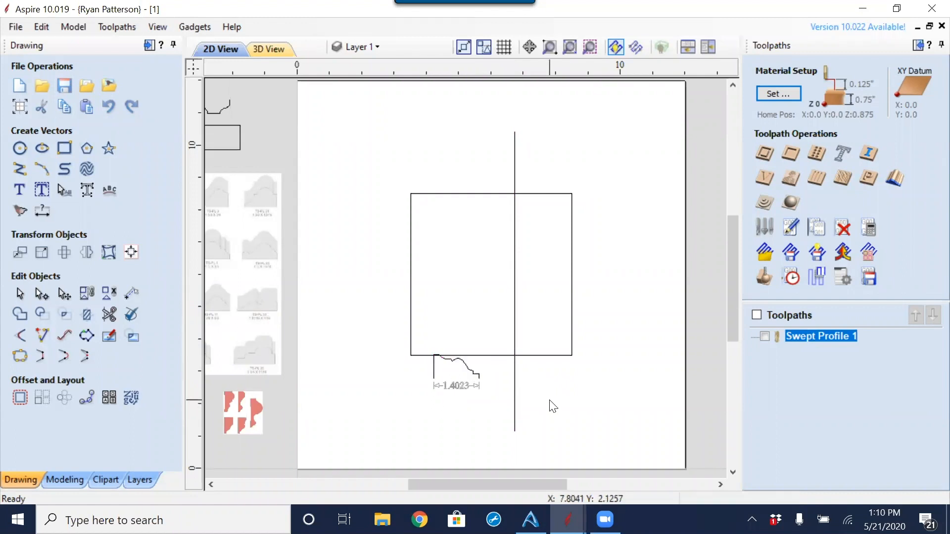
# Step: Try to adjust the position of a moulding toolpath using the vertical line as drive rail and the moulding shape as profile
pyautogui.click(899, 181)
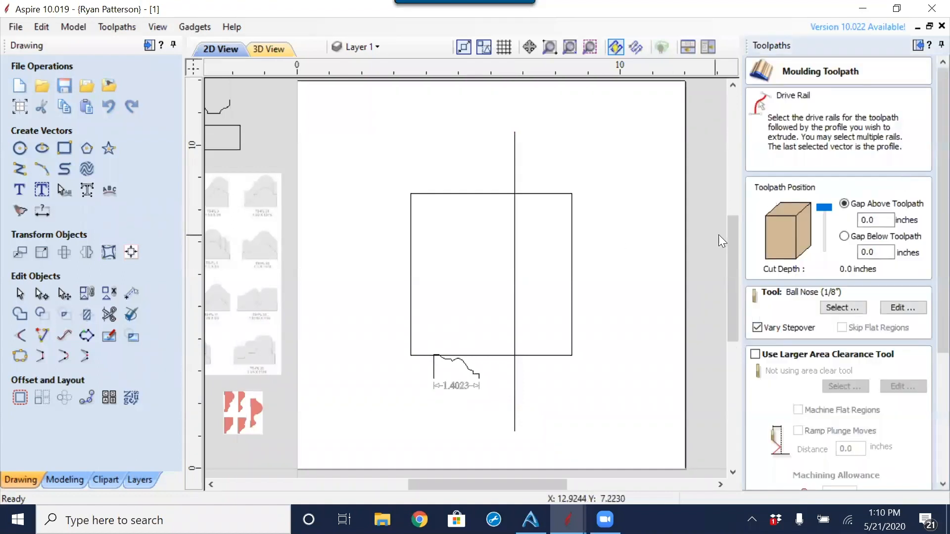
pyautogui.click(515, 257)
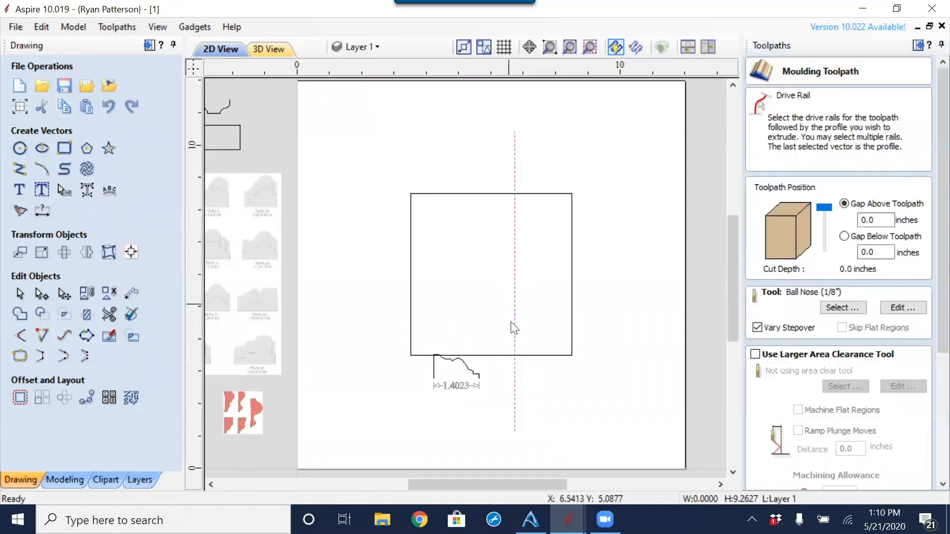
pyautogui.keyDown('shift'); pyautogui.click(456, 371); pyautogui.keyUp('shift')
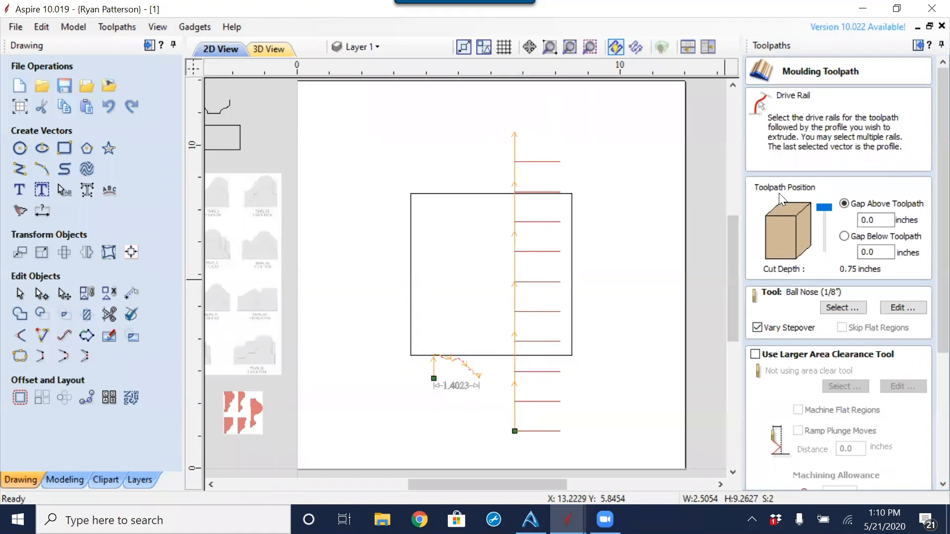
pyautogui.moveTo(820, 212)
pyautogui.mouseDown()
pyautogui.moveTo(824, 248)
pyautogui.moveTo(823, 204)
pyautogui.mouseUp()
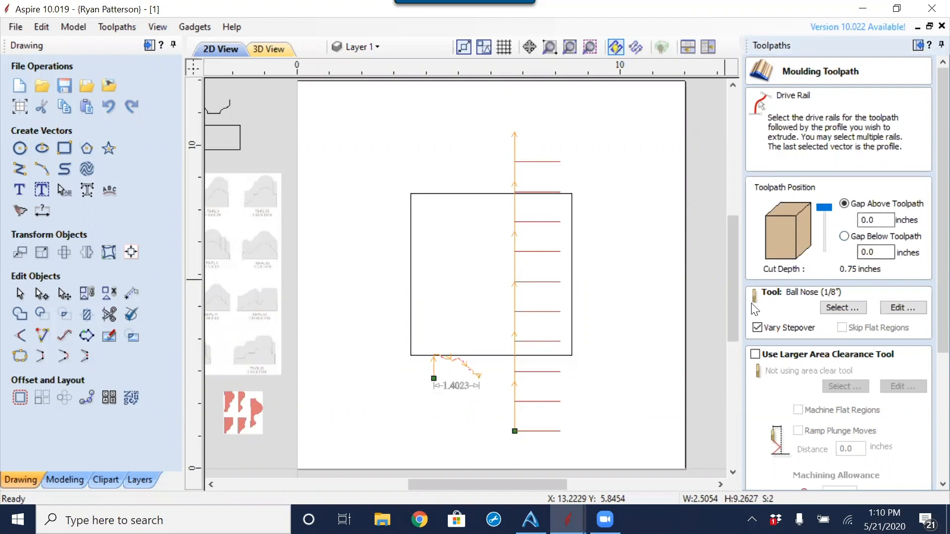
# Step: Check the material thickness in the job setup and leave it without making changes
pyautogui.click(19, 106)
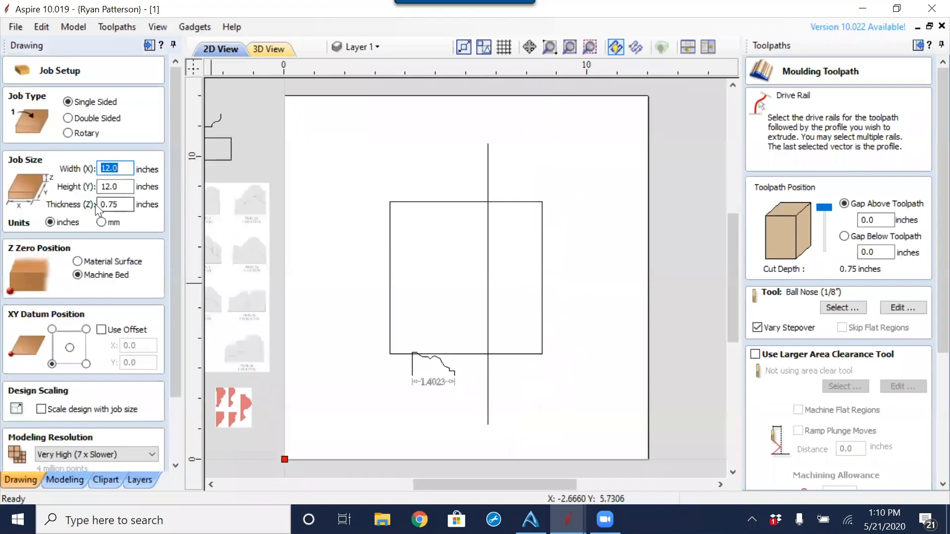
pyautogui.scroll(-5, 179, 377)
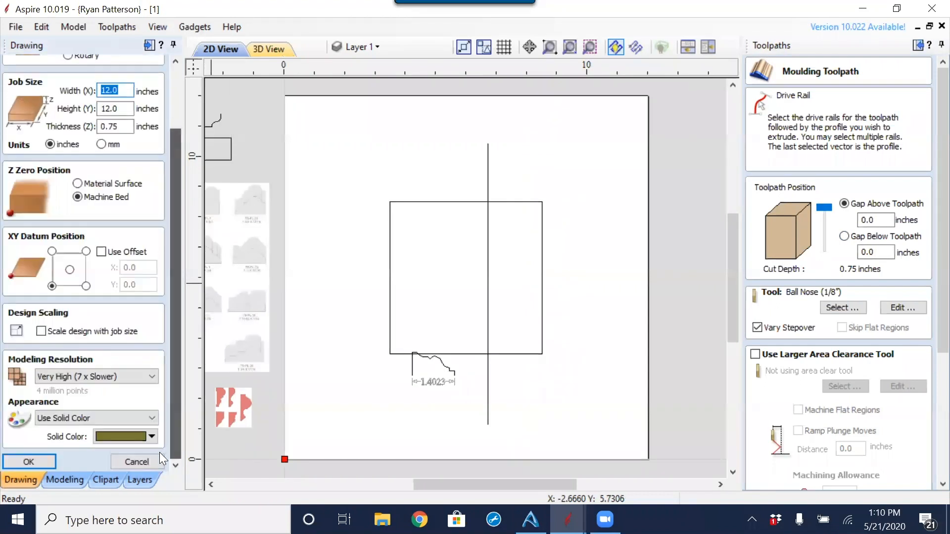
pyautogui.click(156, 453)
# Step: Close the moulding toolpath, try resizing the moulding profile to 0.375 inches high with linked proportions, and undo it
pyautogui.click(415, 375)
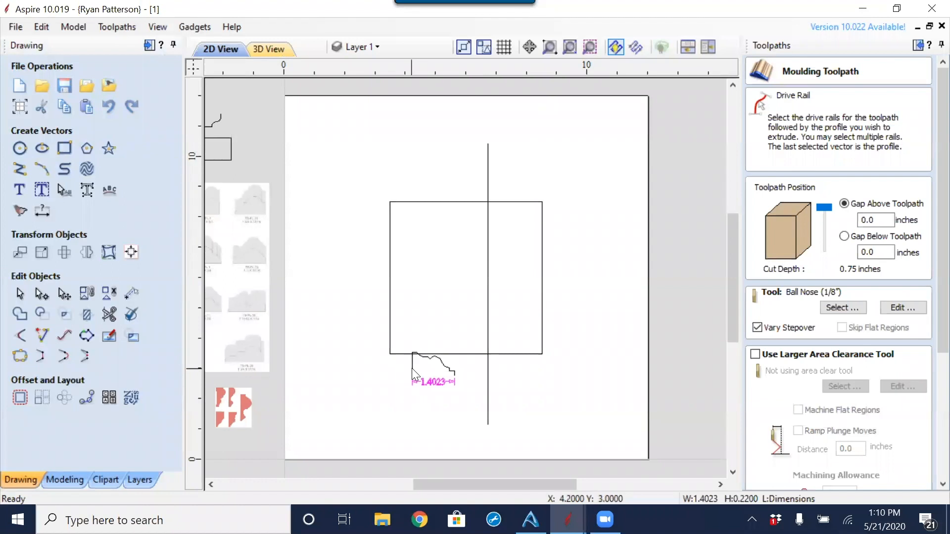
pyautogui.click(411, 366)
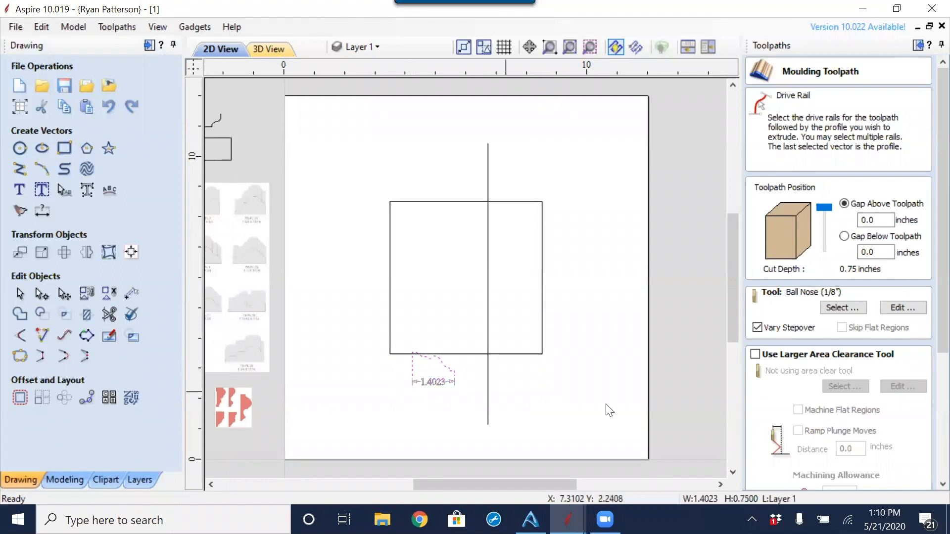
pyautogui.scroll(-4, 927, 228)
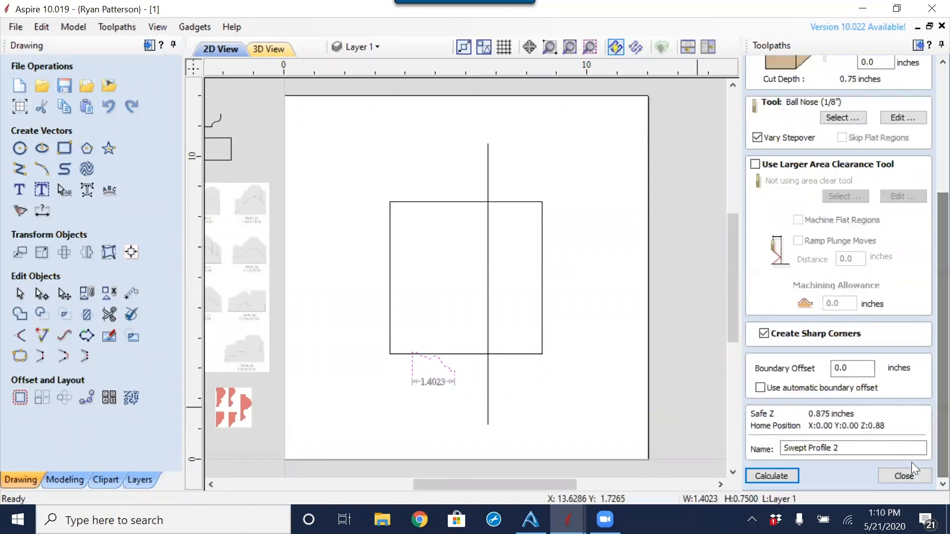
pyautogui.click(904, 476)
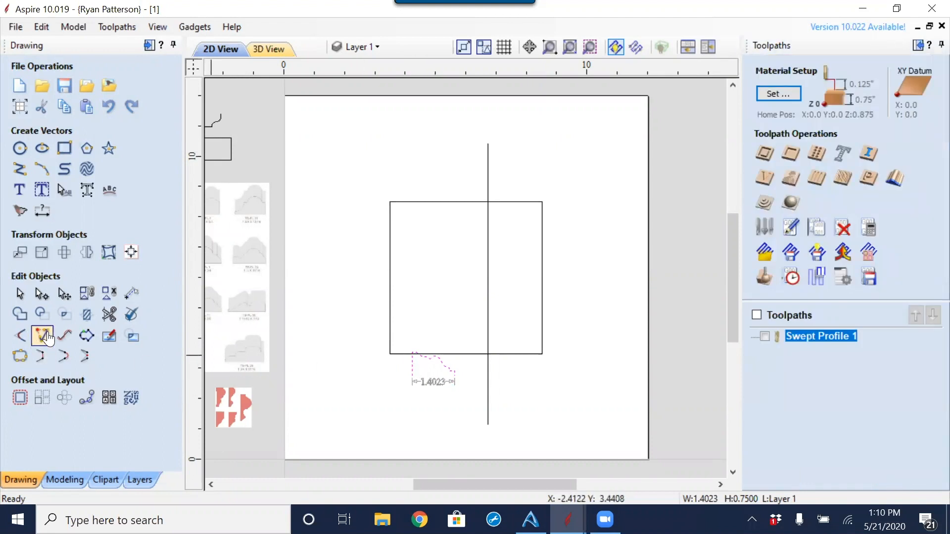
pyautogui.click(37, 257)
pyautogui.moveTo(98, 287); pyautogui.dragTo(54, 285)
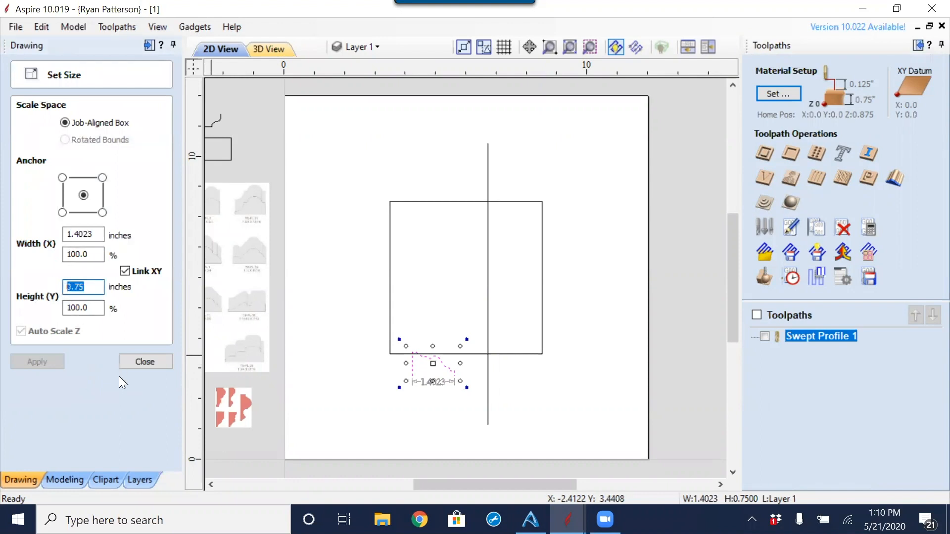
pyautogui.write('.375')
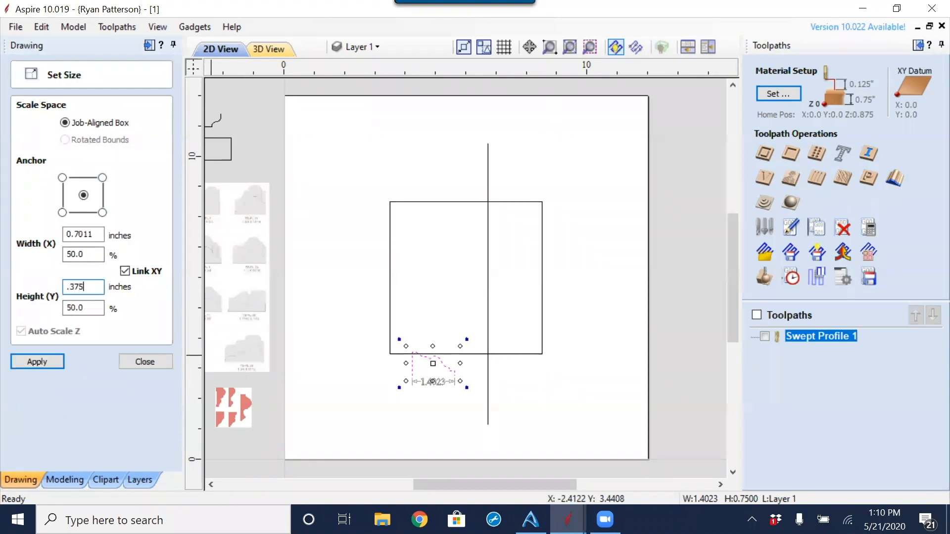
pyautogui.click(41, 364)
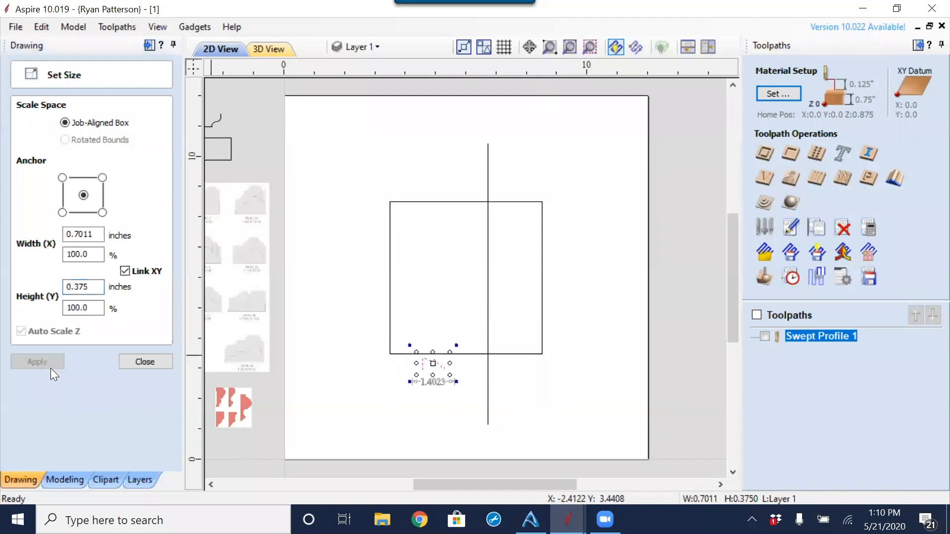
pyautogui.hotkey('ctrl', 'z')
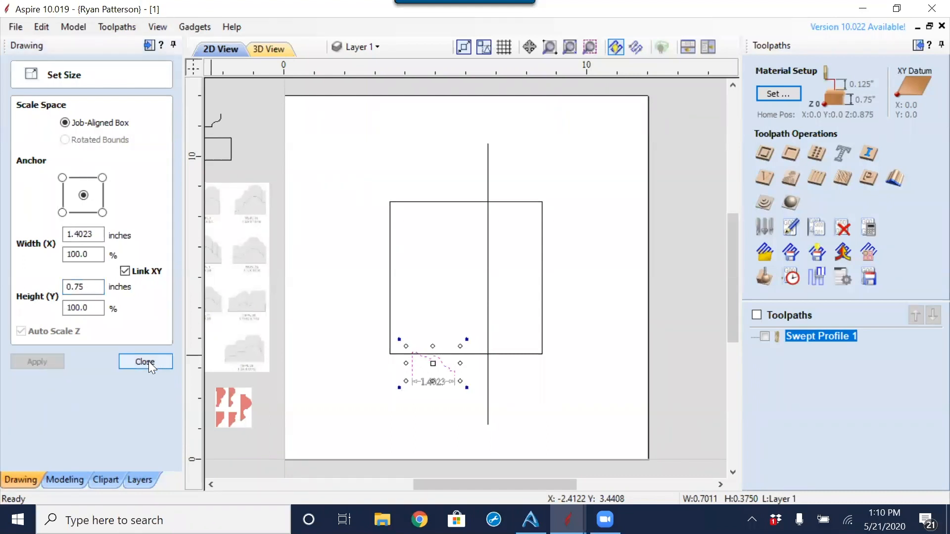
# Step: Unlink the width and height scaling and set the moulding profile's height to 0.375 inches
pyautogui.click(126, 272)
pyautogui.moveTo(96, 285); pyautogui.dragTo(36, 283)
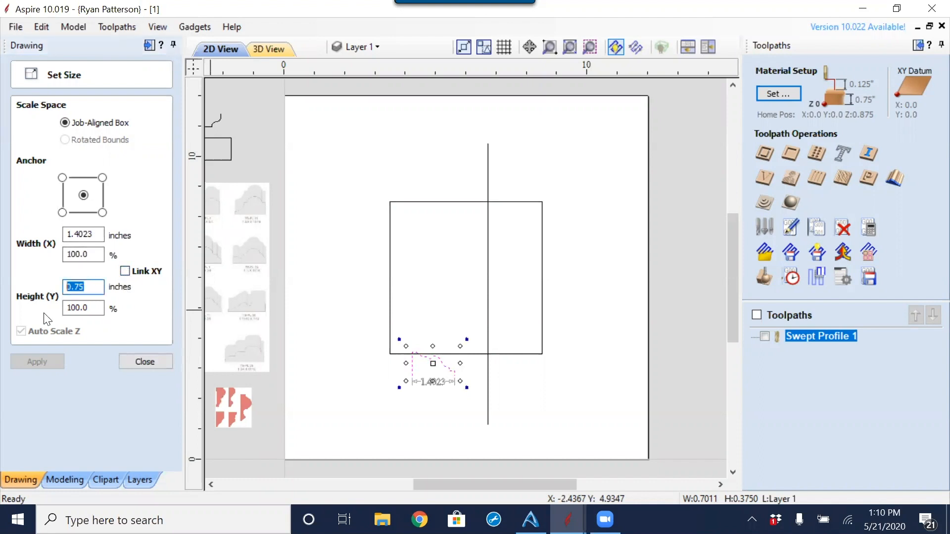
pyautogui.write('.375')
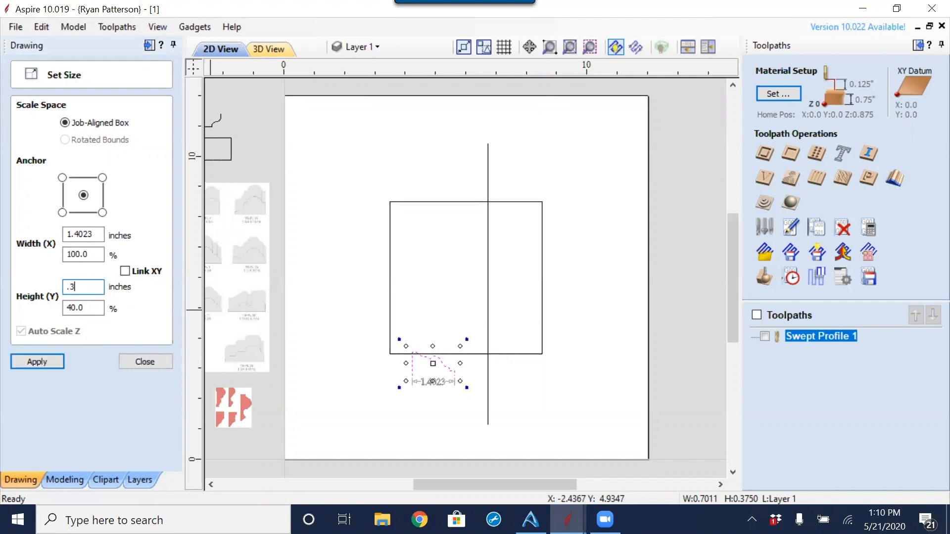
pyautogui.click(37, 361)
# Step: Try to set the height of the profile's width dimension to 0.375 inches
pyautogui.scroll(3, 460, 391)
pyautogui.click(459, 388)
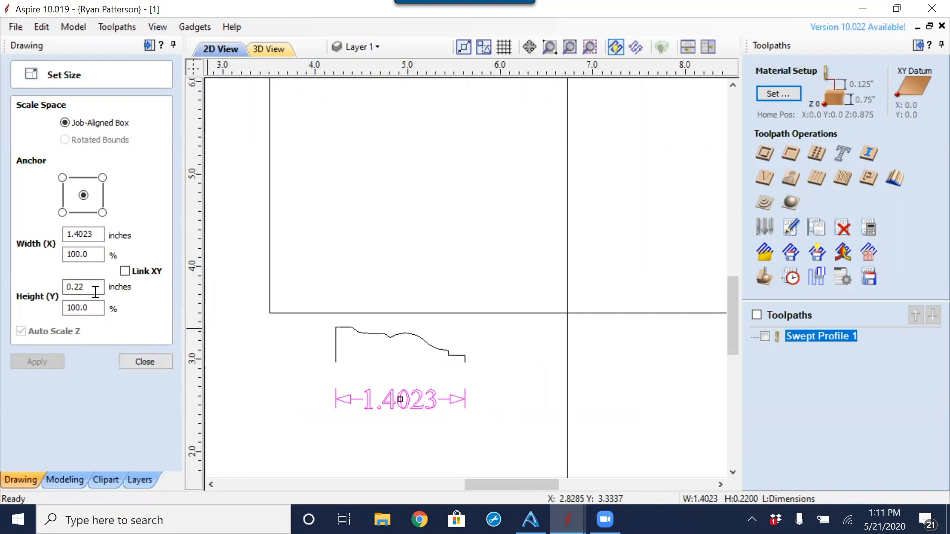
pyautogui.moveTo(95, 292); pyautogui.dragTo(50, 297)
pyautogui.write('.375')
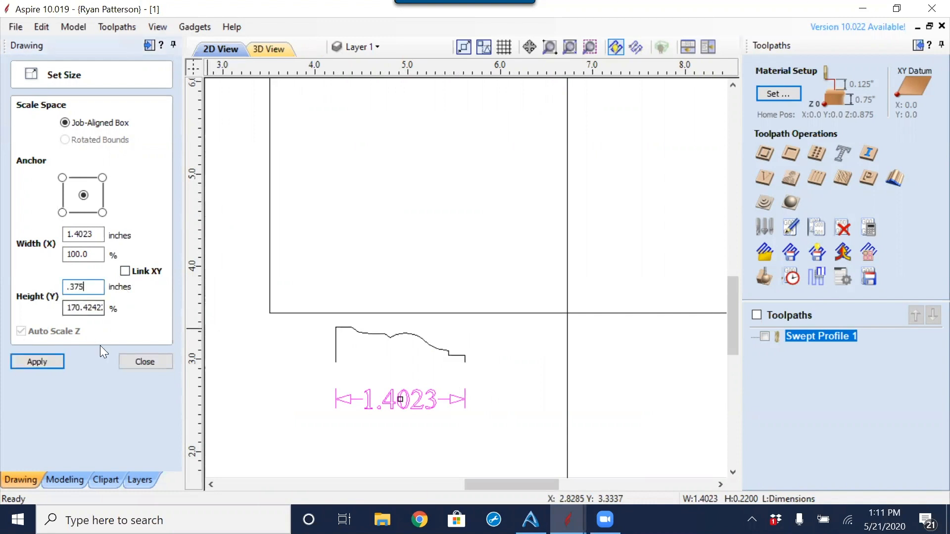
pyautogui.click(55, 358)
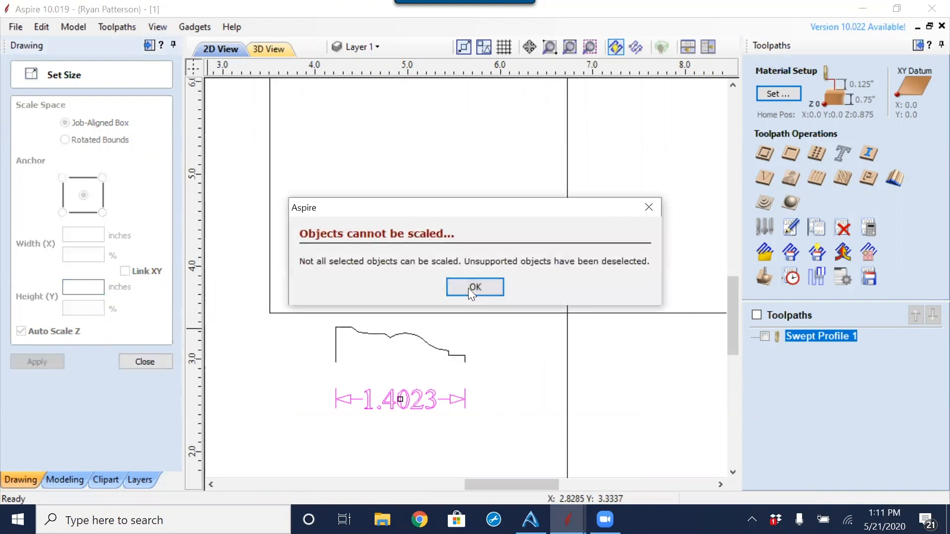
pyautogui.click(468, 288)
# Step: Finish the resizing and set up a moulding toolpath with the vertical line as drive rail and the flattened profile
pyautogui.click(412, 336)
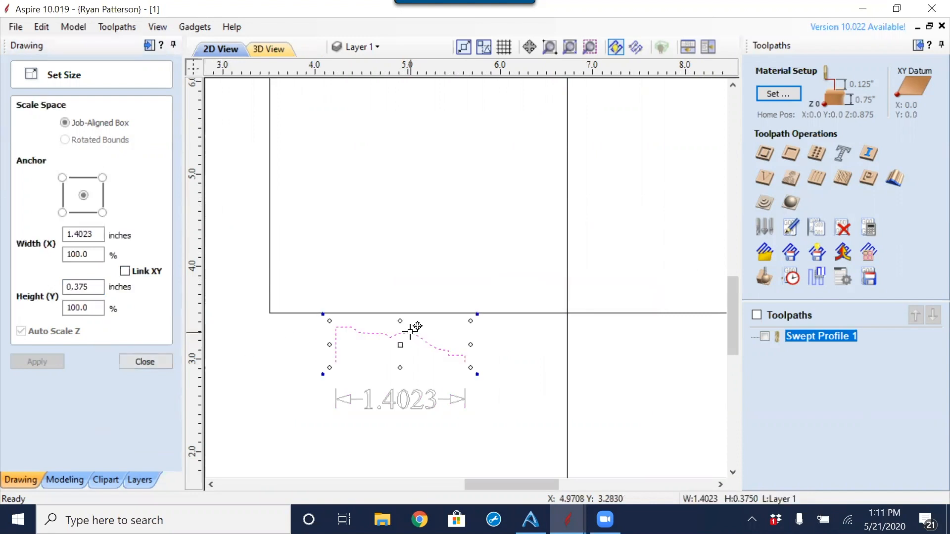
pyautogui.click(143, 362)
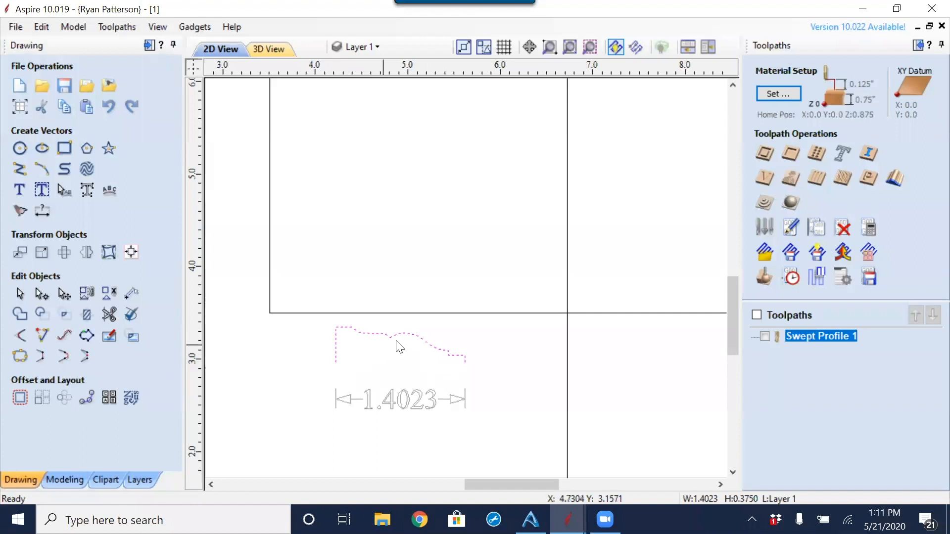
pyautogui.click(711, 220)
pyautogui.click(892, 181)
pyautogui.moveTo(640, 208); pyautogui.dragTo(556, 240)
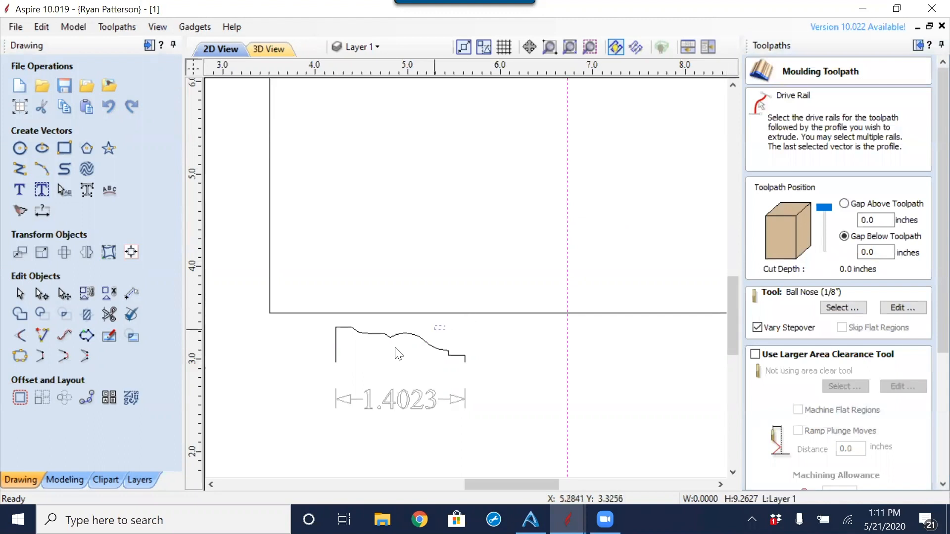
pyautogui.click(435, 342)
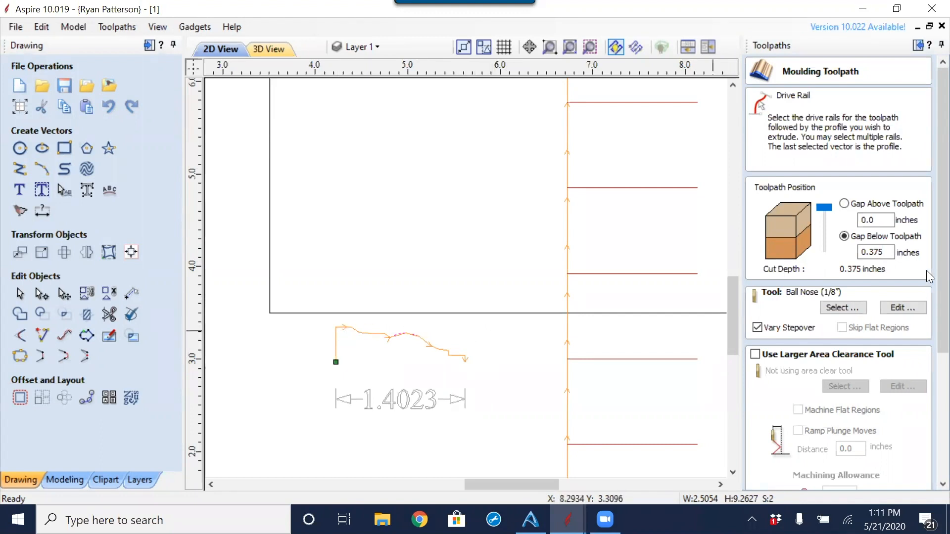
# Step: Try lowering the toolpath position within the material and return the gap above the toolpath to 0.0 inches
pyautogui.moveTo(824, 207)
pyautogui.mouseDown()
pyautogui.moveTo(832, 257)
pyautogui.moveTo(825, 214)
pyautogui.mouseUp()
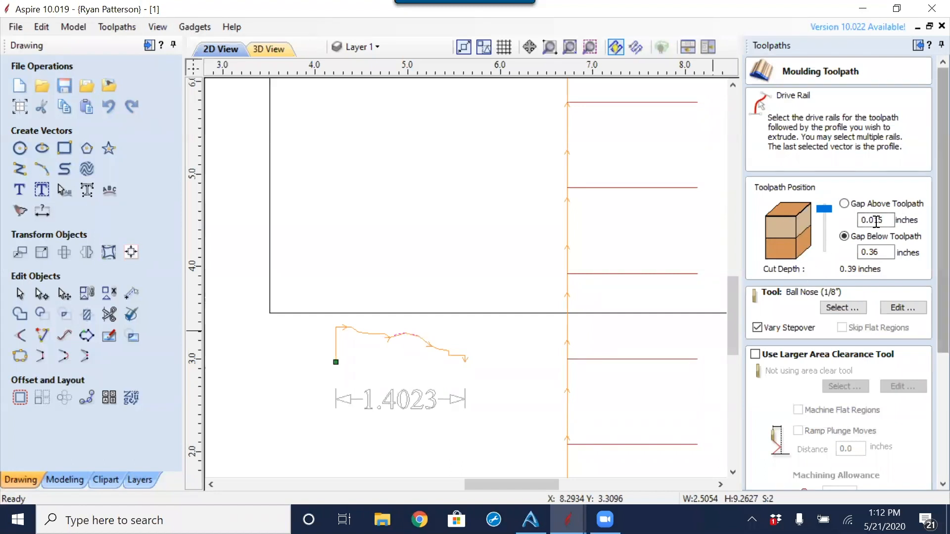
pyautogui.moveTo(643, 287); pyautogui.dragTo(552, 237, button='middle')
pyautogui.moveTo(824, 209); pyautogui.dragTo(820, 197)
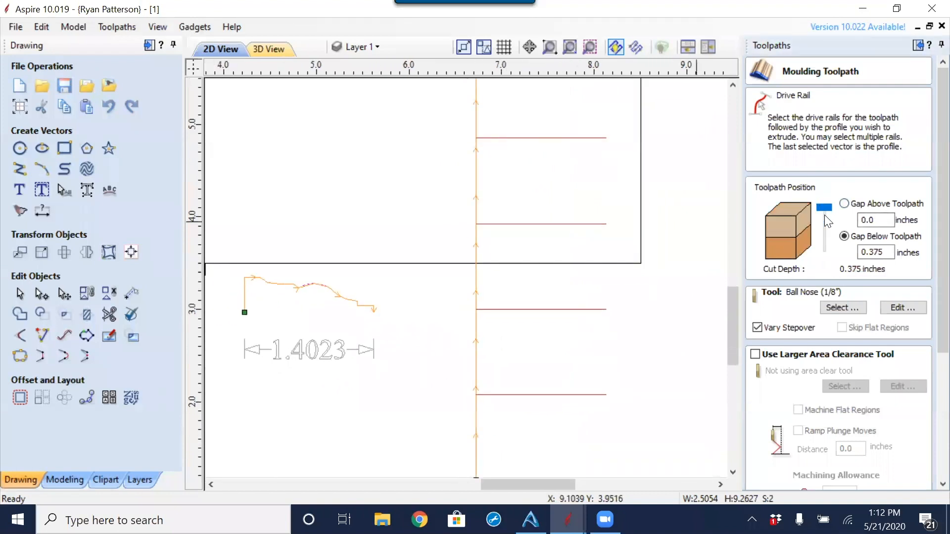
# Step: Calculate the moulding toolpath and examine its depth within the material from a side-on view up close
pyautogui.moveTo(940, 157); pyautogui.dragTo(923, 342)
pyautogui.click(774, 473)
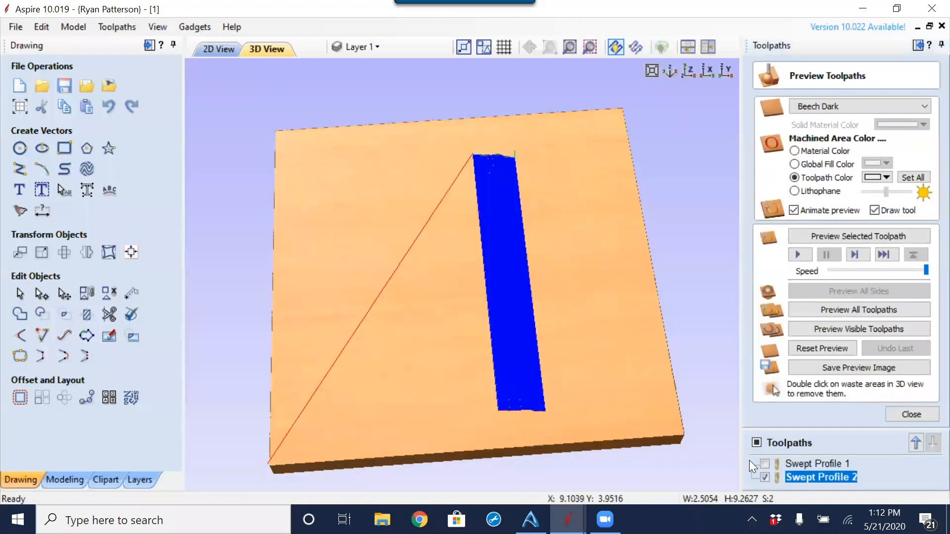
pyautogui.moveTo(494, 432); pyautogui.dragTo(622, 107)
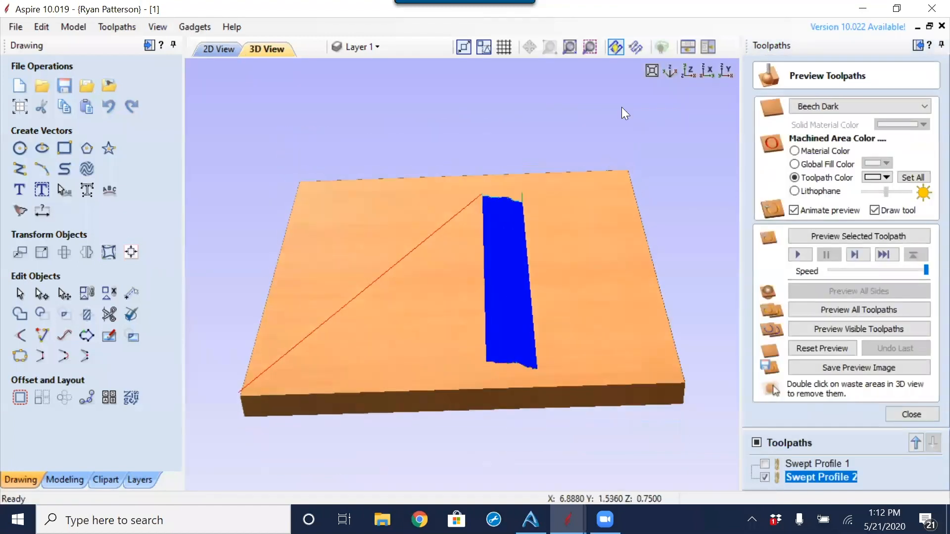
pyautogui.click(688, 72)
pyautogui.click(702, 72)
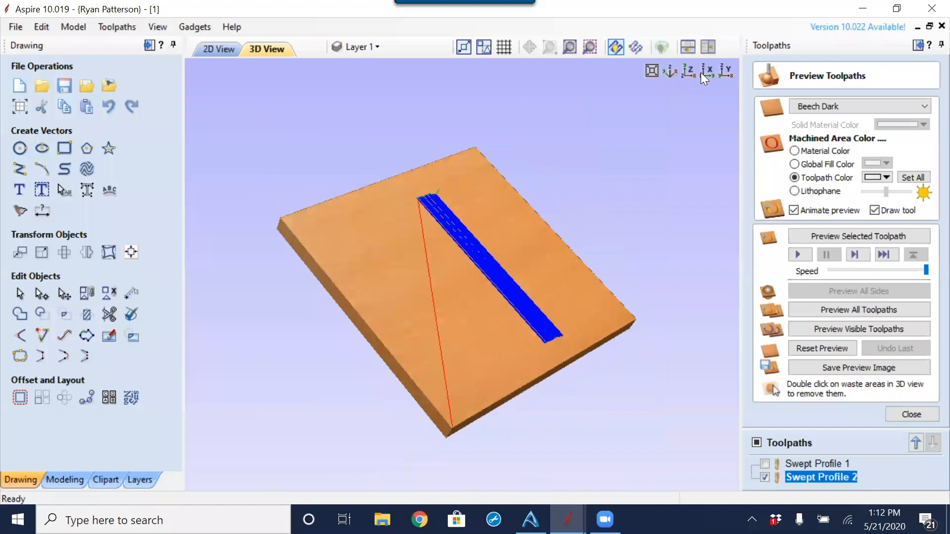
pyautogui.click(718, 70)
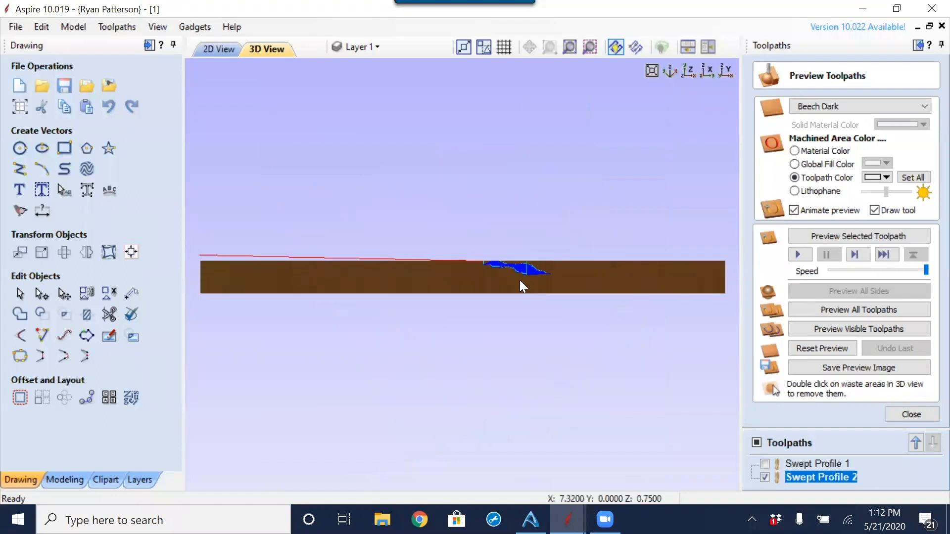
pyautogui.scroll(3, 520, 280)
pyautogui.moveTo(523, 277); pyautogui.dragTo(556, 284)
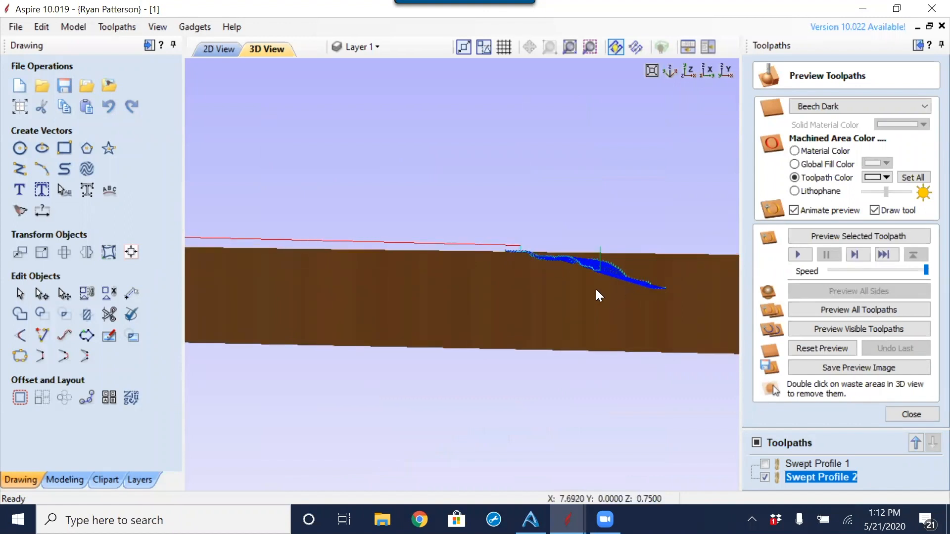
# Step: Preview all toolpaths on the material, examine the overlapping cuts, and reset the preview
pyautogui.click(839, 309)
pyautogui.moveTo(536, 243); pyautogui.dragTo(577, 320)
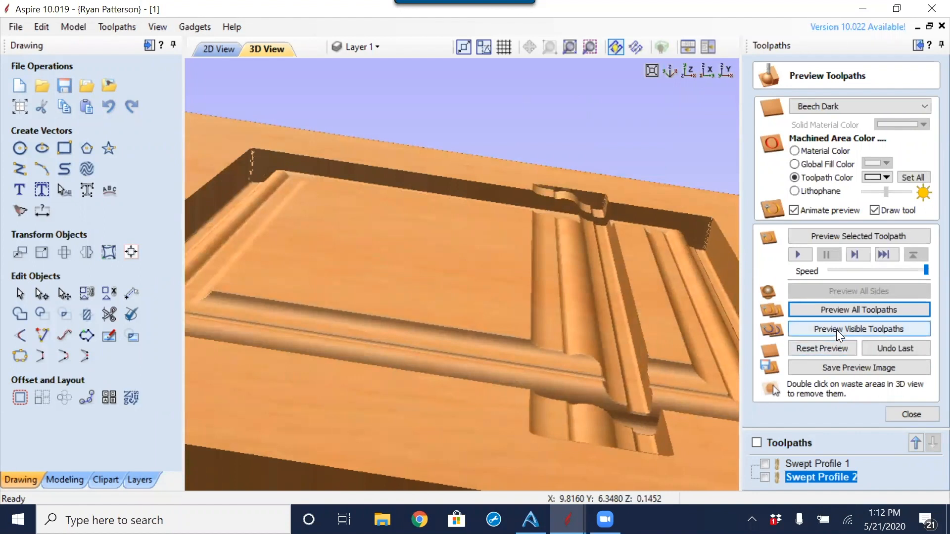
pyautogui.click(837, 329)
pyautogui.click(475, 273)
pyautogui.click(824, 347)
# Step: Make Swept Profile 2 visible, preview only the visible toolpaths, and examine the resulting moulding cut from a low angle
pyautogui.click(831, 330)
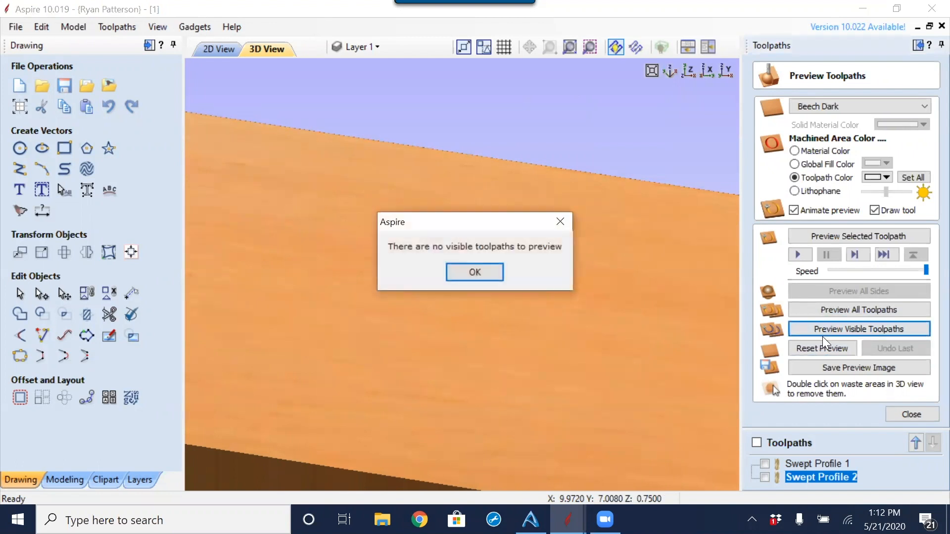
pyautogui.click(476, 273)
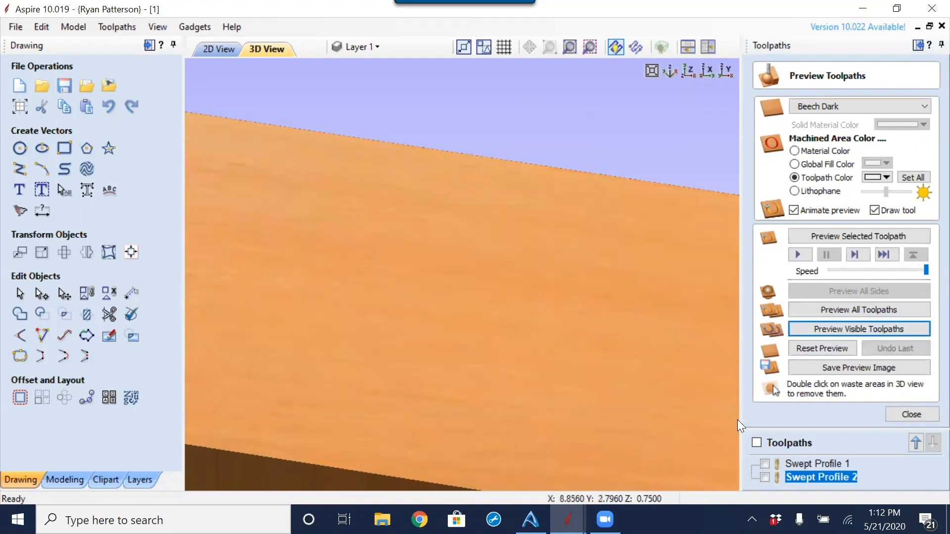
pyautogui.click(765, 477)
pyautogui.click(825, 327)
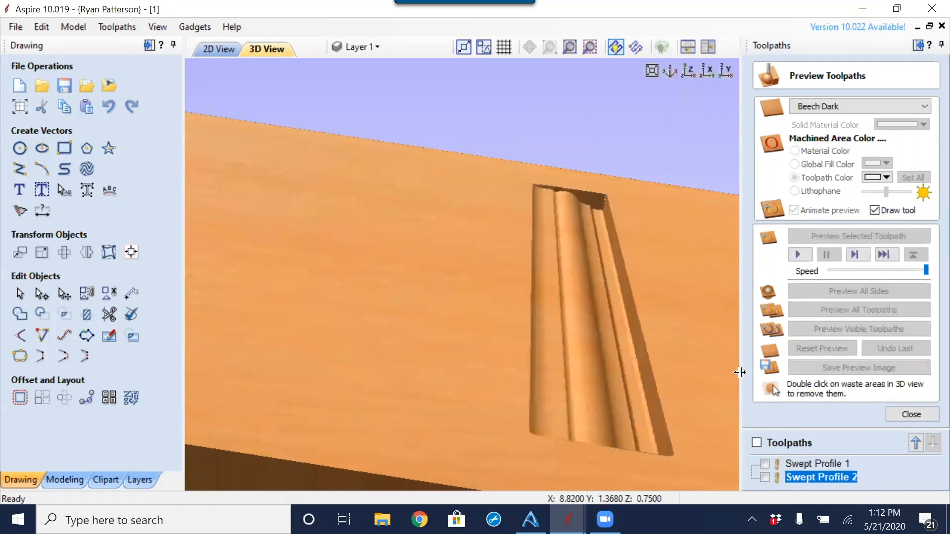
pyautogui.moveTo(556, 365); pyautogui.dragTo(508, 291)
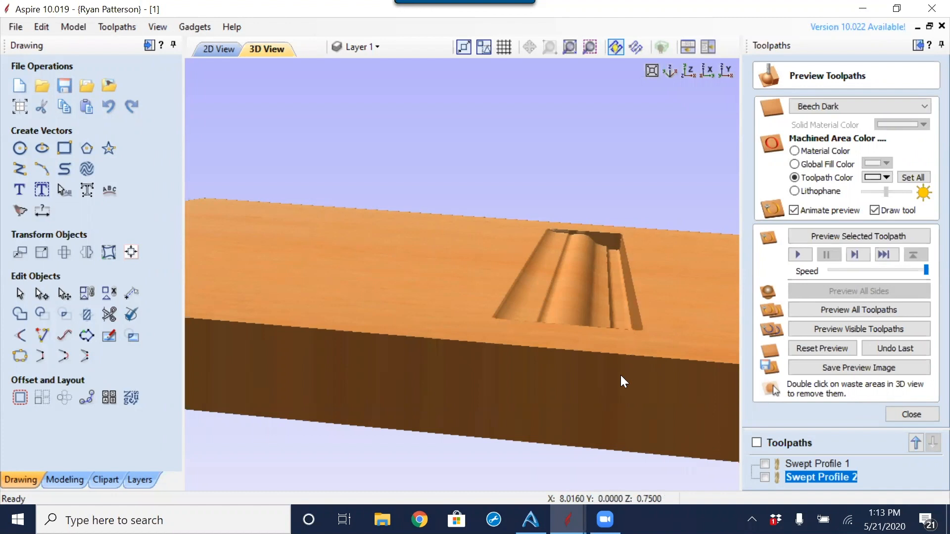
# Step: Edit Swept Profile 2 to leave a 0.375 inch gap above the toolpath and recalculate it
pyautogui.click(223, 49)
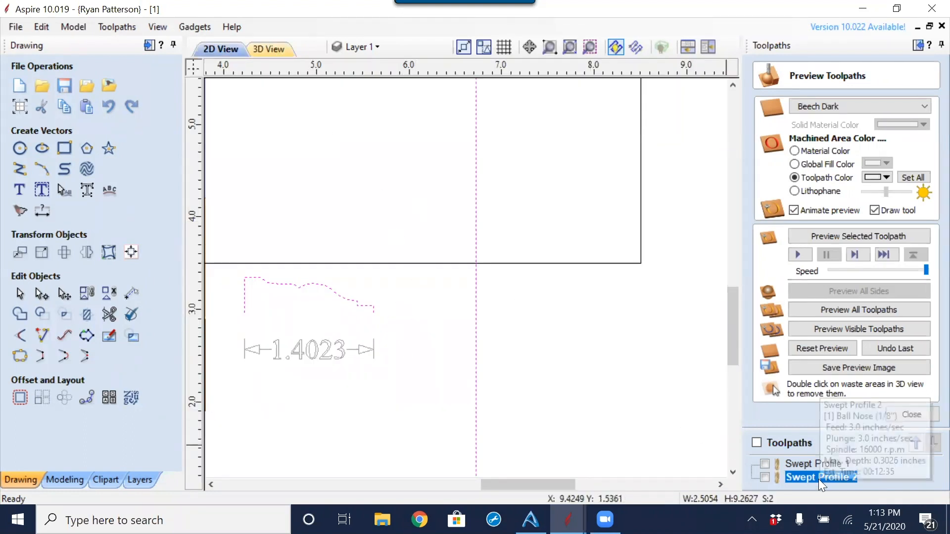
pyautogui.doubleClick(804, 479)
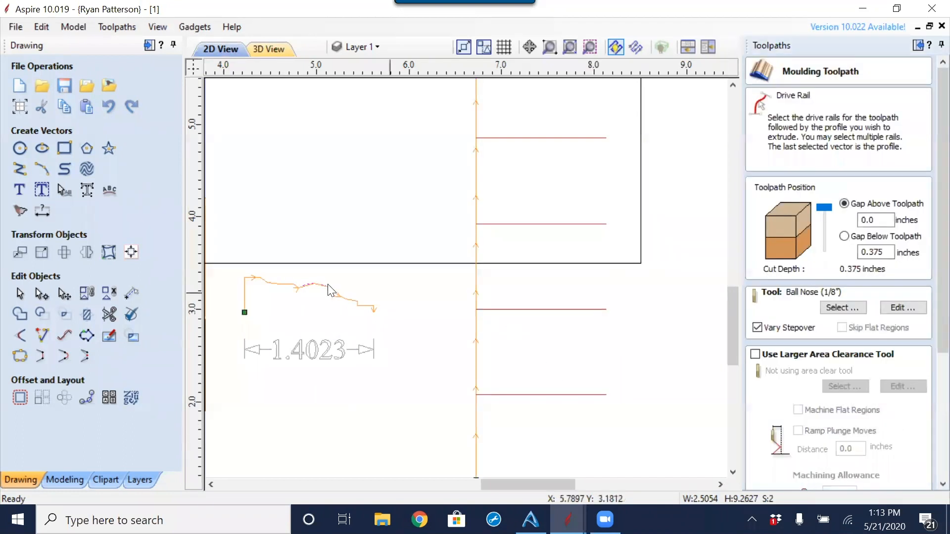
pyautogui.moveTo(824, 208); pyautogui.dragTo(831, 261)
pyautogui.scroll(-5, 926, 236)
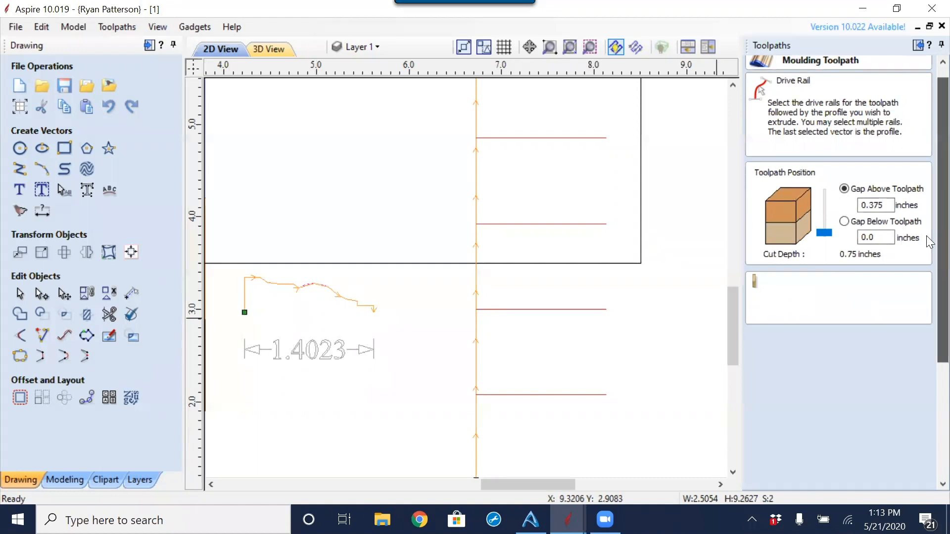
pyautogui.click(784, 480)
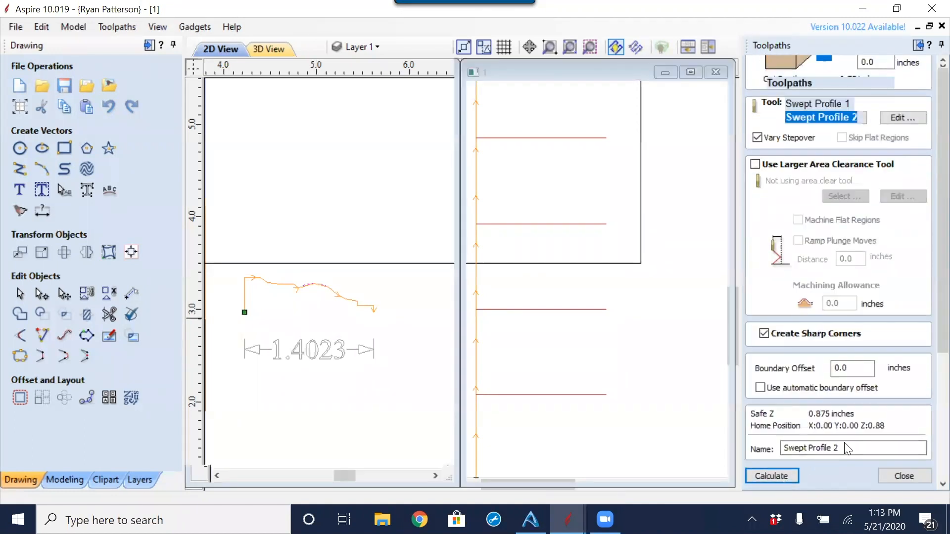
# Step: Examine the recalculated toolpath's depth within the material from the side and from a low angle
pyautogui.moveTo(554, 312); pyautogui.dragTo(567, 317)
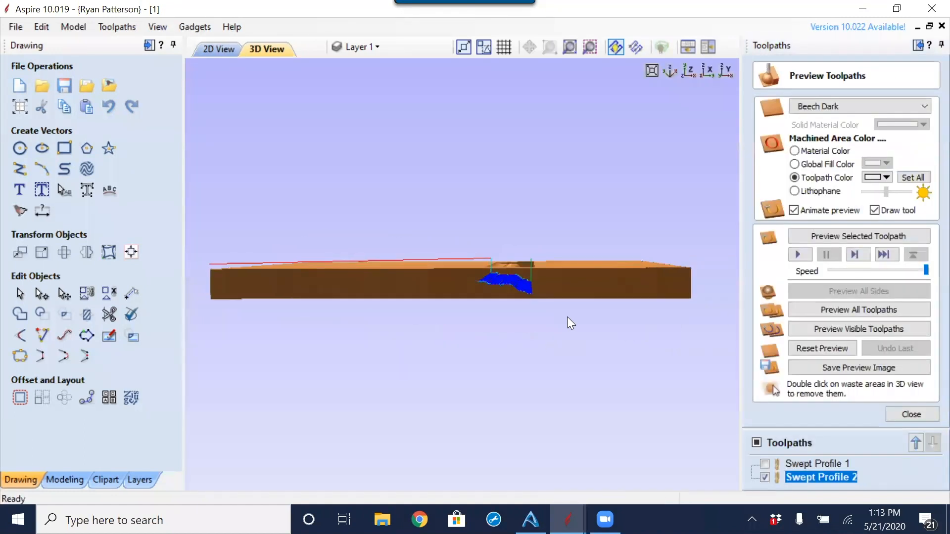
pyautogui.scroll(3, 525, 286)
pyautogui.scroll(2, 540, 288)
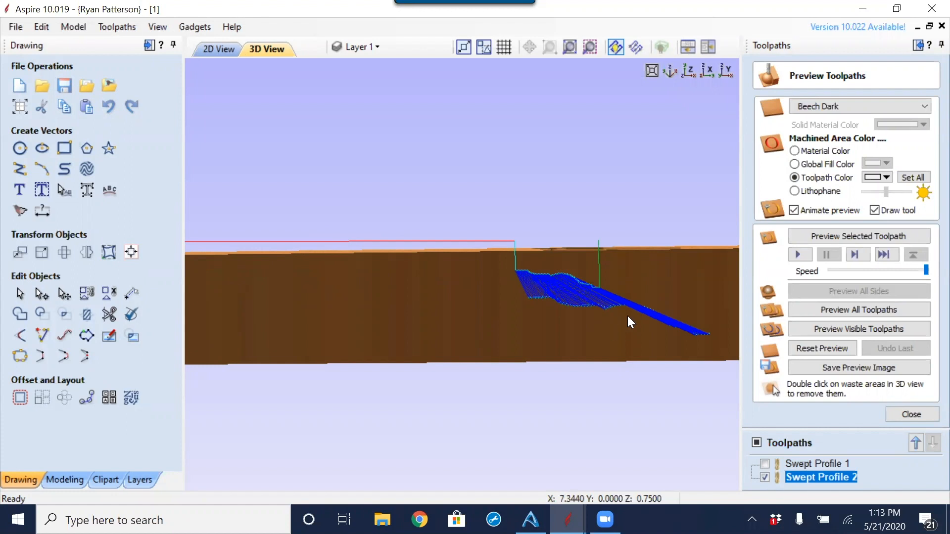
pyautogui.moveTo(623, 378); pyautogui.dragTo(686, 374)
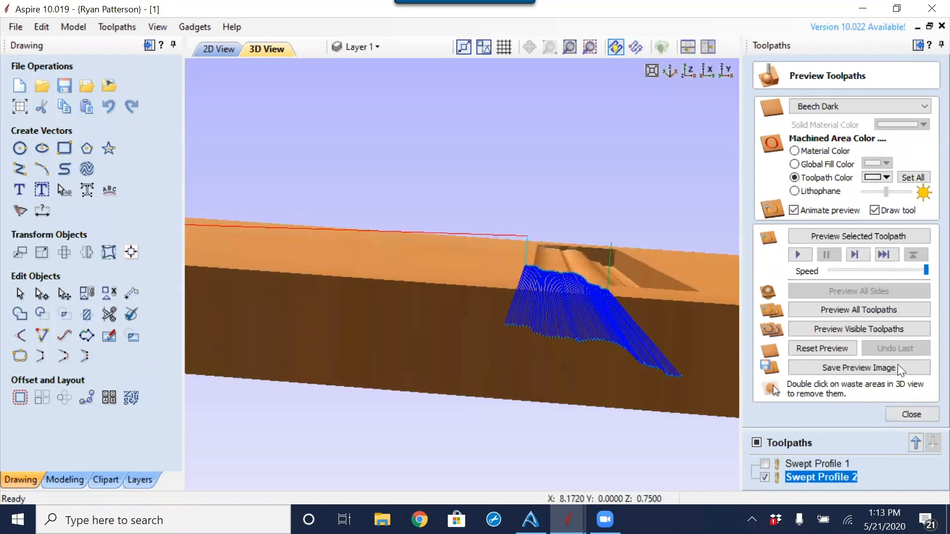
# Step: Reset the preview, preview only the visible toolpaths, and examine the recessed moulding cut before closing the preview
pyautogui.click(836, 348)
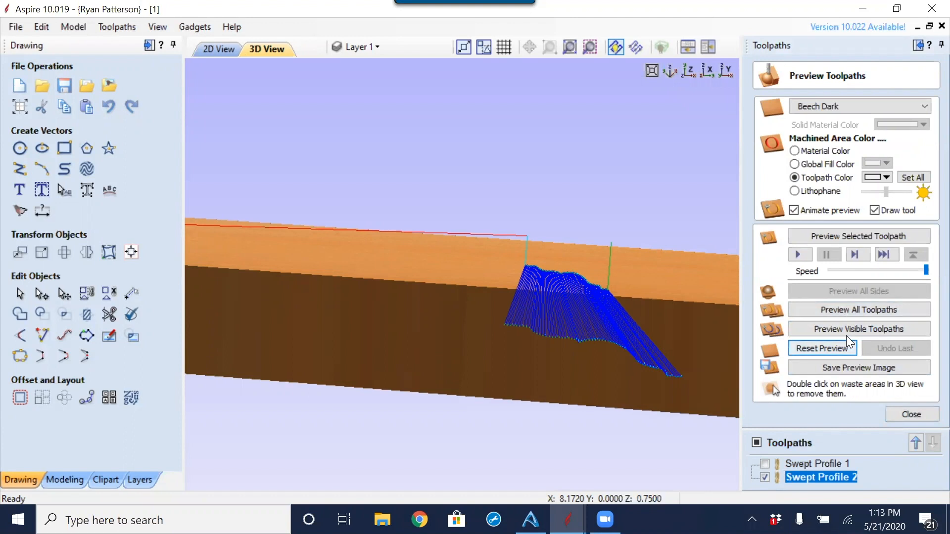
pyautogui.click(844, 326)
pyautogui.scroll(3, 510, 312)
pyautogui.moveTo(509, 312); pyautogui.dragTo(487, 272)
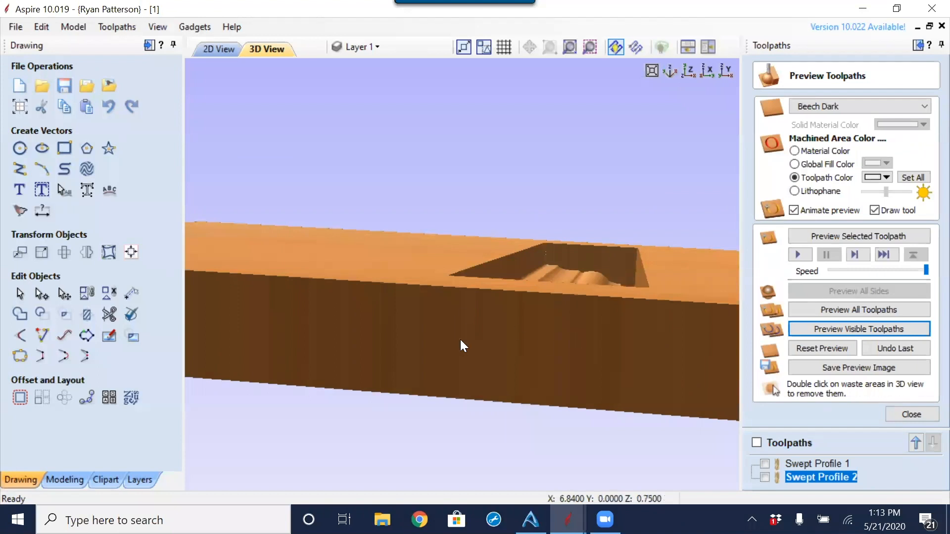
pyautogui.moveTo(460, 340); pyautogui.dragTo(471, 348)
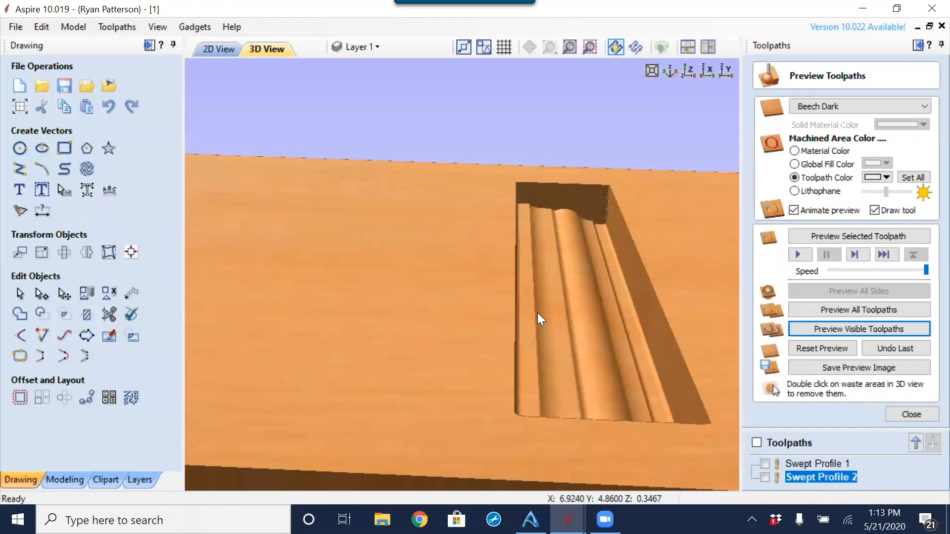
pyautogui.click(922, 412)
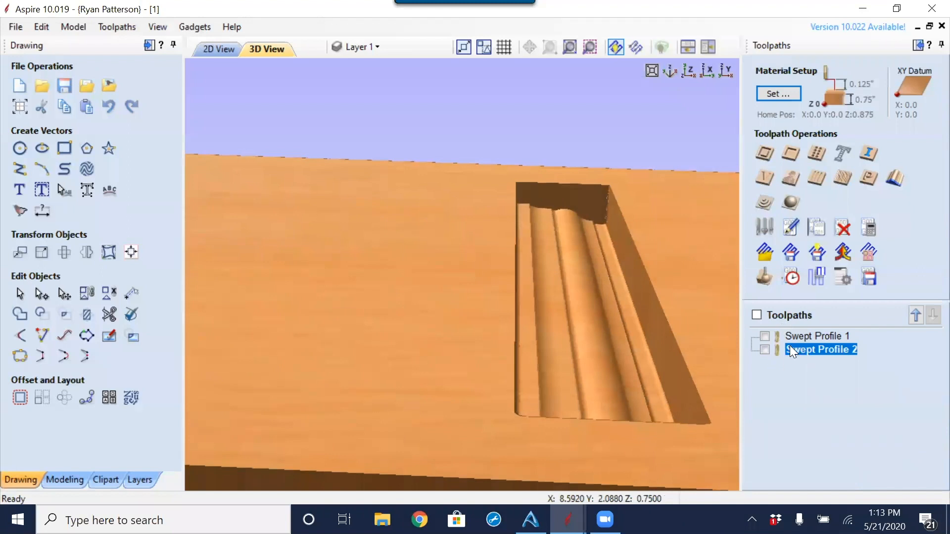
# Step: Try raising Swept Profile 2's toolpath position to the material surface and return the gap below the toolpath to 0.0 inches
pyautogui.doubleClick(809, 348)
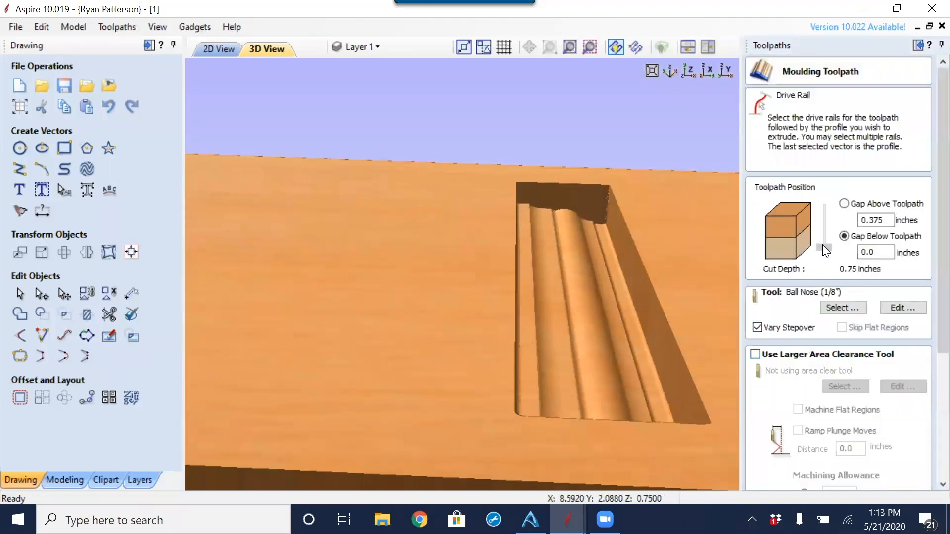
pyautogui.click(823, 204)
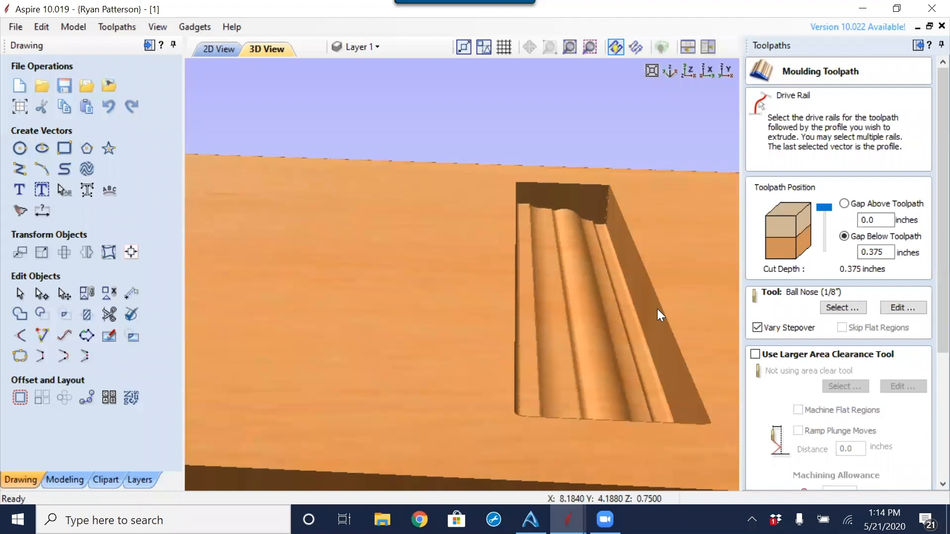
pyautogui.moveTo(825, 220); pyautogui.dragTo(825, 247)
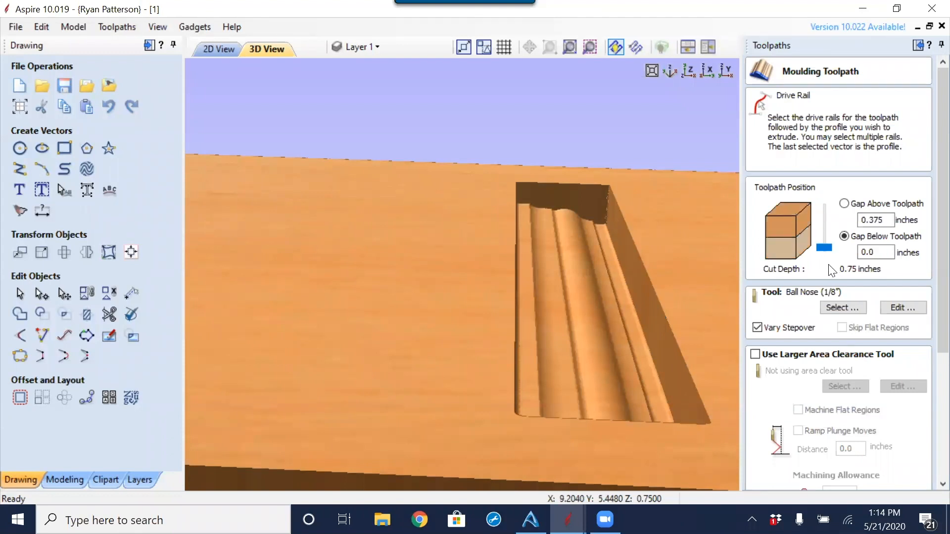
# Step: Examine the moulding profile and the straight drive rail in 2D, and leave the toolpath settings without recalculating
pyautogui.click(218, 49)
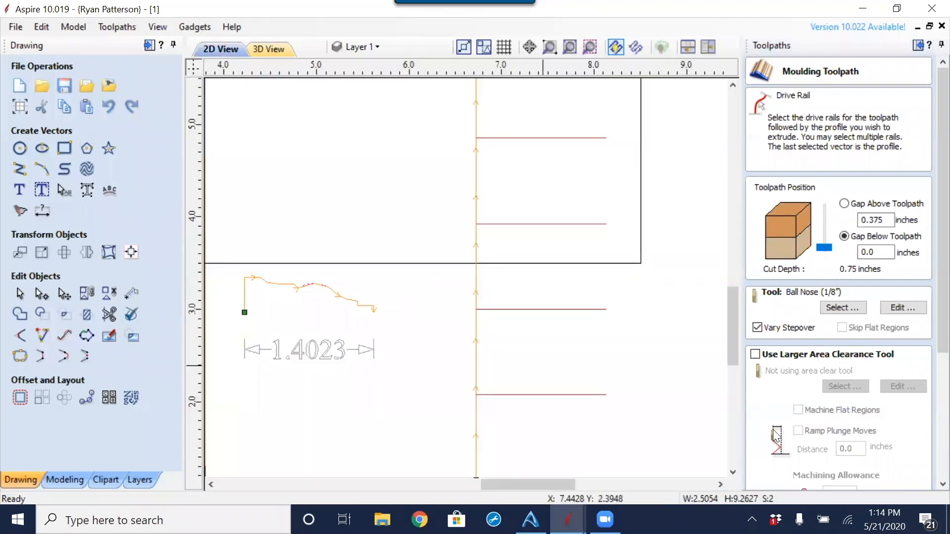
pyautogui.scroll(-3, 703, 376)
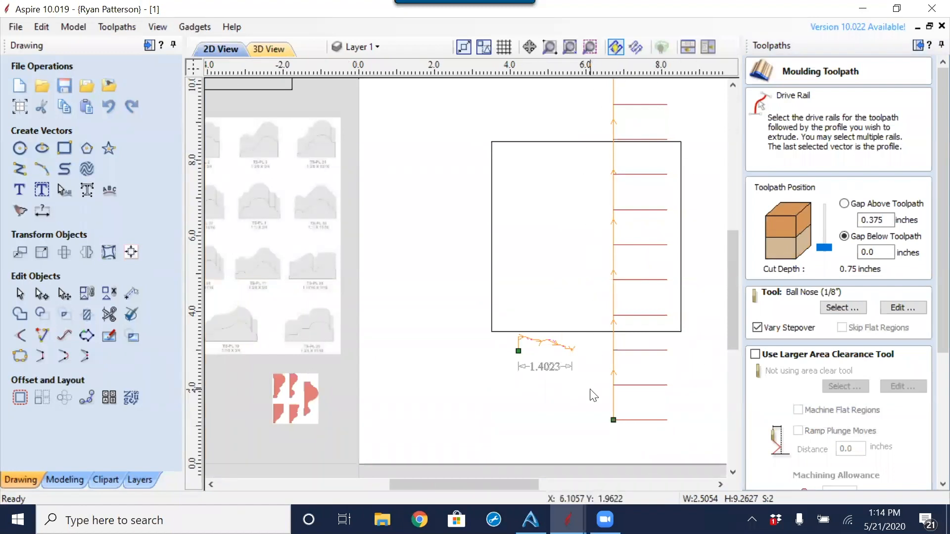
pyautogui.moveTo(693, 299)
pyautogui.mouseDown(button='middle')
pyautogui.moveTo(562, 304)
pyautogui.moveTo(494, 335)
pyautogui.mouseUp(button='middle')
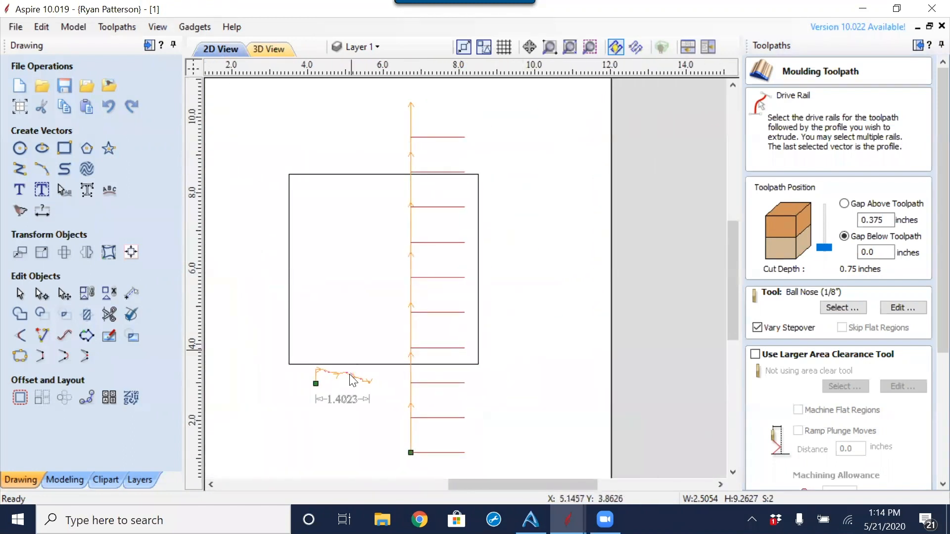
pyautogui.scroll(2, 312, 388)
pyautogui.moveTo(322, 386); pyautogui.dragTo(343, 386, button='middle')
pyautogui.scroll(-1, 366, 372)
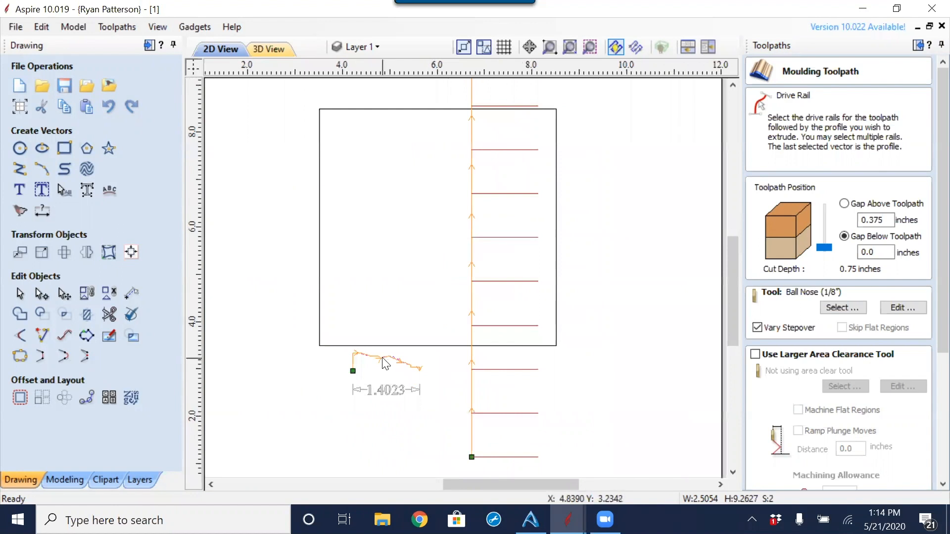
pyautogui.moveTo(939, 275); pyautogui.dragTo(938, 457)
pyautogui.click(903, 476)
# Step: Move the moulding profile so the base of its tall end sits at the lower end of the straight rail
pyautogui.click(405, 368)
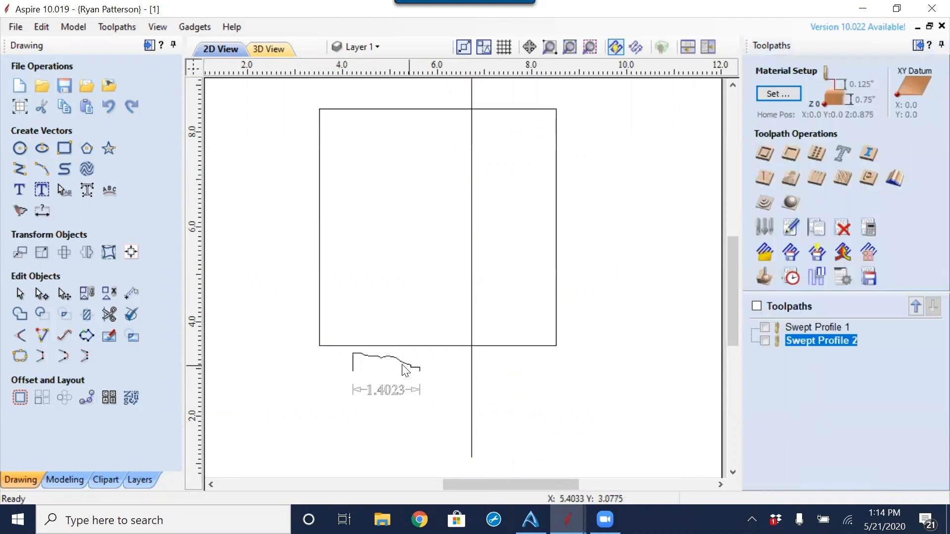
pyautogui.click(405, 369)
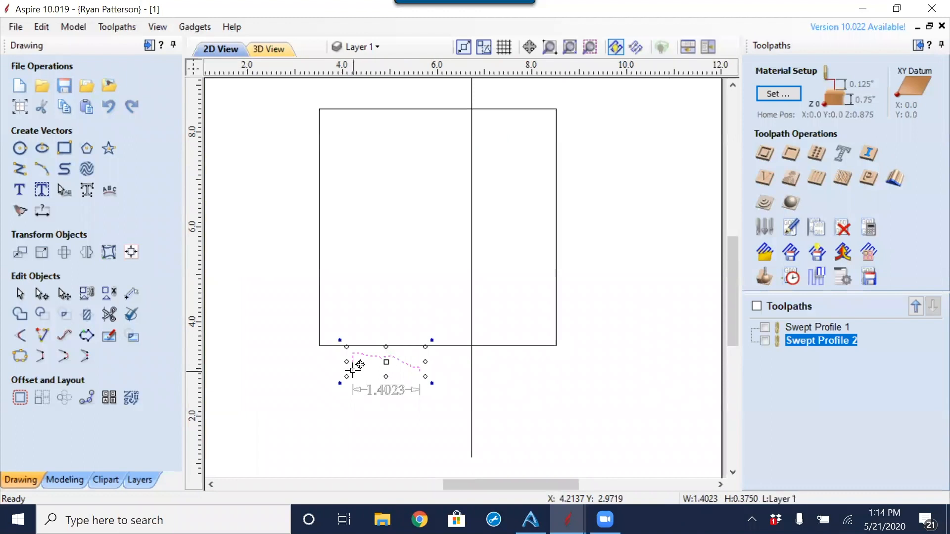
pyautogui.moveTo(353, 370); pyautogui.dragTo(470, 461)
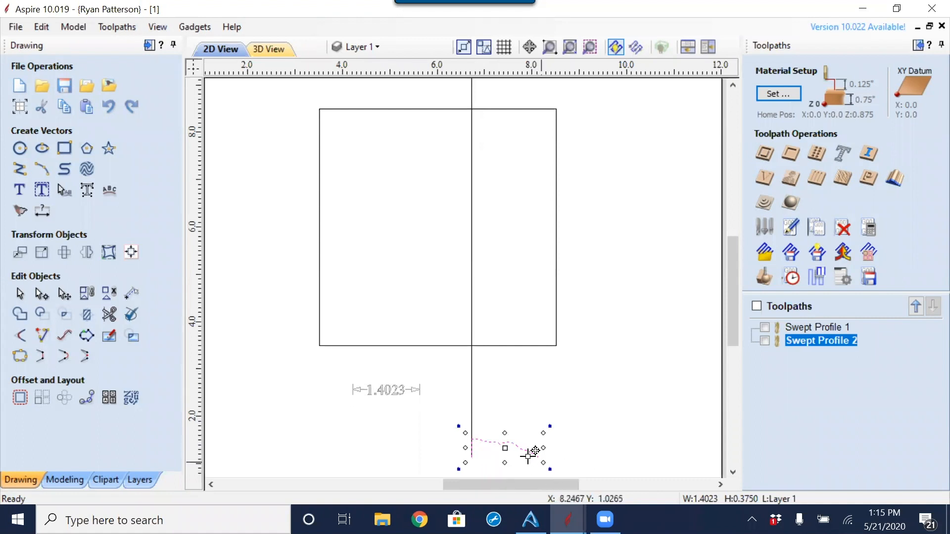
pyautogui.scroll(-1, 501, 376)
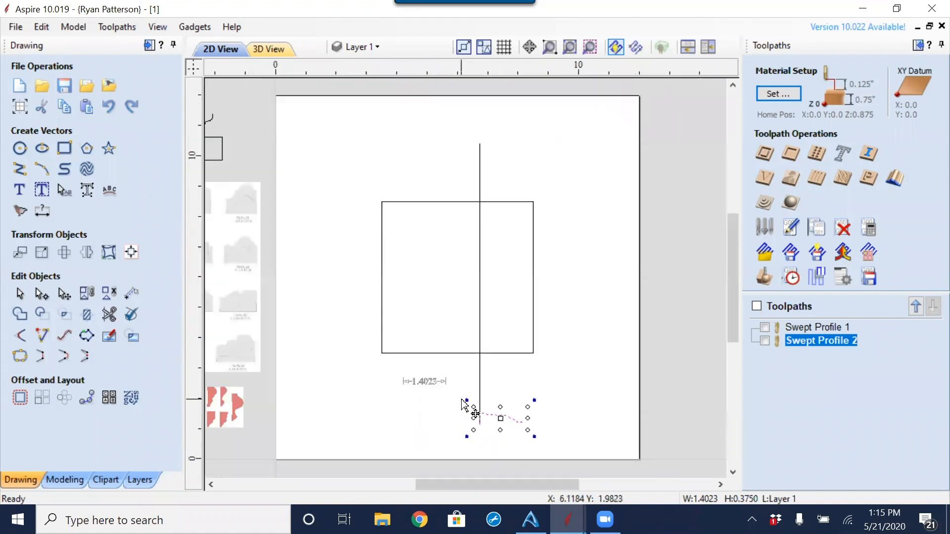
pyautogui.scroll(1, 461, 400)
pyautogui.moveTo(574, 401); pyautogui.dragTo(507, 437)
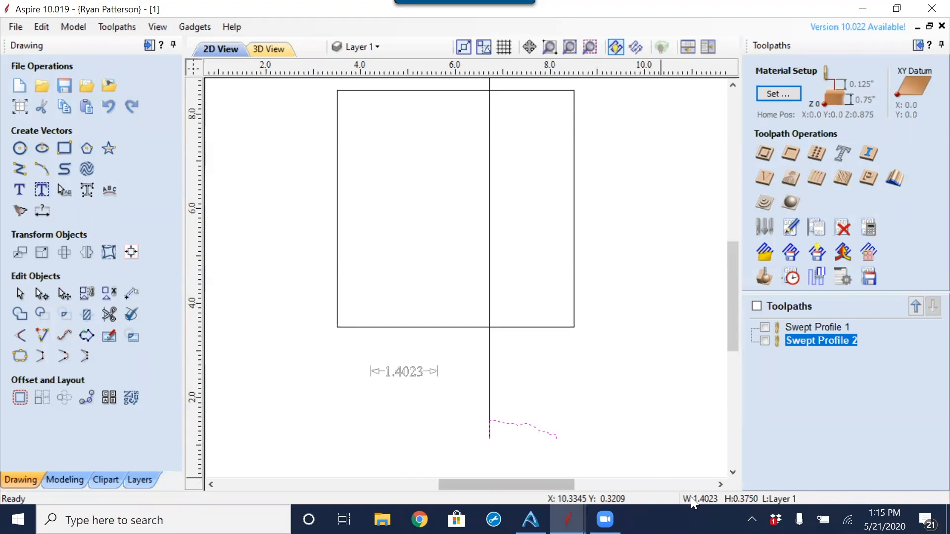
# Step: Set the moulding profile's width to 1.4 inches without linking its height
pyautogui.click(41, 253)
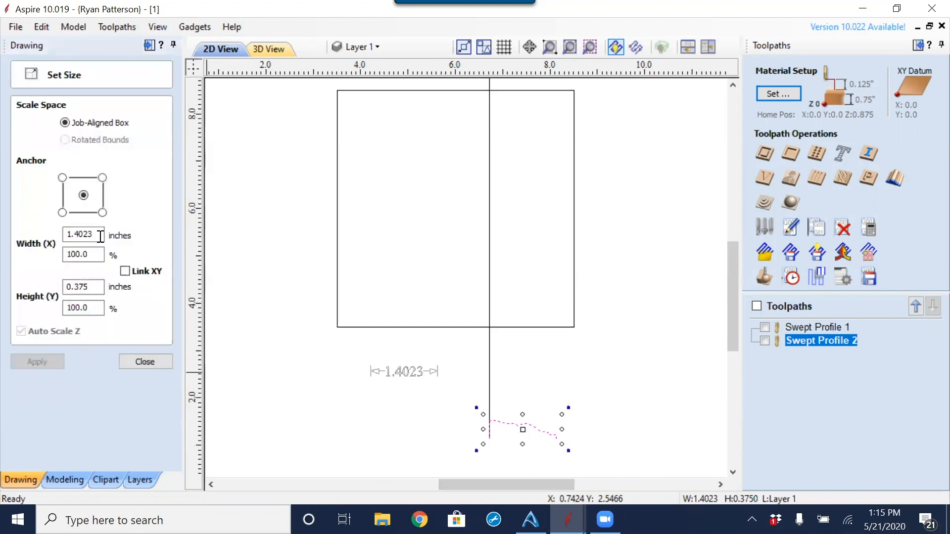
pyautogui.moveTo(103, 235); pyautogui.dragTo(66, 235)
pyautogui.write('1.4')
pyautogui.click(47, 358)
pyautogui.click(131, 360)
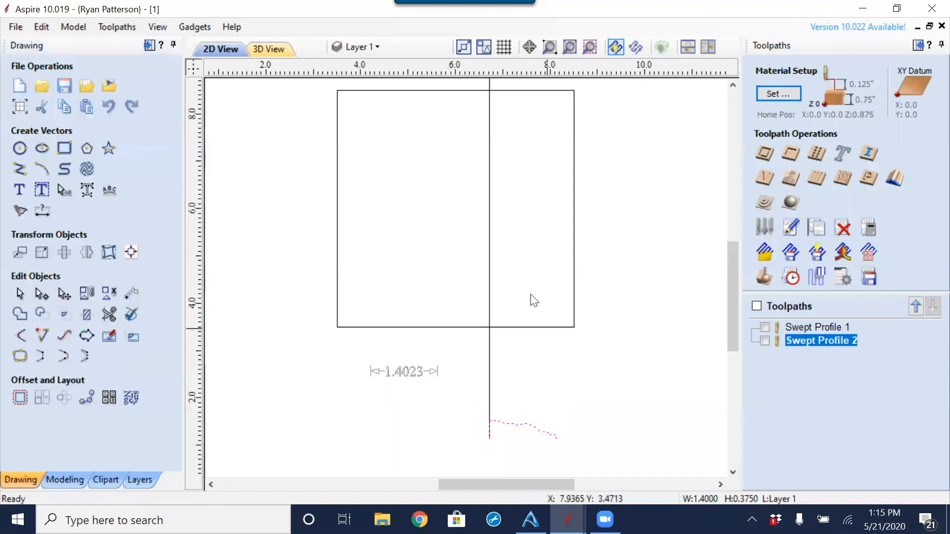
# Step: Draw a square-cornered rectangle 1.4 inches wide and 9 inches high, anchored at the lower end of the straight rail
pyautogui.click(490, 261)
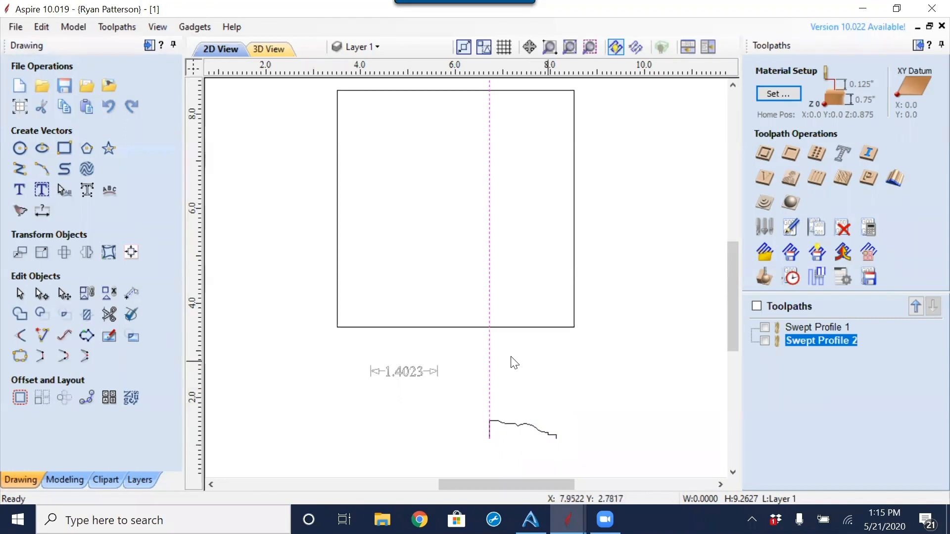
pyautogui.scroll(-1, 493, 346)
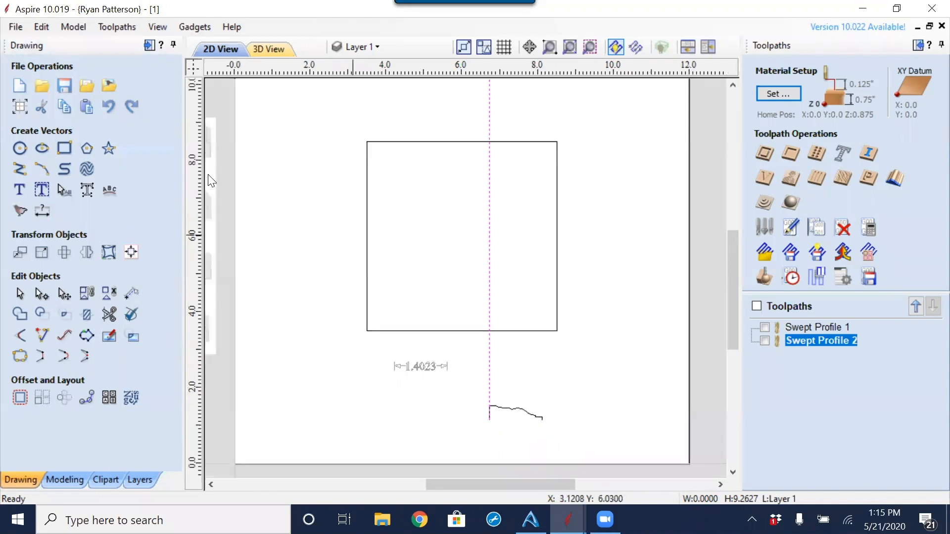
pyautogui.click(68, 147)
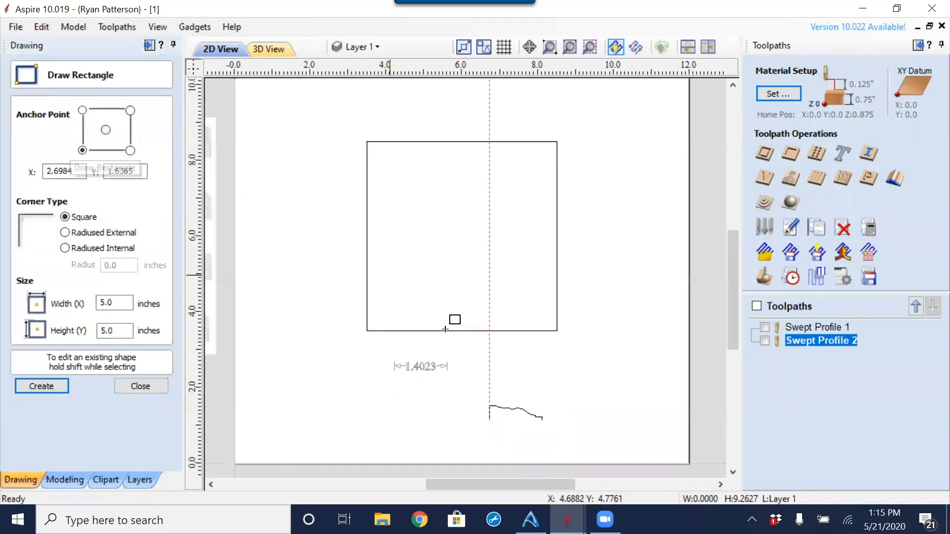
pyautogui.click(490, 423)
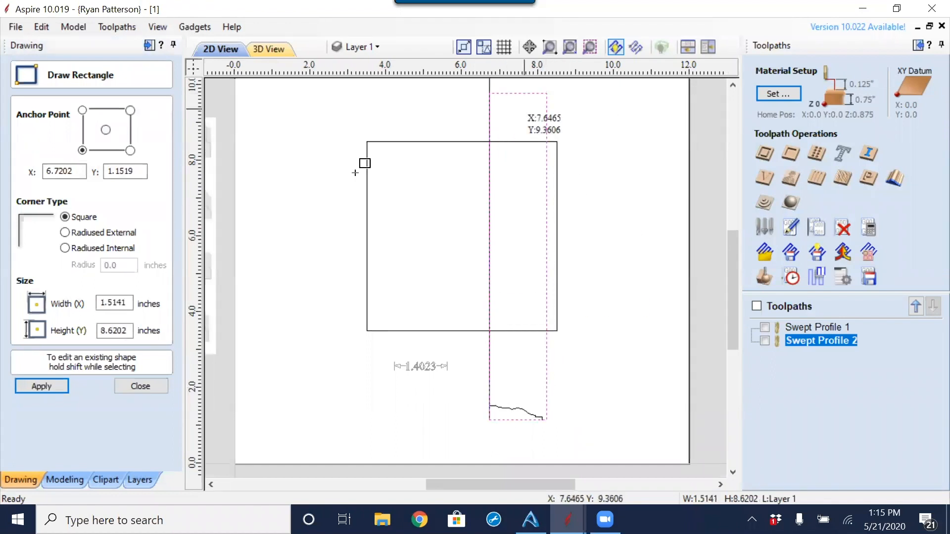
pyautogui.doubleClick(131, 307)
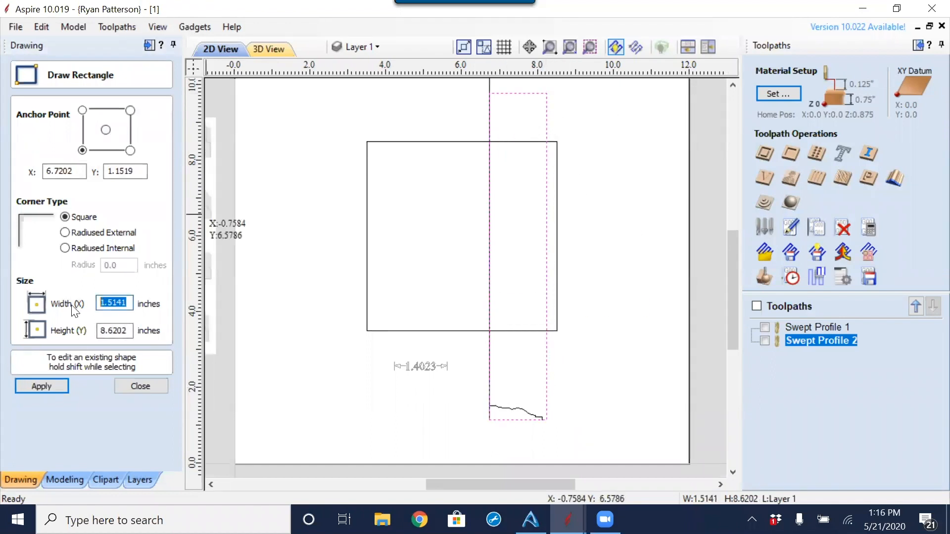
pyautogui.write('1')
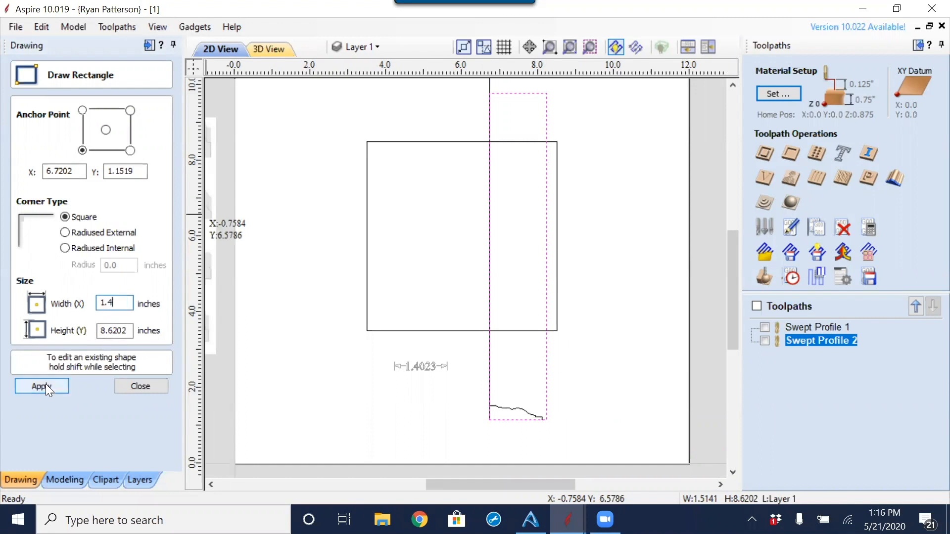
pyautogui.doubleClick(121, 331)
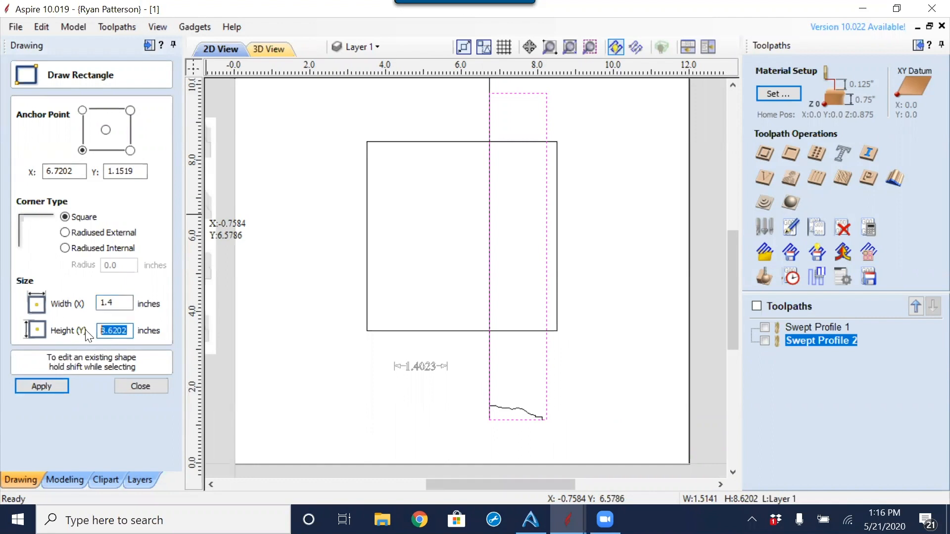
pyautogui.write('9')
pyautogui.click(41, 386)
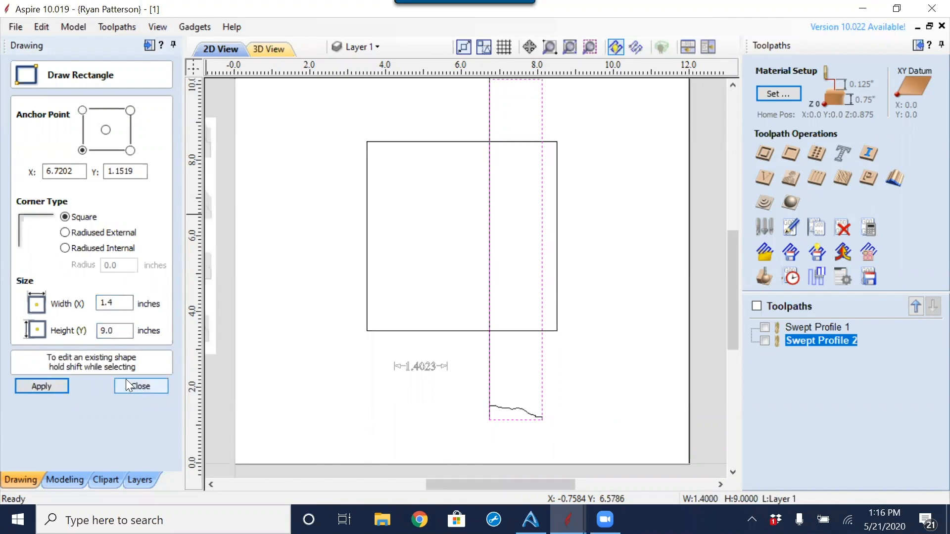
pyautogui.click(136, 385)
# Step: Move the rectangle slightly up along the rail so the rail extends past both ends, and examine its lower end against the profile
pyautogui.scroll(-2, 297, 410)
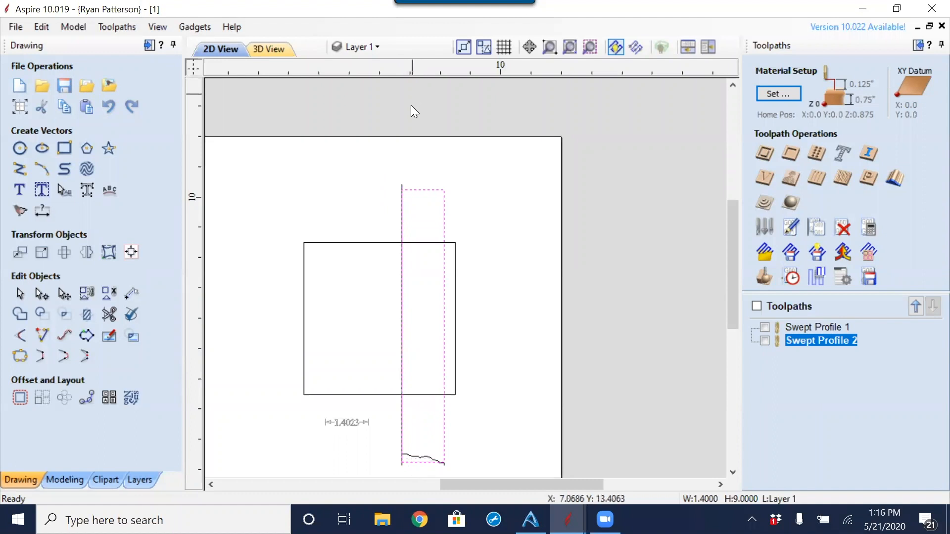
pyautogui.scroll(4, 402, 173)
pyautogui.scroll(-4, 407, 279)
pyautogui.moveTo(438, 409); pyautogui.dragTo(455, 212, button='middle')
pyautogui.scroll(3, 434, 379)
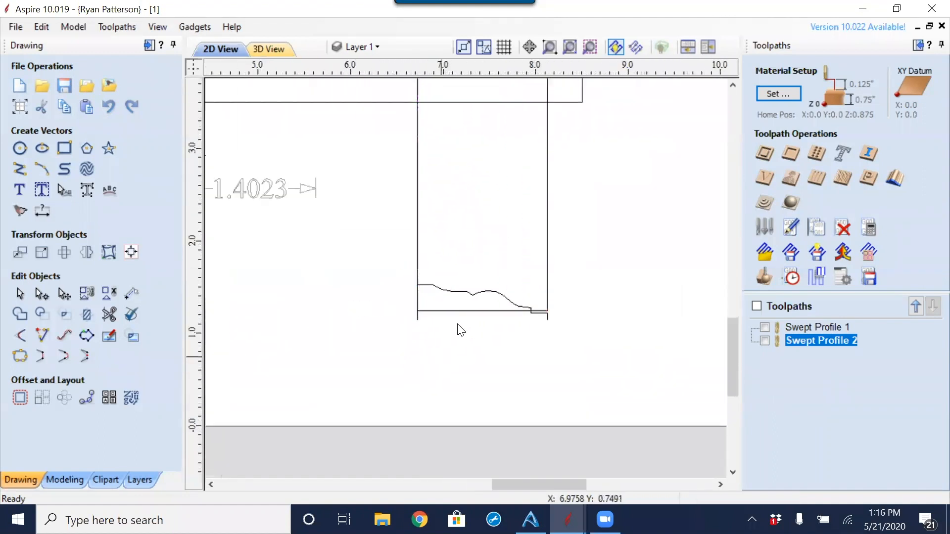
# Step: Select the rectangle, straight rail and moulding profile together and align their centres vertically
pyautogui.click(455, 311)
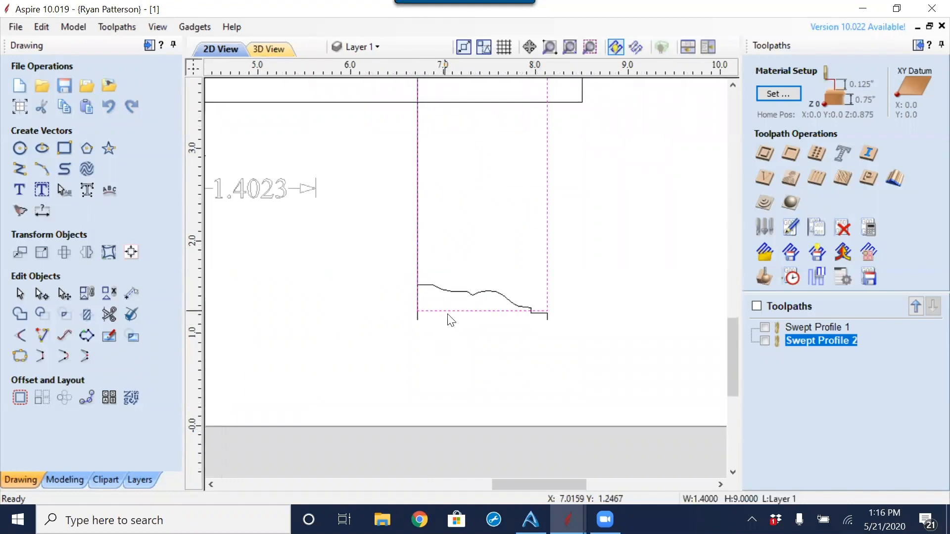
pyautogui.keyDown('shift'); pyautogui.moveTo(429, 315); pyautogui.dragTo(404, 335); pyautogui.keyUp('shift')
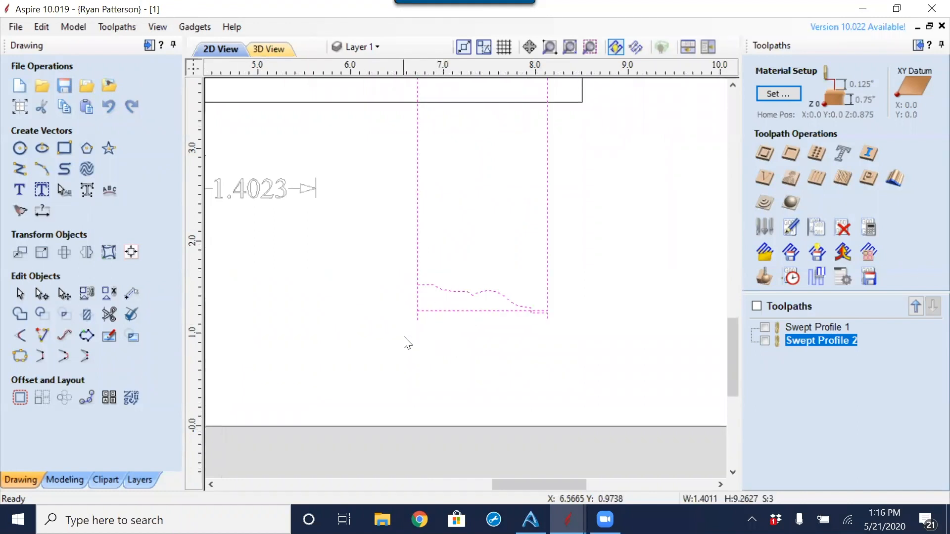
pyautogui.click(130, 252)
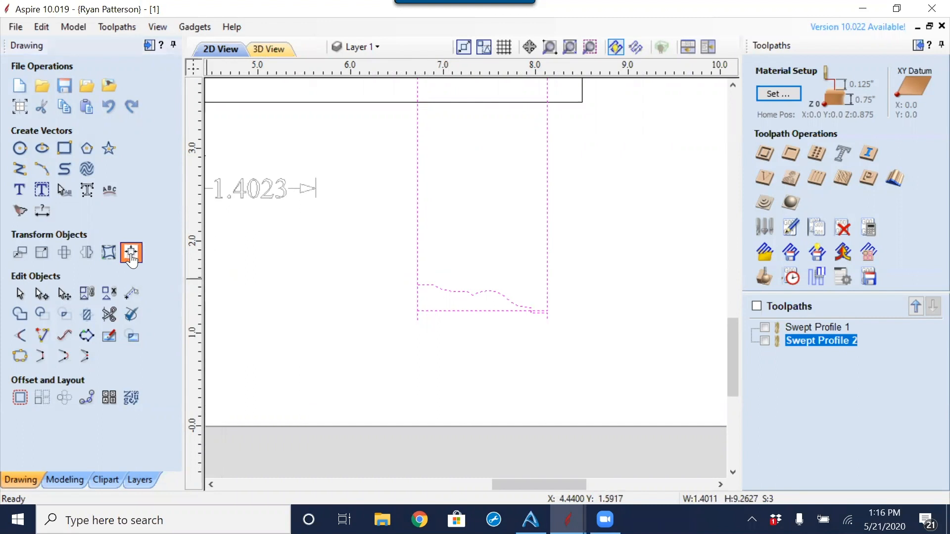
pyautogui.click(139, 196)
pyautogui.click(397, 269)
pyautogui.scroll(-2, 437, 258)
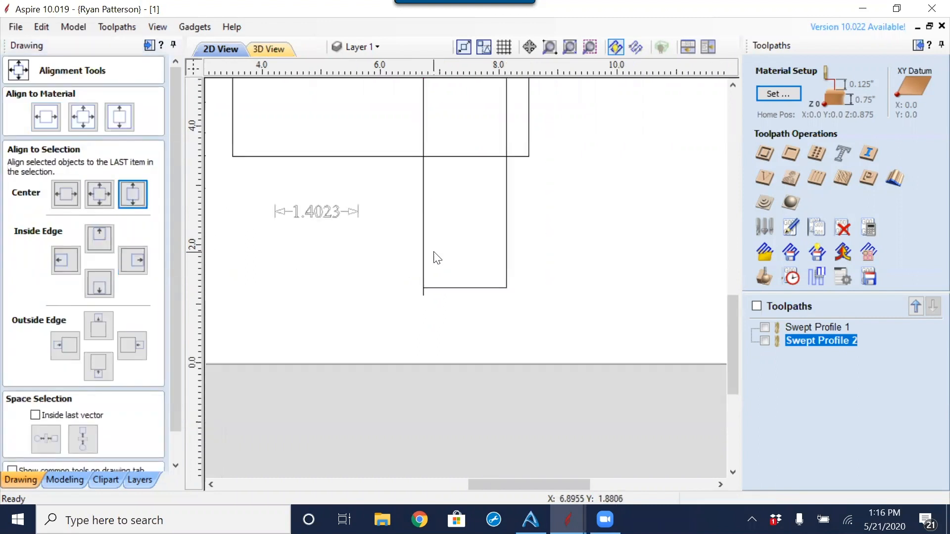
pyautogui.scroll(-3, 437, 257)
pyautogui.click(450, 179)
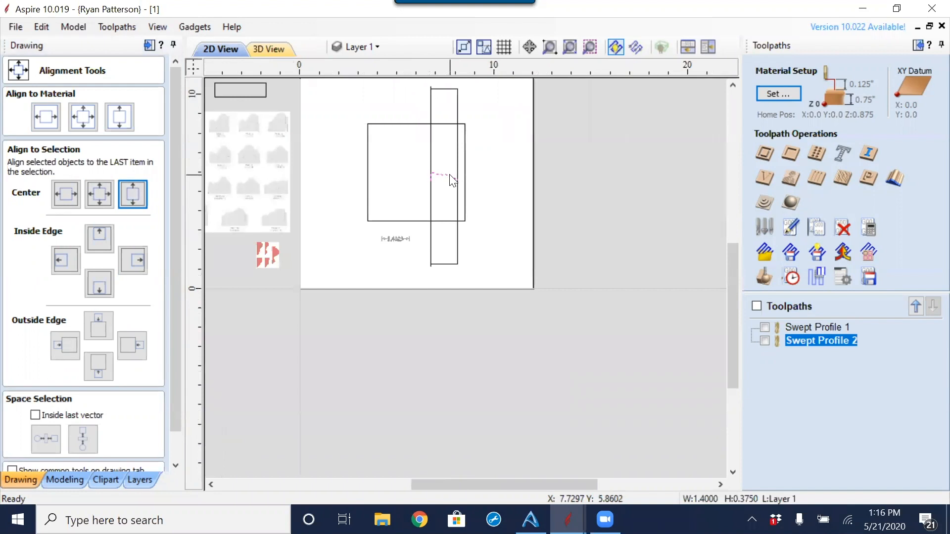
pyautogui.click(502, 205)
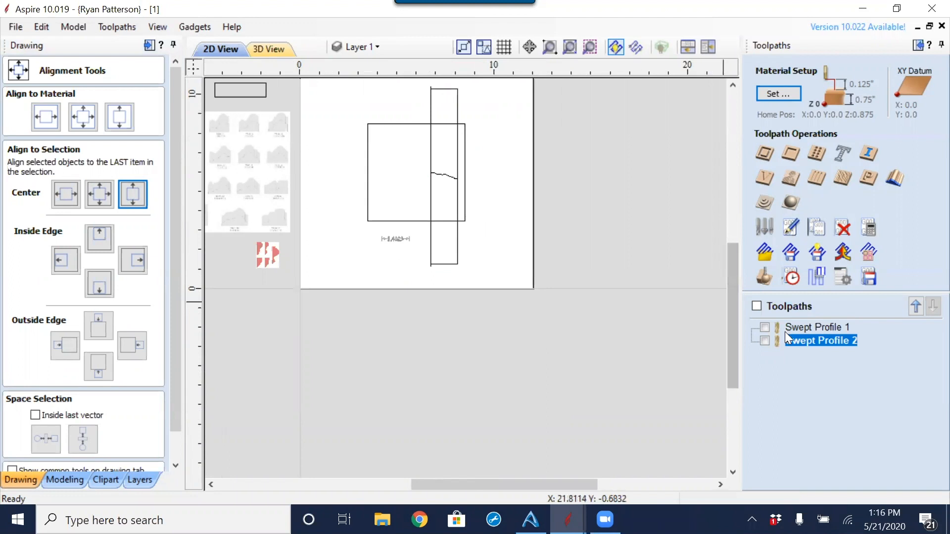
# Step: Delete the Swept Profile 1 toolpath that uses the square rail, and clear the vector selection
pyautogui.click(798, 330)
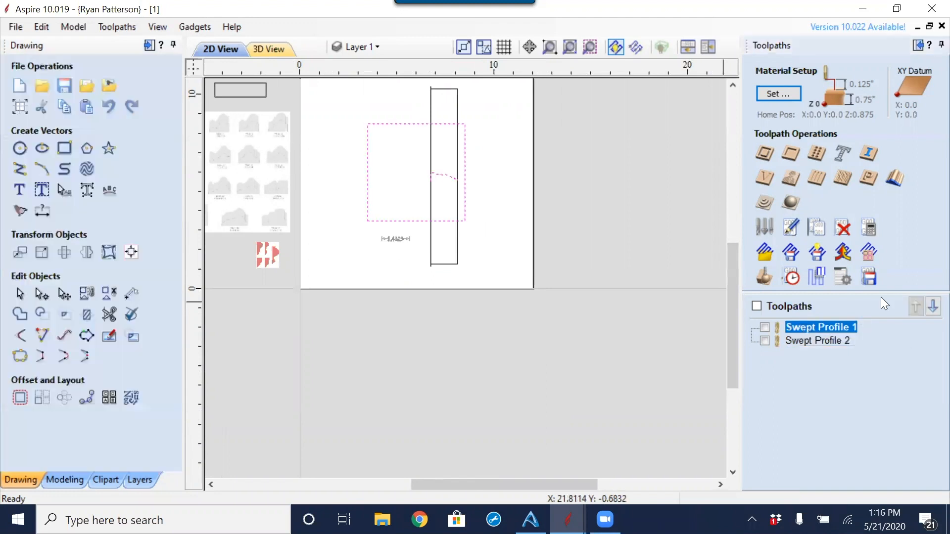
pyautogui.click(844, 228)
pyautogui.click(440, 272)
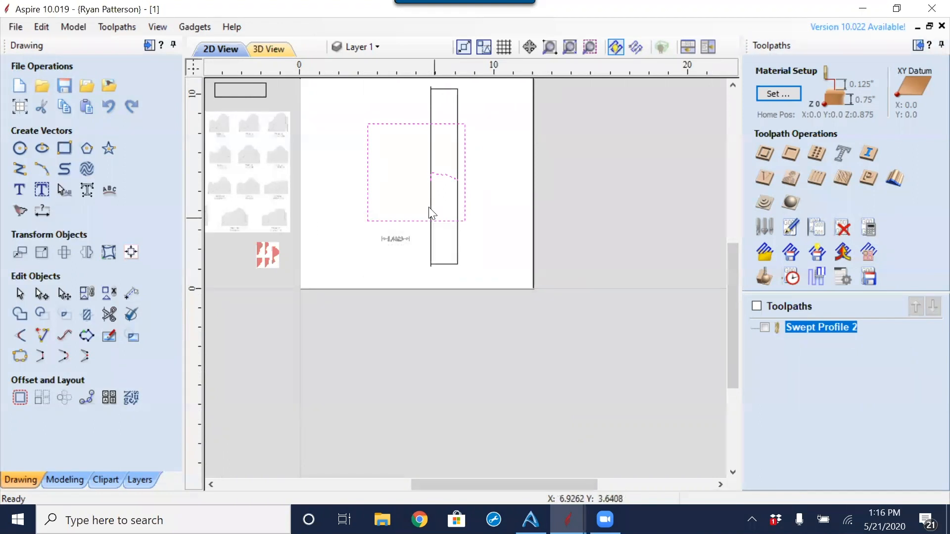
pyautogui.click(507, 246)
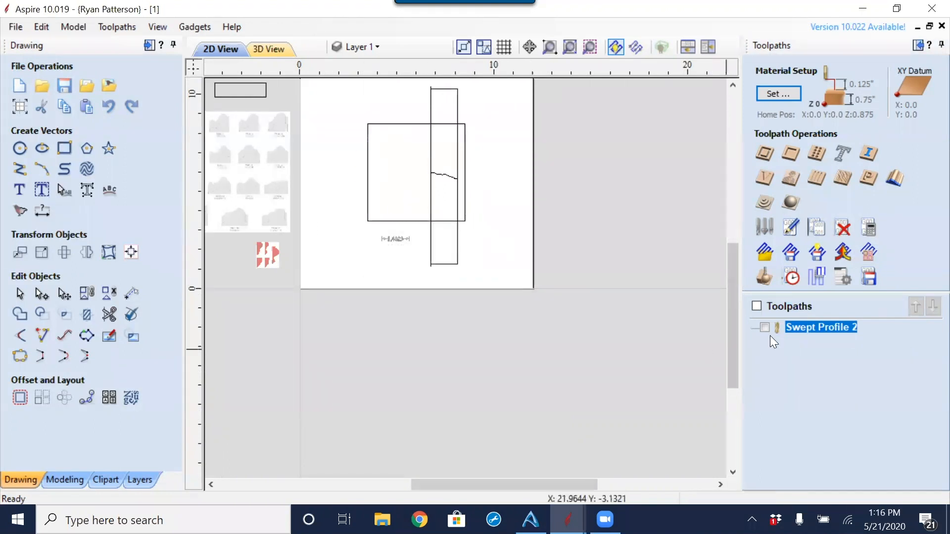
# Step: Check the vectors used by Swept Profile 2 and look at its cut in the 3D view
pyautogui.doubleClick(811, 326)
pyautogui.click(268, 48)
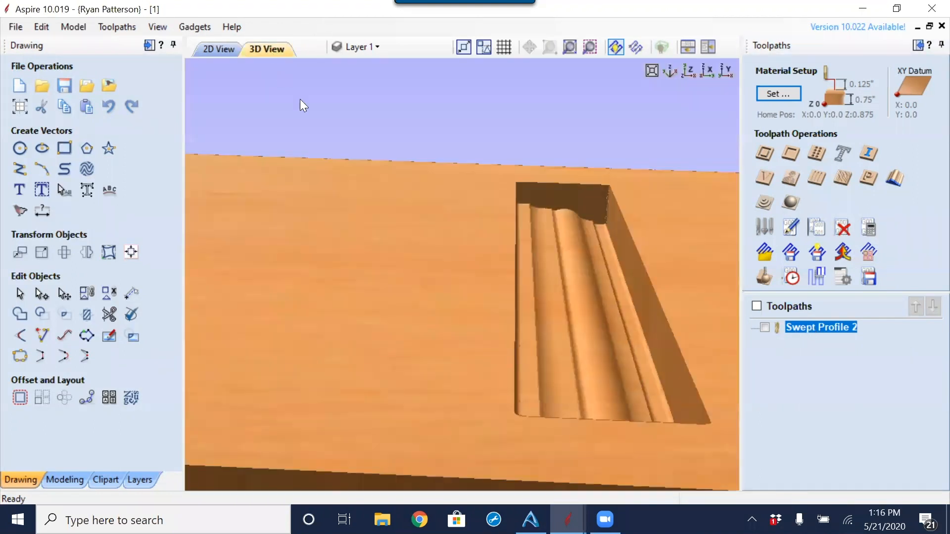
pyautogui.click(204, 53)
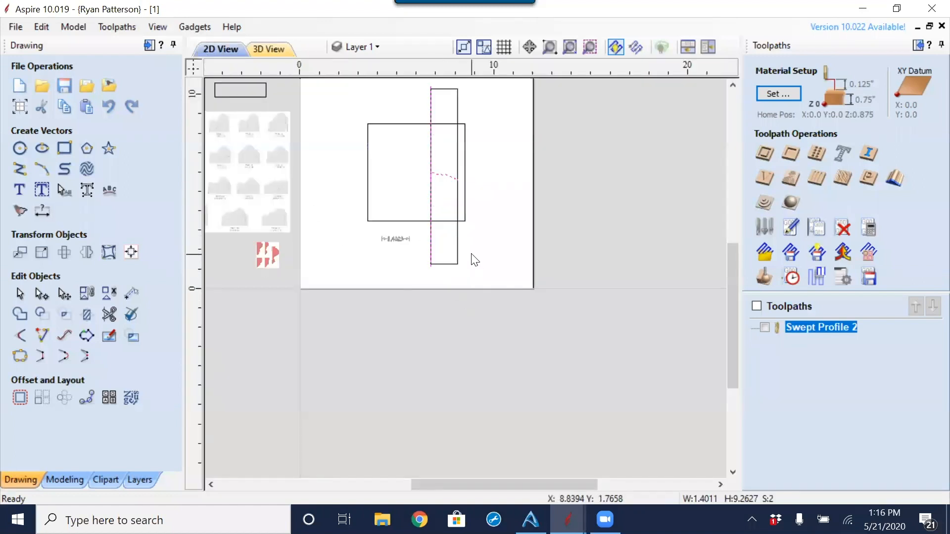
# Step: Start a 2D profile toolpath on the tall rectangle around the moulding with a cut depth of .76 inches
pyautogui.click(458, 266)
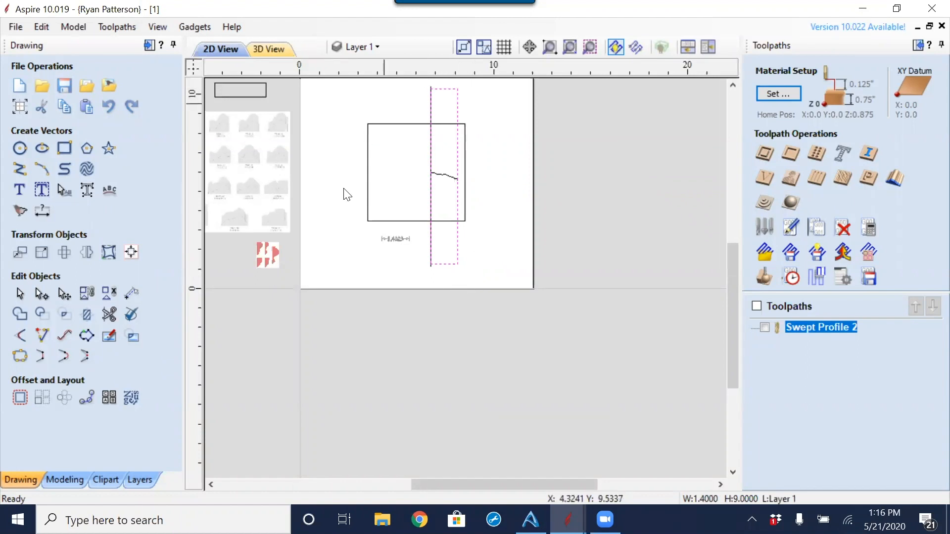
pyautogui.click(764, 153)
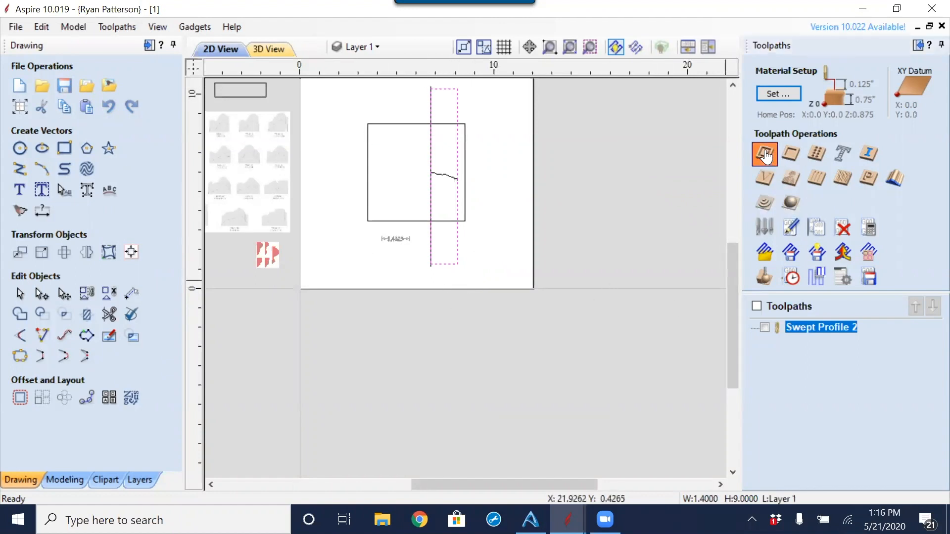
pyautogui.click(875, 122)
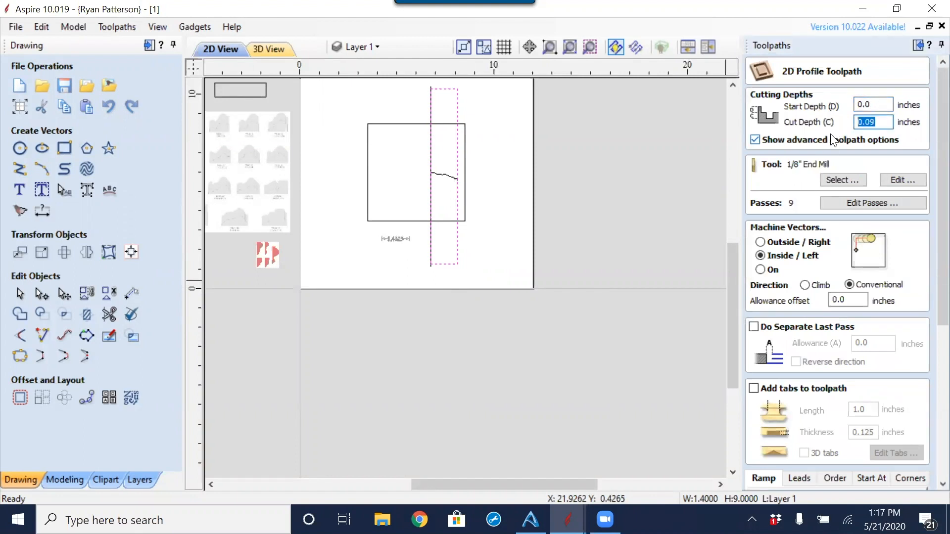
pyautogui.write('.76')
# Step: Choose the imperial End Mill (1/4") as the profile toolpath's tool
pyautogui.click(844, 181)
pyautogui.click(303, 97)
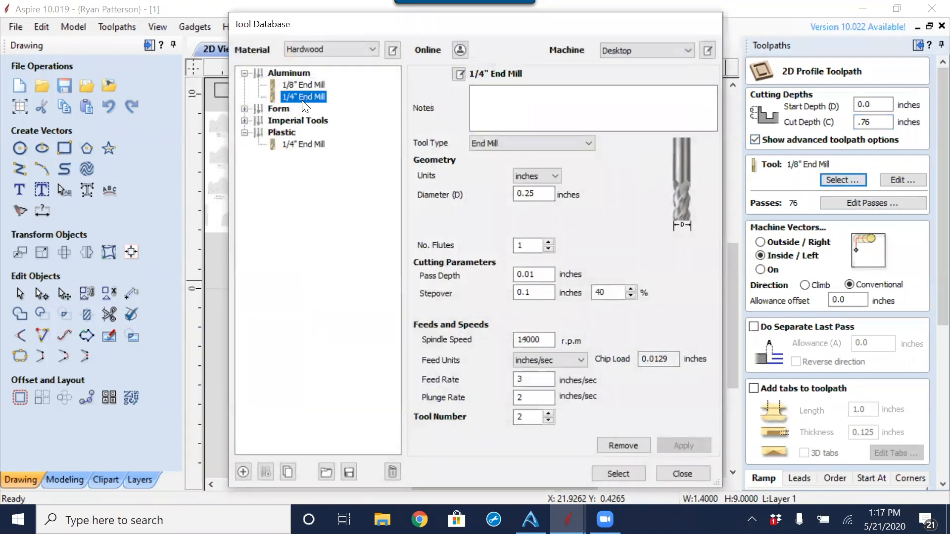
pyautogui.click(245, 120)
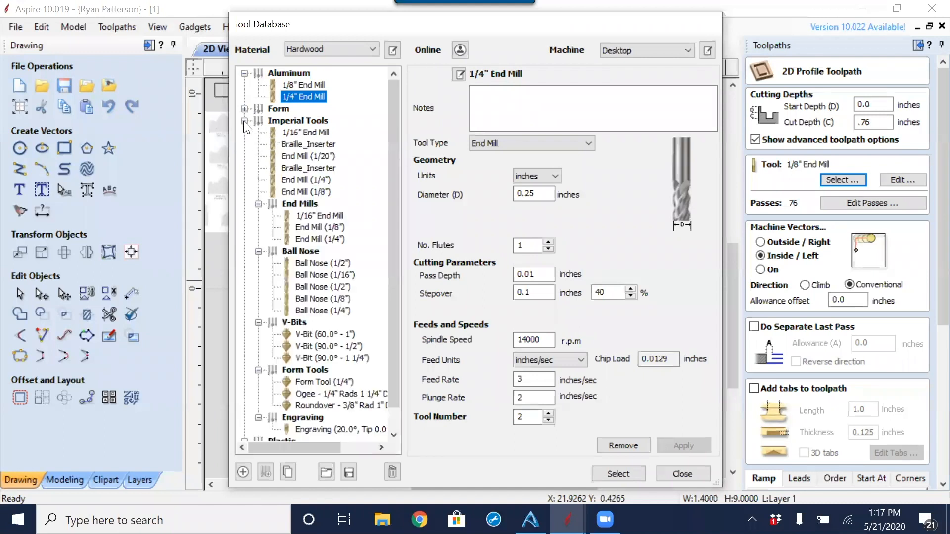
pyautogui.click(297, 180)
pyautogui.click(629, 474)
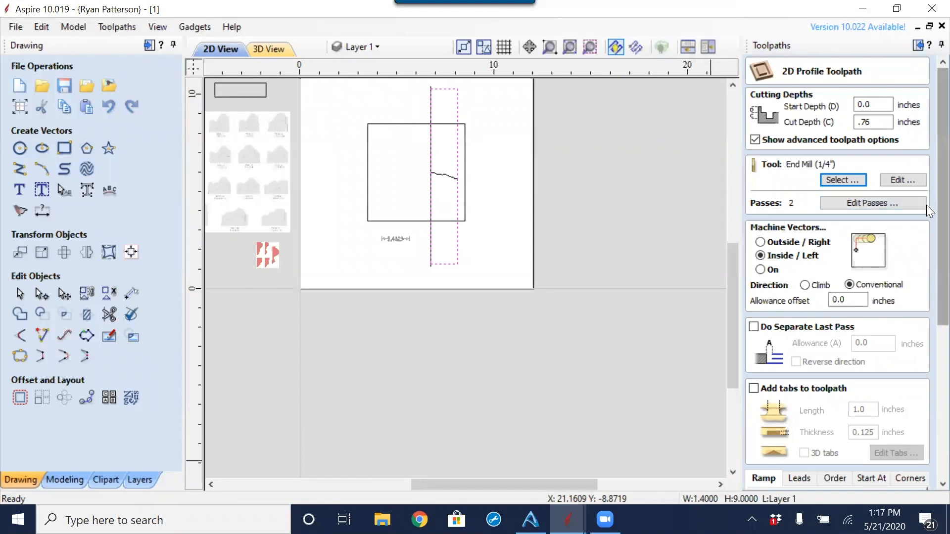
# Step: Calculate the profile toolpath as Profile 1, cutting inside the rectangle and accepting a cut through the material
pyautogui.scroll(-3, 927, 205)
pyautogui.scroll(-5, 926, 322)
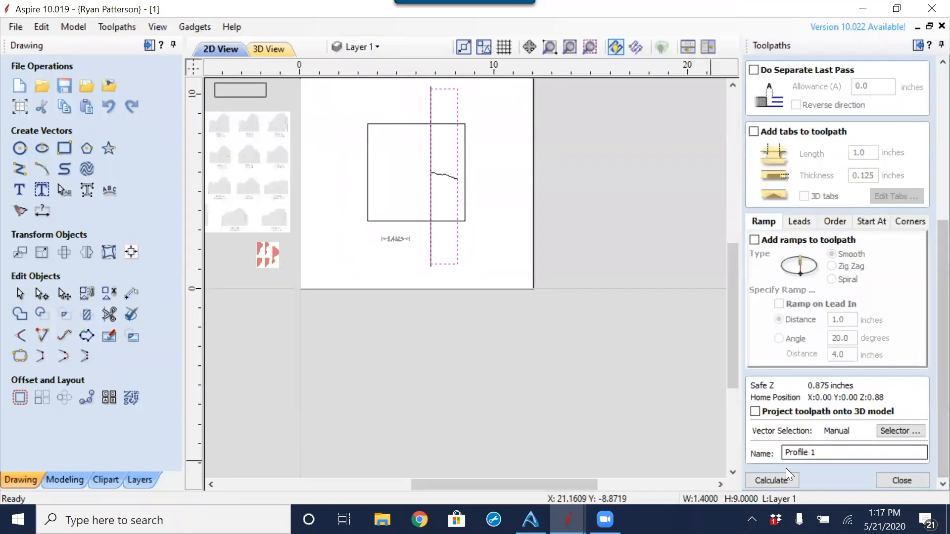
pyautogui.click(792, 485)
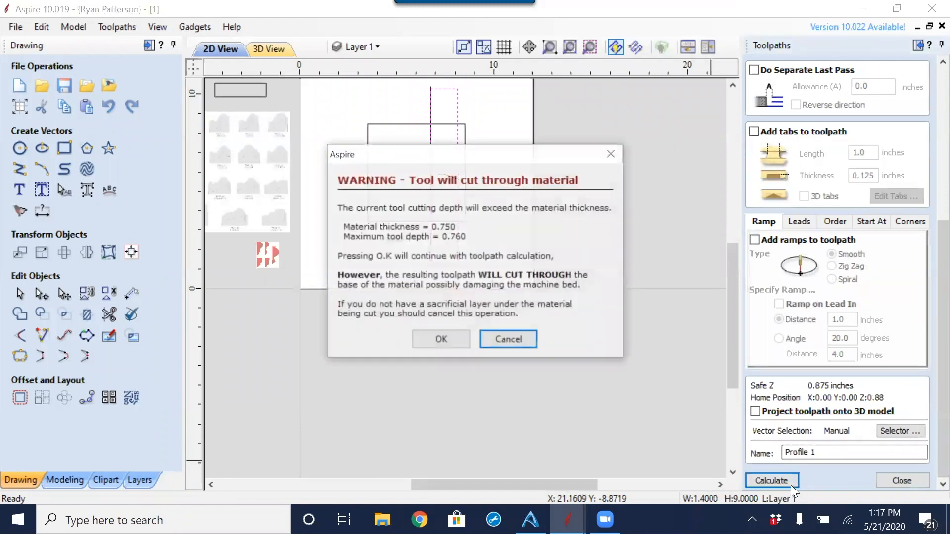
pyautogui.click(452, 341)
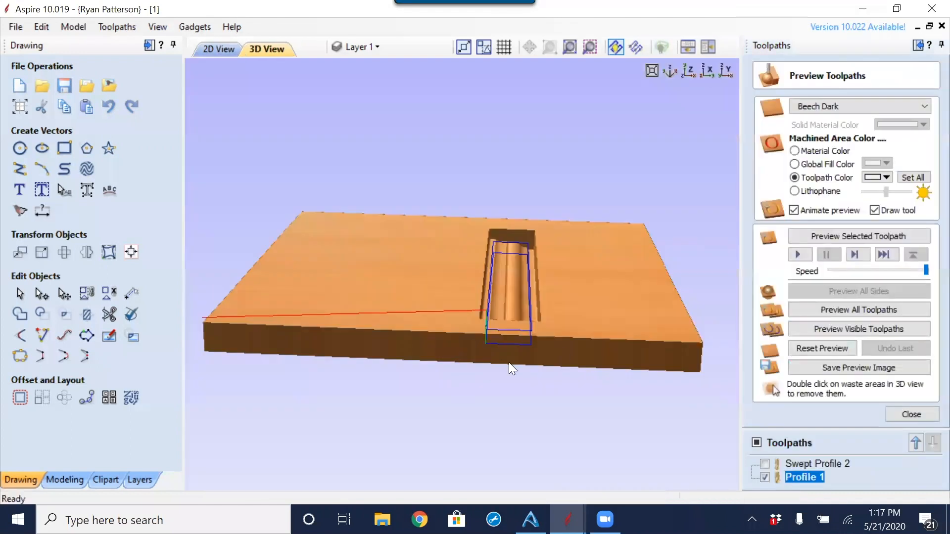
# Step: Preview the visible inside profile cut and examine from several angles how it trims the moulding's edges
pyautogui.moveTo(498, 348); pyautogui.dragTo(440, 282)
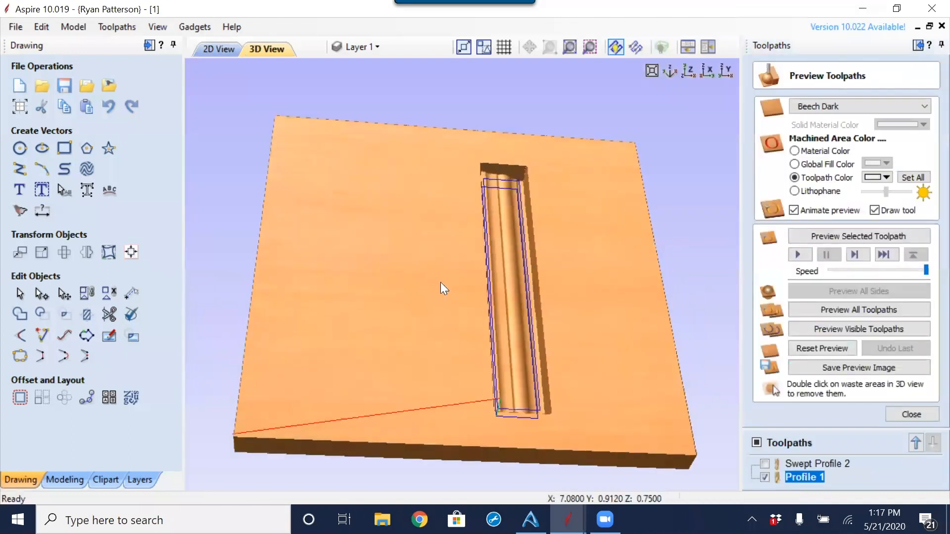
pyautogui.moveTo(381, 203); pyautogui.dragTo(355, 309)
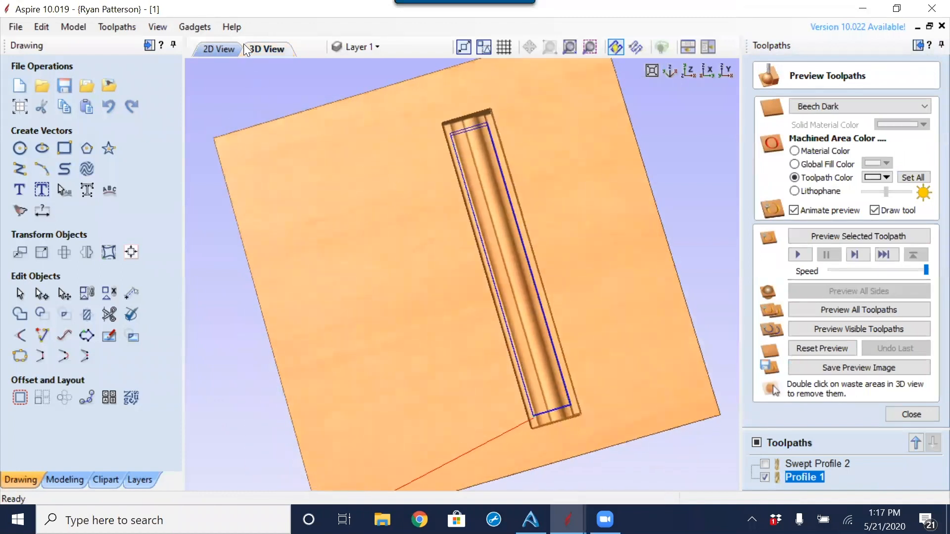
pyautogui.scroll(4, 494, 153)
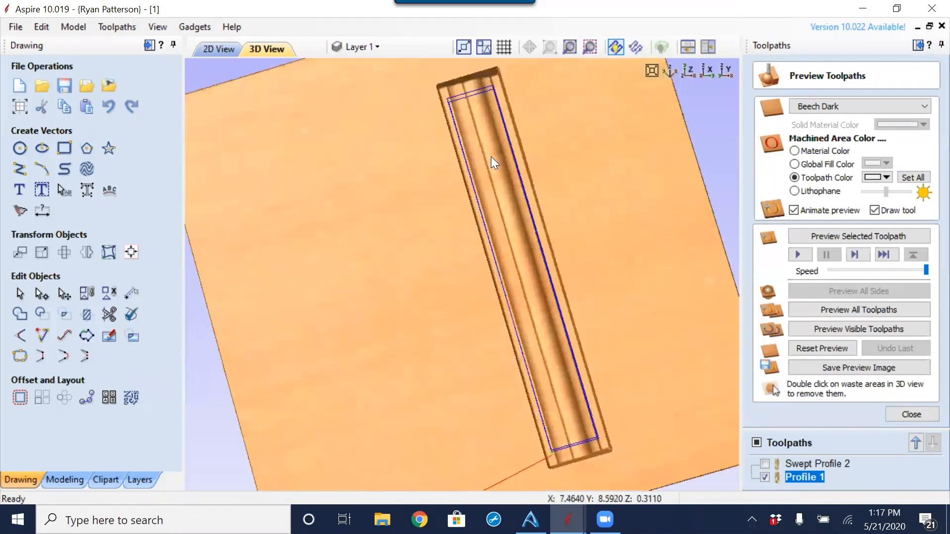
pyautogui.scroll(-5, 502, 180)
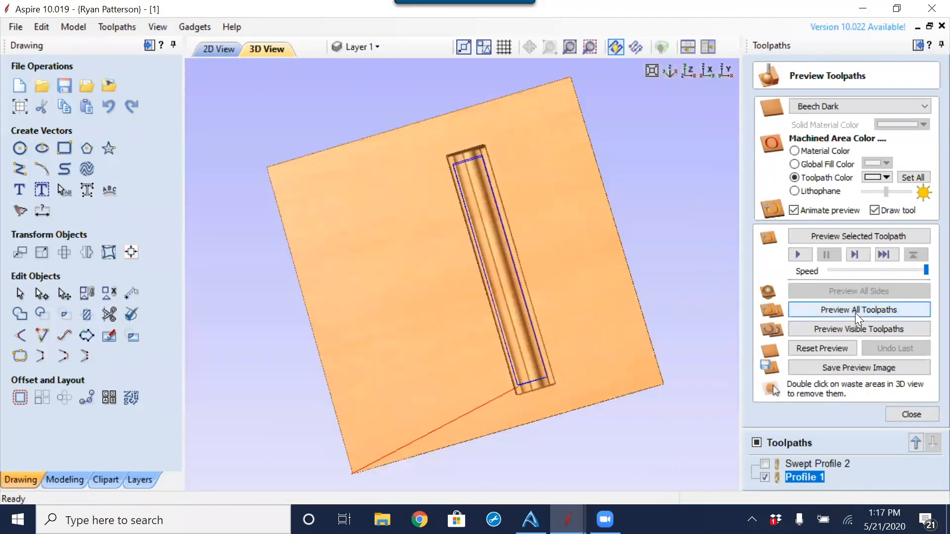
pyautogui.click(833, 334)
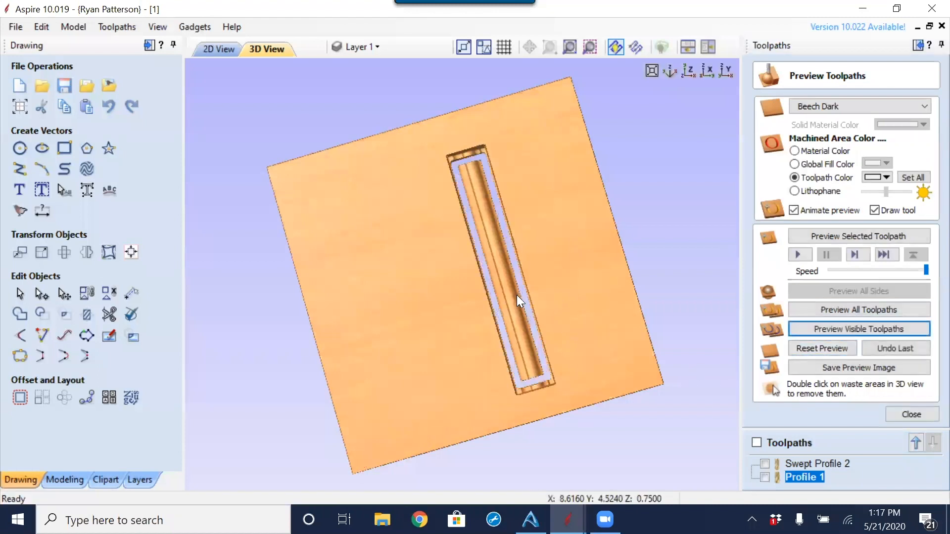
pyautogui.scroll(5, 517, 295)
pyautogui.scroll(-5, 466, 234)
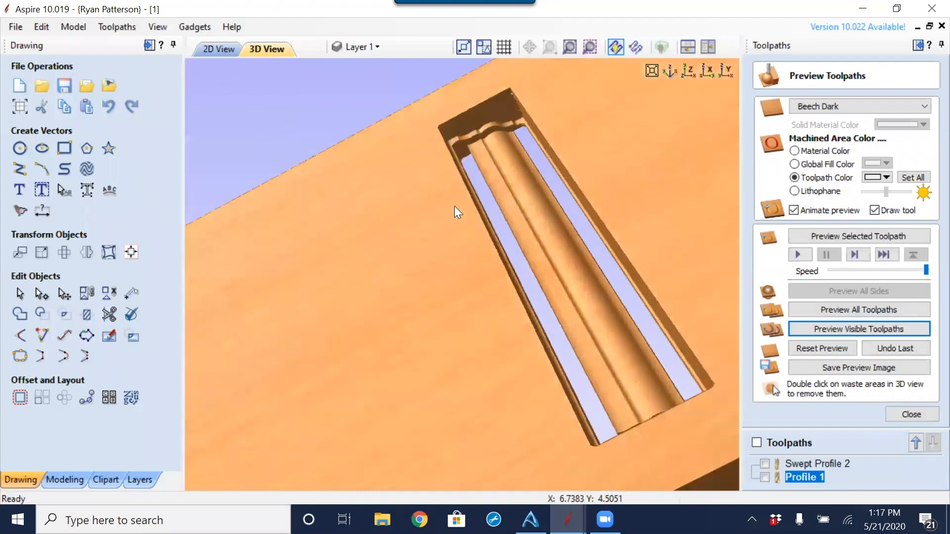
pyautogui.scroll(2, 465, 243)
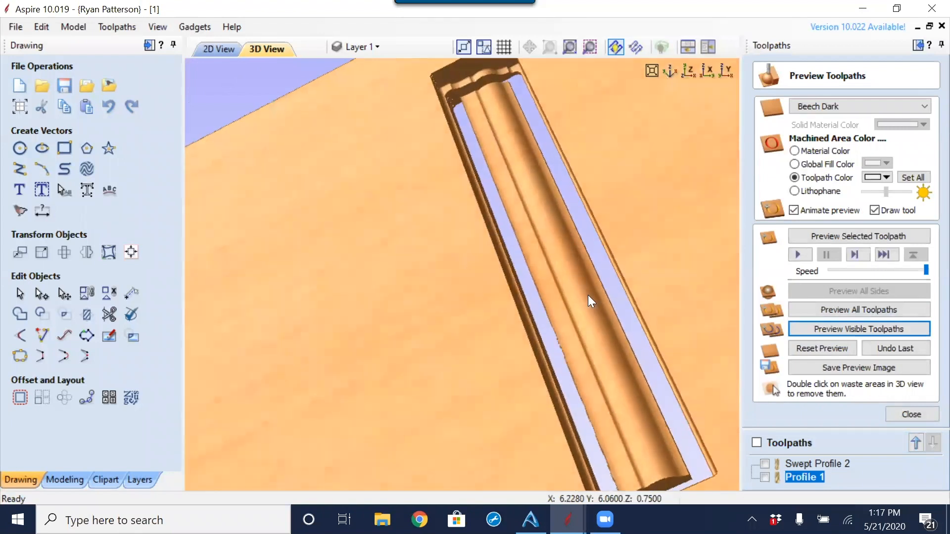
# Step: Change Profile 1 to machine Outside / Right of the rectangle and recalculate it, accepting the cut-through
pyautogui.click(225, 49)
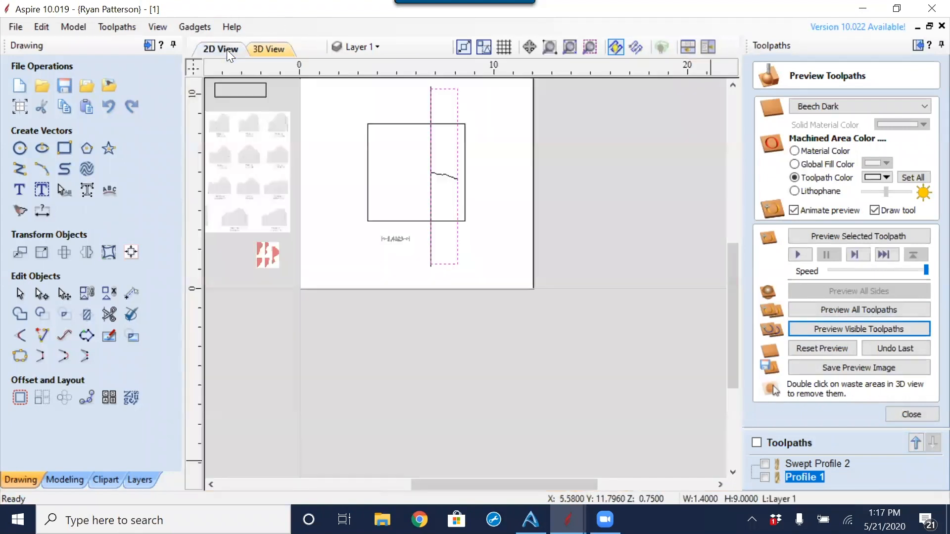
pyautogui.doubleClick(805, 475)
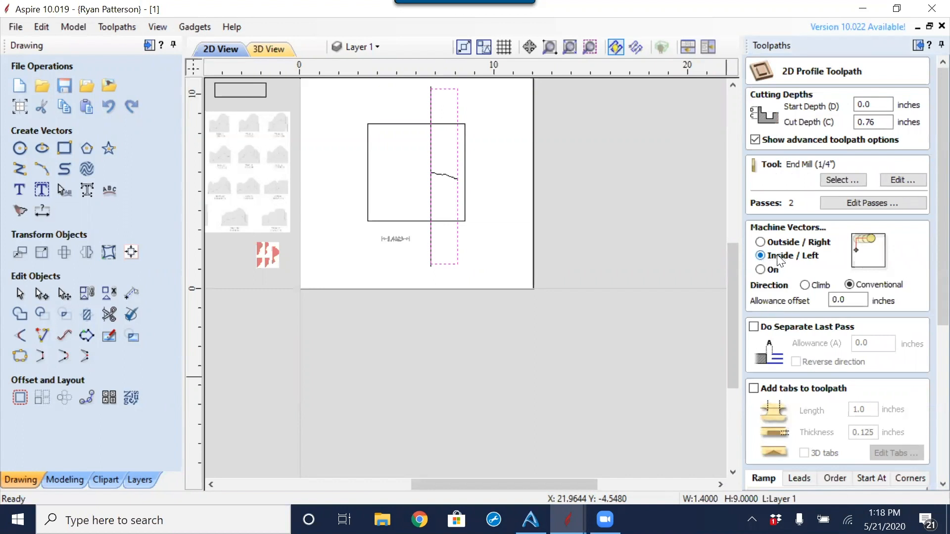
pyautogui.click(761, 242)
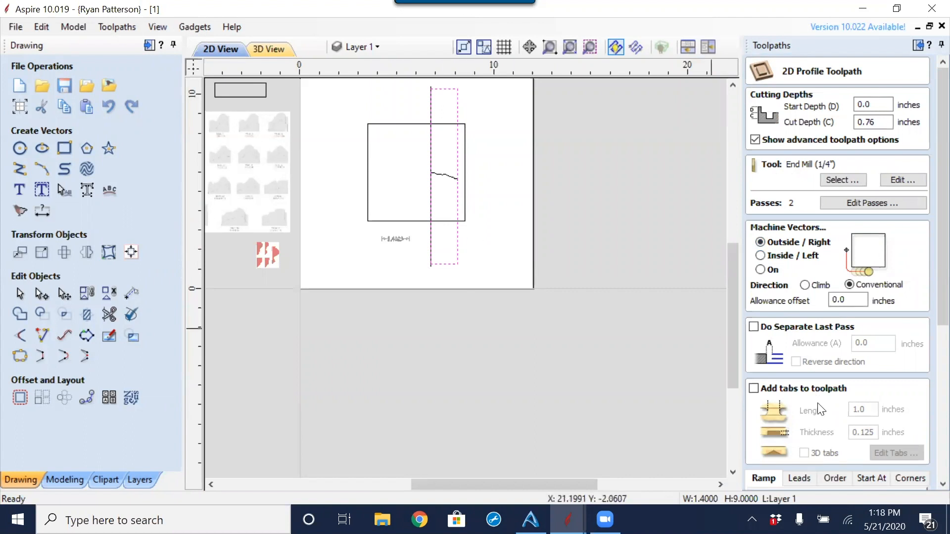
pyautogui.scroll(-5, 929, 245)
pyautogui.click(777, 479)
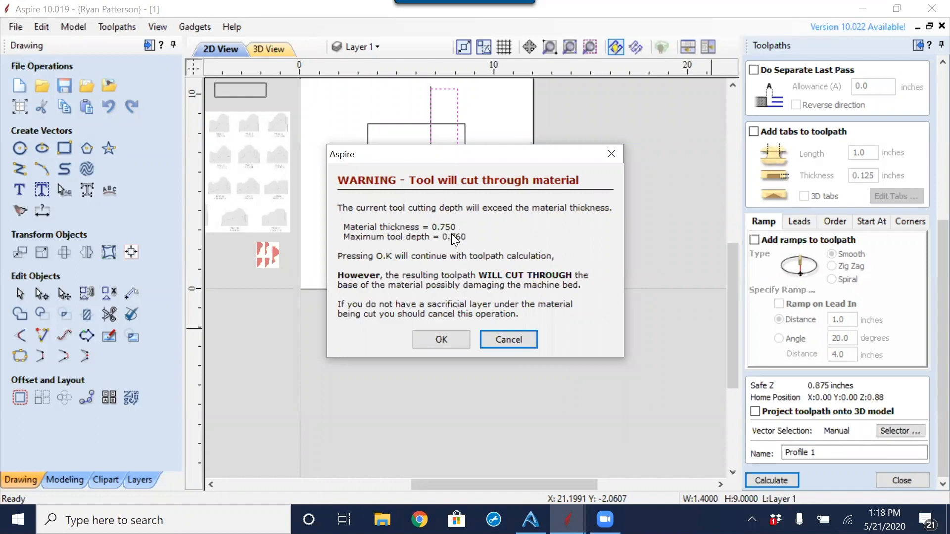
pyautogui.click(453, 335)
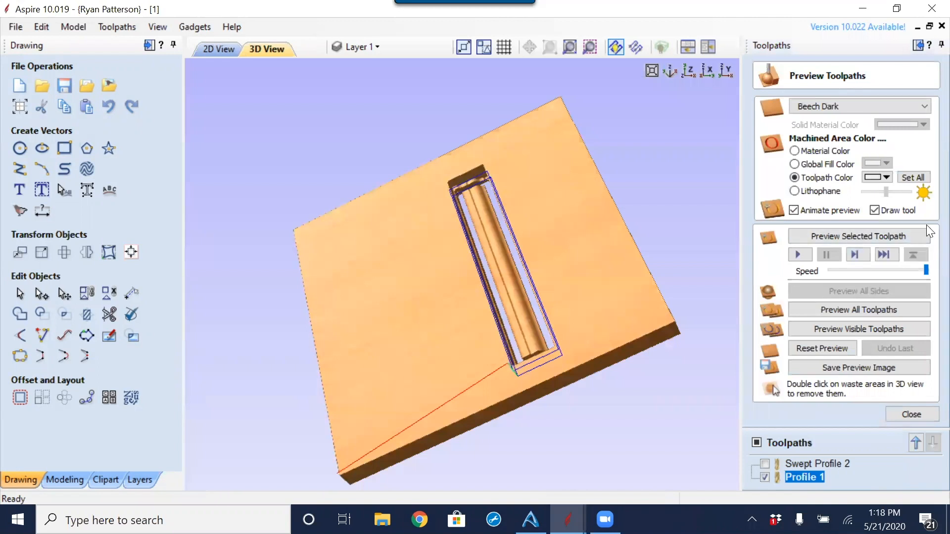
# Step: Preview all toolpaths on a fresh block and remove the waste material around the moulding
pyautogui.click(834, 347)
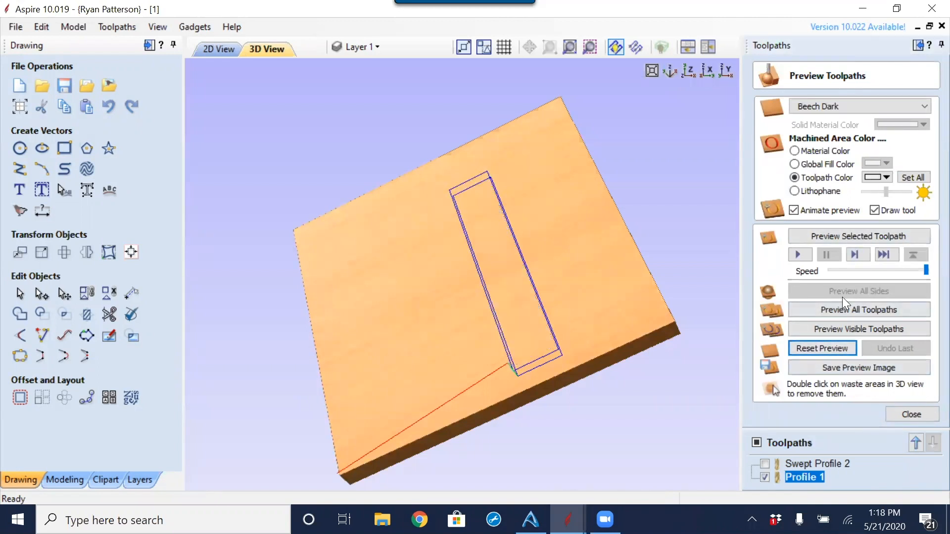
pyautogui.click(841, 309)
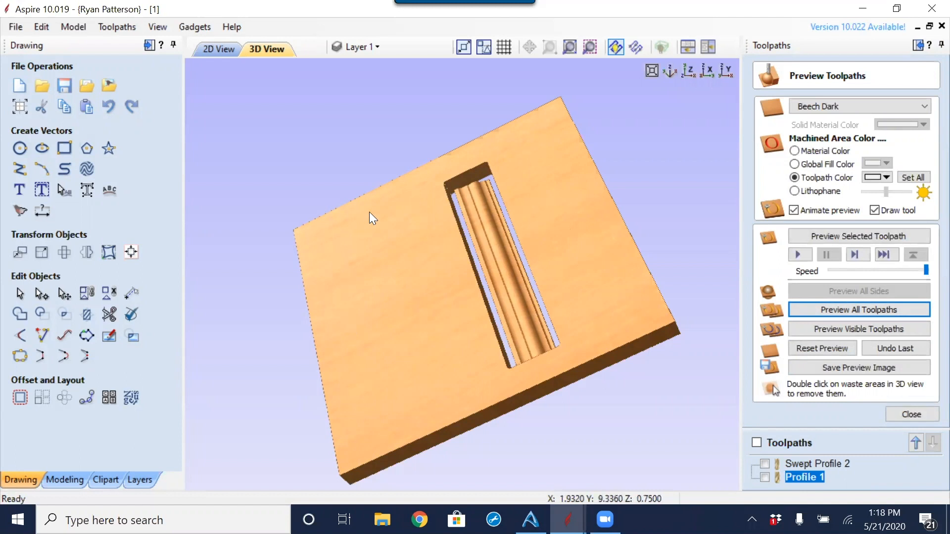
pyautogui.doubleClick(571, 207)
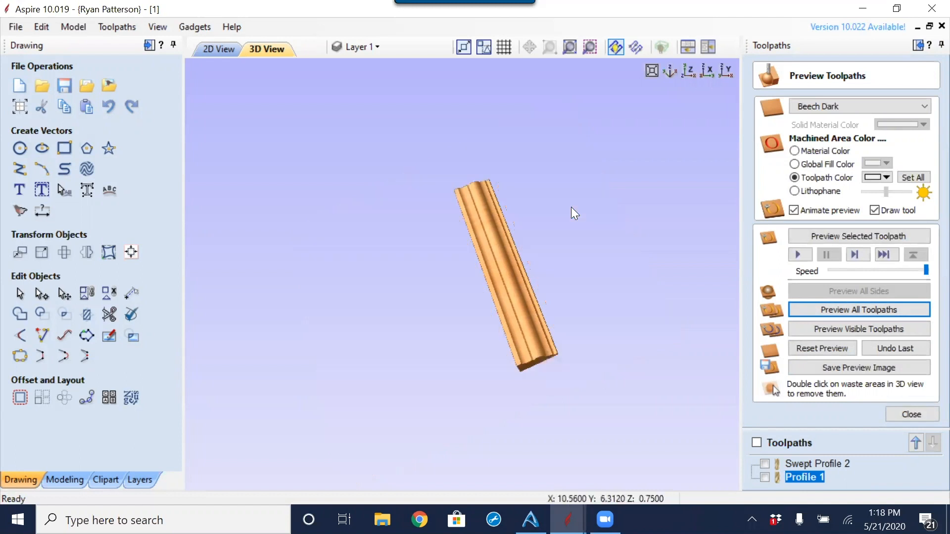
# Step: Examine the cut-out moulding's end face and shaped surface from a low angle and close up
pyautogui.moveTo(530, 420); pyautogui.dragTo(476, 310)
pyautogui.scroll(5, 510, 265)
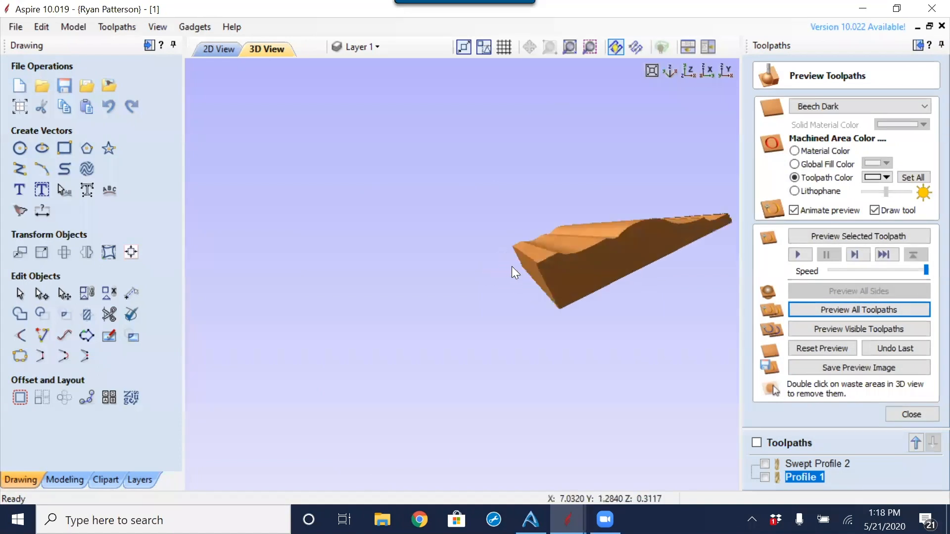
pyautogui.scroll(-3, 450, 296)
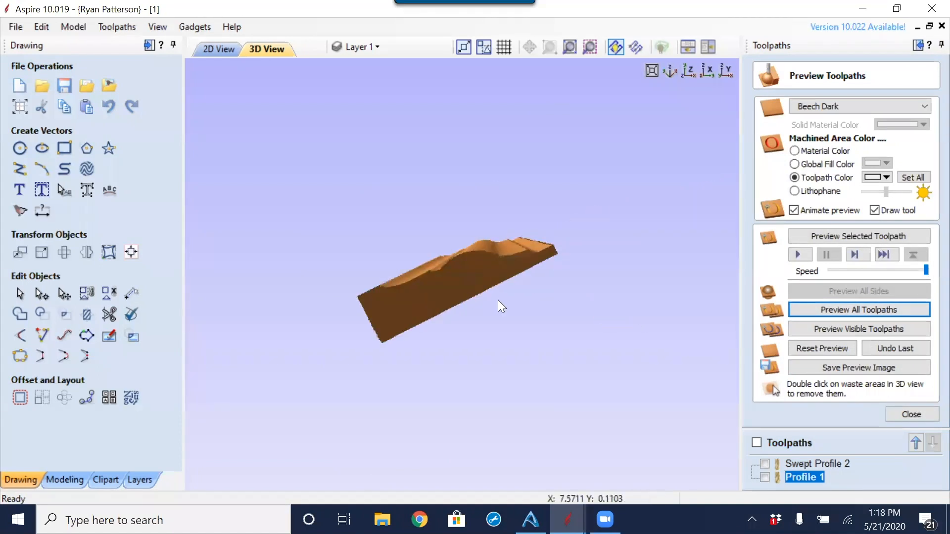
pyautogui.moveTo(533, 313); pyautogui.dragTo(595, 376)
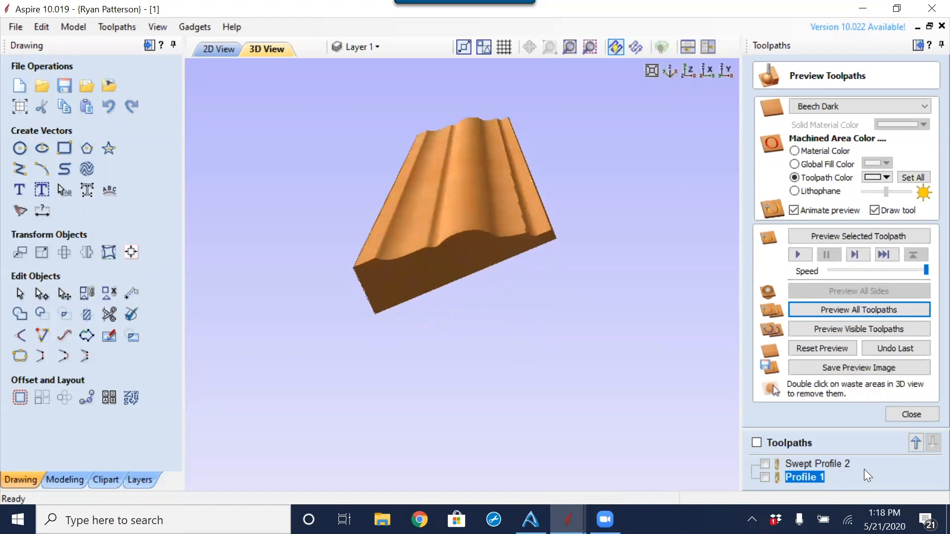
# Step: Edit the Swept Profile 2 moulding toolpath to a 0.015 inch gap above the toolpath and recalculate it
pyautogui.doubleClick(811, 463)
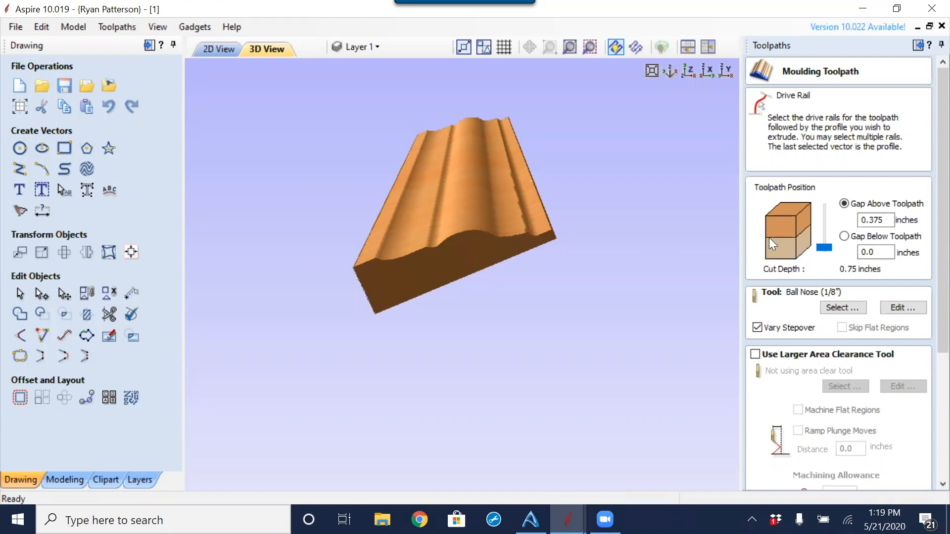
pyautogui.moveTo(824, 248); pyautogui.dragTo(827, 210)
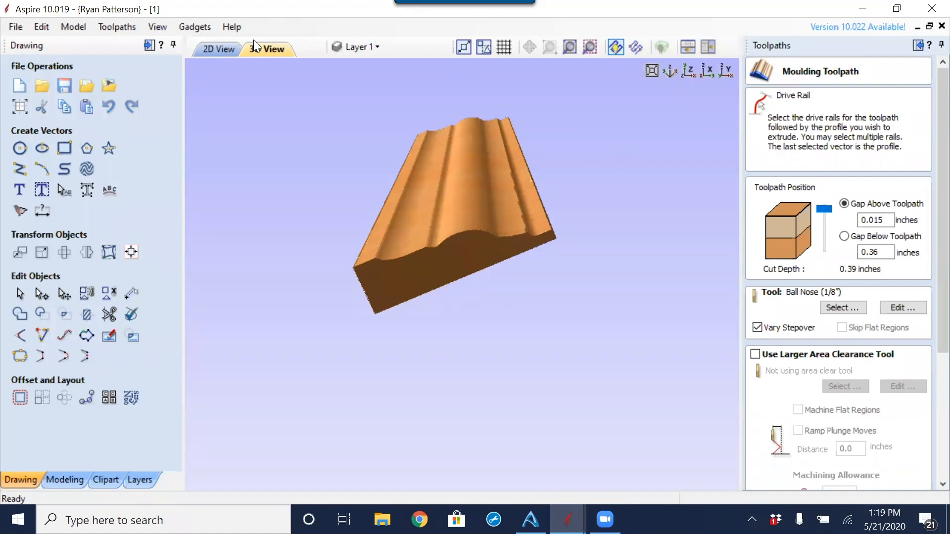
pyautogui.click(214, 49)
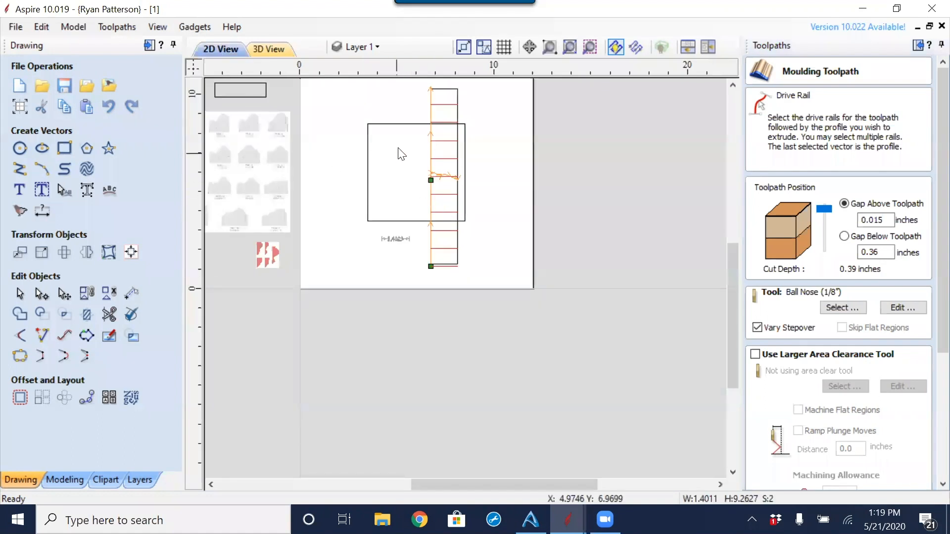
pyautogui.moveTo(402, 174); pyautogui.dragTo(433, 227, button='middle')
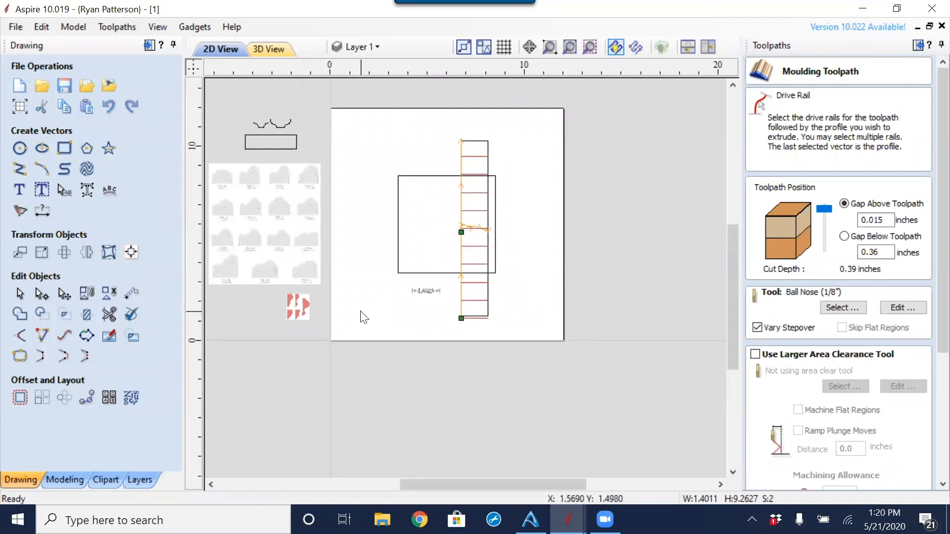
pyautogui.click(269, 49)
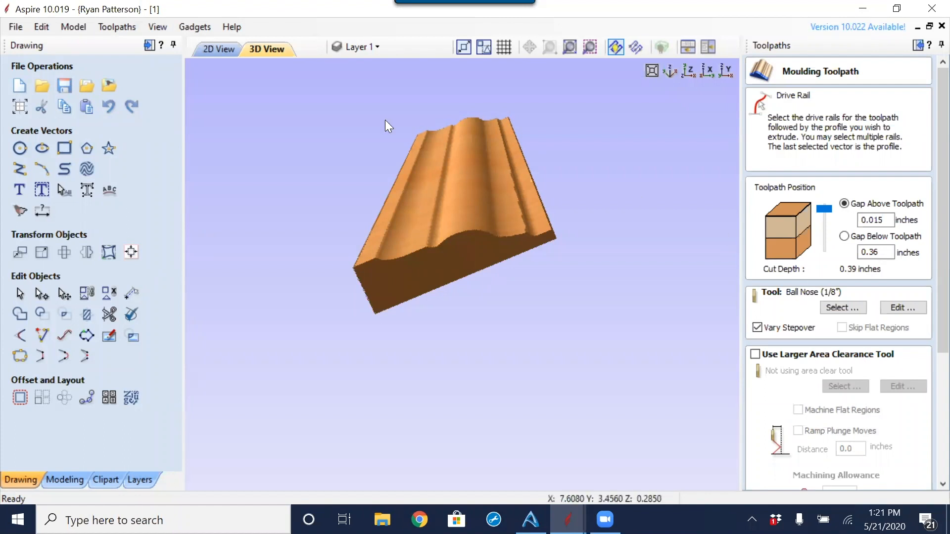
pyautogui.click(227, 49)
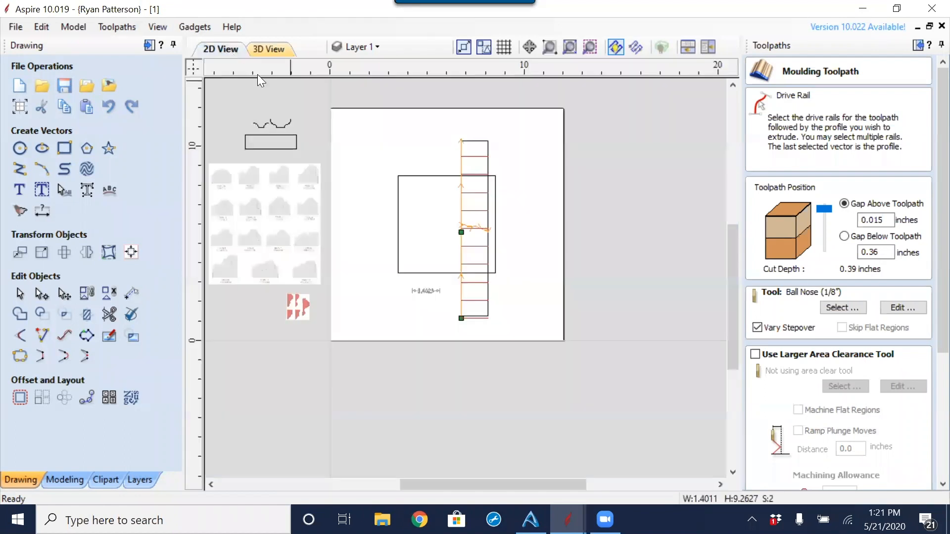
pyautogui.scroll(3, 469, 227)
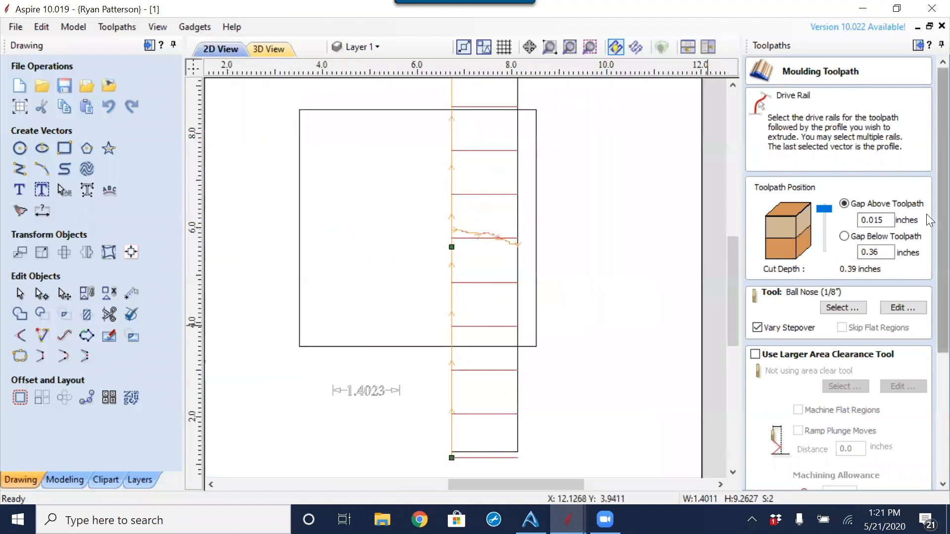
pyautogui.scroll(-5, 927, 269)
pyautogui.click(782, 477)
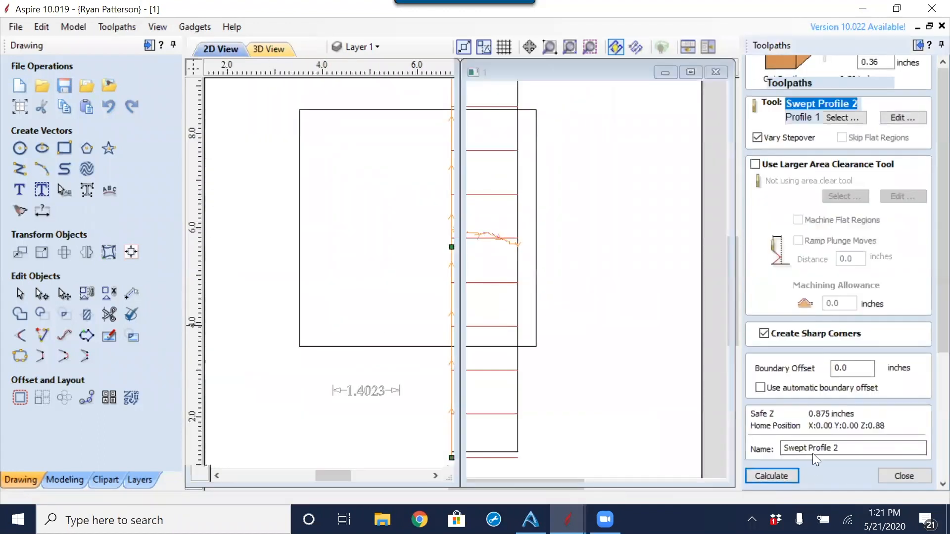
# Step: Move the moulding profile vector about 2 inches off the drive rail into the empty area beside the tall rectangle
pyautogui.click(218, 49)
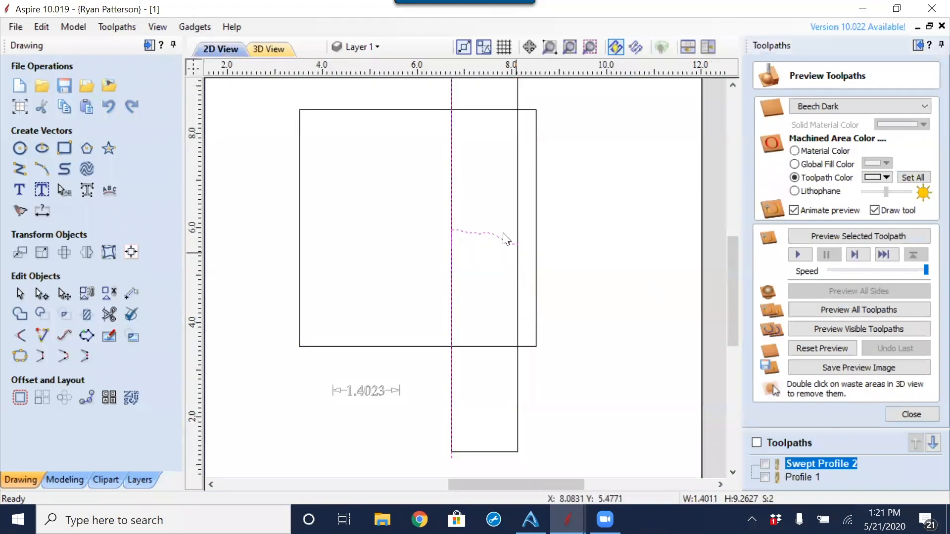
pyautogui.scroll(2, 473, 232)
pyautogui.scroll(1, 495, 232)
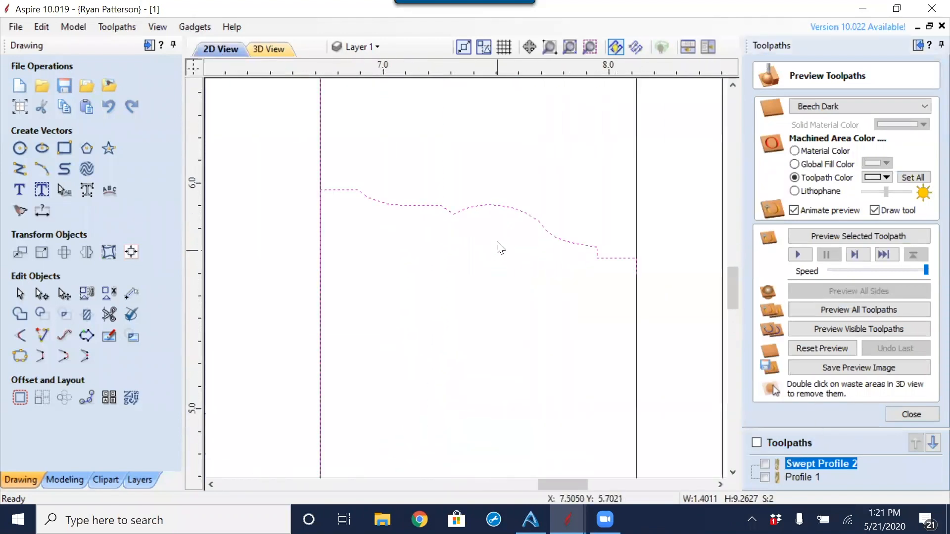
pyautogui.scroll(1, 505, 243)
pyautogui.click(490, 227)
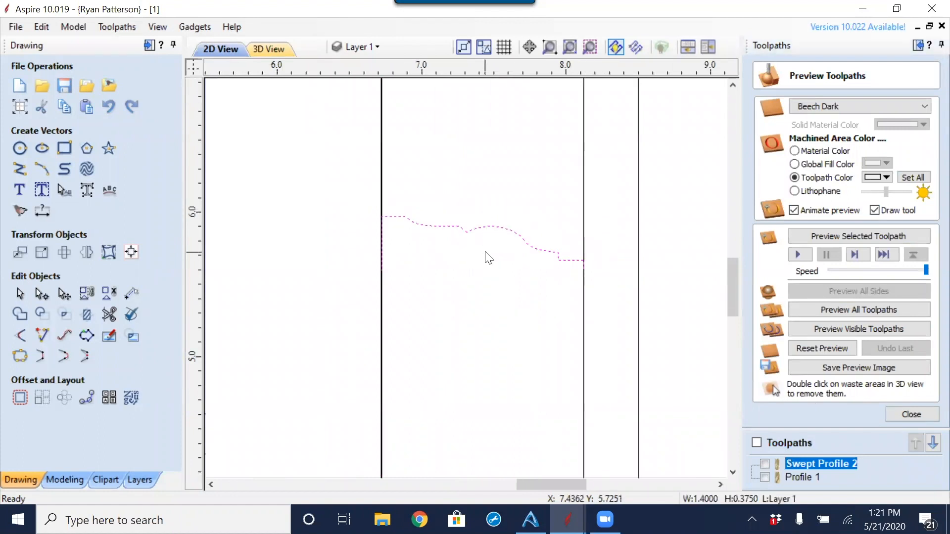
pyautogui.click(492, 226)
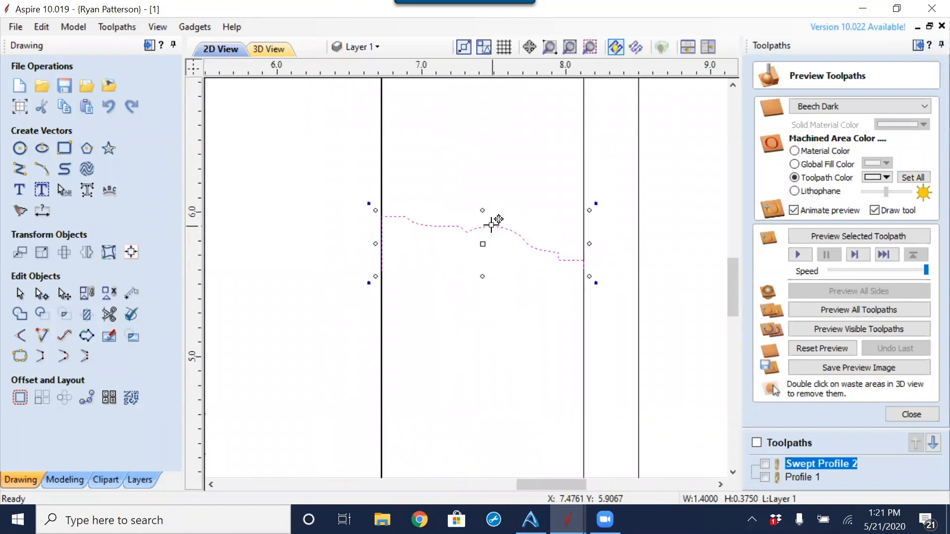
pyautogui.moveTo(473, 302); pyautogui.dragTo(677, 298, button='middle')
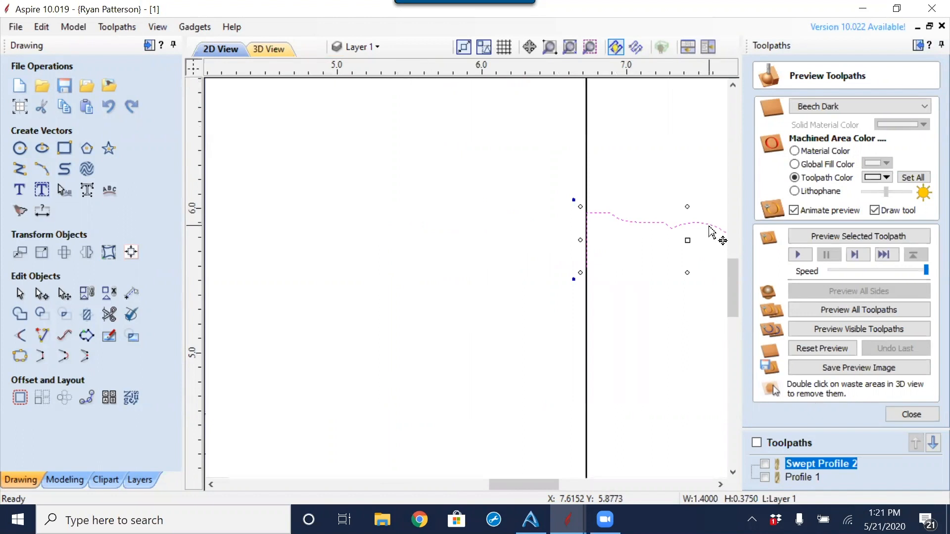
pyautogui.moveTo(711, 231); pyautogui.dragTo(423, 253)
pyautogui.click(425, 194)
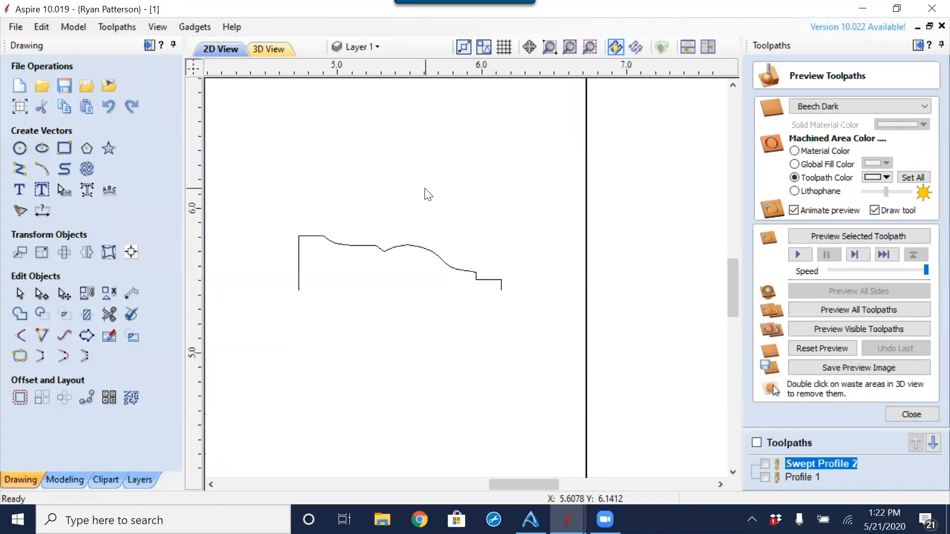
# Step: Draw a 0.25 inch diameter circle just above the middle of the moulding profile
pyautogui.scroll(4, 380, 265)
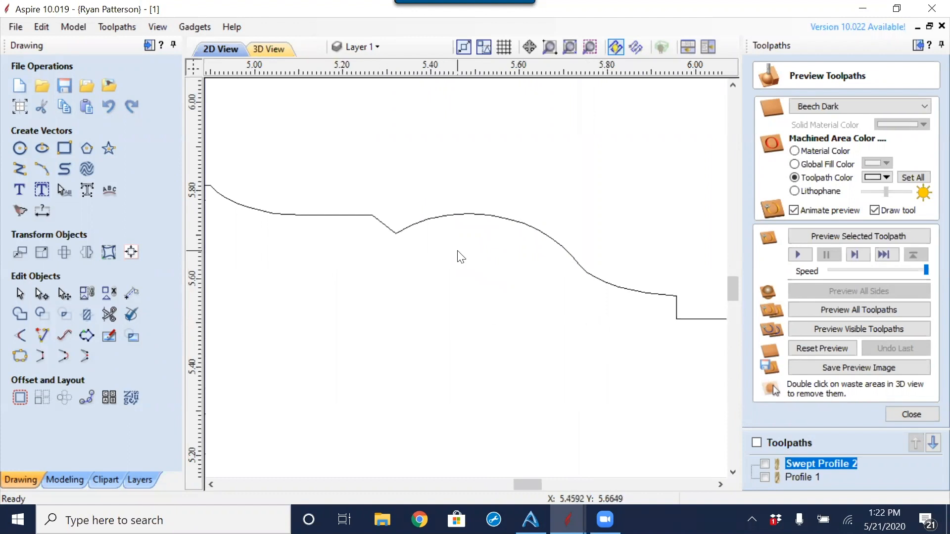
pyautogui.scroll(-3, 460, 257)
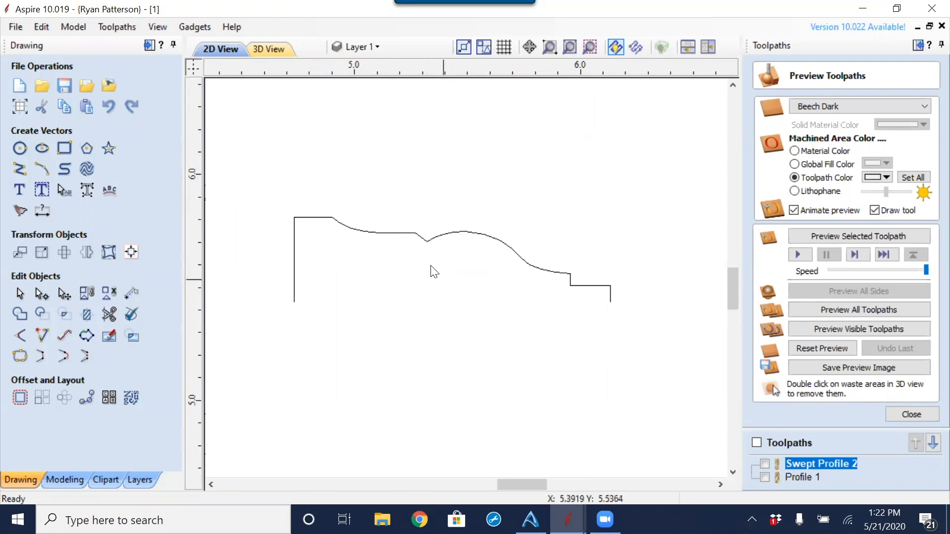
pyautogui.click(21, 158)
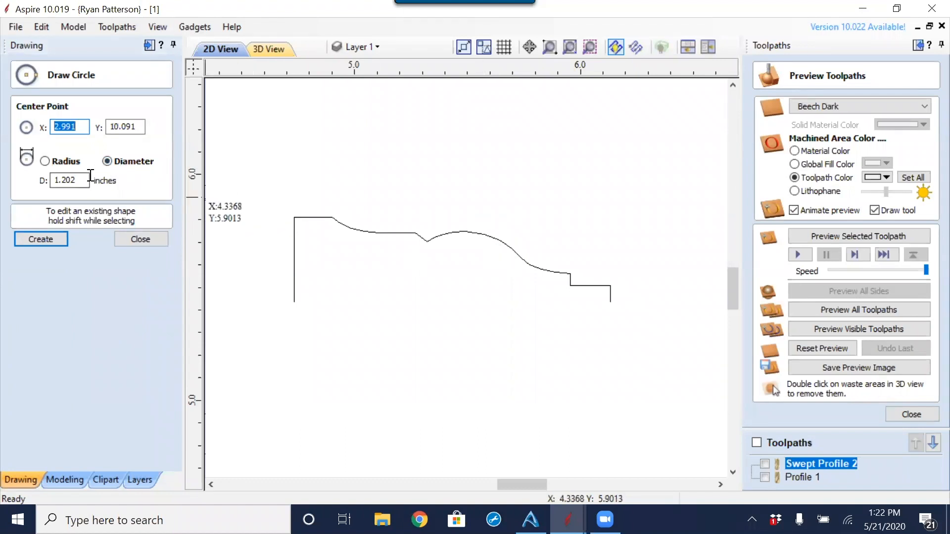
pyautogui.doubleClick(74, 180)
pyautogui.write('.5')
pyautogui.press('BackSpace')
pyautogui.write('25')
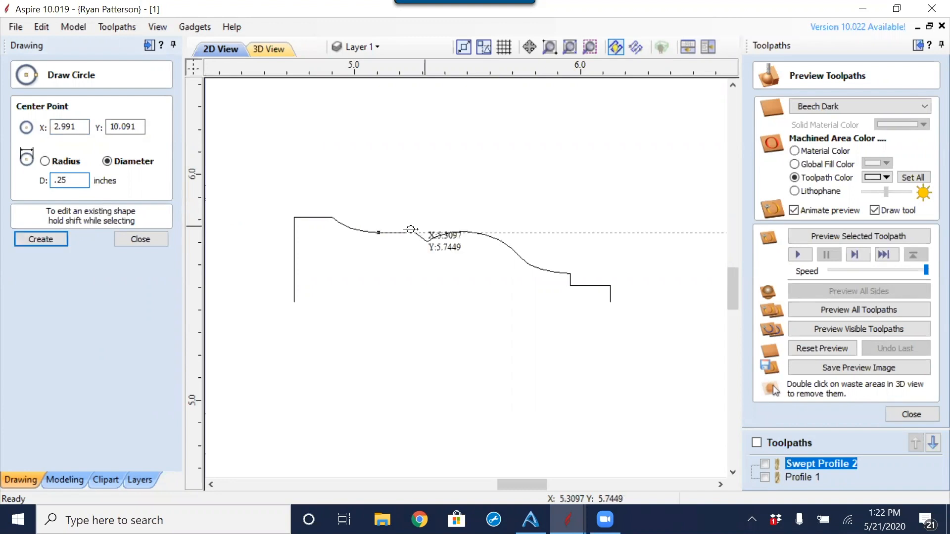
pyautogui.click(434, 193)
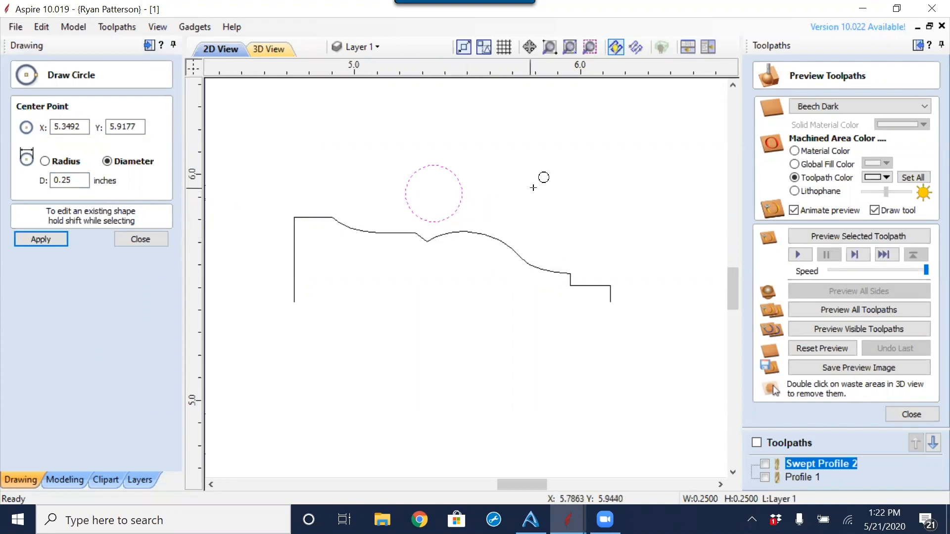
# Step: Add a 0.125 inch diameter circle to the right of the 0.25 inch one and resize it to 0.0625 inches
pyautogui.click(63, 180)
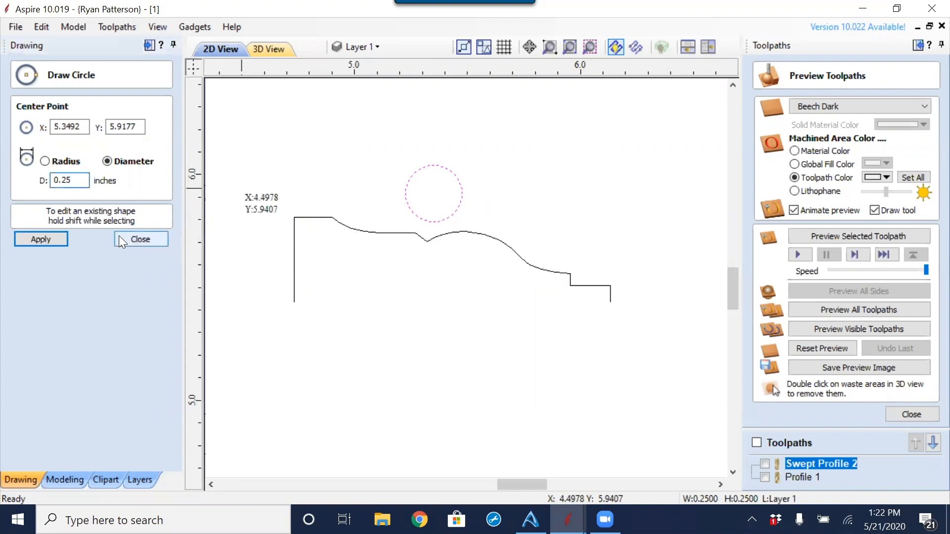
pyautogui.write('1')
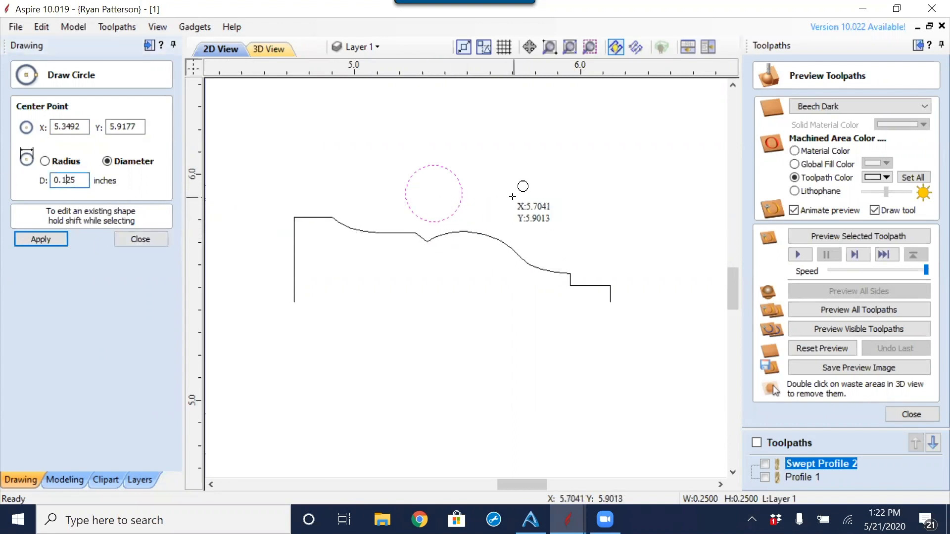
pyautogui.click(513, 196)
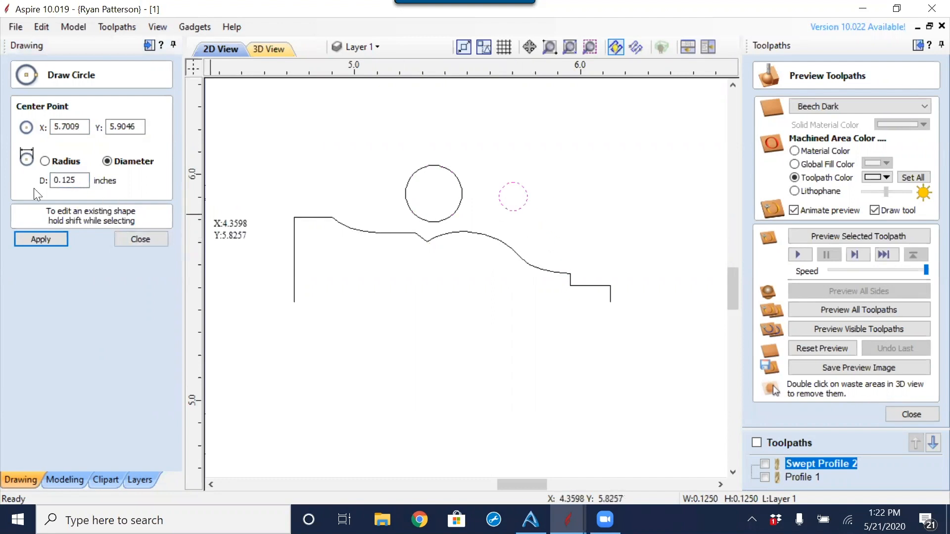
pyautogui.moveTo(88, 181); pyautogui.dragTo(34, 185)
pyautogui.write('.')
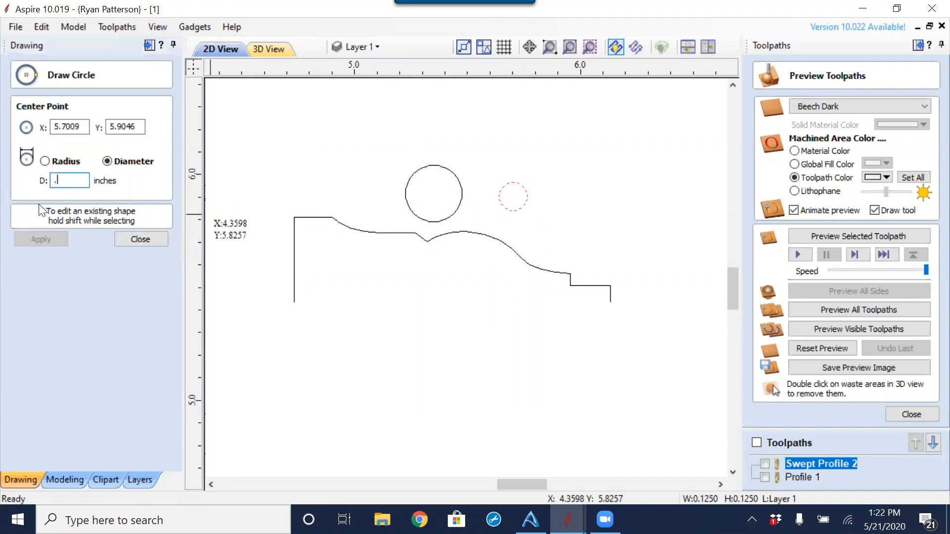
pyautogui.write('0625')
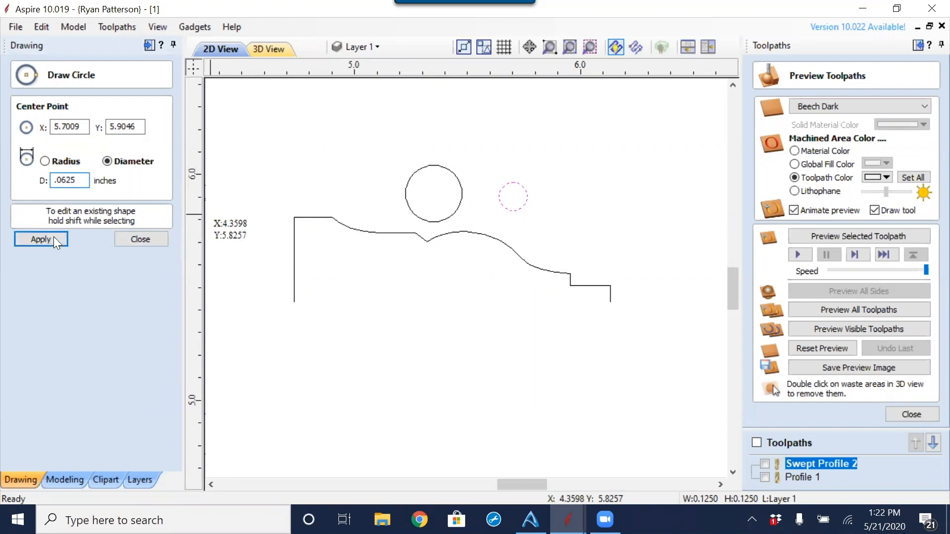
pyautogui.click(55, 239)
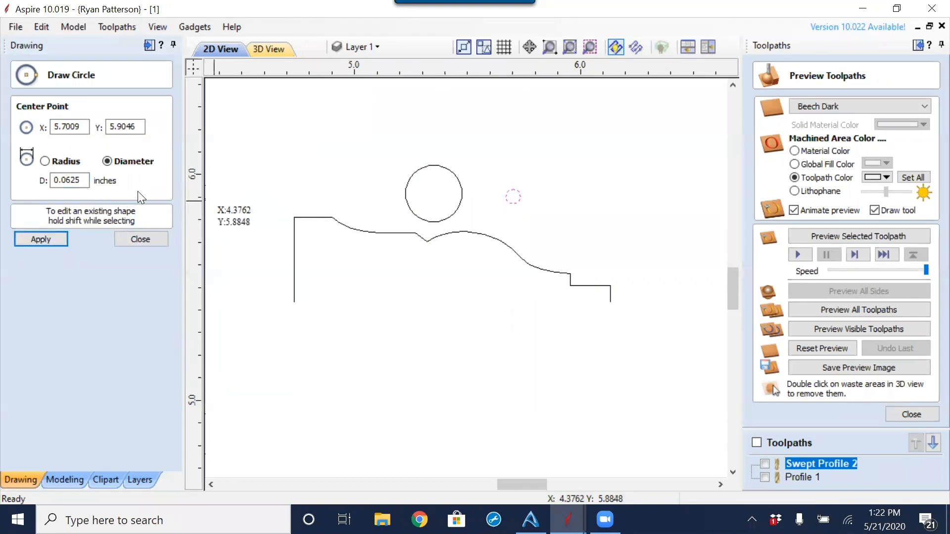
# Step: Draw a 0.125 inch diameter circle between the 0.25 inch and 0.0625 inch circles and finish circle drawing
pyautogui.moveTo(85, 182); pyautogui.dragTo(9, 190)
pyautogui.write('.1')
pyautogui.click(480, 194)
pyautogui.click(148, 239)
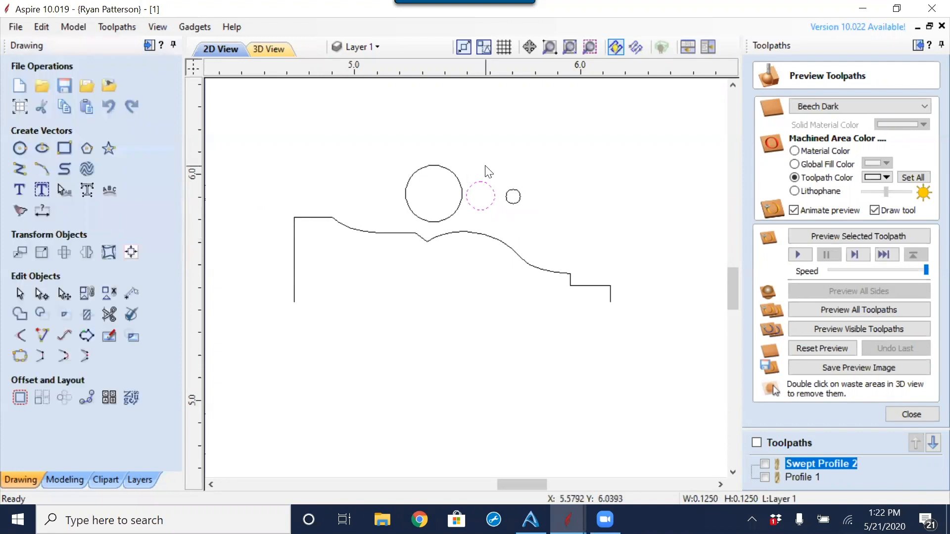
# Step: Move the 0.25 inch circle over the concave curve near the high end of the moulding profile
pyautogui.scroll(-1, 505, 190)
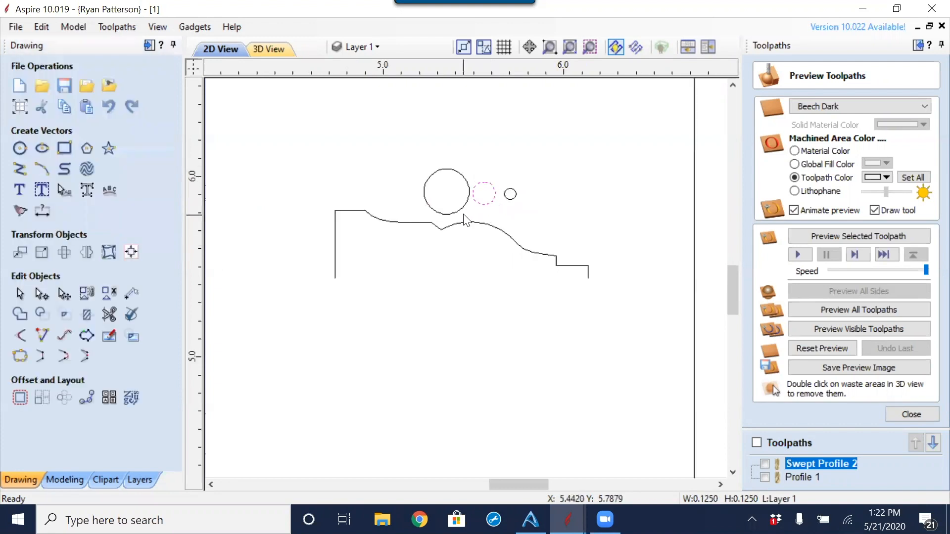
pyautogui.scroll(4, 513, 214)
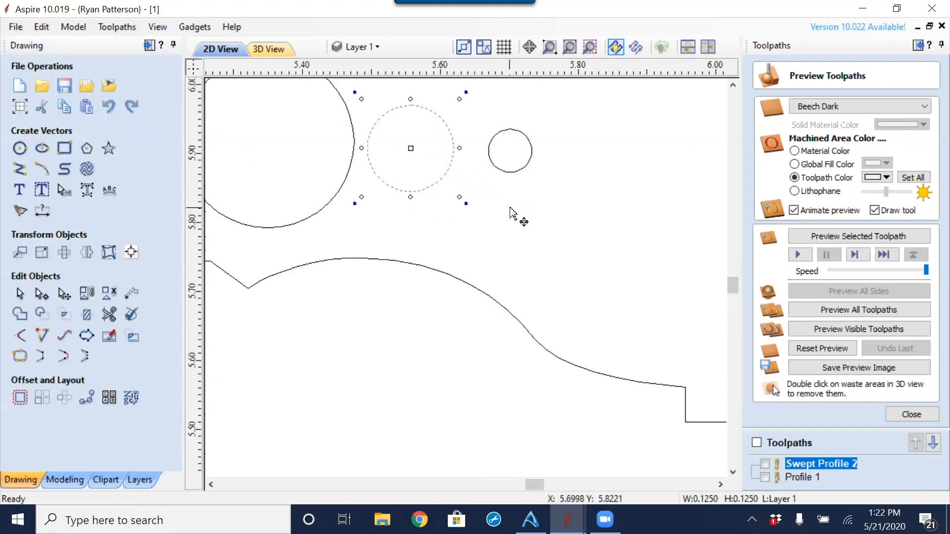
pyautogui.scroll(-2, 556, 217)
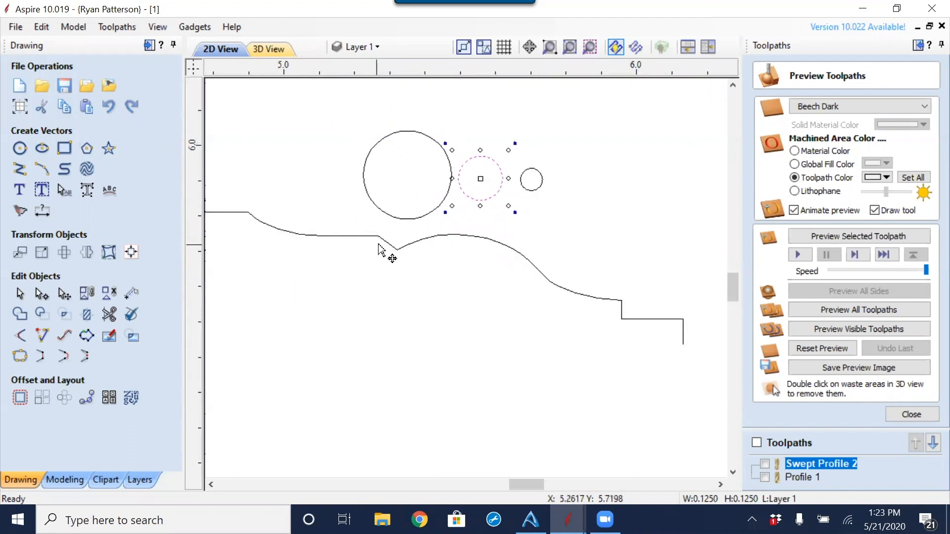
pyautogui.scroll(-3, 316, 253)
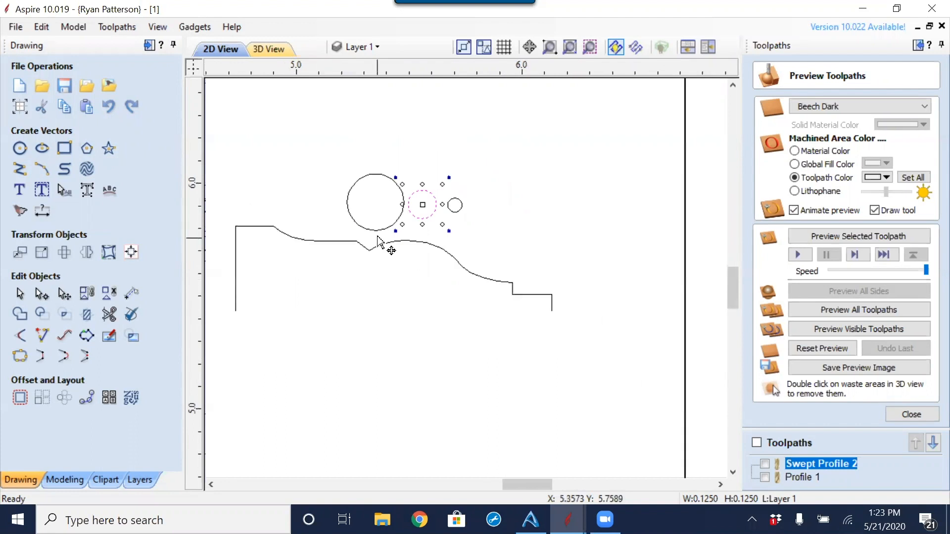
pyautogui.click(374, 231)
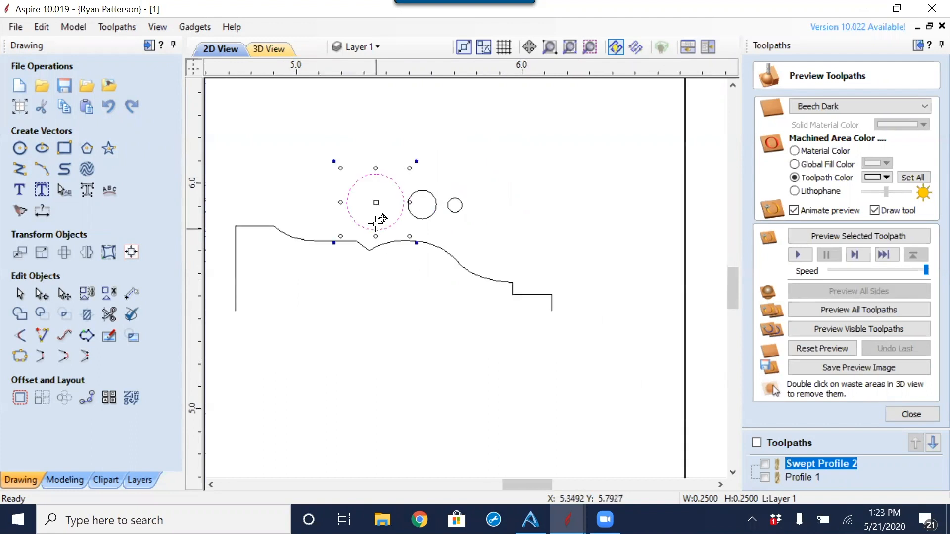
pyautogui.moveTo(376, 211); pyautogui.dragTo(314, 203)
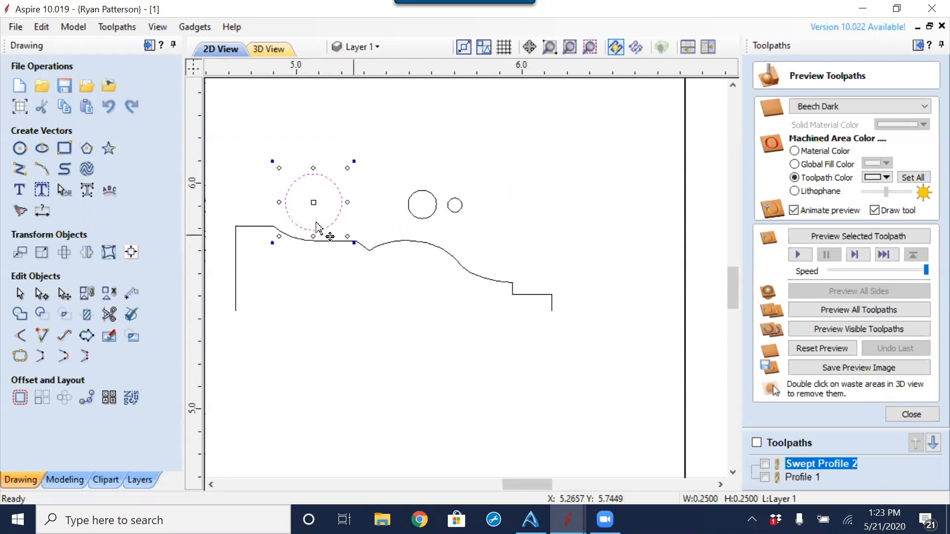
# Step: Turn off Smart Snapping in the snapping options
pyautogui.click(72, 30)
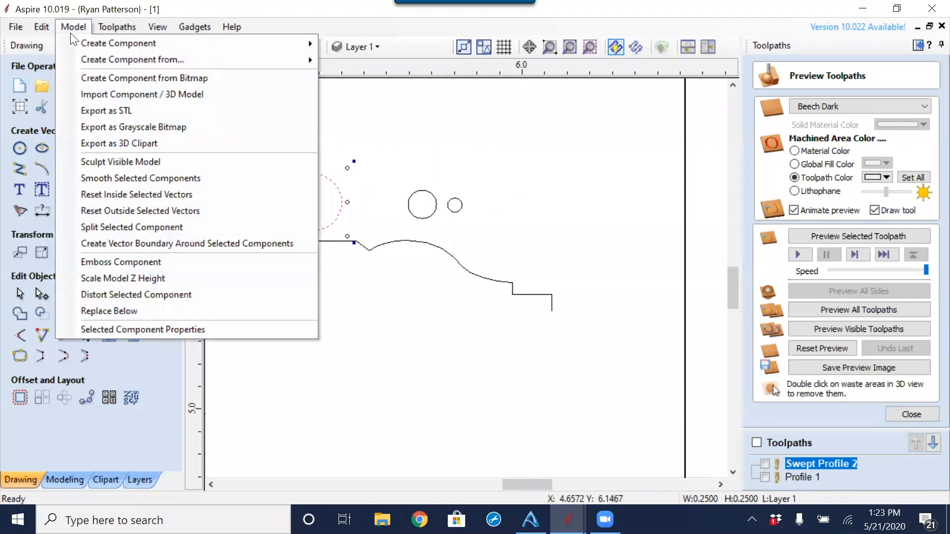
pyautogui.moveTo(42, 30)
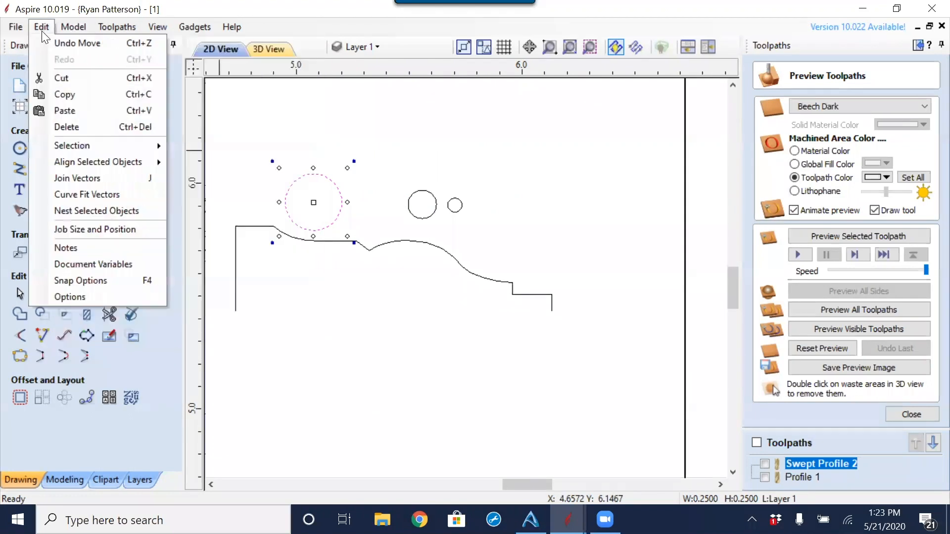
pyautogui.click(105, 282)
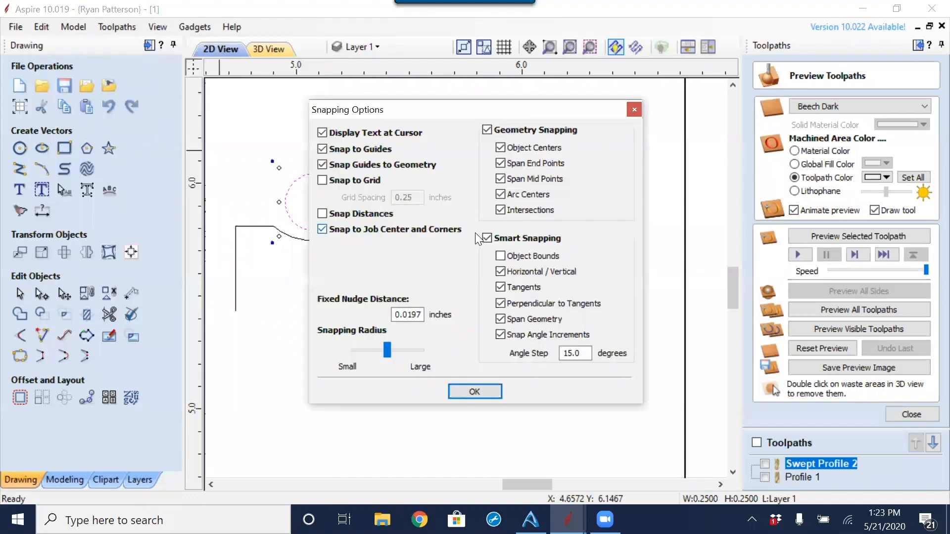
pyautogui.click(493, 391)
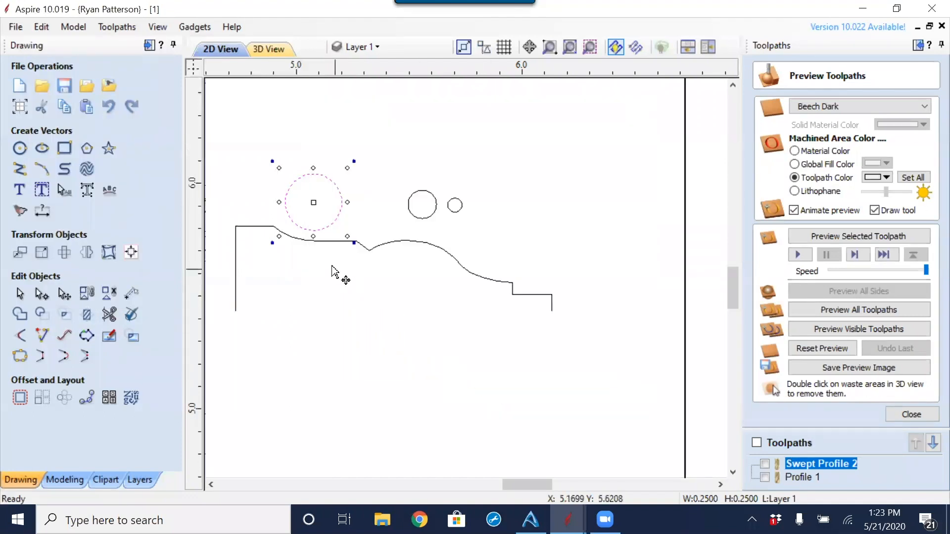
# Step: Move the 0.25 inch circle up clear of the moulding profile and clear the selection
pyautogui.moveTo(314, 202); pyautogui.dragTo(360, 163)
pyautogui.click(315, 239)
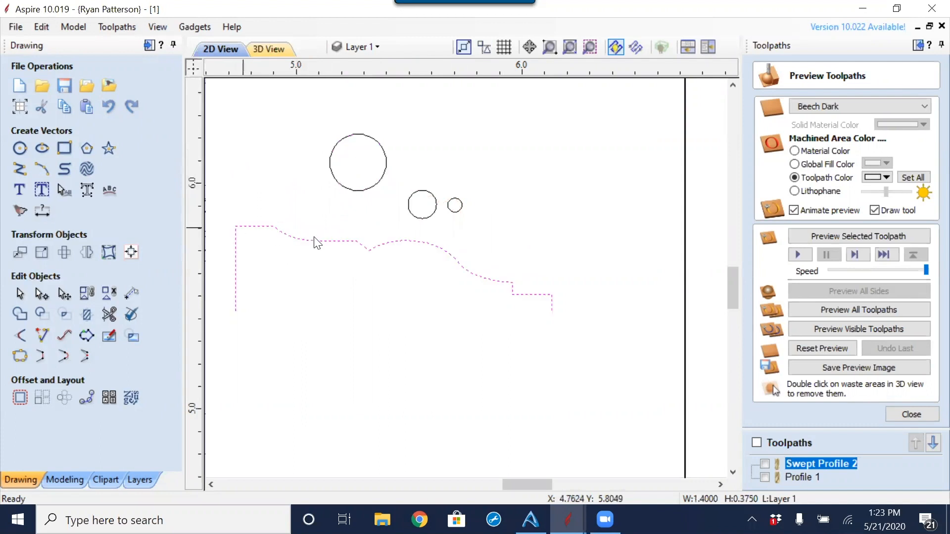
pyautogui.click(337, 279)
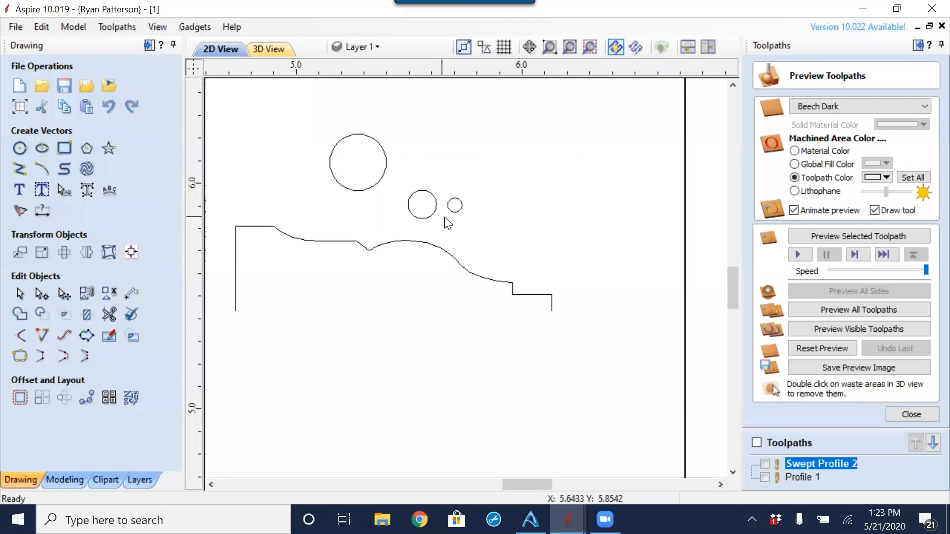
# Step: Fit the 0.25 inch circle into the V-shaped notch of the moulding profile, and move it back clear of the profile
pyautogui.click(373, 189)
pyautogui.click(374, 190)
pyautogui.click(375, 190)
pyautogui.click(374, 190)
pyautogui.moveTo(358, 163); pyautogui.dragTo(369, 214)
pyautogui.scroll(4, 370, 243)
pyautogui.moveTo(365, 263); pyautogui.dragTo(373, 279)
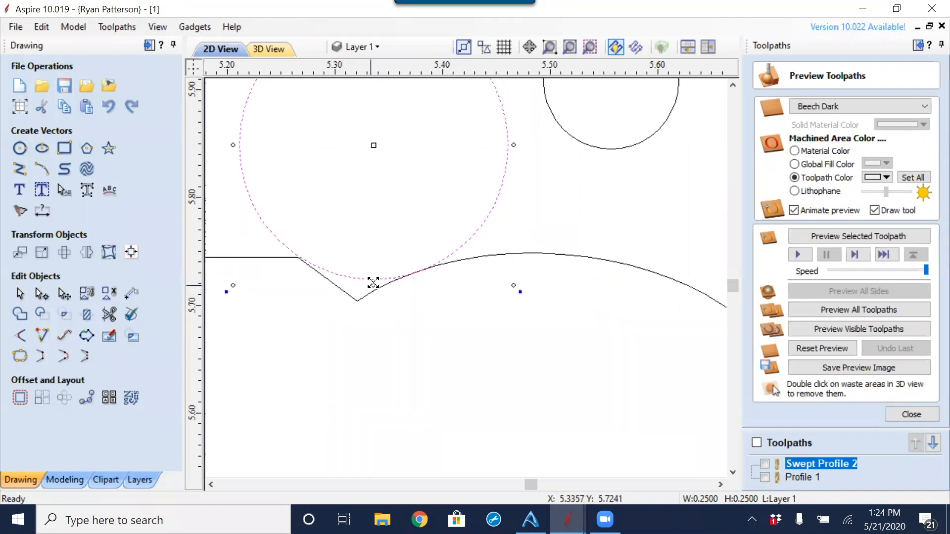
pyautogui.scroll(-2, 381, 252)
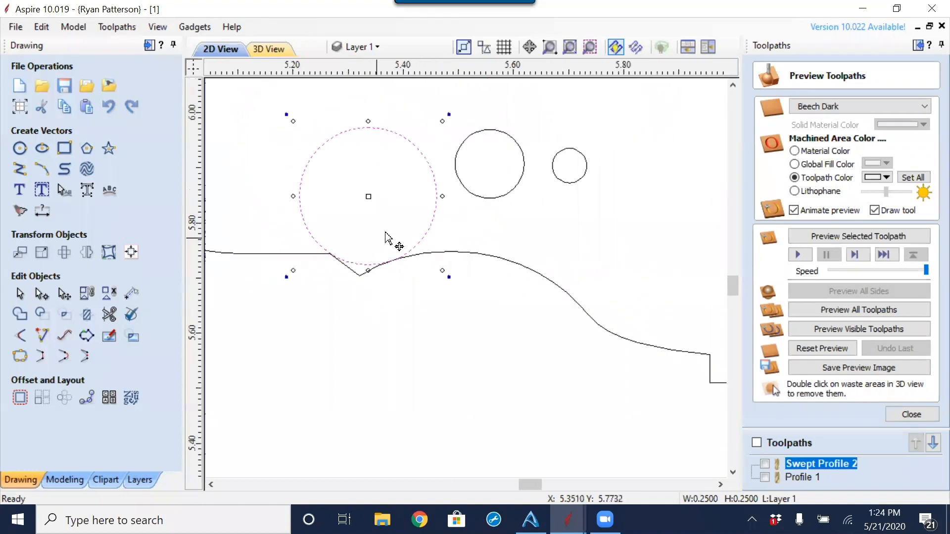
pyautogui.moveTo(367, 197); pyautogui.dragTo(259, 134)
# Step: Fit the 0.125 inch circle against both sides of the profile's V-shaped notch, and move it back above the profile
pyautogui.click(484, 199)
pyautogui.click(484, 198)
pyautogui.moveTo(487, 194); pyautogui.dragTo(360, 268)
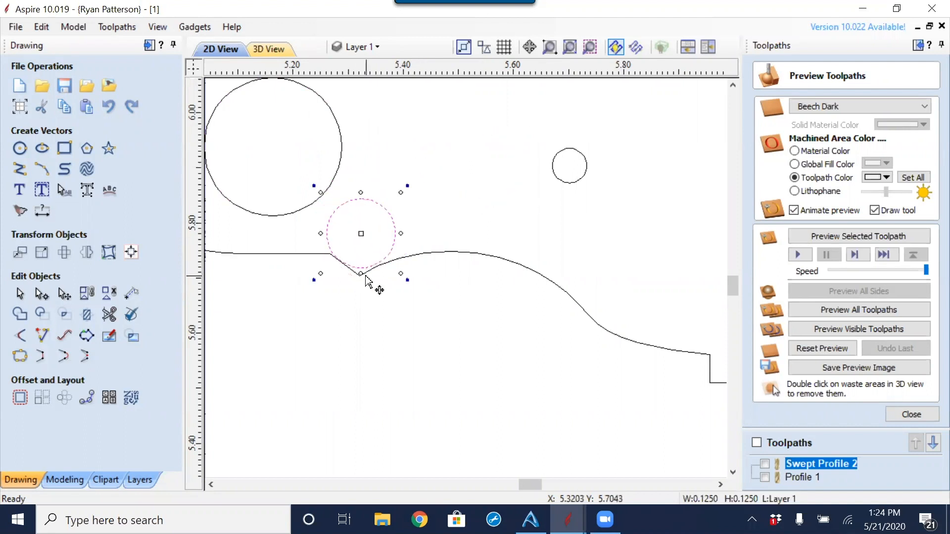
pyautogui.scroll(5, 365, 267)
pyautogui.press('Down')
pyautogui.press('Right')
pyautogui.press('Right')
pyautogui.press('Down')
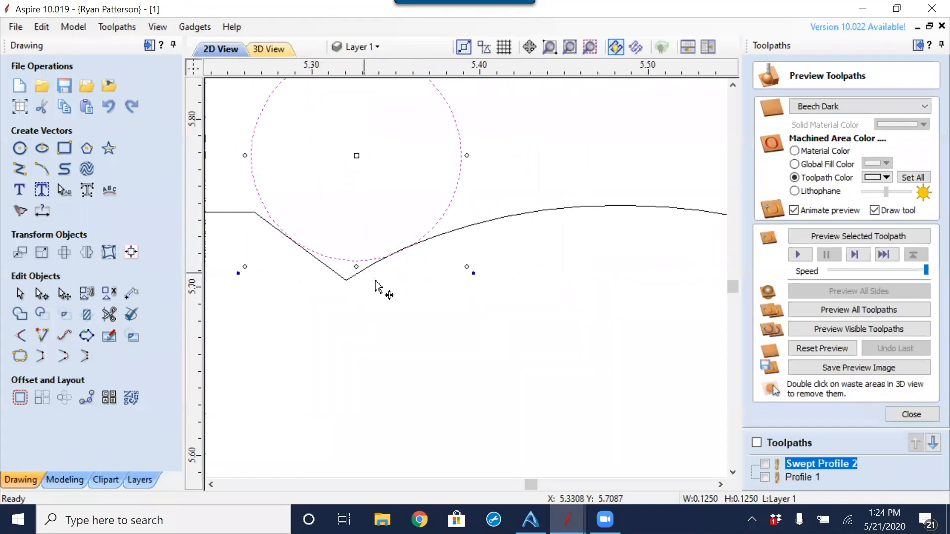
pyautogui.scroll(-2, 396, 279)
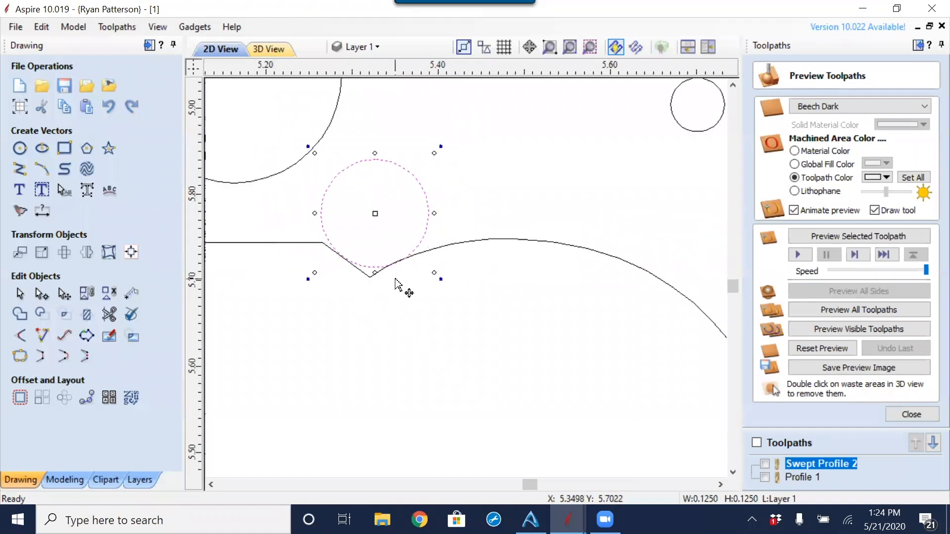
pyautogui.moveTo(430, 206); pyautogui.dragTo(554, 88)
# Step: Nudge the 0.0625 inch circle into contact with both sides of the V-shaped notch, and move it beside the 0.125 inch circle
pyautogui.click(677, 122)
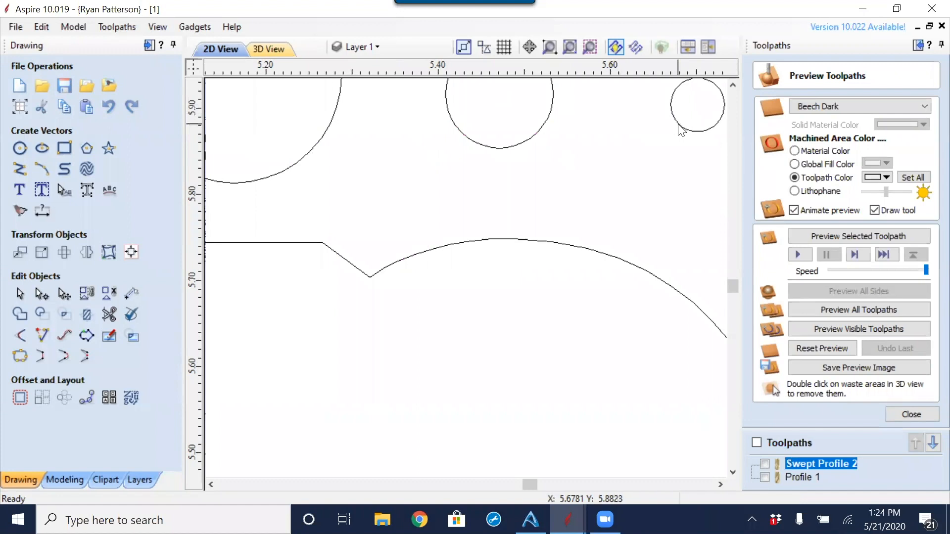
pyautogui.click(679, 126)
pyautogui.click(699, 124)
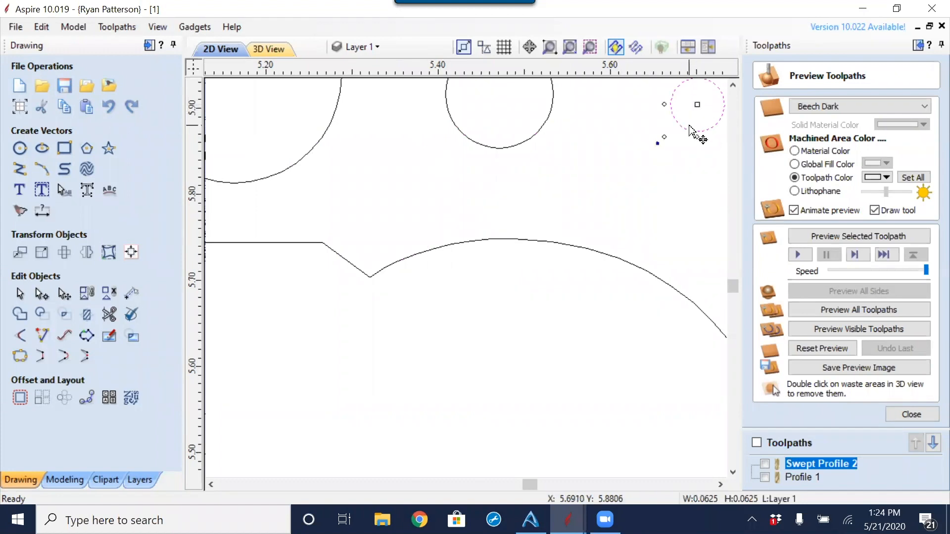
pyautogui.moveTo(685, 128); pyautogui.dragTo(365, 272)
pyautogui.scroll(3, 371, 279)
pyautogui.press('Right')
pyautogui.press('Right')
pyautogui.press('Right')
pyautogui.press('Right')
pyautogui.press('Right')
pyautogui.press('Right')
pyautogui.press('Right')
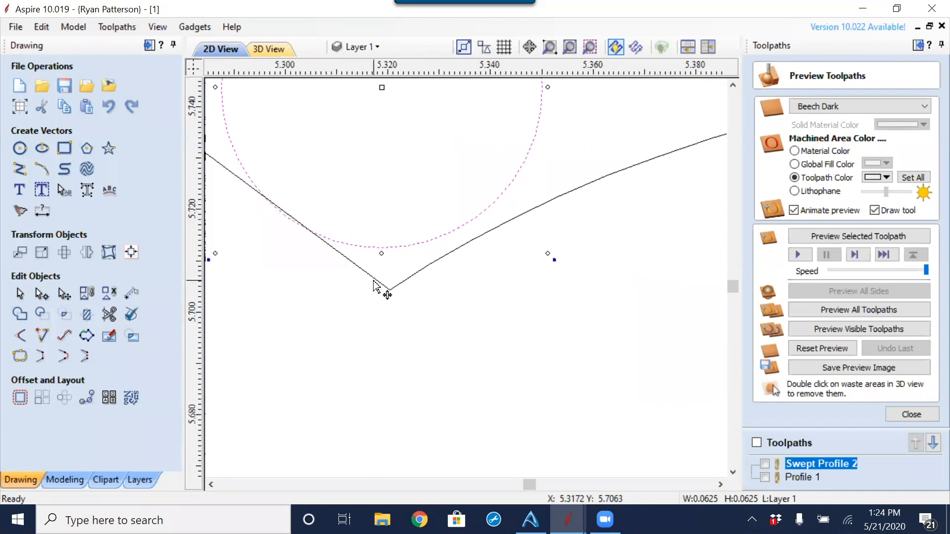
pyautogui.press('Down')
pyautogui.press('Down')
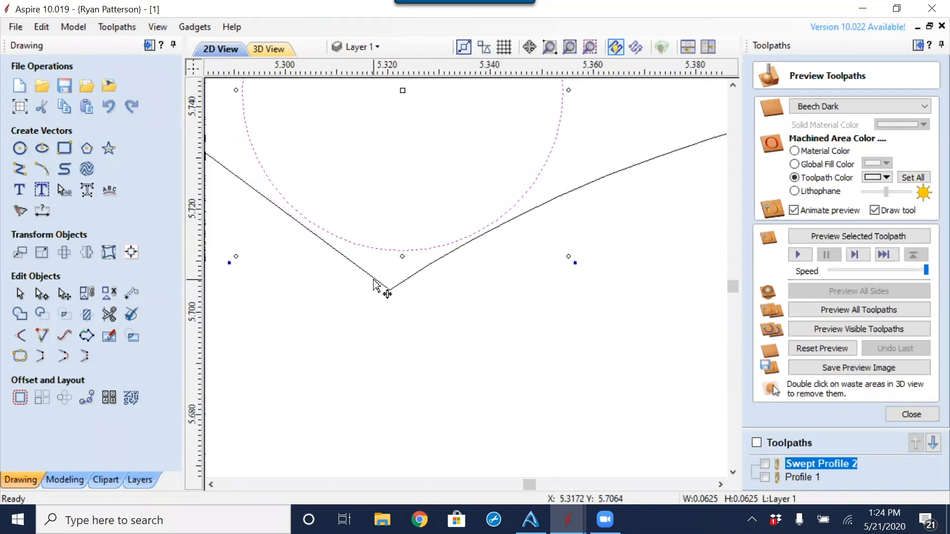
pyautogui.press('Right')
pyautogui.press('Down')
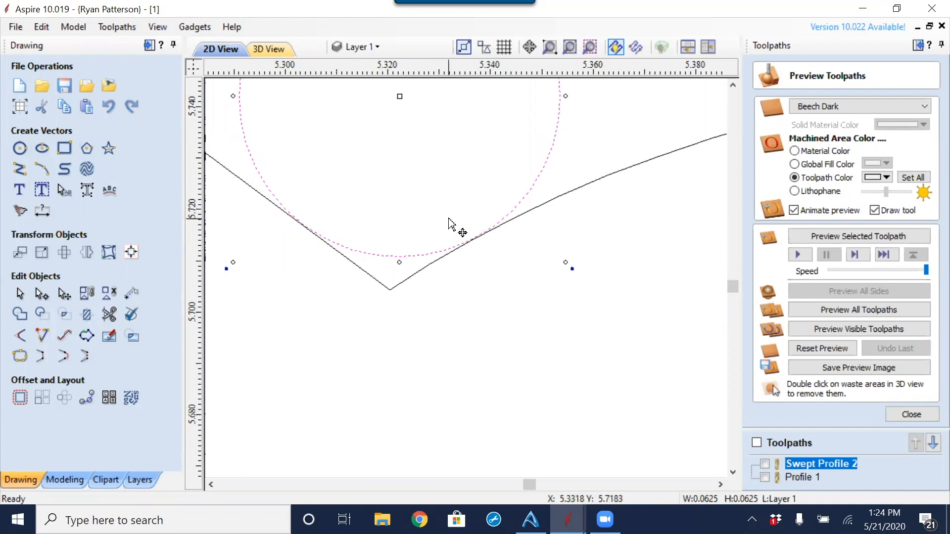
pyautogui.scroll(-5, 430, 245)
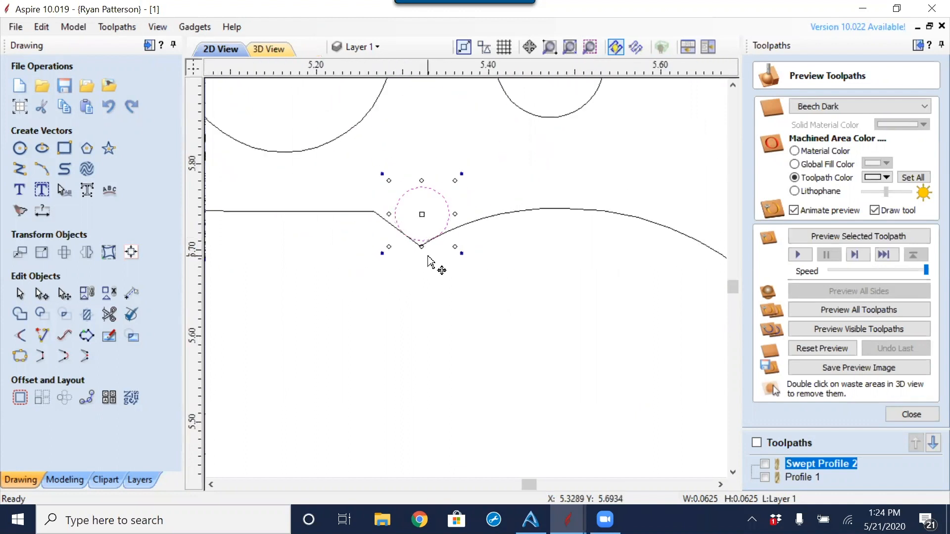
pyautogui.scroll(-1, 429, 263)
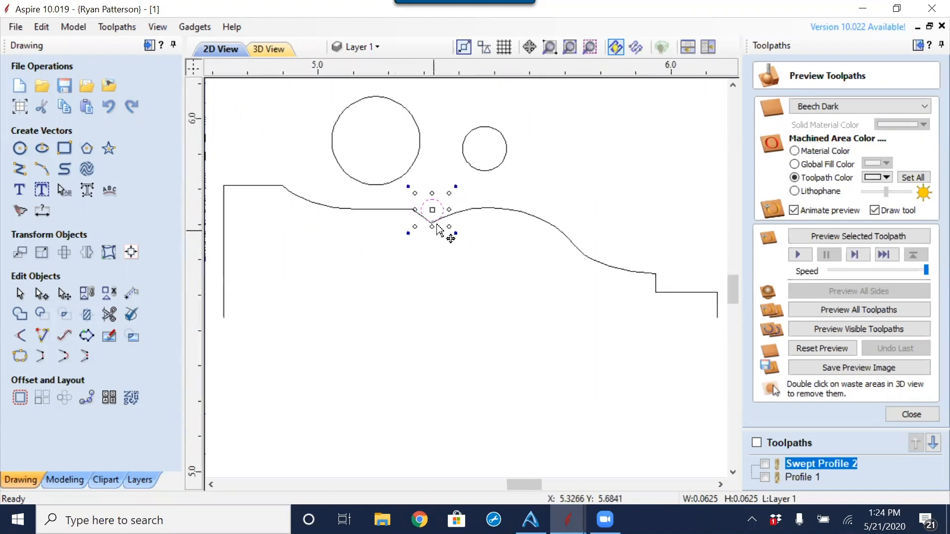
pyautogui.moveTo(441, 206); pyautogui.dragTo(566, 152)
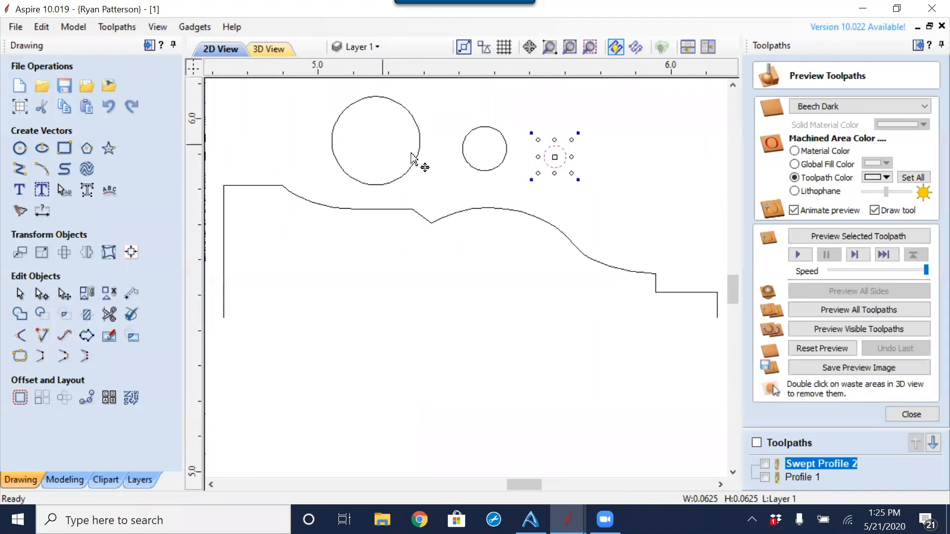
# Step: Show the moulding in 3D and set the preview simulation quality to Maximum (25 x Slower)
pyautogui.click(269, 48)
pyautogui.scroll(10, 494, 246)
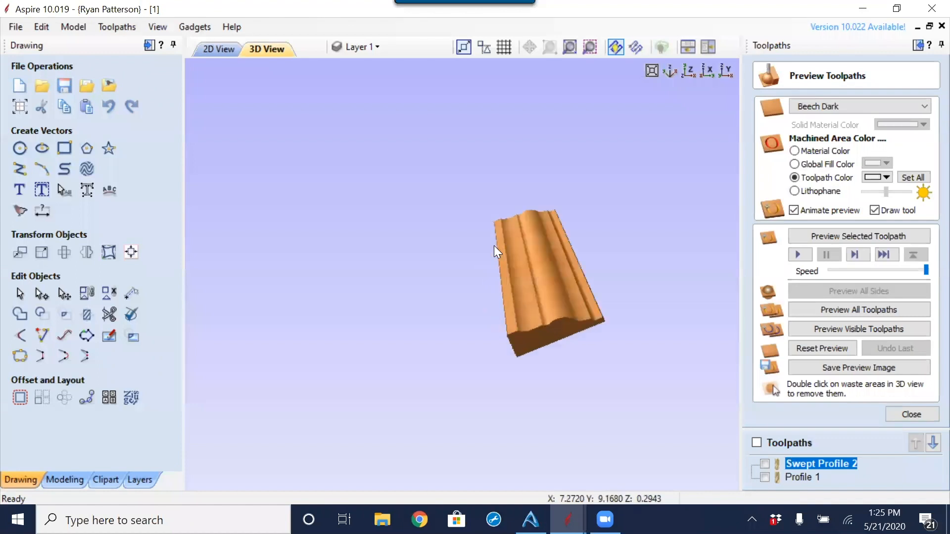
pyautogui.moveTo(337, 253); pyautogui.dragTo(451, 350)
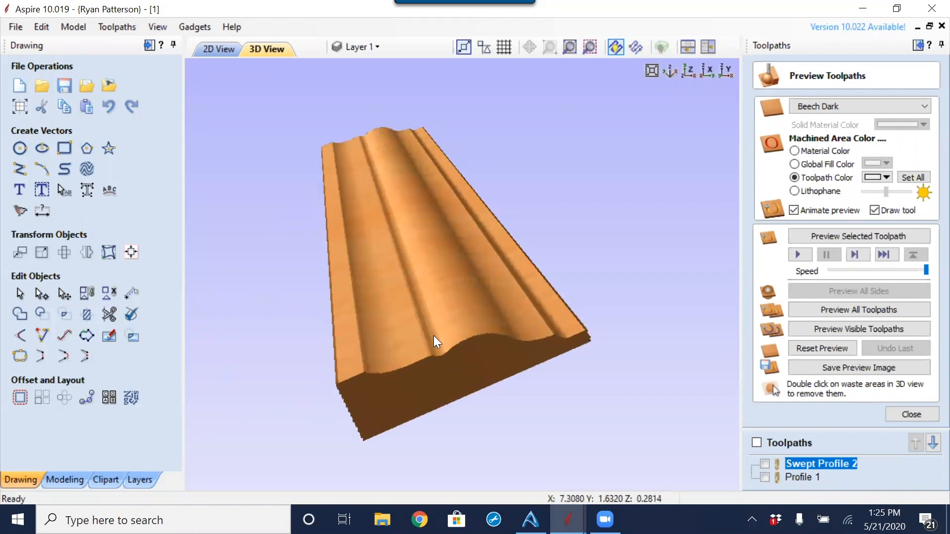
pyautogui.click(121, 29)
pyautogui.moveTo(205, 99)
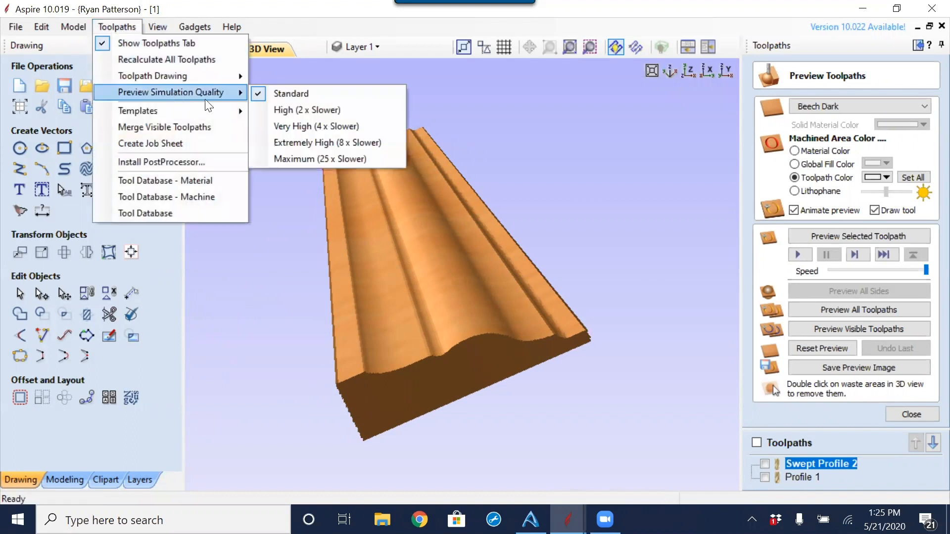
pyautogui.click(286, 162)
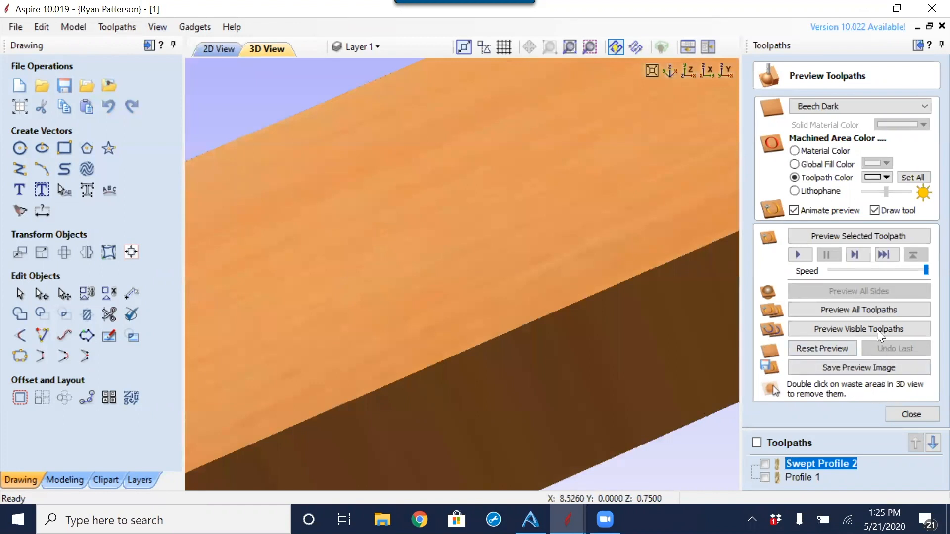
# Step: Preview all toolpaths, remove the waste material around the moulding and inspect its surface up close
pyautogui.click(844, 309)
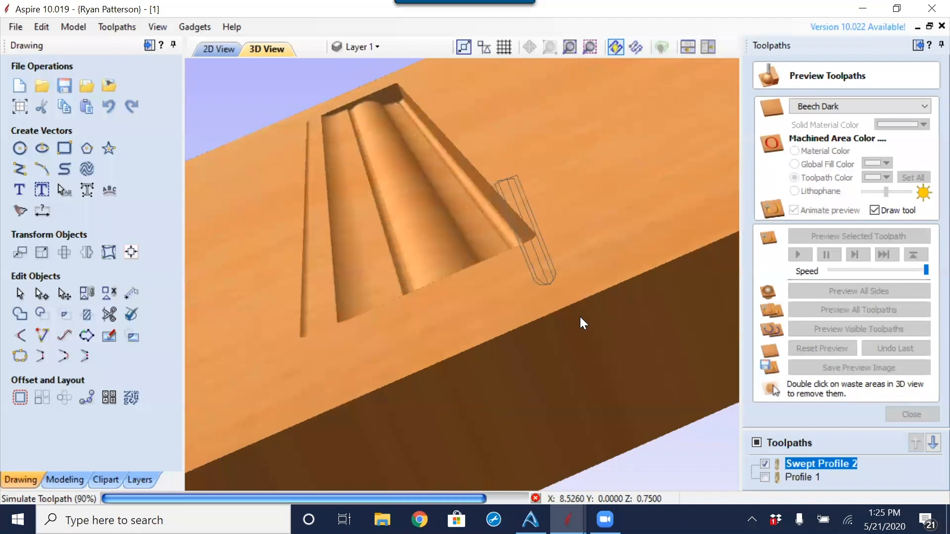
pyautogui.doubleClick(600, 152)
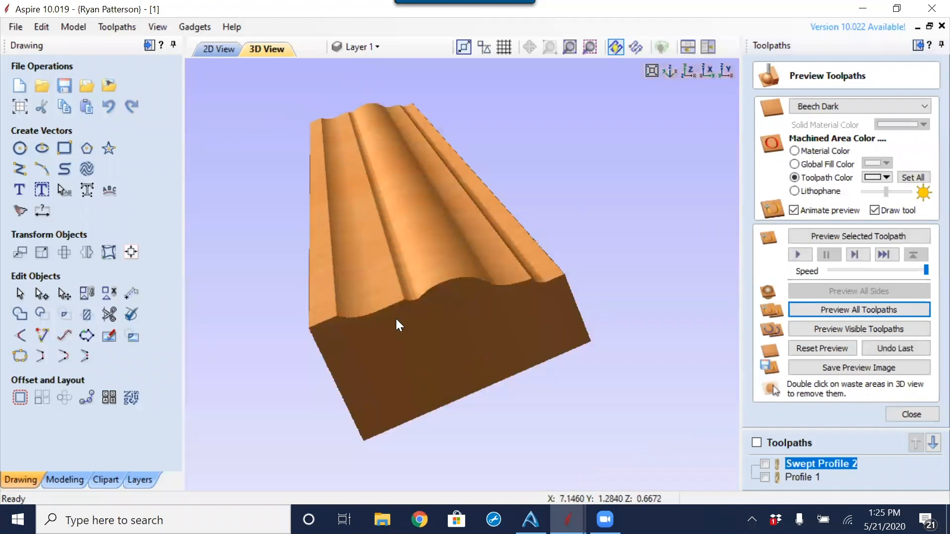
pyautogui.scroll(5, 400, 322)
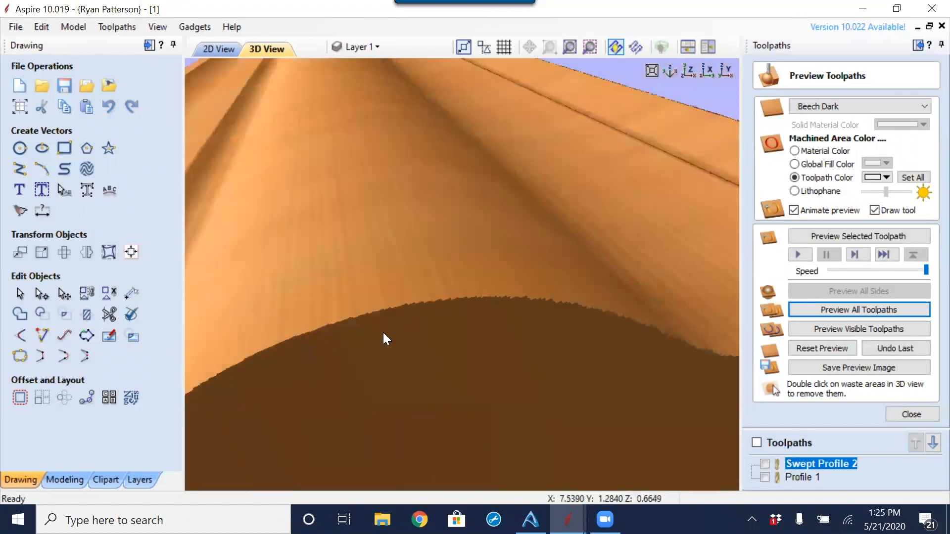
pyautogui.scroll(-2, 379, 330)
pyautogui.scroll(-3, 356, 362)
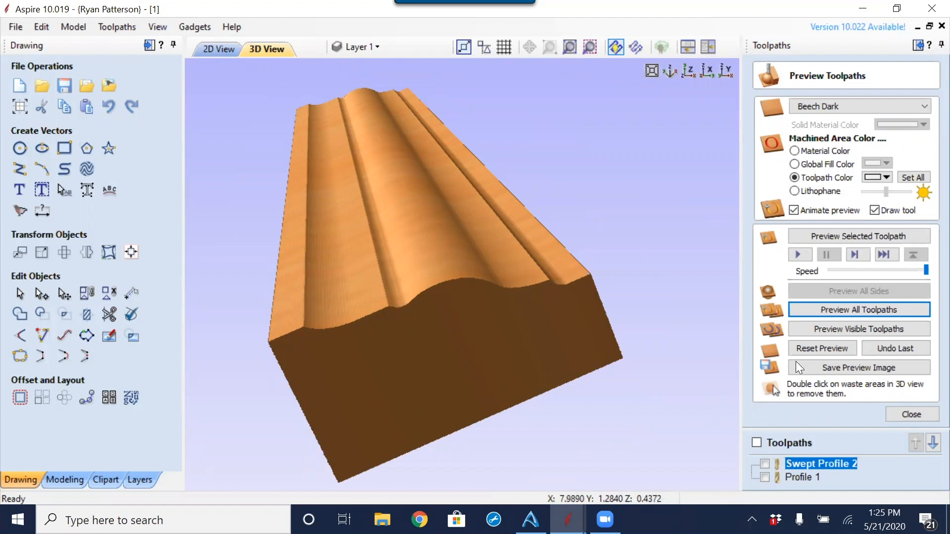
# Step: Change the Swept Profile 2 moulding toolpath's tool to Ball Nose (1/4") and recalculate it
pyautogui.moveTo(832, 468)
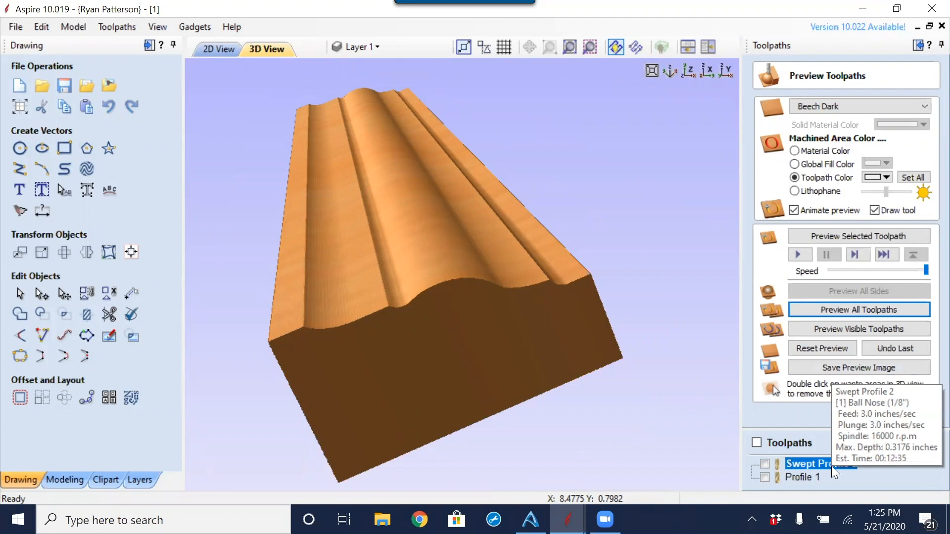
pyautogui.doubleClick(832, 466)
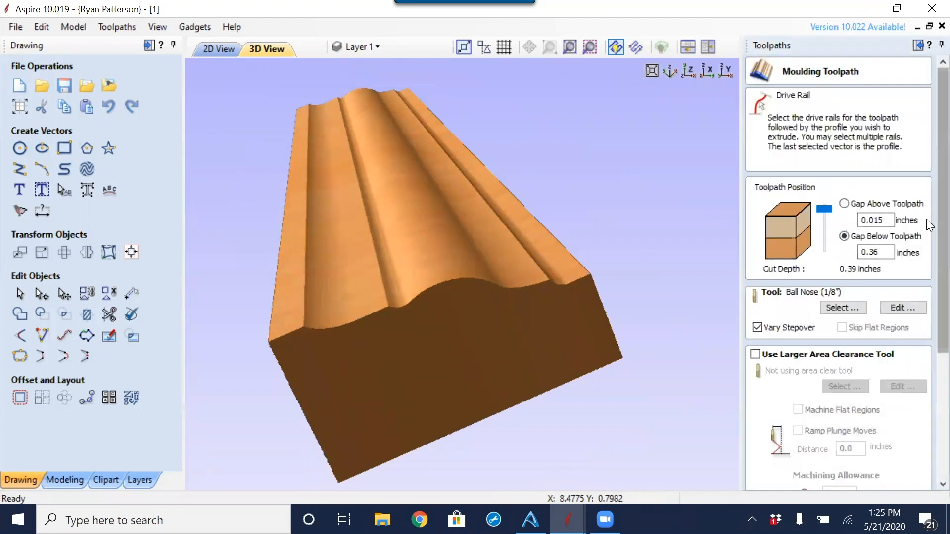
pyautogui.click(843, 306)
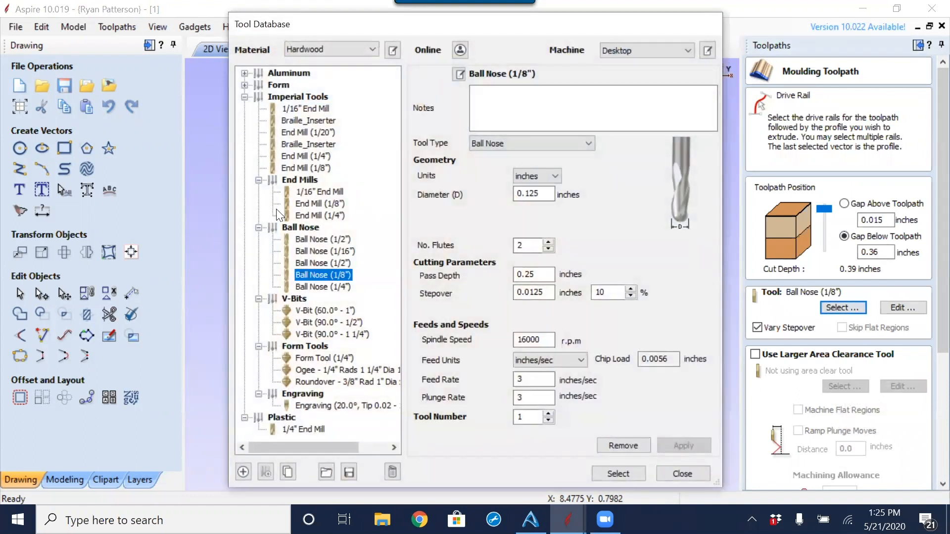
pyautogui.click(321, 287)
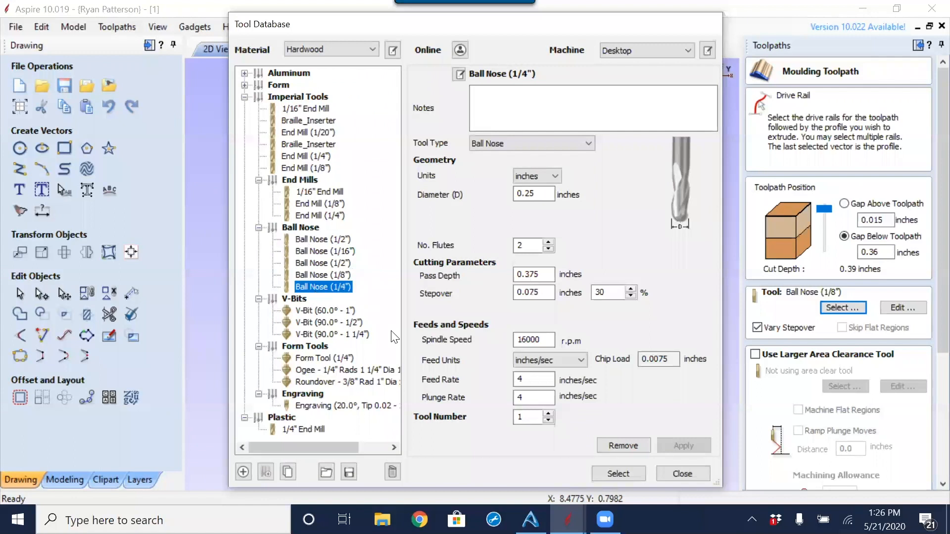
pyautogui.click(620, 475)
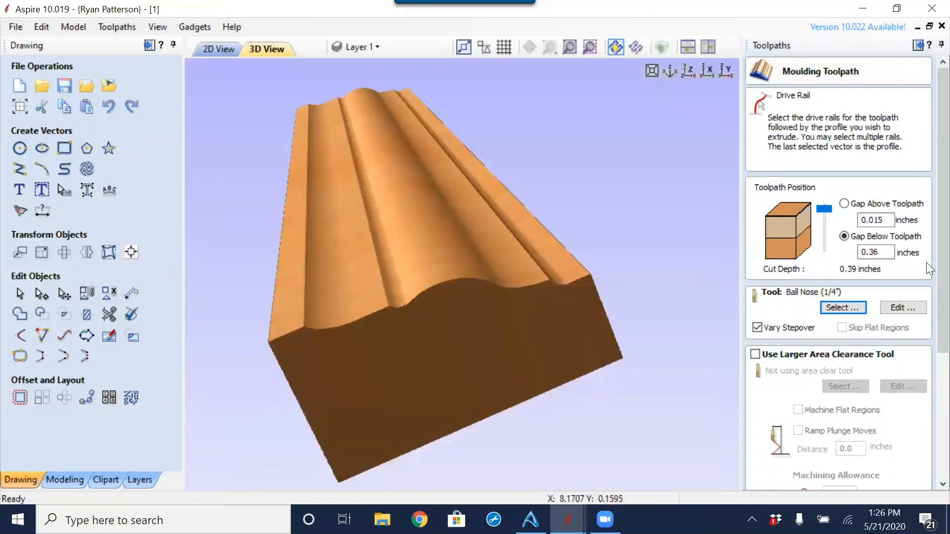
pyautogui.scroll(-5, 927, 277)
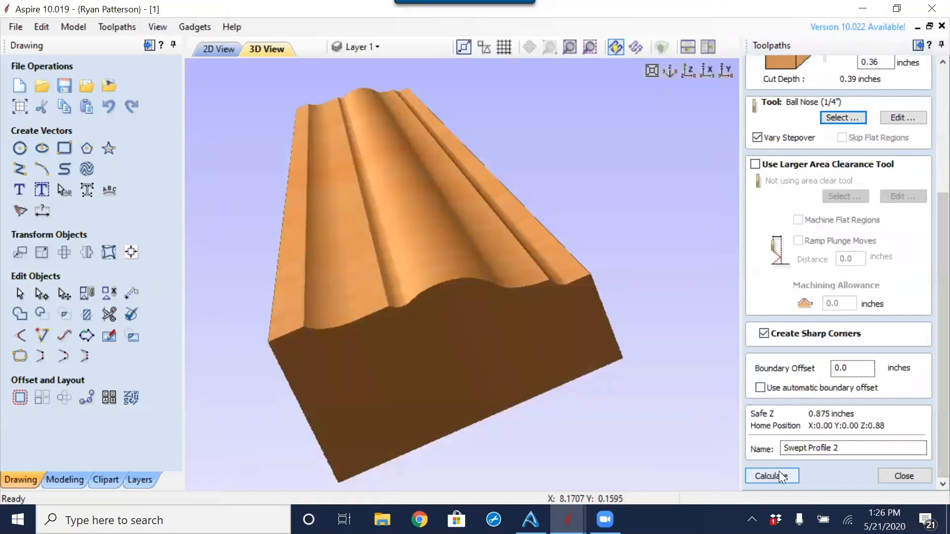
pyautogui.click(780, 476)
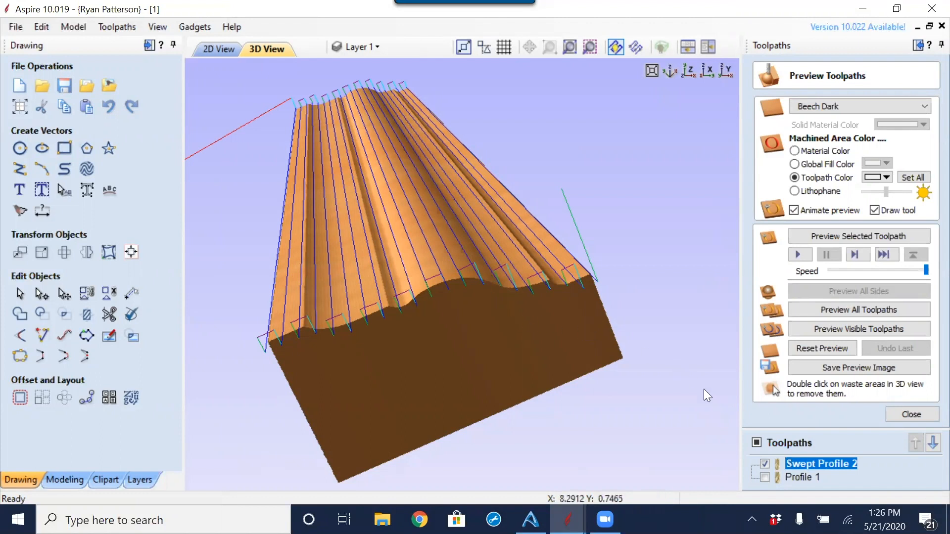
# Step: Reduce the 1/4" ball nose tool's stepover in the Swept Profile 2 moulding toolpath and recalculate it
pyautogui.doubleClick(833, 467)
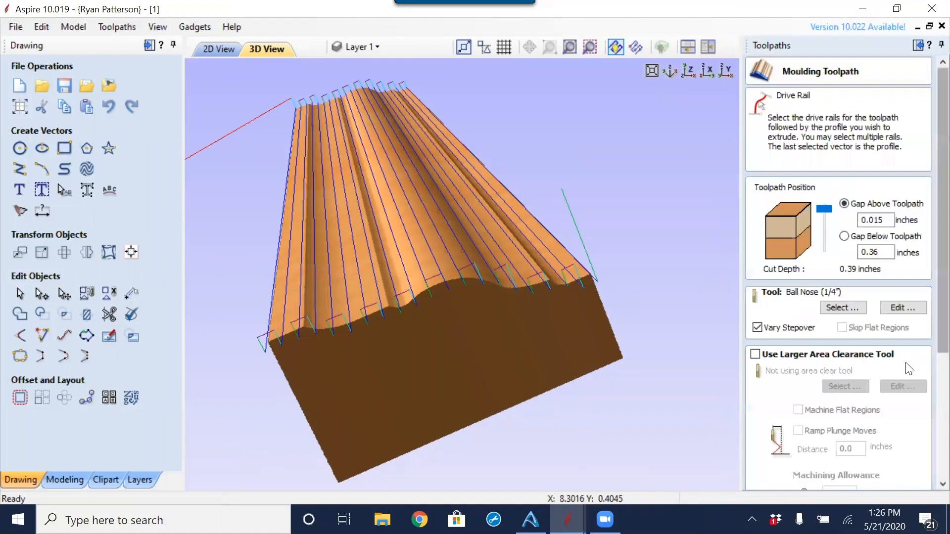
pyautogui.doubleClick(513, 283)
pyautogui.click(540, 461)
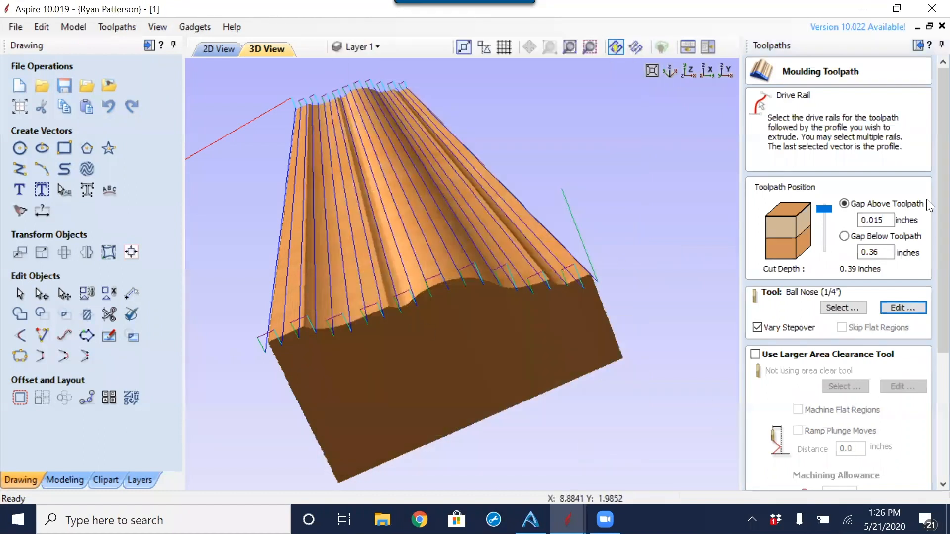
pyautogui.scroll(-3, 926, 347)
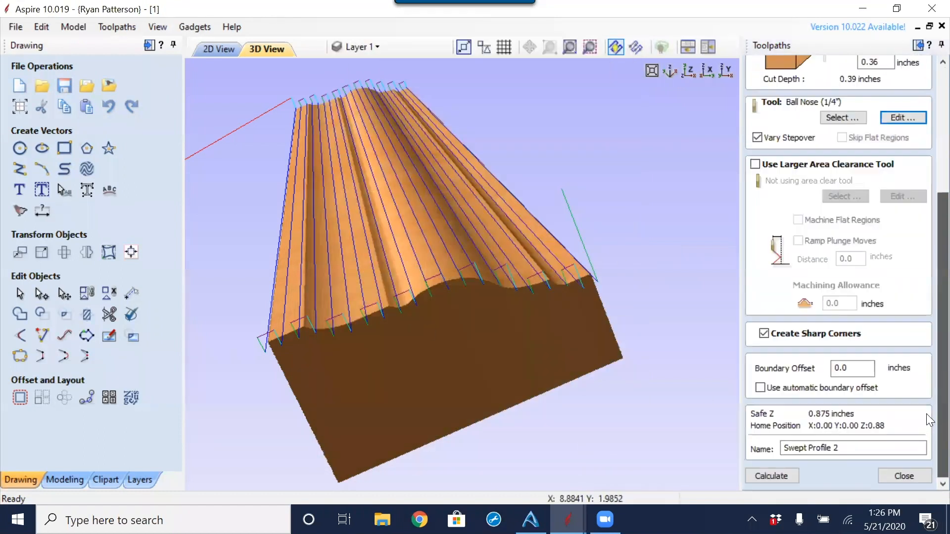
pyautogui.click(787, 478)
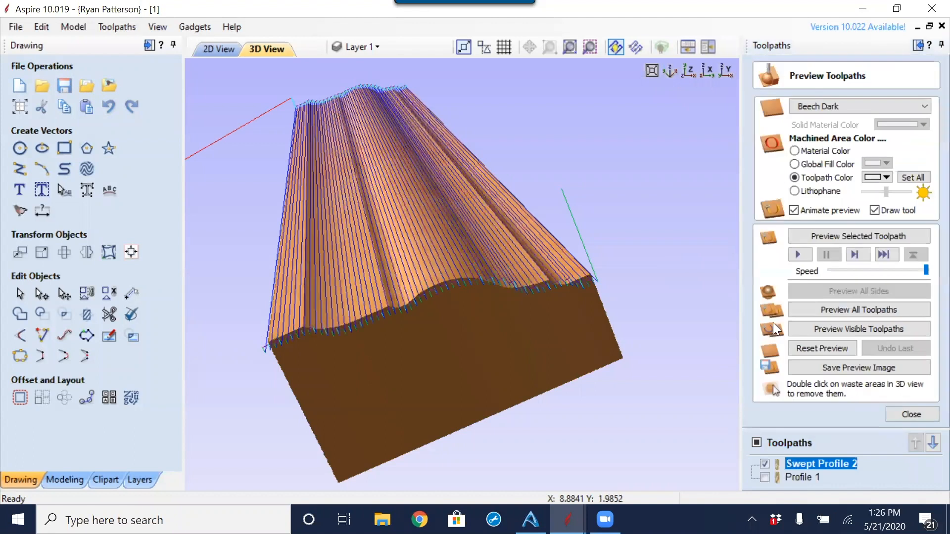
# Step: Reset the preview, simulate all toolpaths again and remove the waste material around the moulding
pyautogui.click(837, 351)
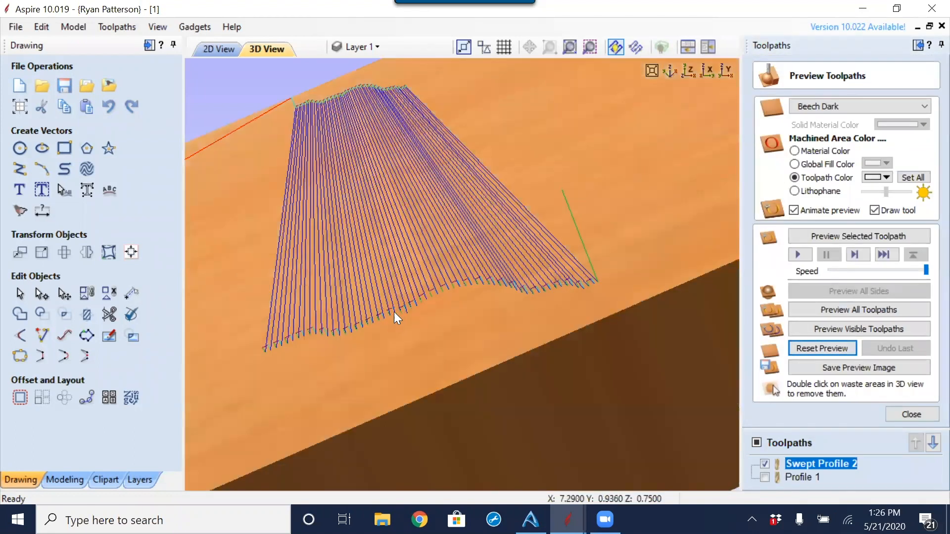
pyautogui.click(867, 312)
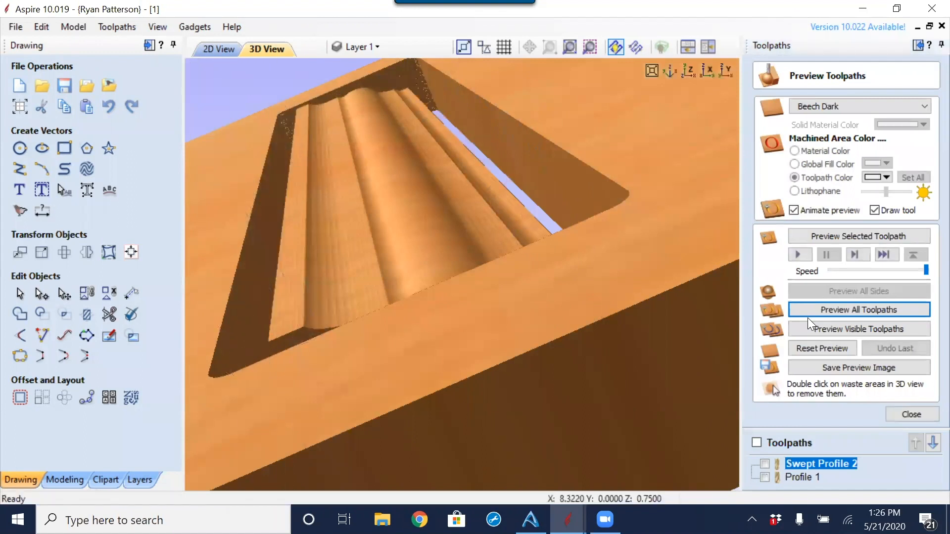
pyautogui.doubleClick(691, 163)
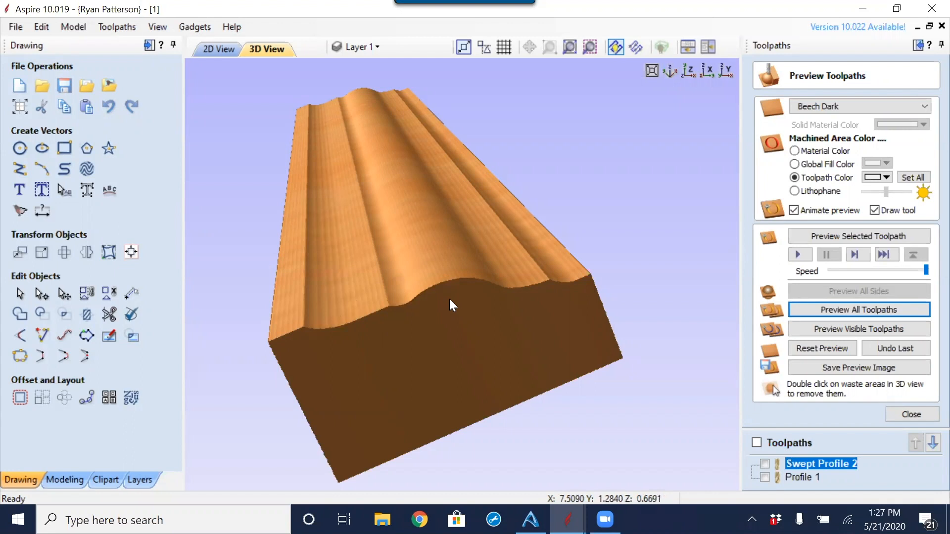
# Step: Change the Swept Profile 2 moulding toolpath's tool to Ball Nose (1/16") and recalculate it
pyautogui.doubleClick(827, 463)
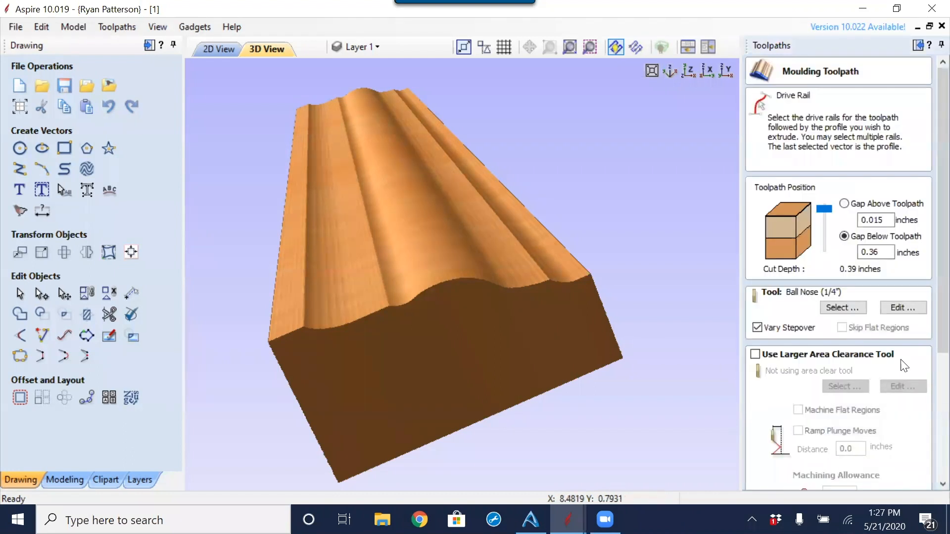
pyautogui.click(842, 308)
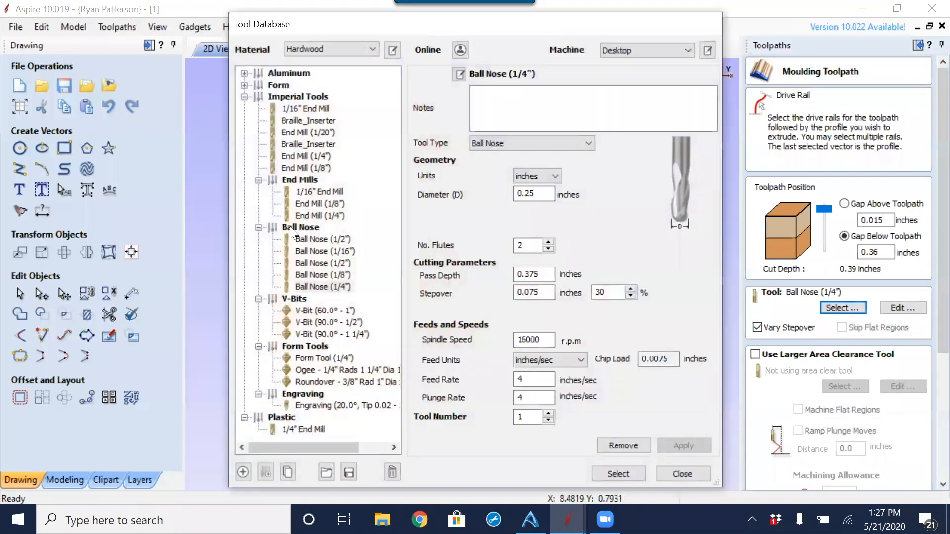
pyautogui.click(327, 252)
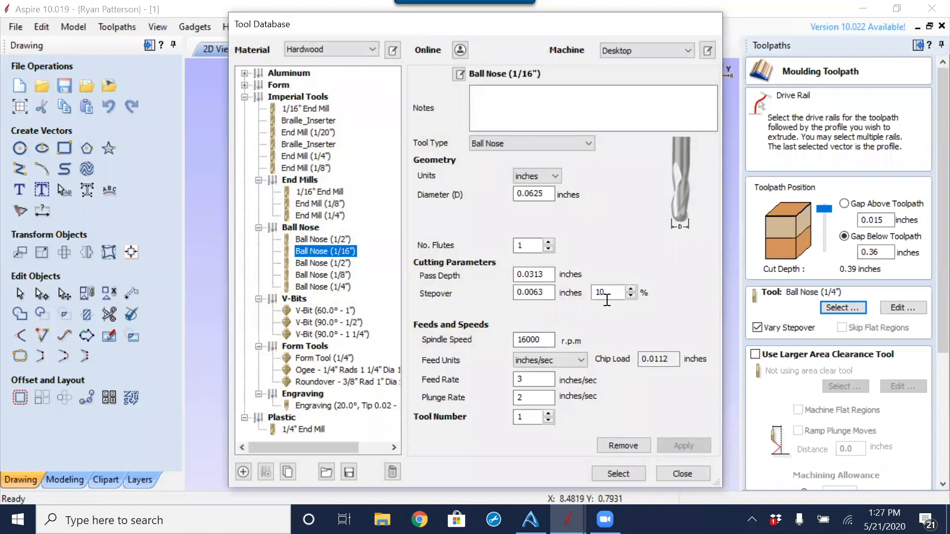
pyautogui.click(638, 474)
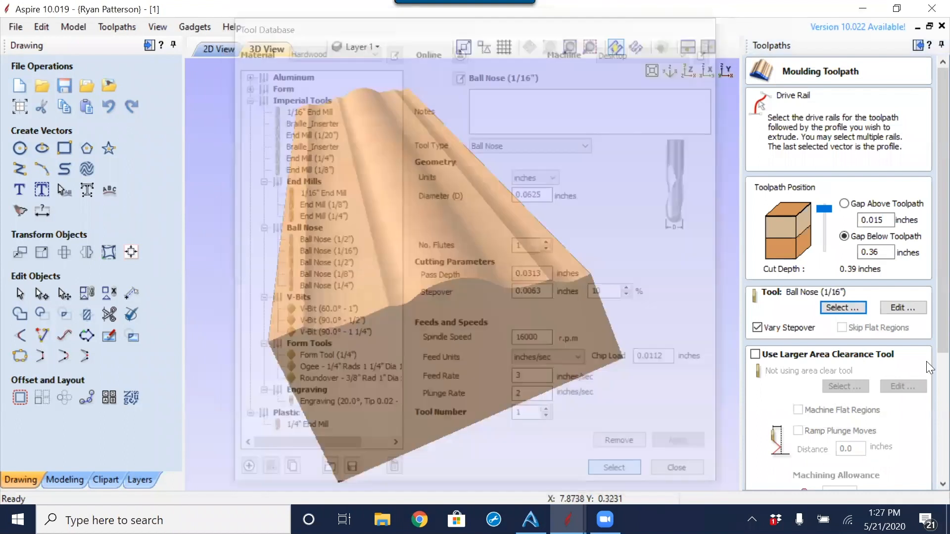
pyautogui.scroll(-4, 927, 381)
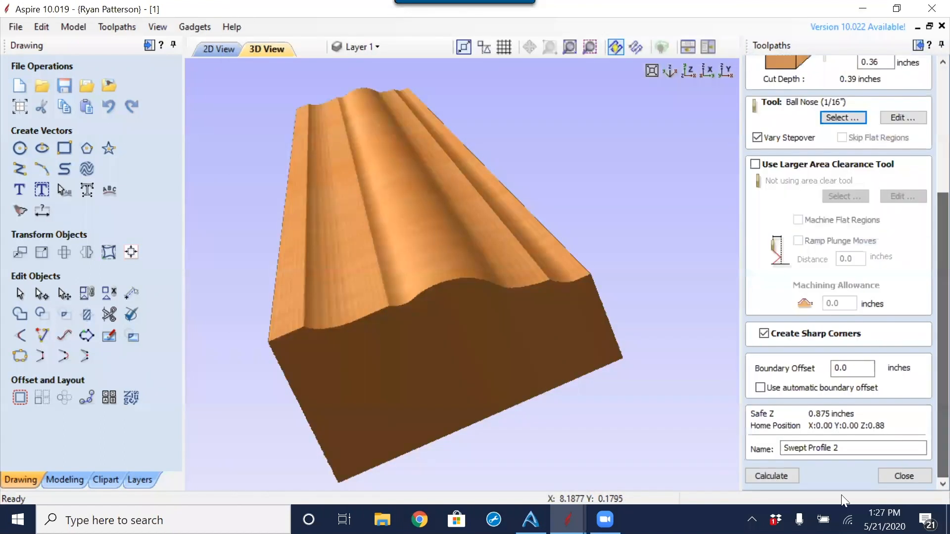
pyautogui.click(774, 477)
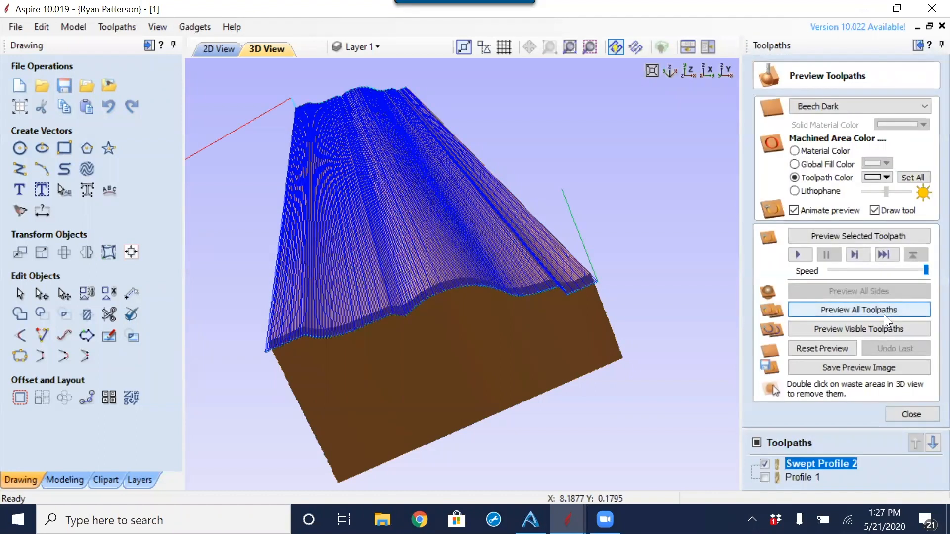
# Step: Clear the old simulation, preview all toolpaths with the 1/16" ball nose and remove the surrounding waste
pyautogui.click(822, 349)
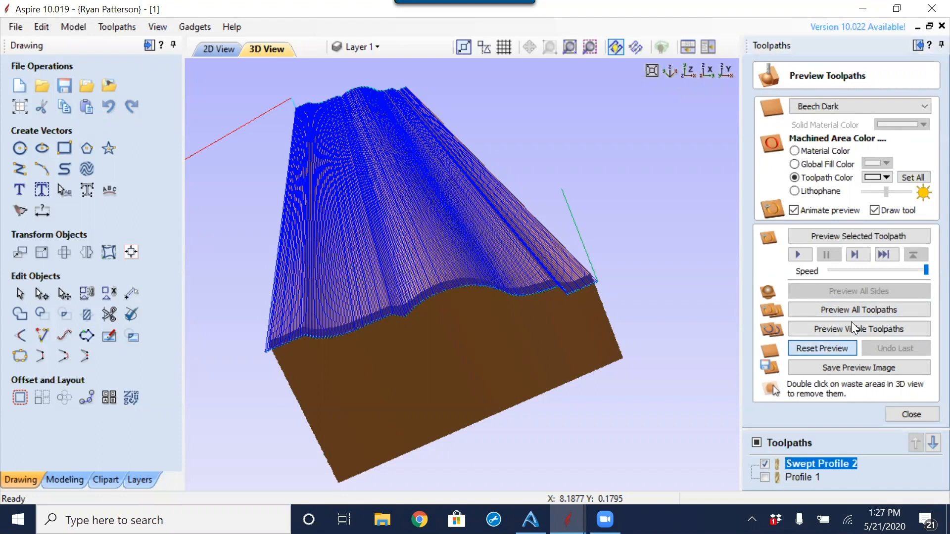
pyautogui.click(852, 314)
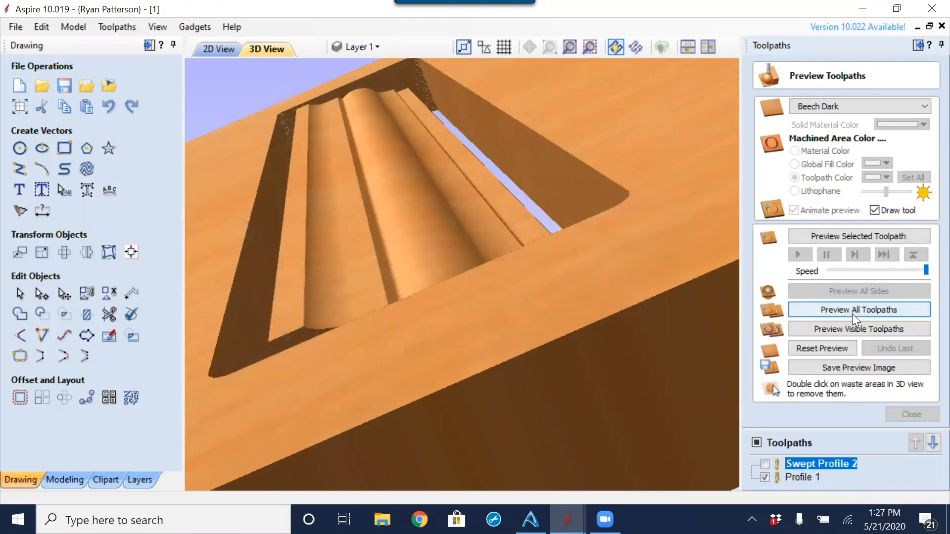
pyautogui.doubleClick(638, 148)
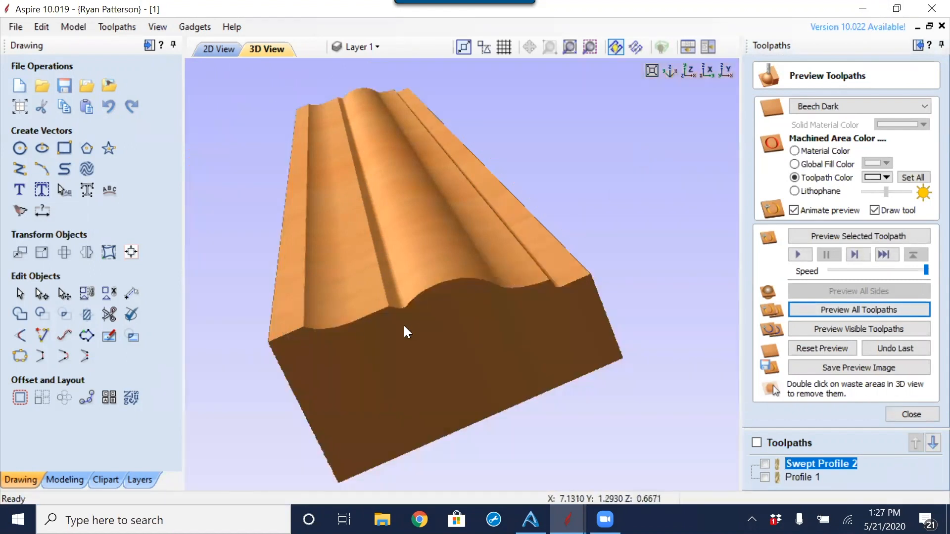
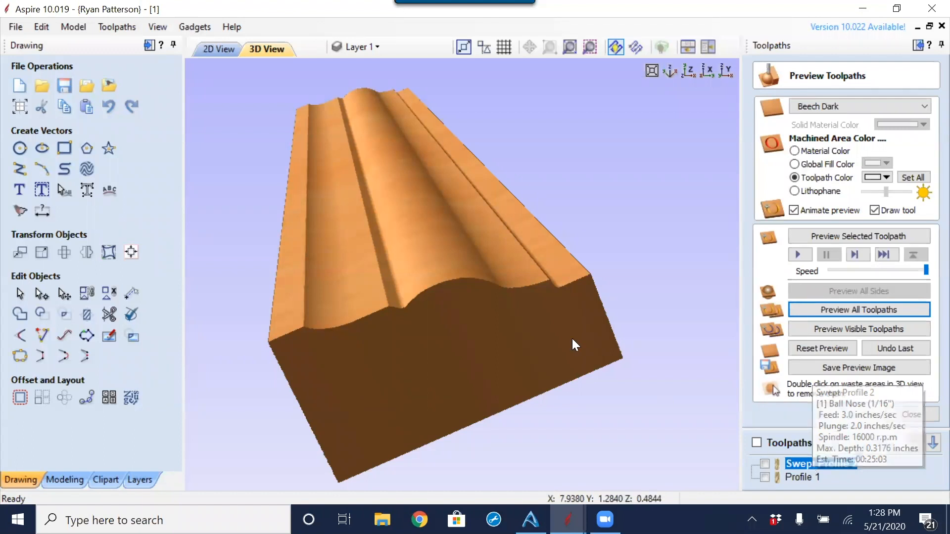
# Step: Review the cutting parameters of Swept Profile 2's Ball Nose (1/16") tool and inspect the moulding's carved surface up close
pyautogui.doubleClick(812, 463)
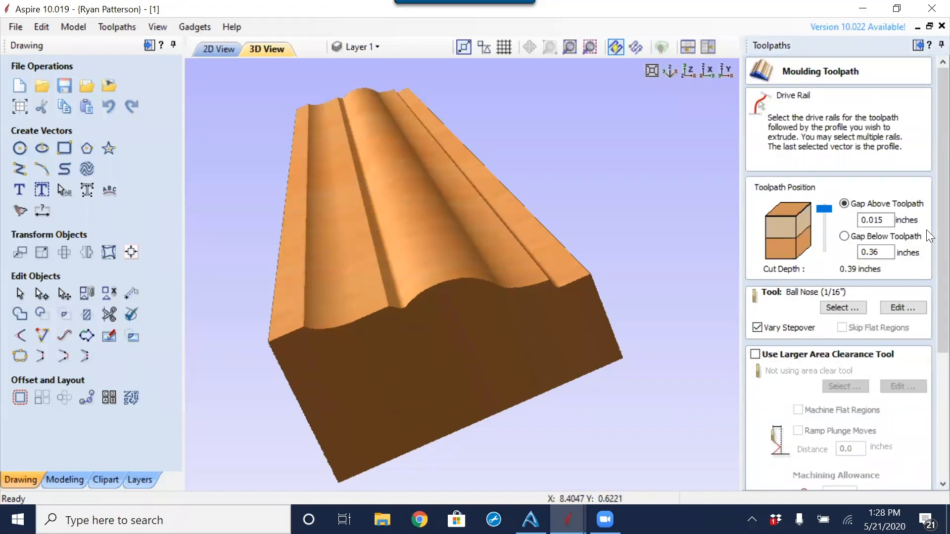
pyautogui.scroll(-3, 927, 229)
pyautogui.click(903, 204)
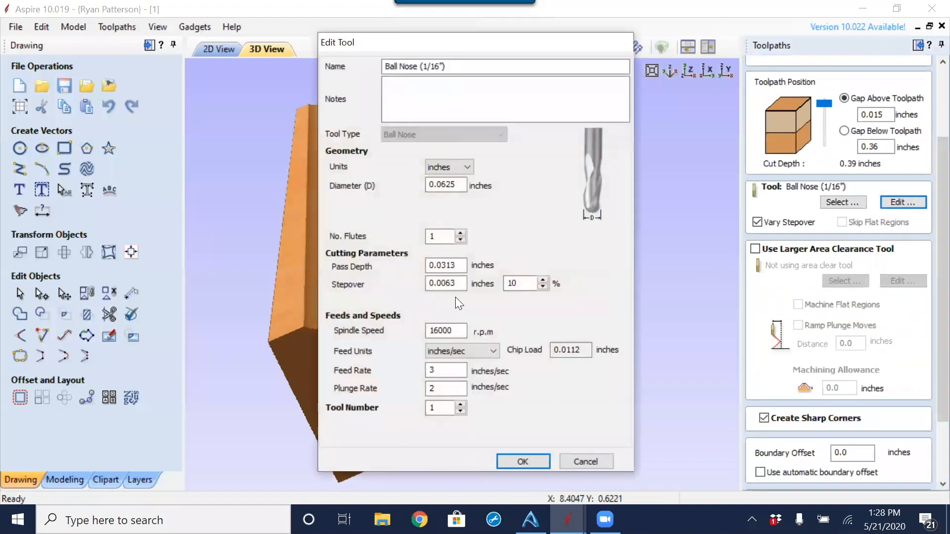
pyautogui.click(452, 286)
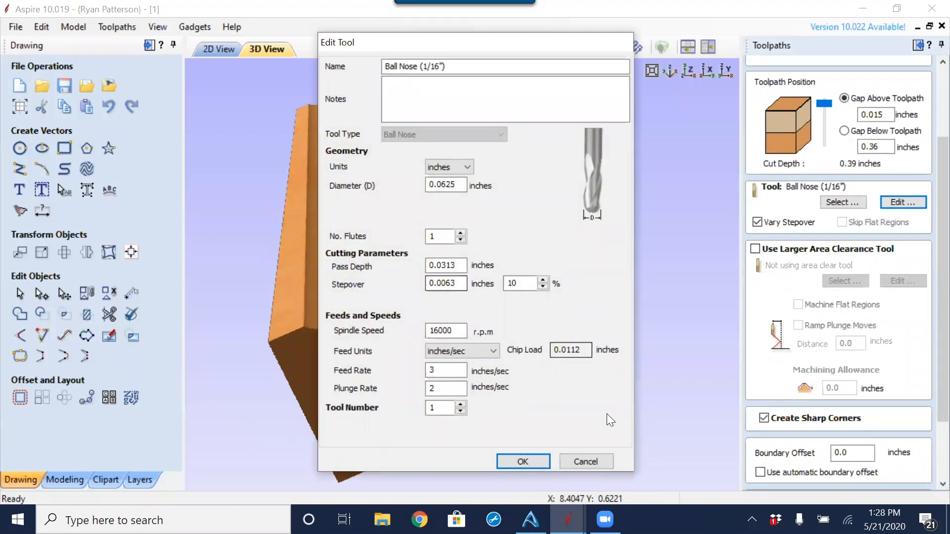
pyautogui.click(591, 459)
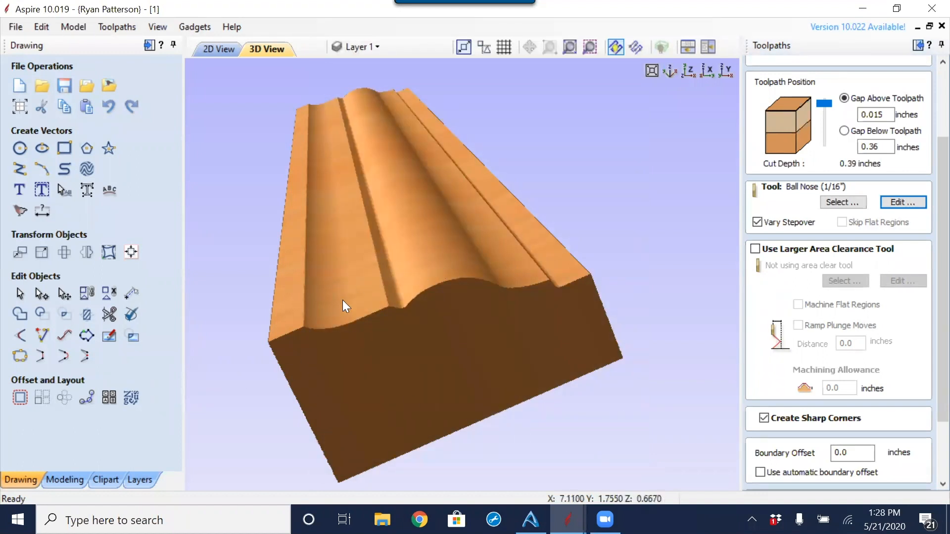
pyautogui.scroll(4, 386, 291)
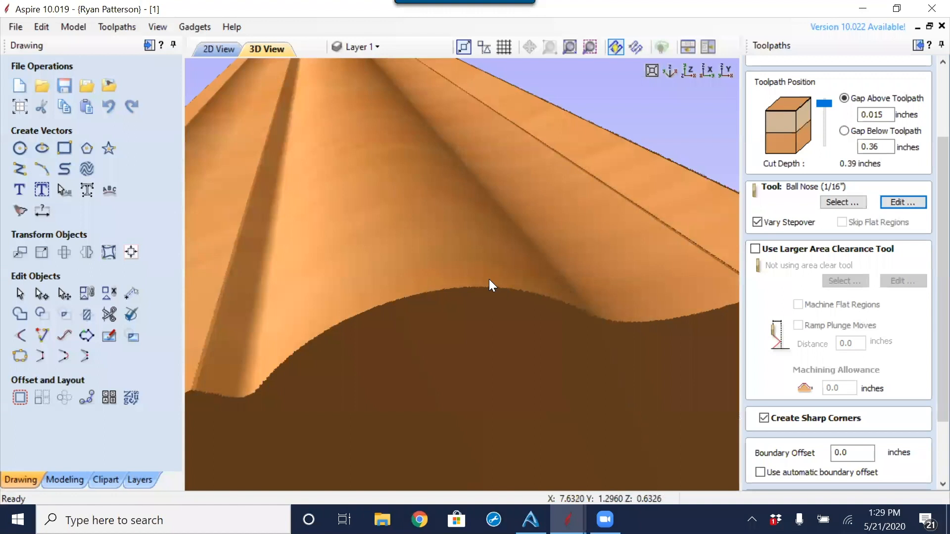
pyautogui.scroll(2, 472, 272)
pyautogui.scroll(-3, 463, 270)
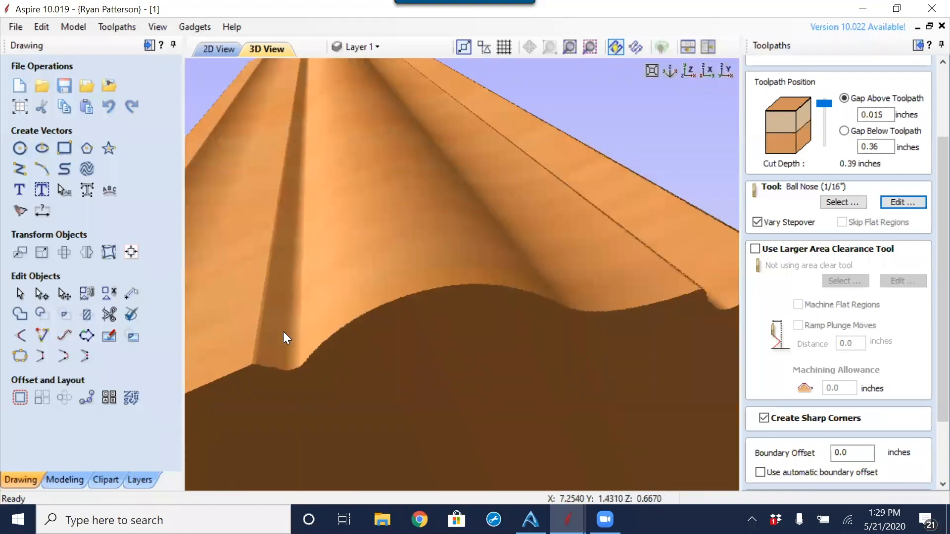
pyautogui.scroll(-3, 472, 265)
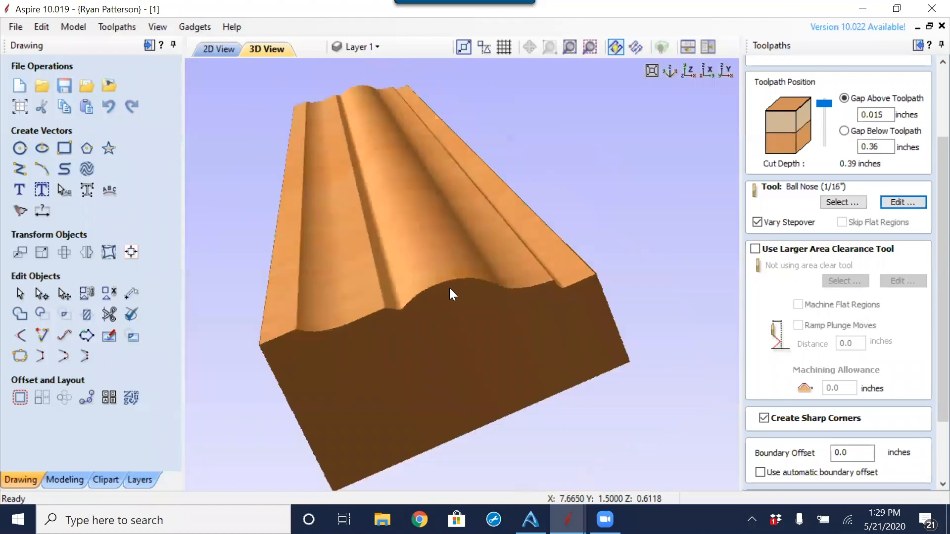
pyautogui.scroll(1, 400, 300)
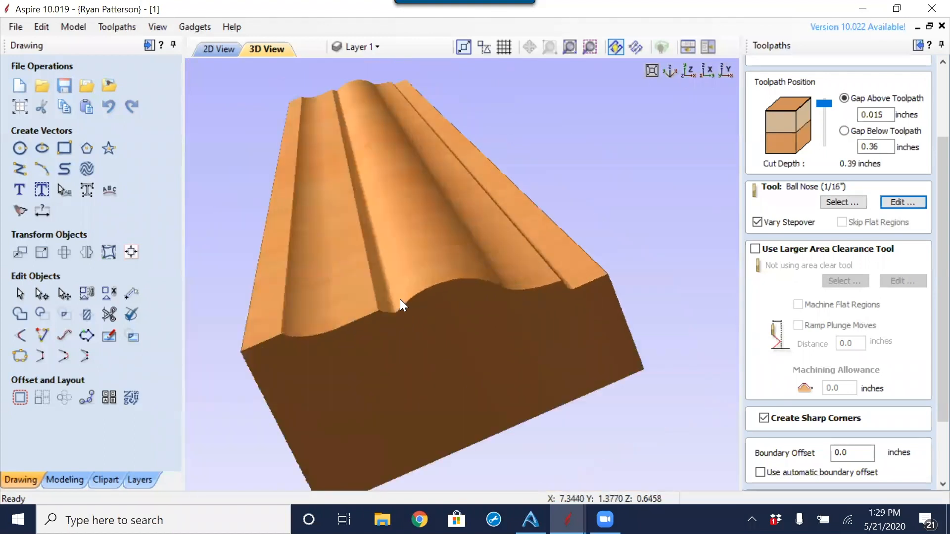
# Step: Set the Ball Nose (1/4") stepover to 10% in the tool database, assign that tool to Swept Profile 2 and recalculate the toolpath
pyautogui.click(839, 203)
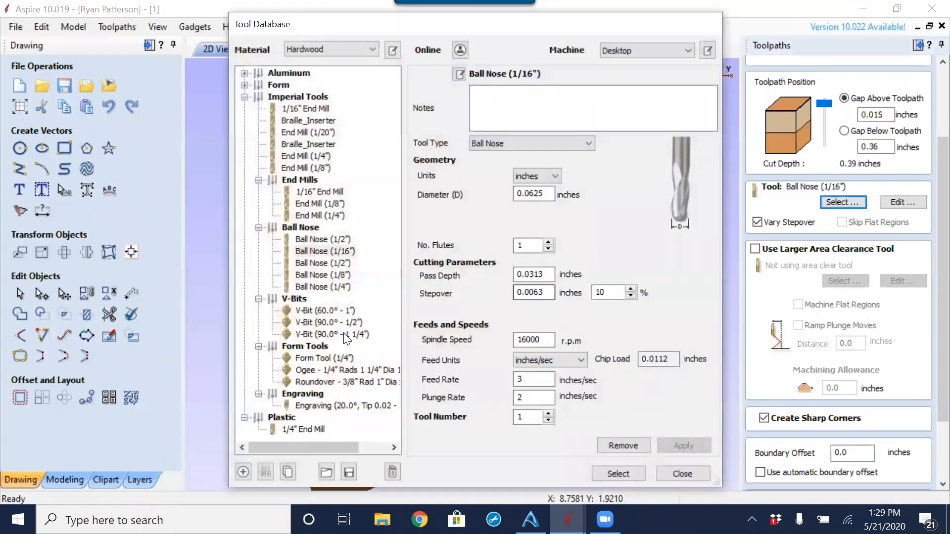
pyautogui.click(323, 287)
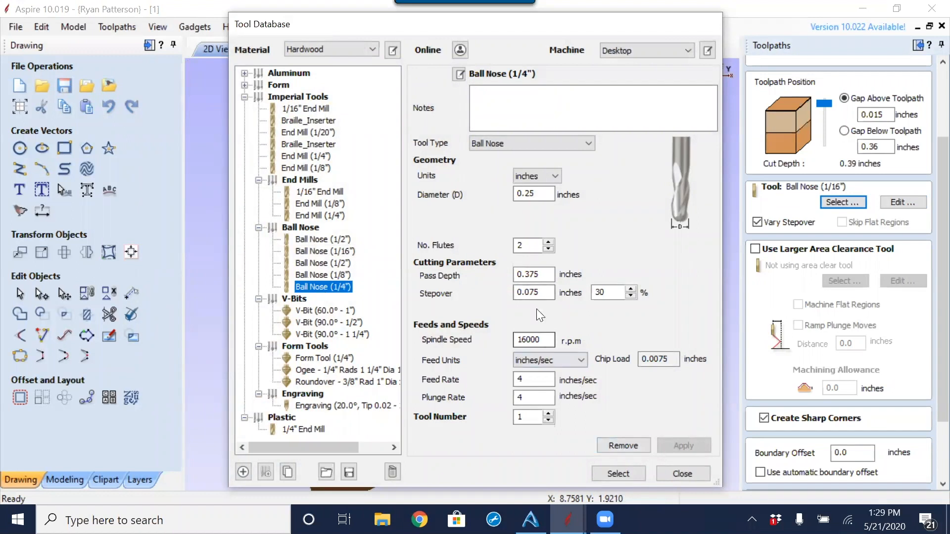
pyautogui.moveTo(615, 293); pyautogui.dragTo(563, 293)
pyautogui.write('10')
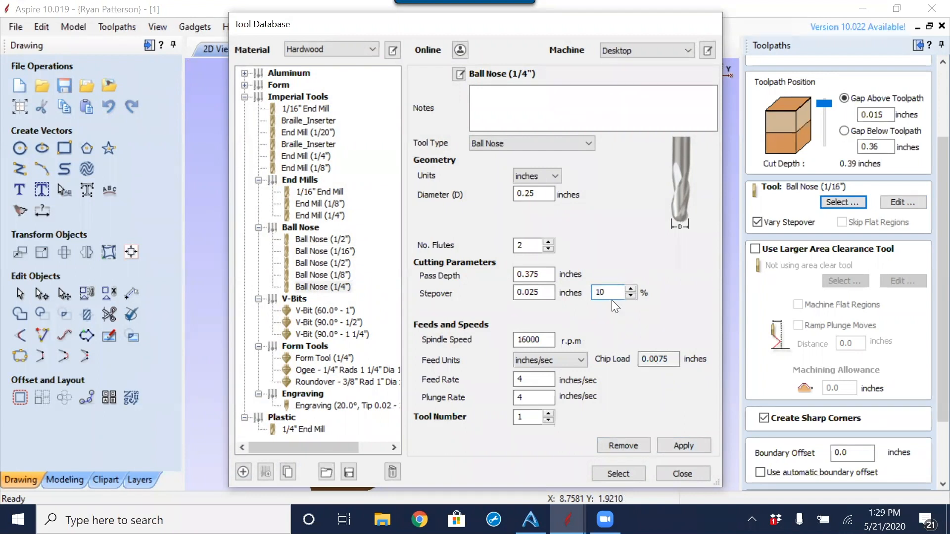
pyautogui.click(687, 444)
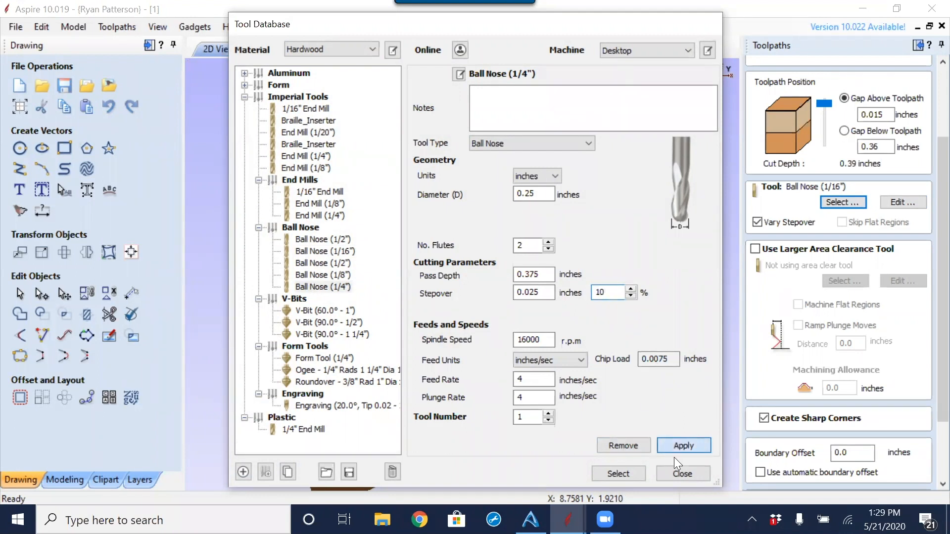
pyautogui.click(610, 473)
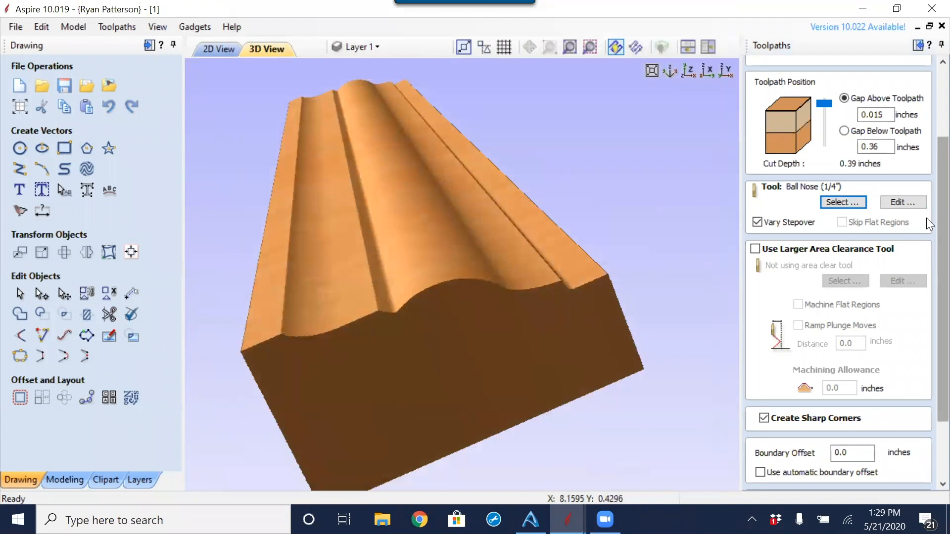
pyautogui.scroll(-3, 927, 291)
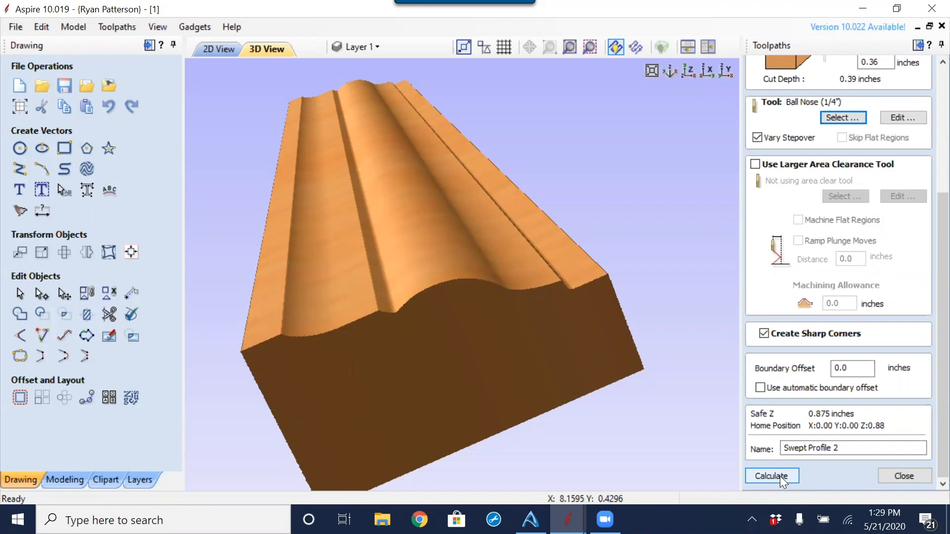
pyautogui.click(781, 477)
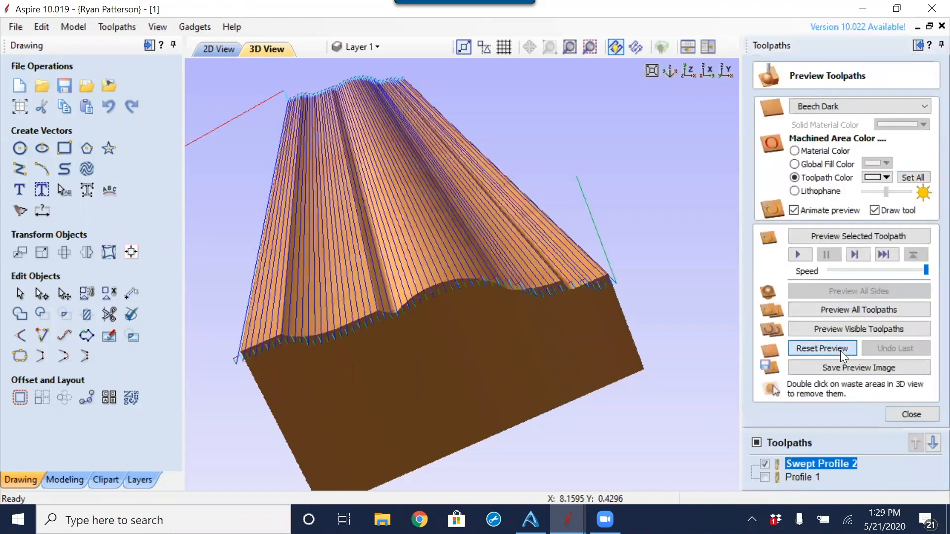
# Step: Reset the preview and simulate all toolpaths with the 1/4" ball nose at its 10% stepover
pyautogui.click(842, 348)
pyautogui.click(837, 309)
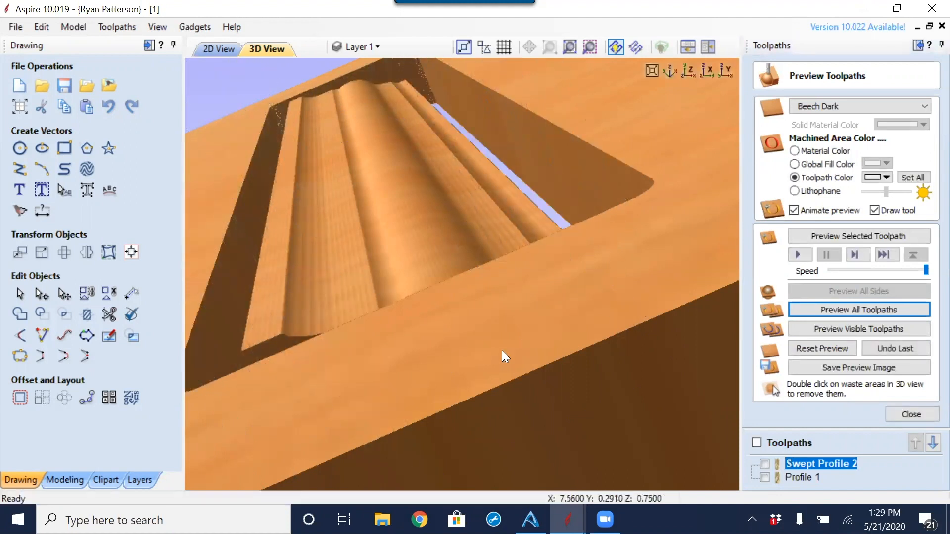
# Step: Set the stepover of Swept Profile 2's Ball Nose (1/4") to 0.0063 inches and recalculate the toolpath
pyautogui.doubleClick(821, 462)
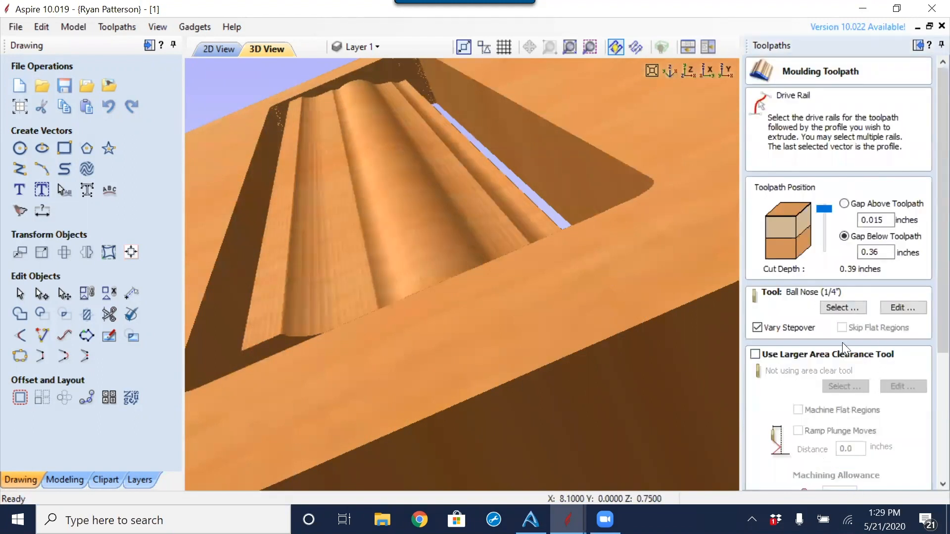
pyautogui.scroll(-3, 926, 219)
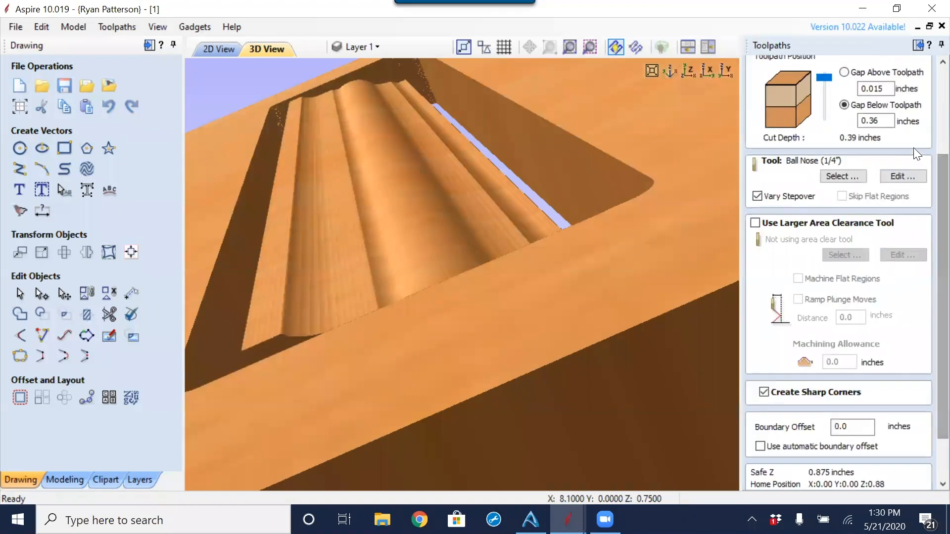
pyautogui.click(906, 176)
pyautogui.doubleClick(519, 283)
pyautogui.moveTo(498, 50); pyautogui.dragTo(672, 42)
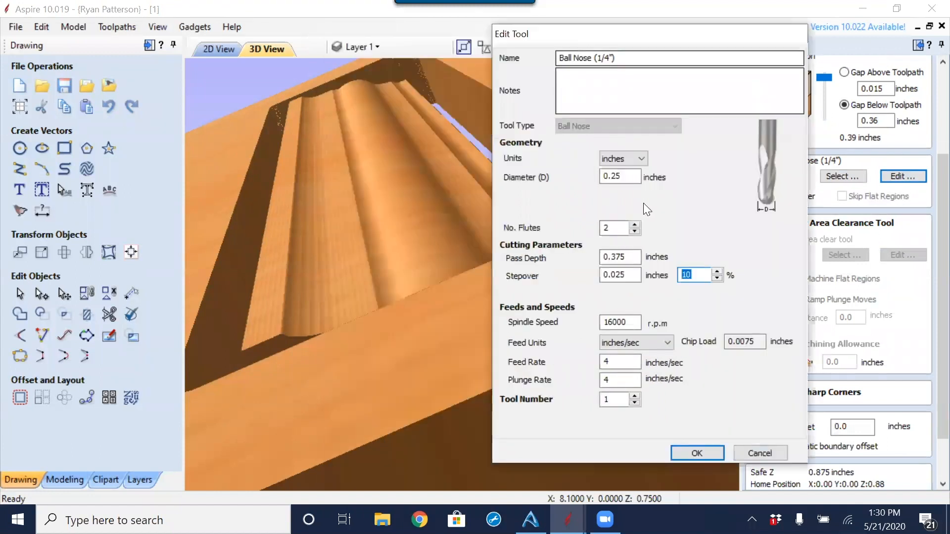
pyautogui.moveTo(630, 275); pyautogui.dragTo(616, 275)
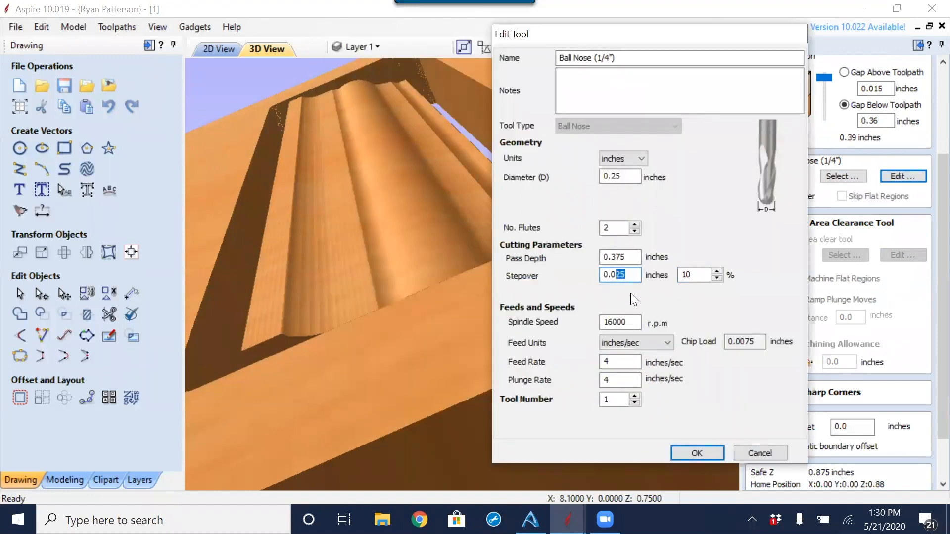
pyautogui.write('063')
pyautogui.click(700, 453)
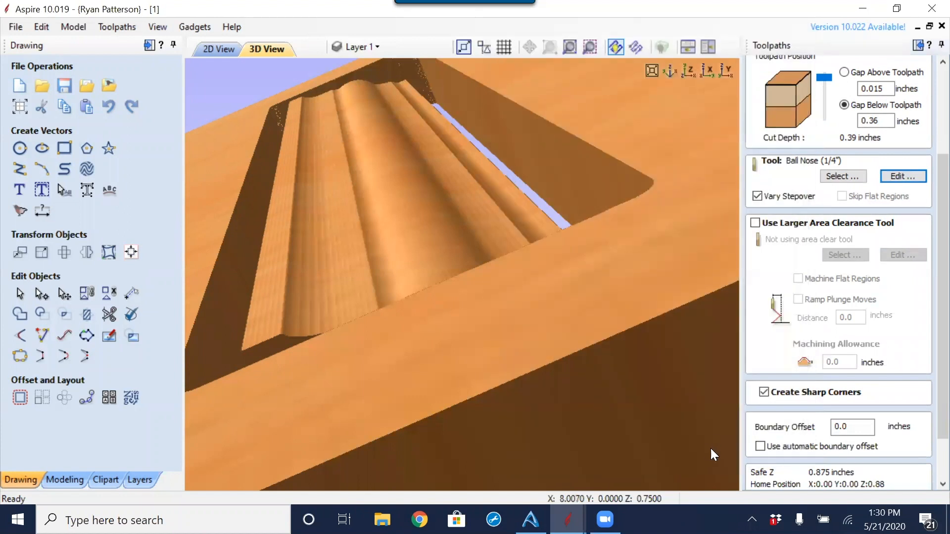
pyautogui.scroll(-3, 871, 316)
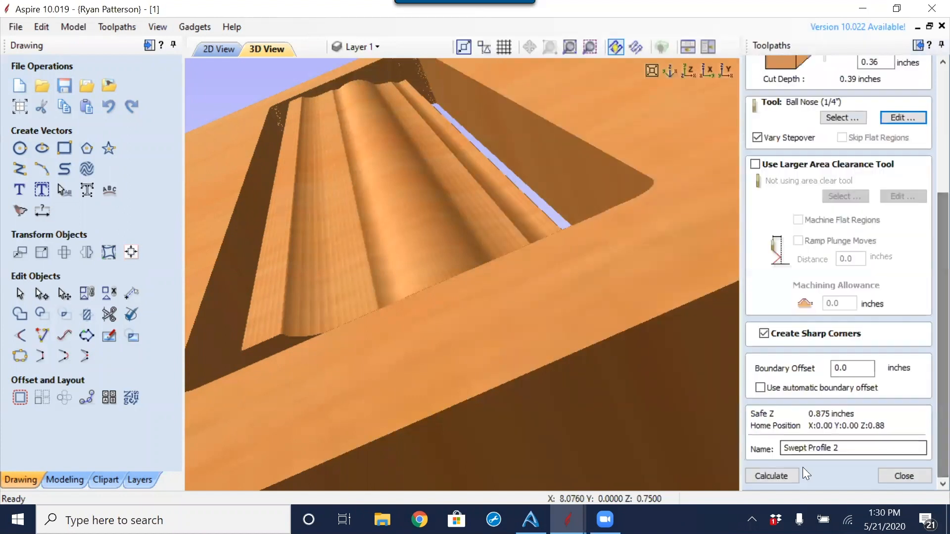
pyautogui.click(779, 476)
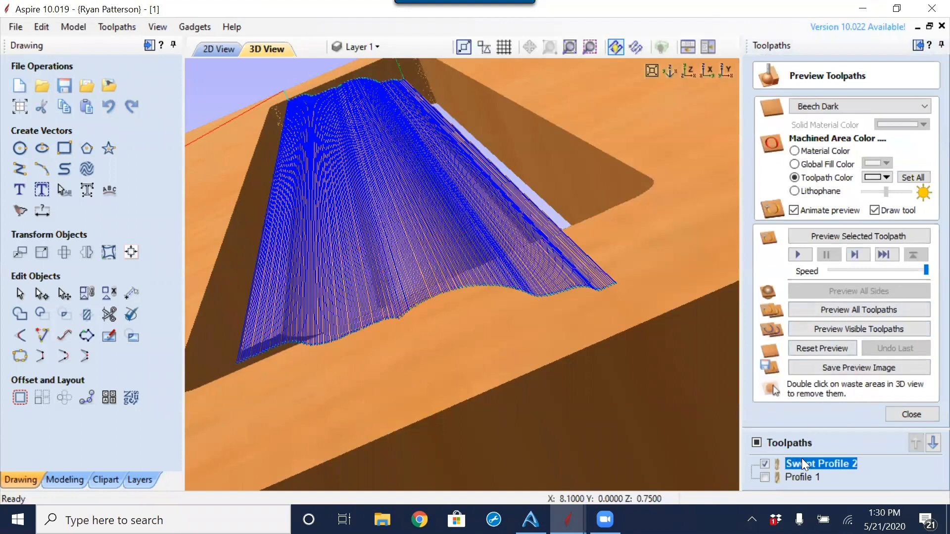
# Step: Preview the visible Swept Profile 2 toolpath, remove the surrounding waste and inspect the moulding's surface from several angles
pyautogui.click(840, 330)
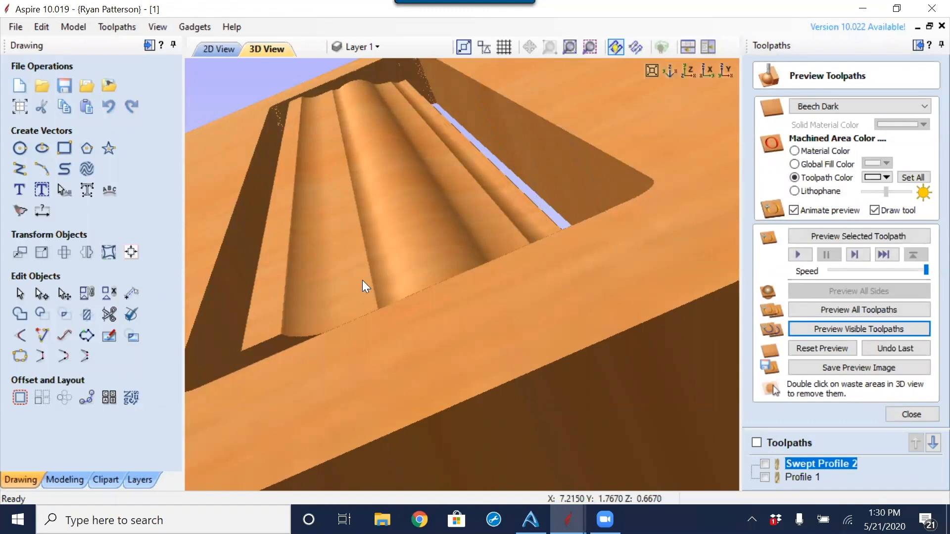
pyautogui.scroll(3, 359, 278)
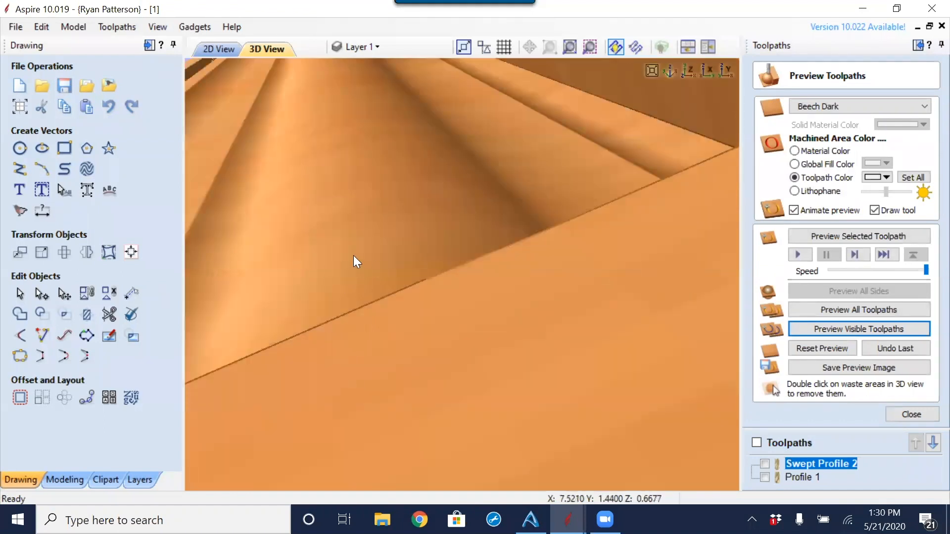
pyautogui.scroll(2, 354, 255)
pyautogui.scroll(-4, 353, 258)
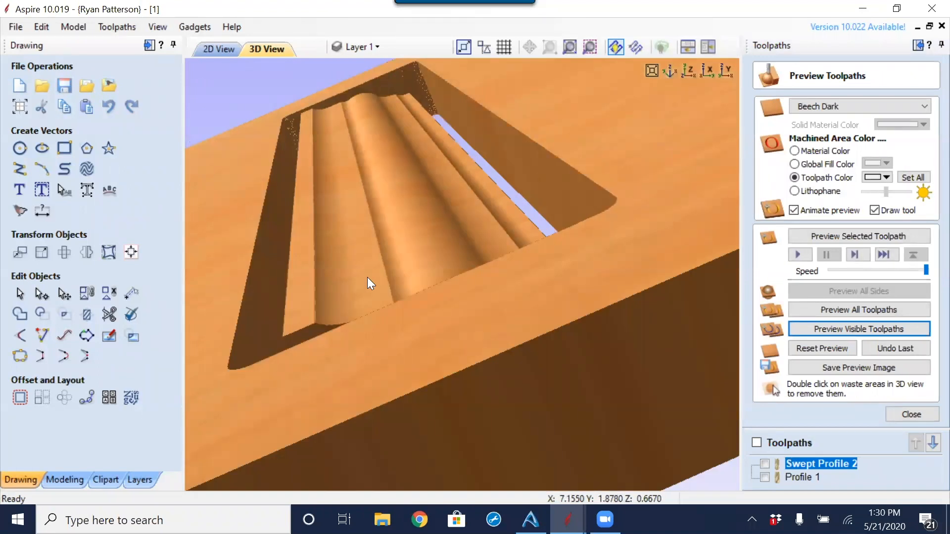
pyautogui.moveTo(823, 464)
pyautogui.doubleClick(450, 327)
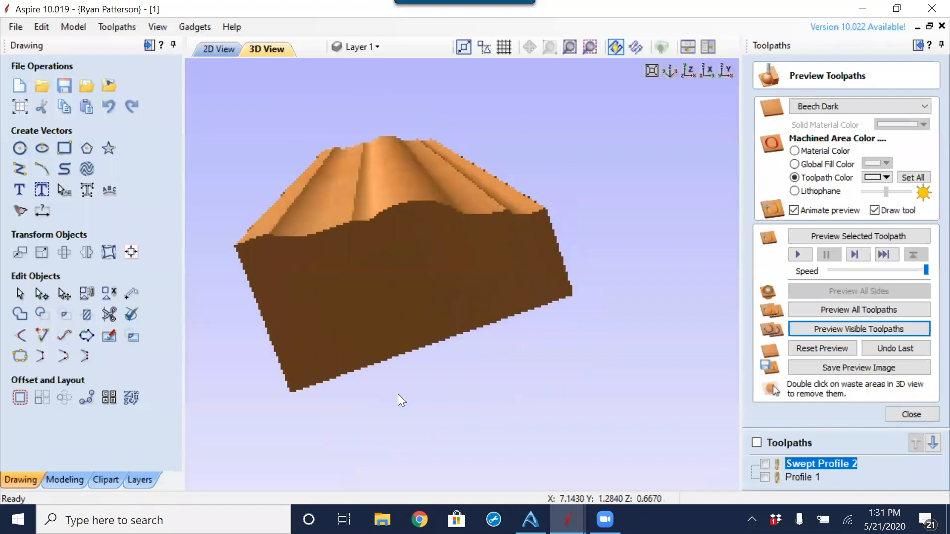
pyautogui.scroll(3, 402, 404)
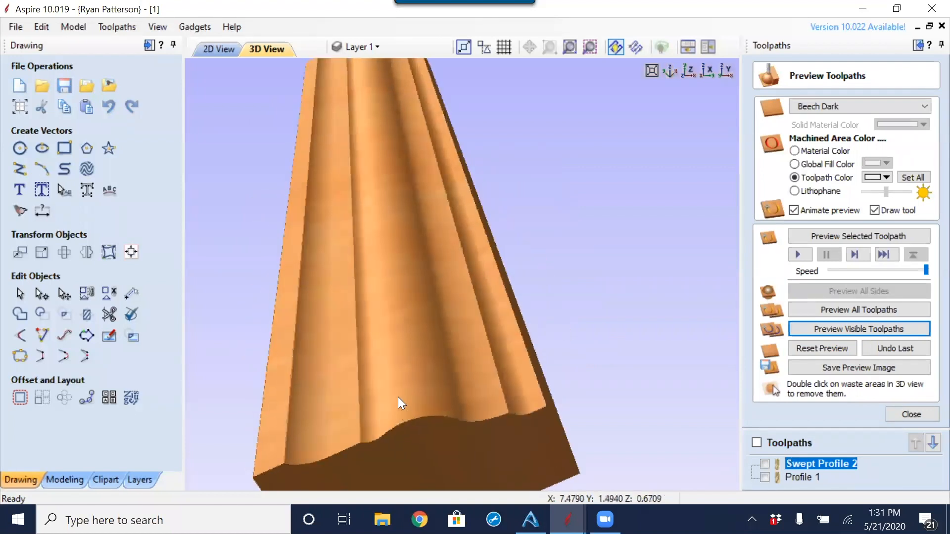
pyautogui.scroll(-2, 391, 371)
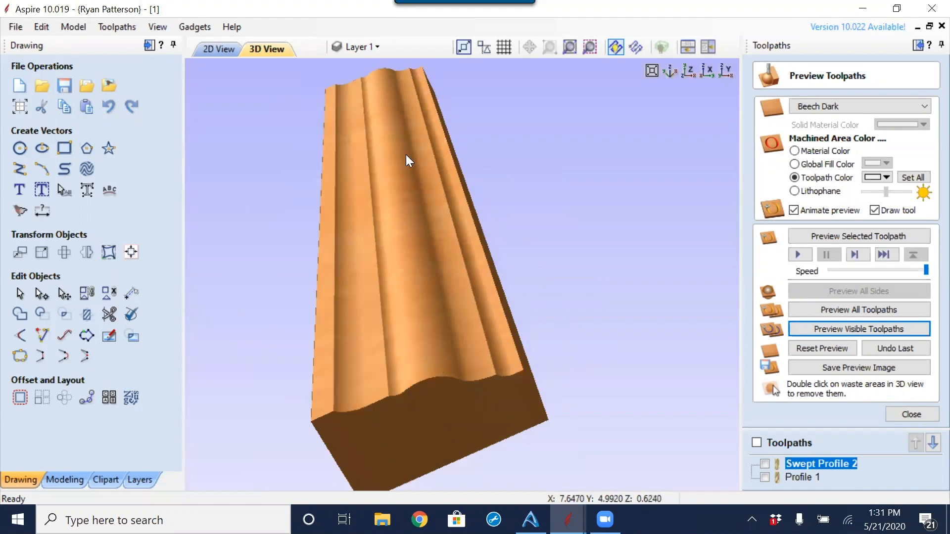
pyautogui.moveTo(457, 411); pyautogui.dragTo(448, 399)
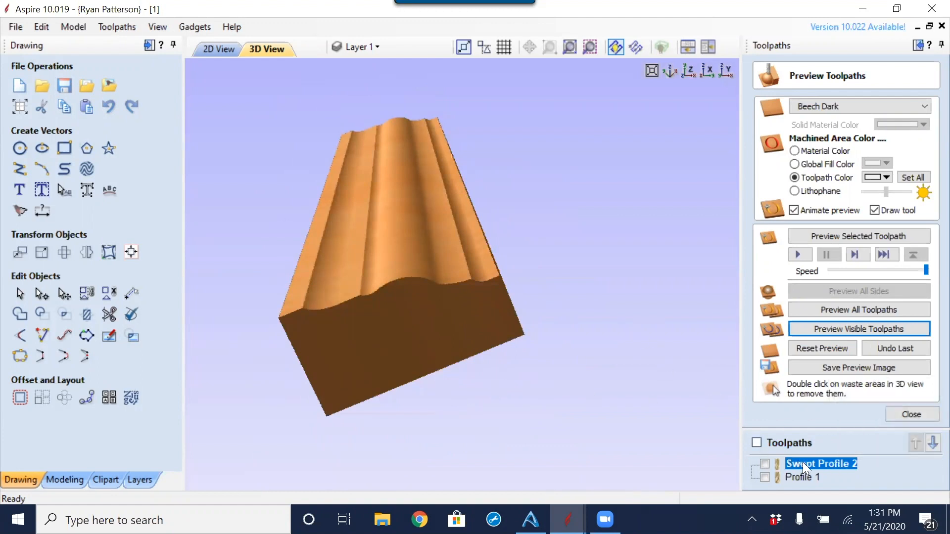
# Step: Show the Swept Profile 2 toolpath lines on the moulding and examine their spacing up close
pyautogui.moveTo(803, 463)
pyautogui.click(764, 464)
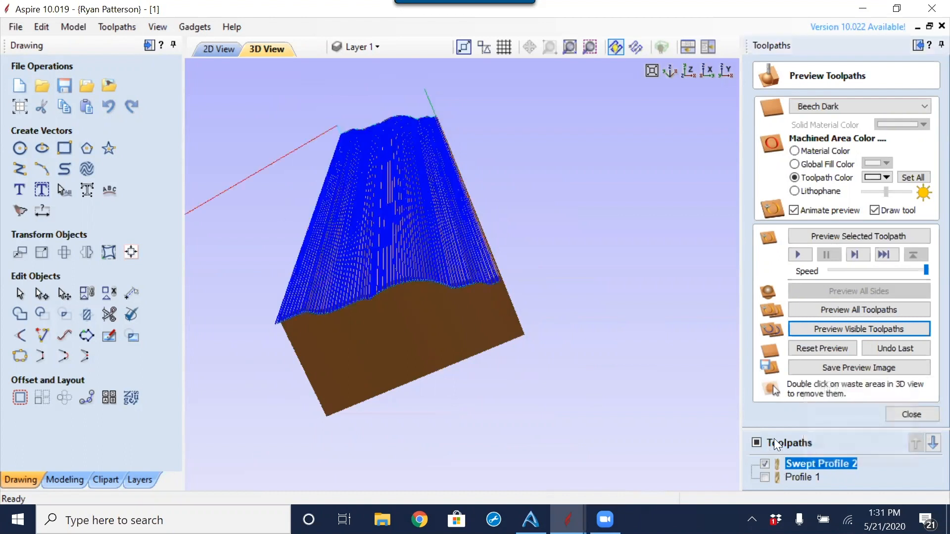
pyautogui.scroll(5, 506, 302)
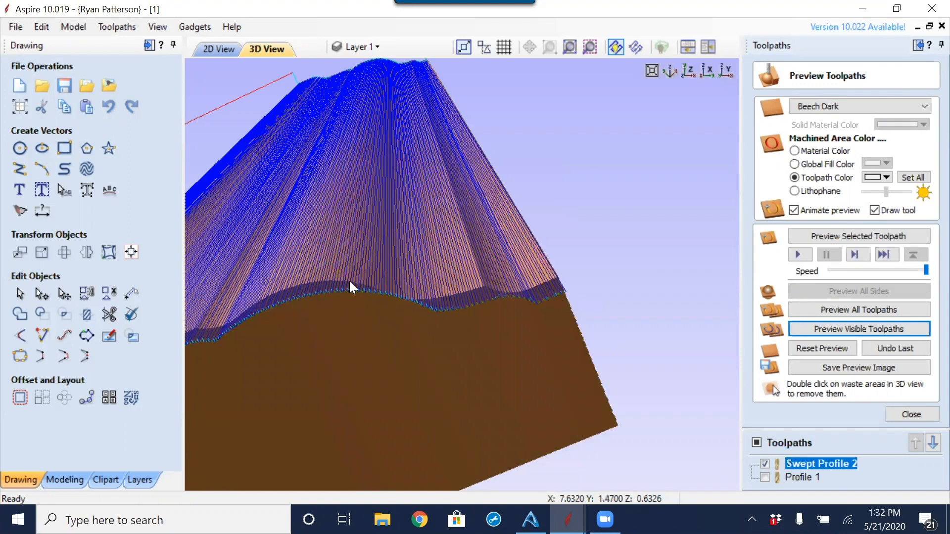
# Step: Set the stepover of Swept Profile 2's Ball Nose (1/4") to 10% and recalculate the toolpath
pyautogui.doubleClick(826, 465)
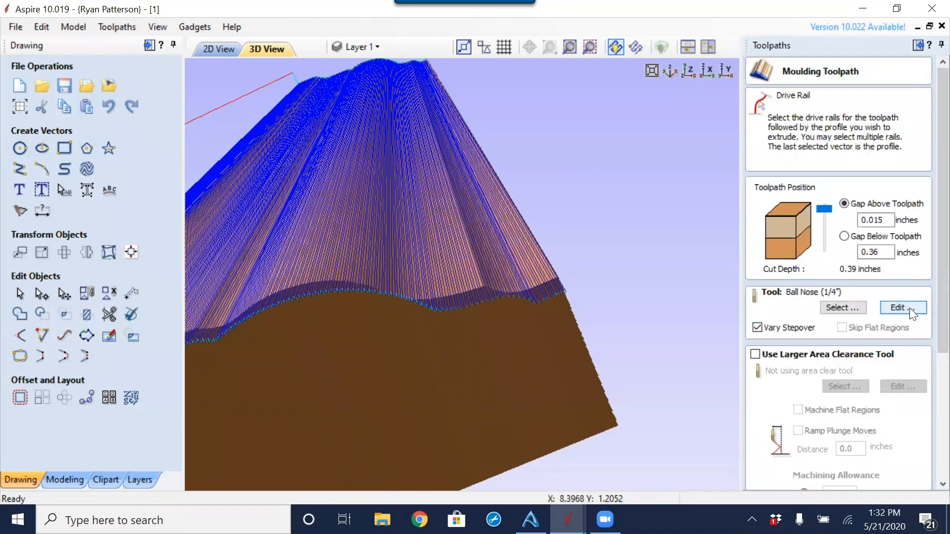
pyautogui.click(910, 308)
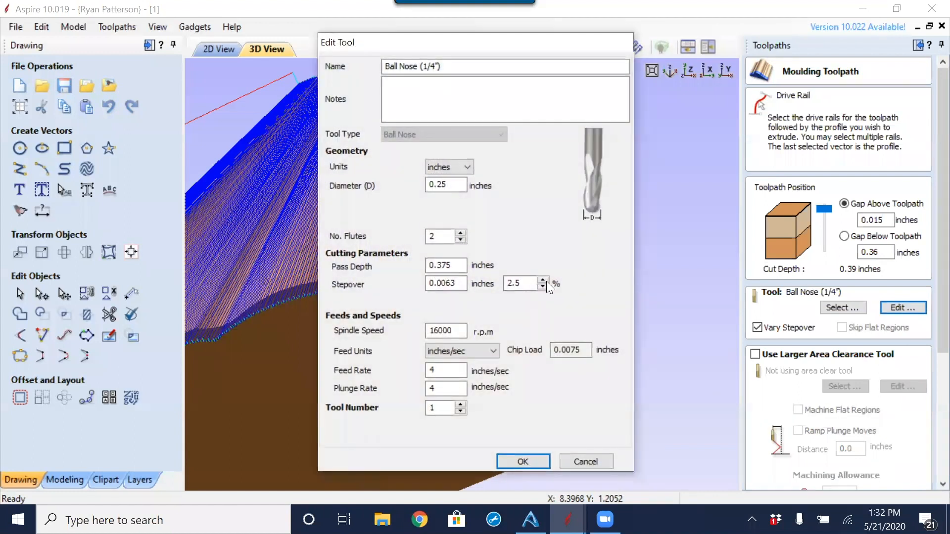
pyautogui.doubleClick(529, 283)
pyautogui.write('10')
pyautogui.click(522, 462)
pyautogui.scroll(-5, 926, 218)
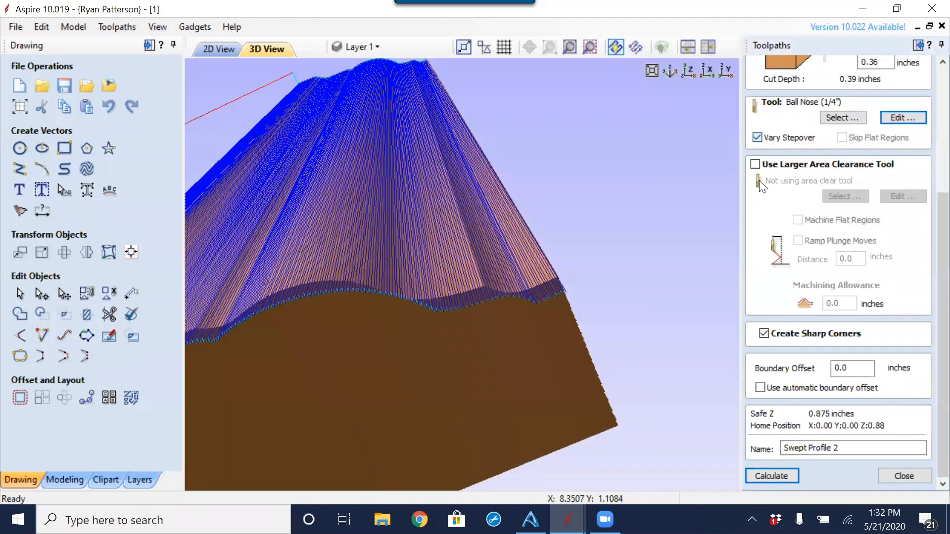
pyautogui.click(780, 476)
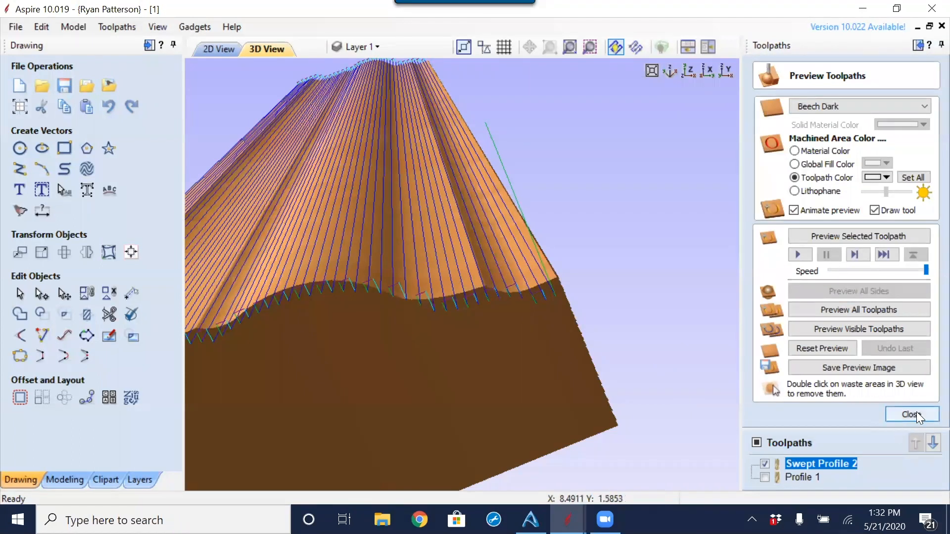
# Step: Reset the preview, simulate all toolpaths with the recalculated passes and remove the waste around the moulding
pyautogui.click(833, 352)
pyautogui.click(842, 310)
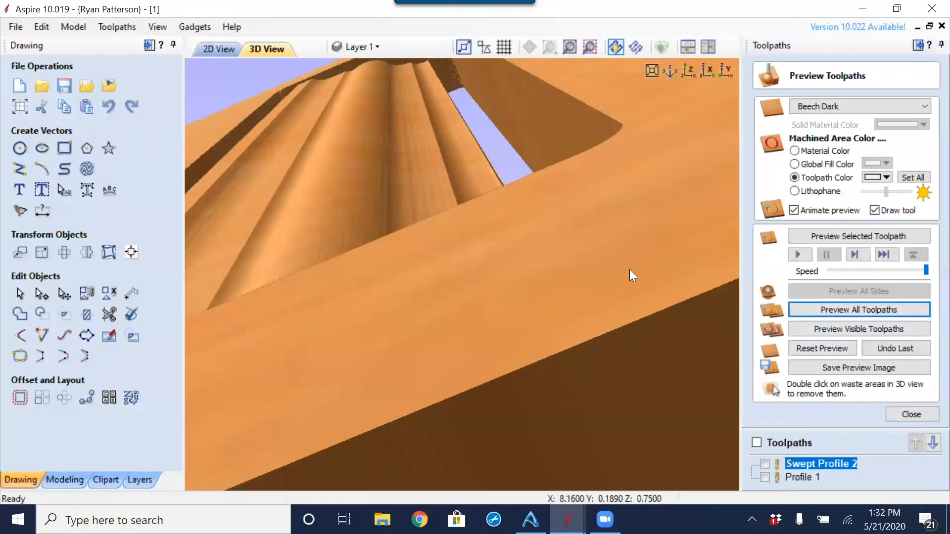
pyautogui.scroll(-5, 627, 270)
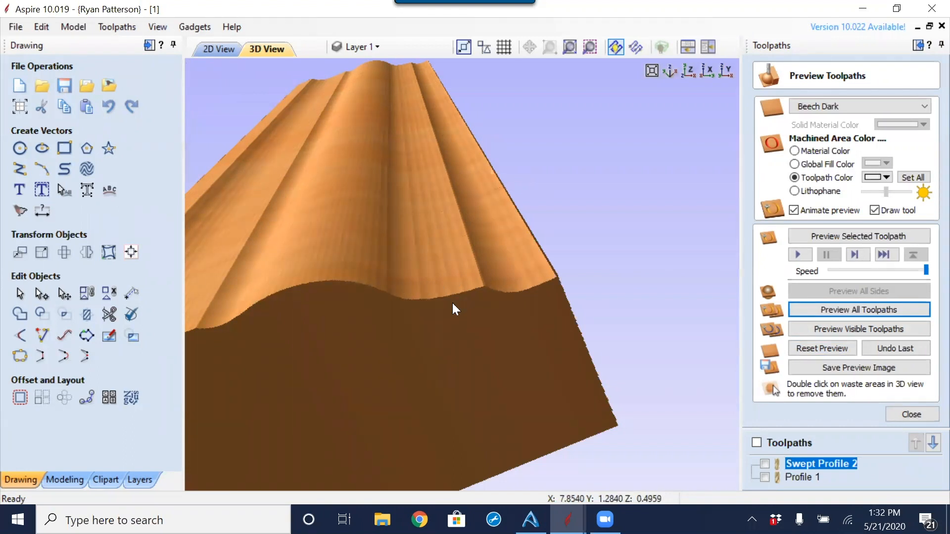
# Step: Recalculate Swept Profile 2 with Vary Stepover enabled and inspect the spacing of its passes at the moulding's end
pyautogui.click(766, 464)
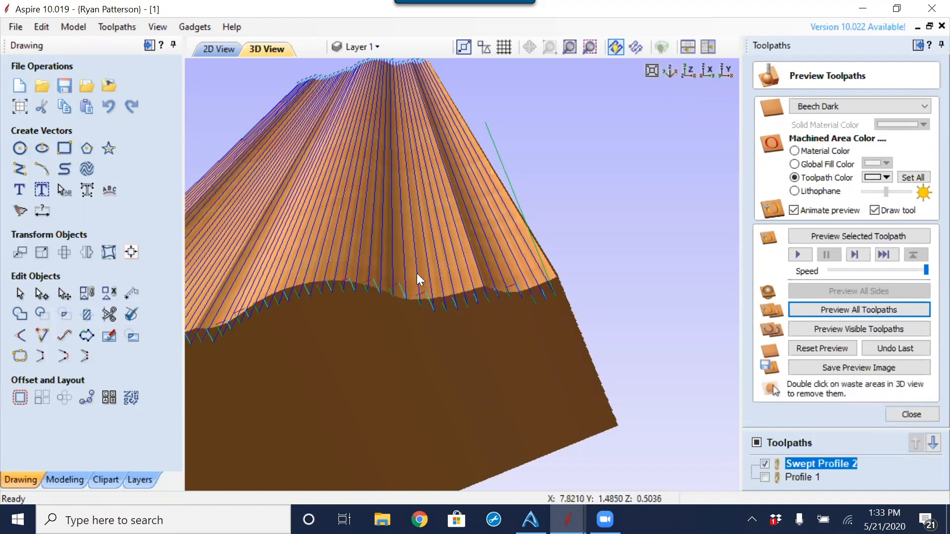
pyautogui.doubleClick(815, 467)
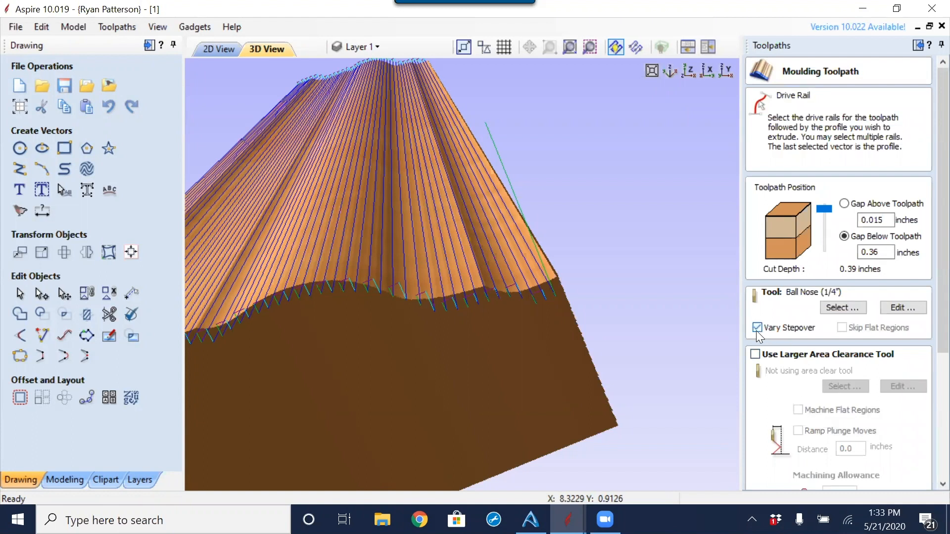
pyautogui.scroll(-1, 930, 347)
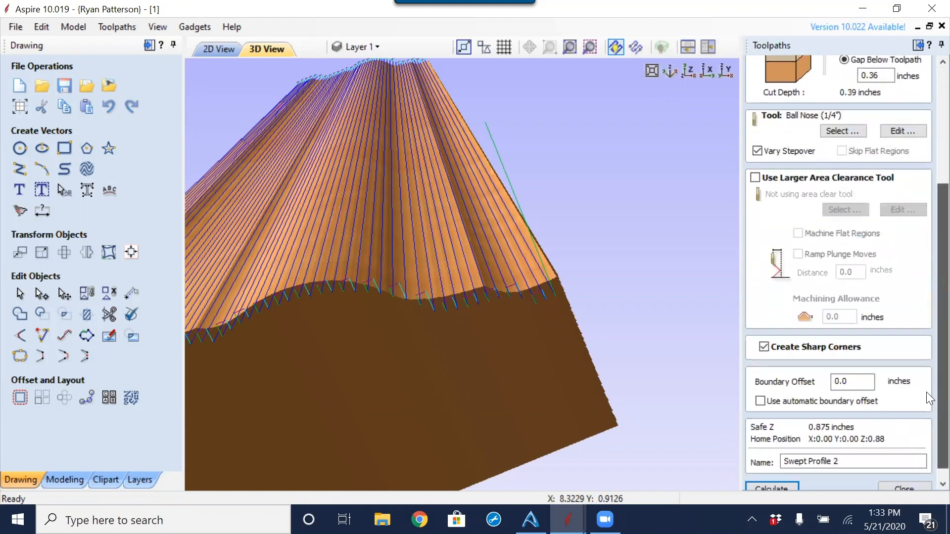
pyautogui.scroll(-1, 926, 392)
pyautogui.click(758, 476)
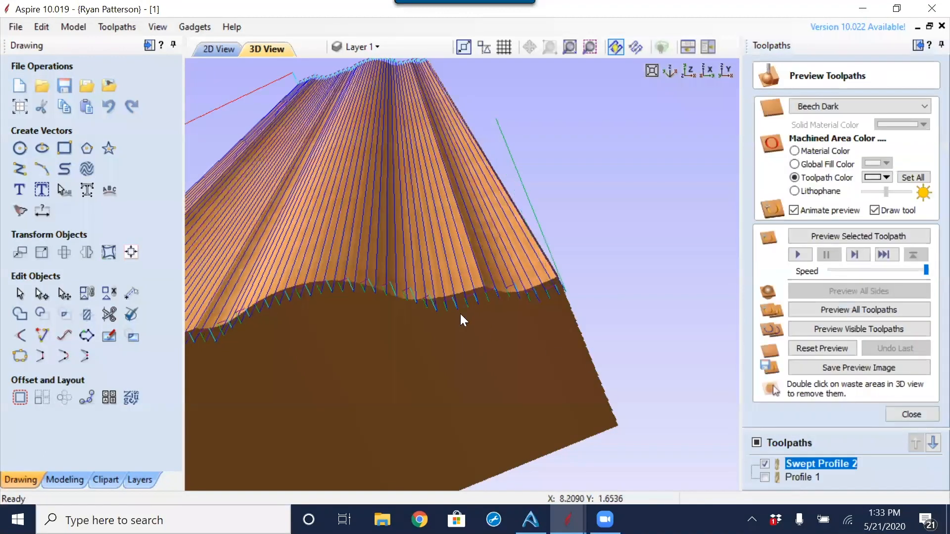
pyautogui.moveTo(314, 297); pyautogui.dragTo(409, 346)
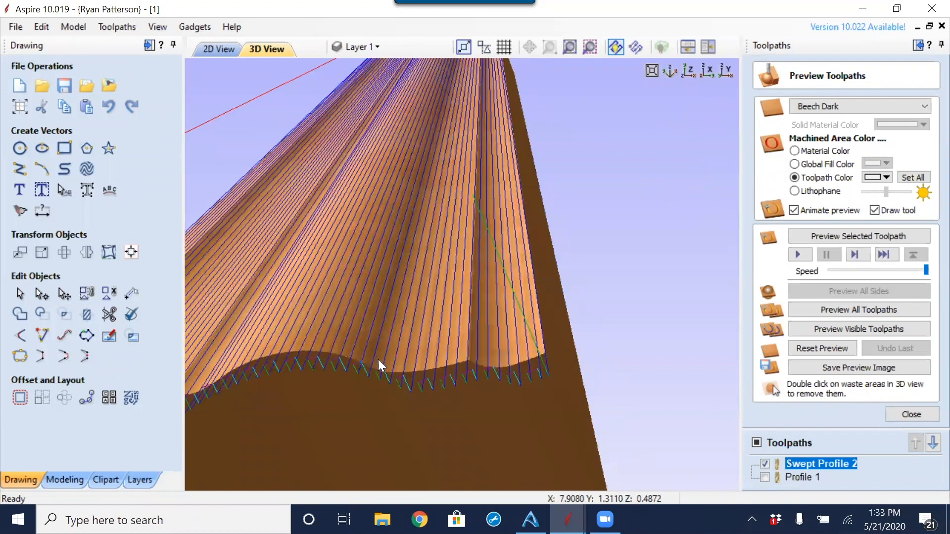
# Step: Assign the Ball Nose (1/8") to Swept Profile 2, recalculate the toolpath and inspect its pass spacing up close
pyautogui.doubleClick(804, 463)
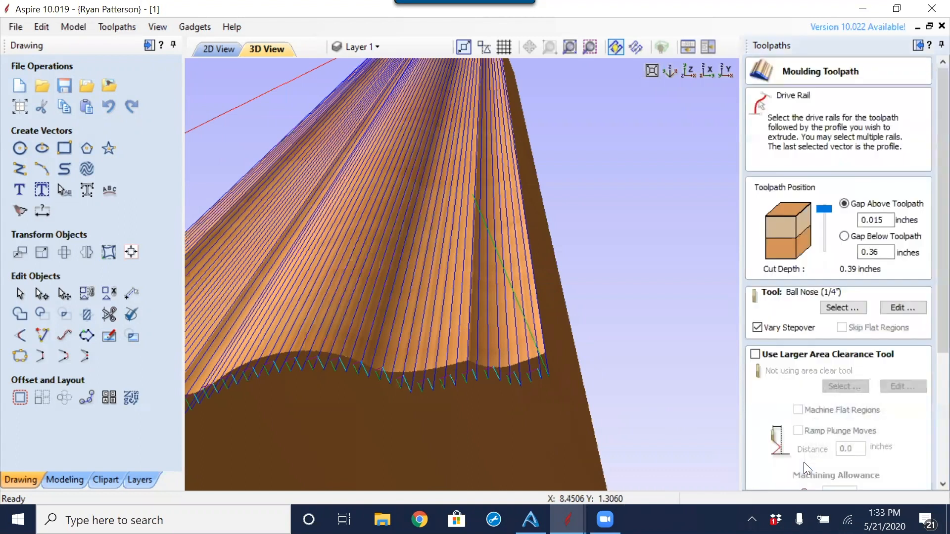
pyautogui.click(837, 307)
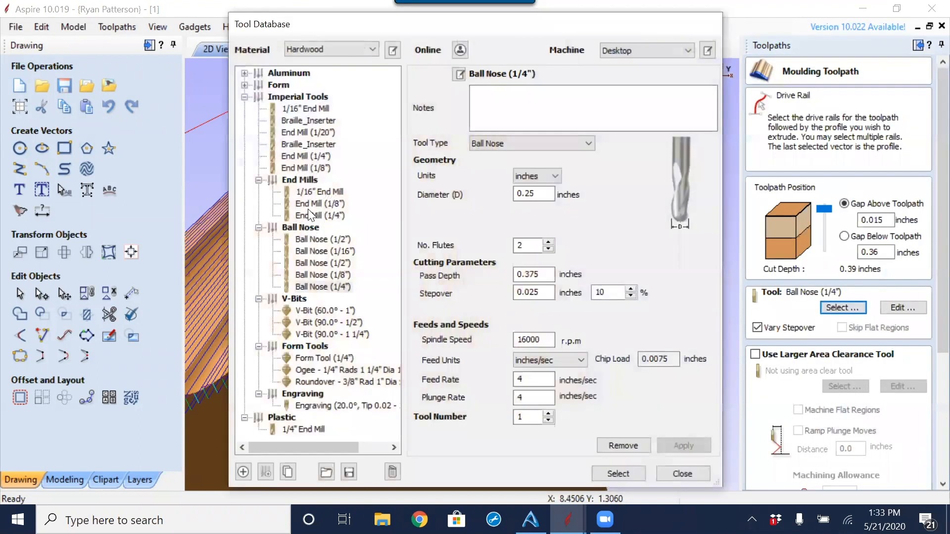
pyautogui.click(312, 204)
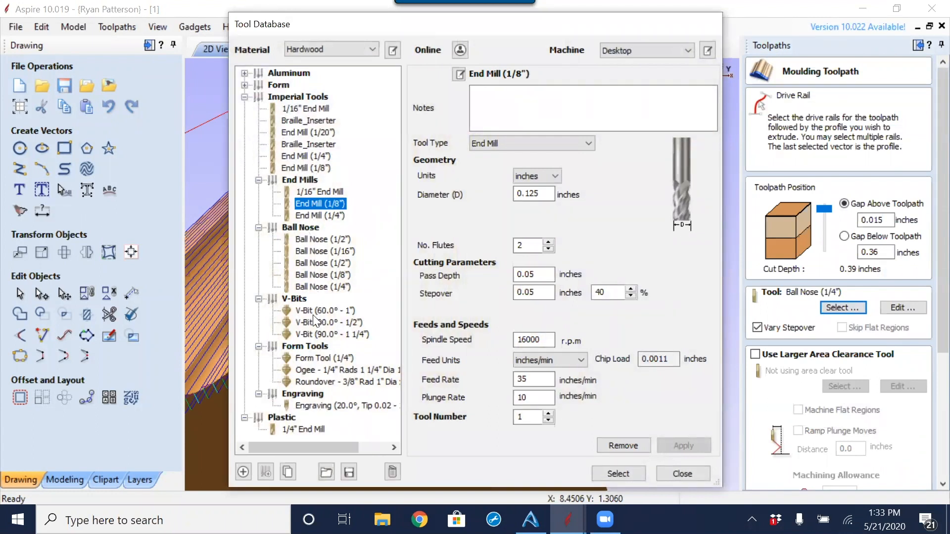
pyautogui.click(319, 275)
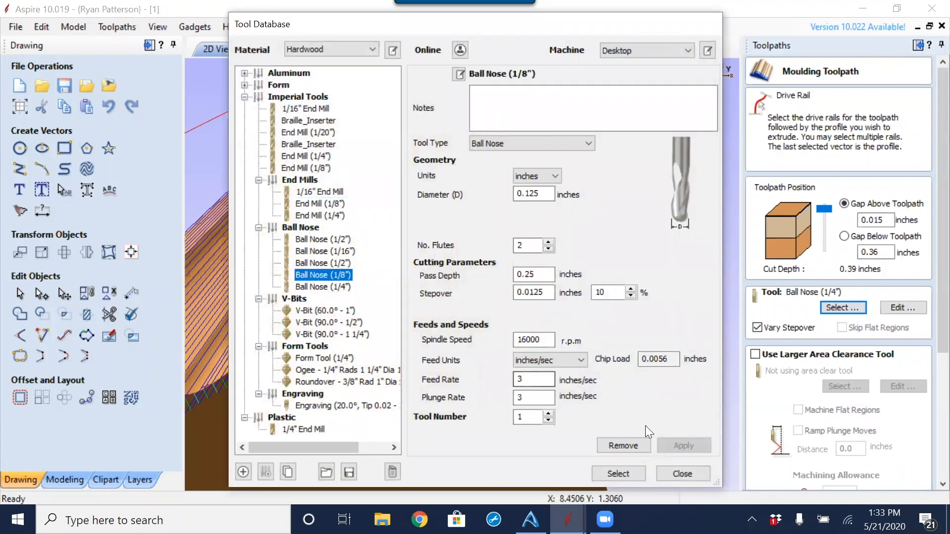
pyautogui.click(618, 475)
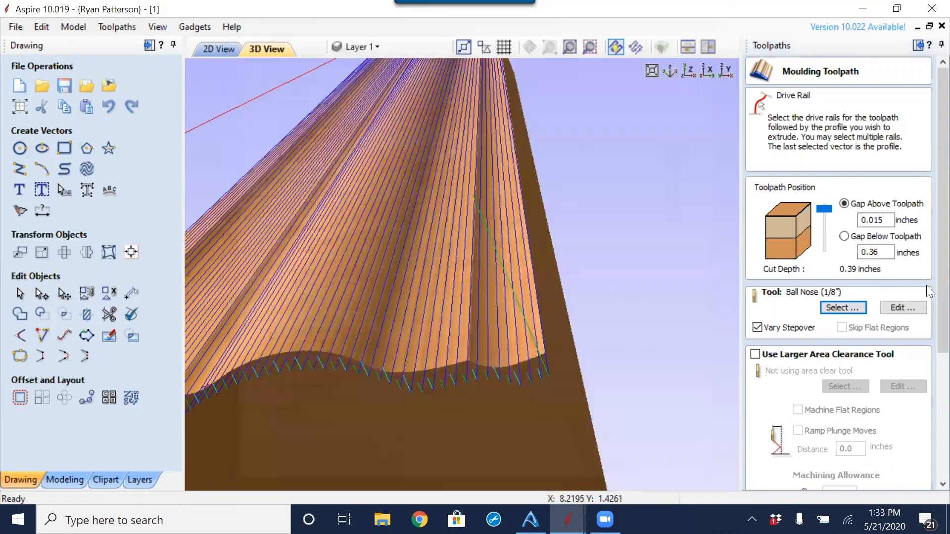
pyautogui.scroll(-5, 926, 292)
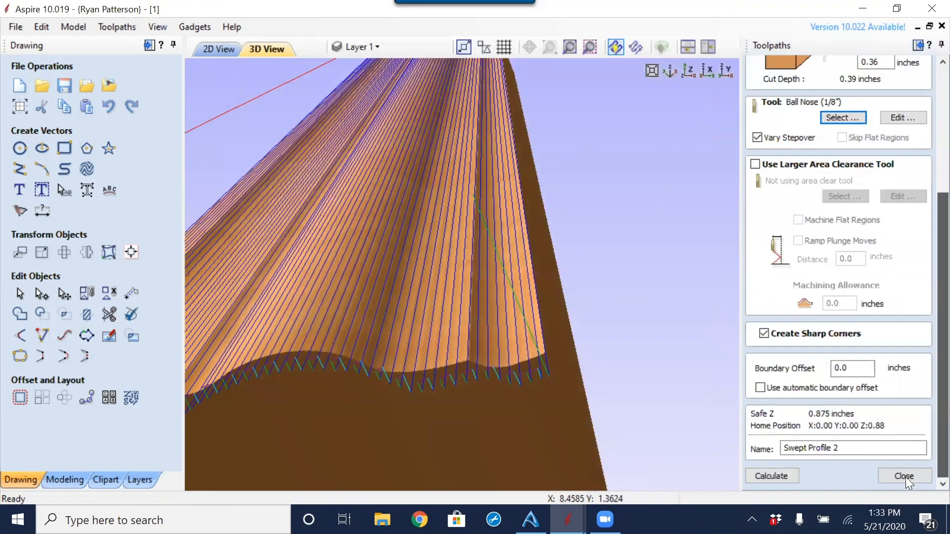
pyautogui.click(779, 475)
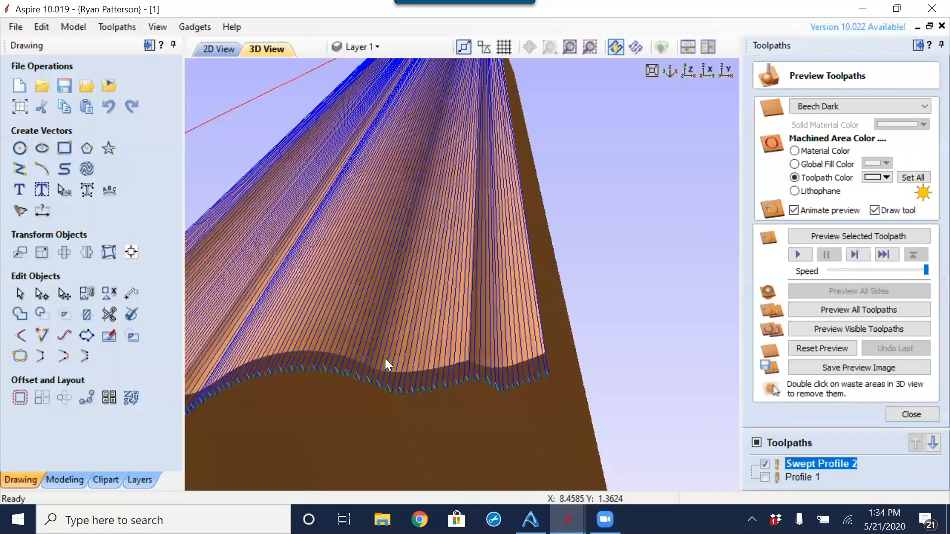
pyautogui.moveTo(392, 384)
pyautogui.mouseDown()
pyautogui.moveTo(404, 404)
pyautogui.moveTo(408, 390)
pyautogui.mouseUp()
pyautogui.scroll(3, 389, 399)
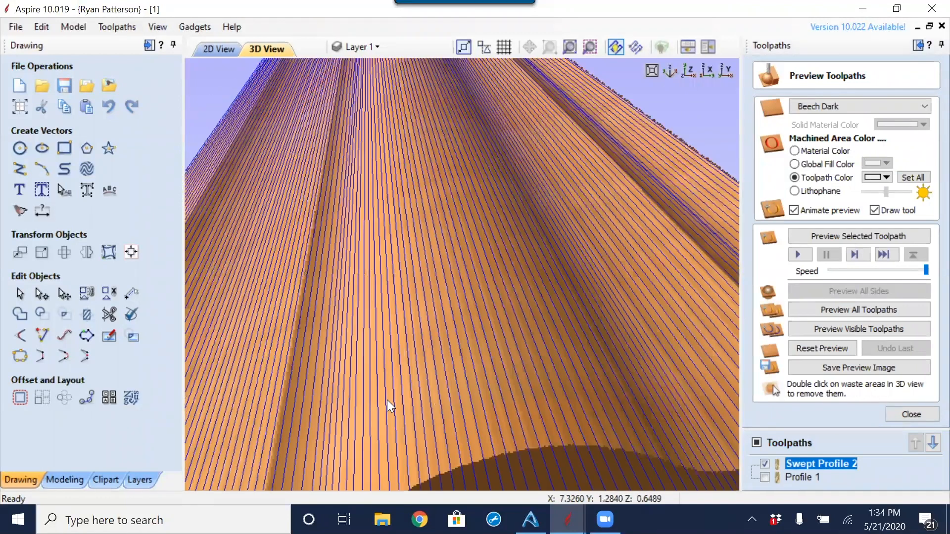
# Step: Examine the spacing of Swept Profile 2's passes along the moulding's end, including the steep parts and the groove near the edge
pyautogui.scroll(-1, 380, 375)
pyautogui.scroll(-4, 469, 312)
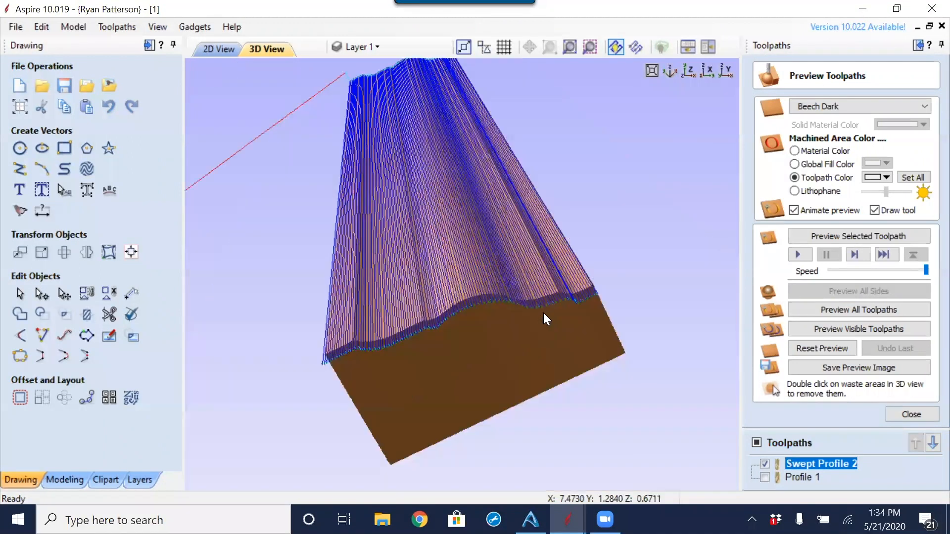
pyautogui.scroll(2, 659, 367)
pyautogui.scroll(3, 613, 413)
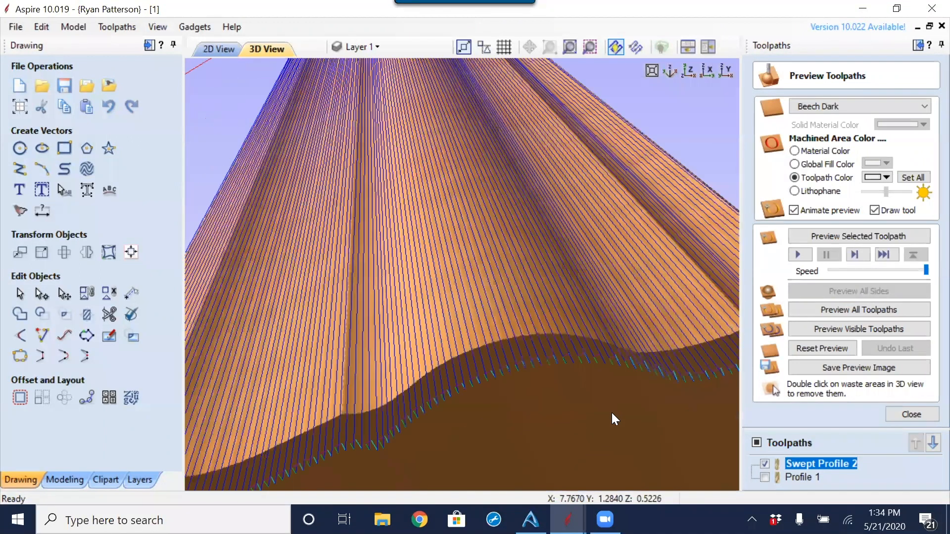
pyautogui.scroll(-3, 583, 405)
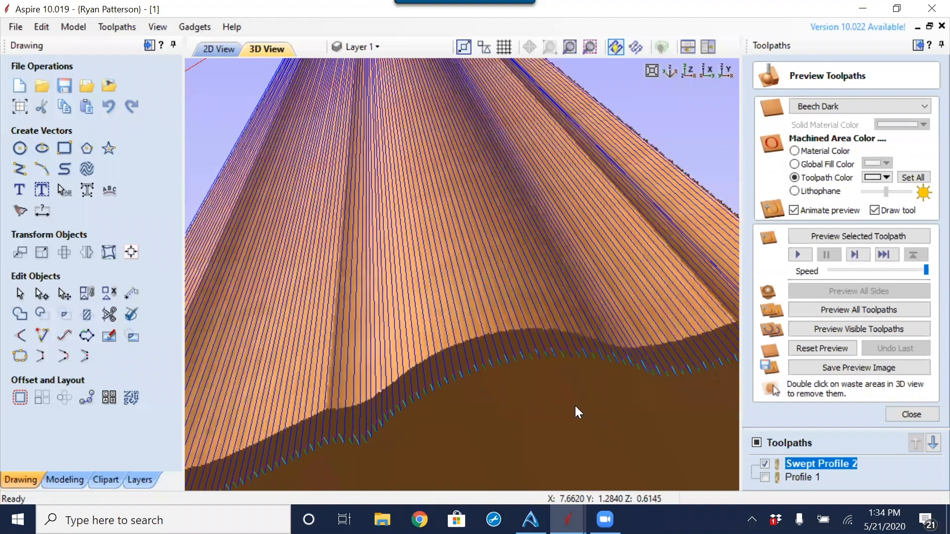
pyautogui.moveTo(557, 415); pyautogui.dragTo(331, 321)
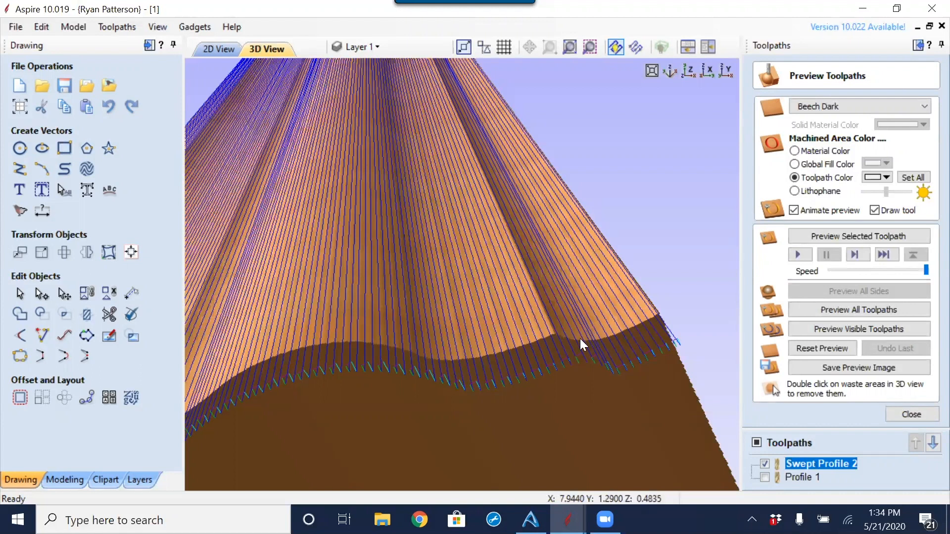
# Step: Recalculate Swept Profile 2 with the Ball Nose (1/8") and Vary Stepover disabled, and view the passes over the whole moulding
pyautogui.doubleClick(816, 465)
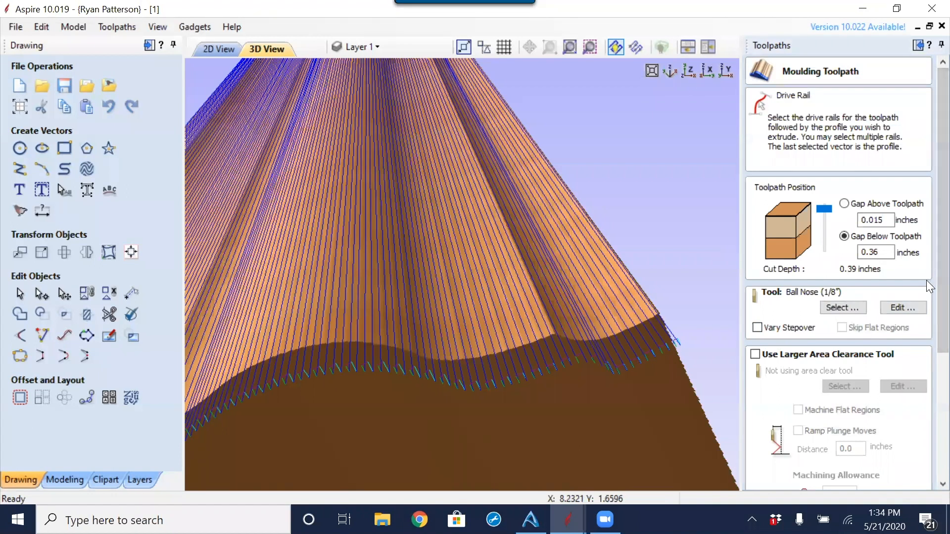
pyautogui.scroll(-5, 927, 316)
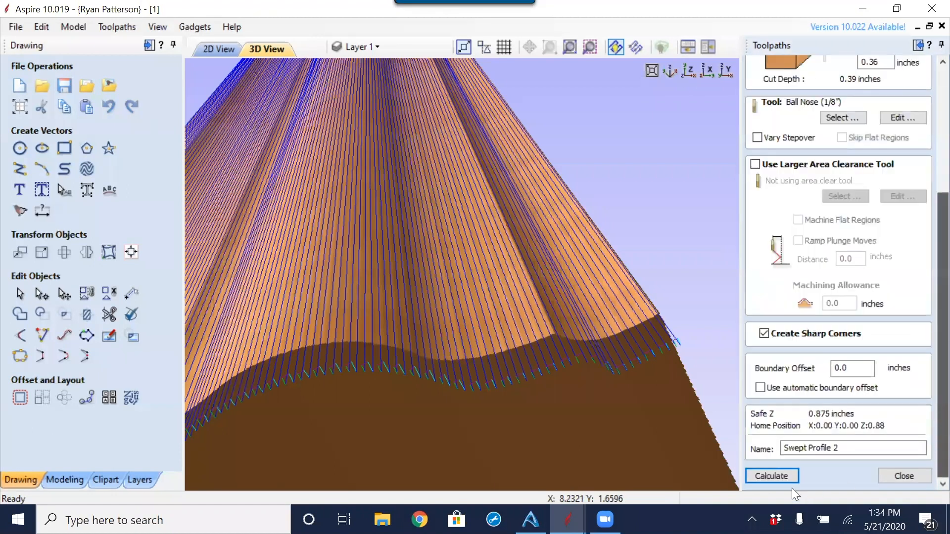
pyautogui.click(779, 480)
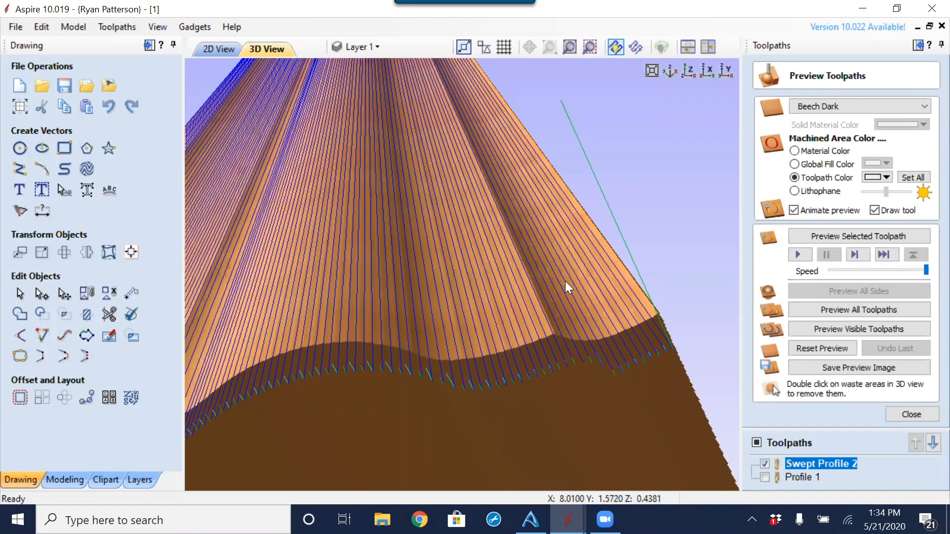
pyautogui.scroll(-10, 565, 281)
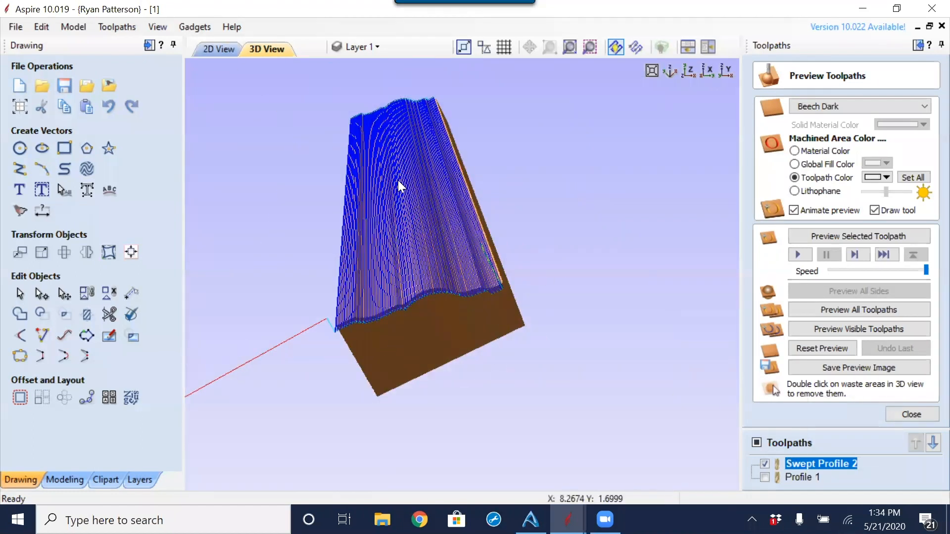
# Step: Move the Swept Profile 2 moulding toolpath to the bottom of the material with a 0.375-inch gap above it, and recalculate it
pyautogui.click(218, 53)
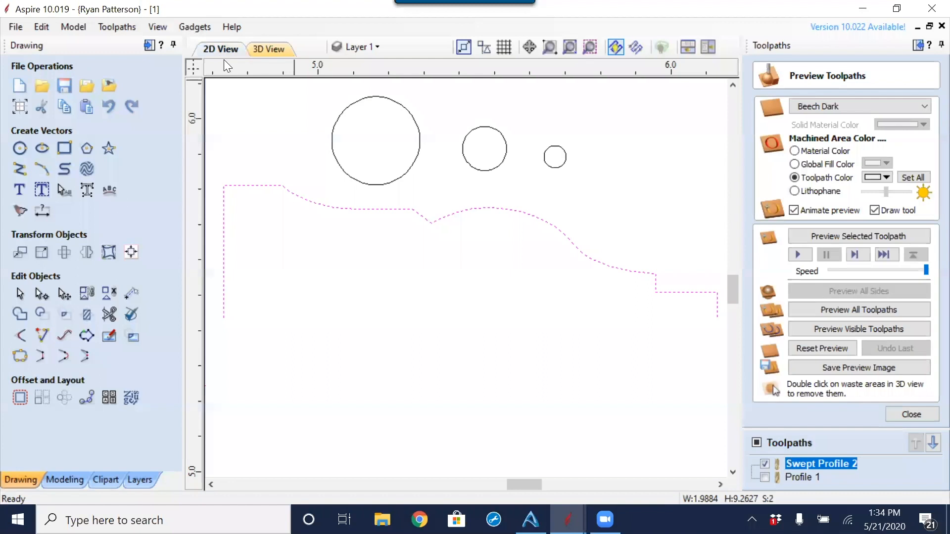
pyautogui.doubleClick(808, 462)
pyautogui.scroll(-1, 838, 363)
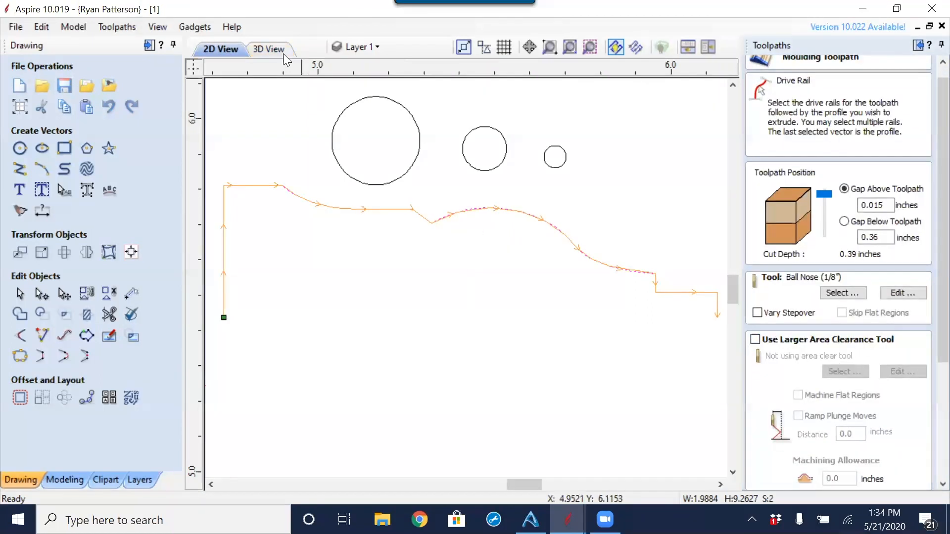
pyautogui.moveTo(830, 211); pyautogui.dragTo(826, 234)
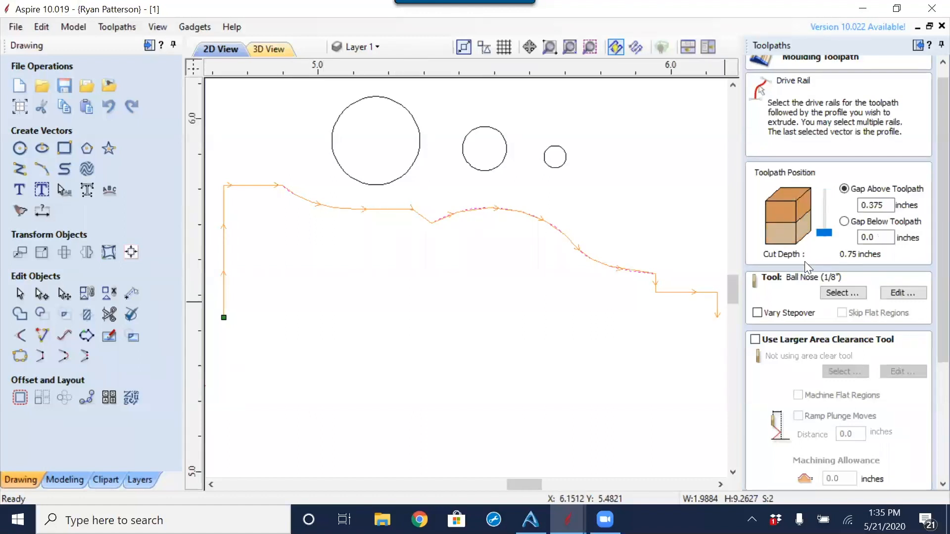
pyautogui.click(268, 48)
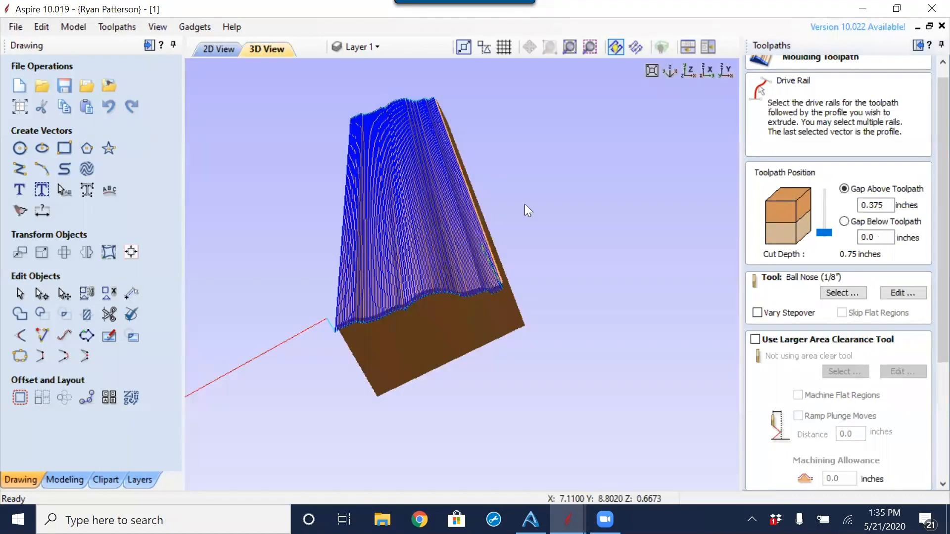
pyautogui.scroll(-3, 926, 246)
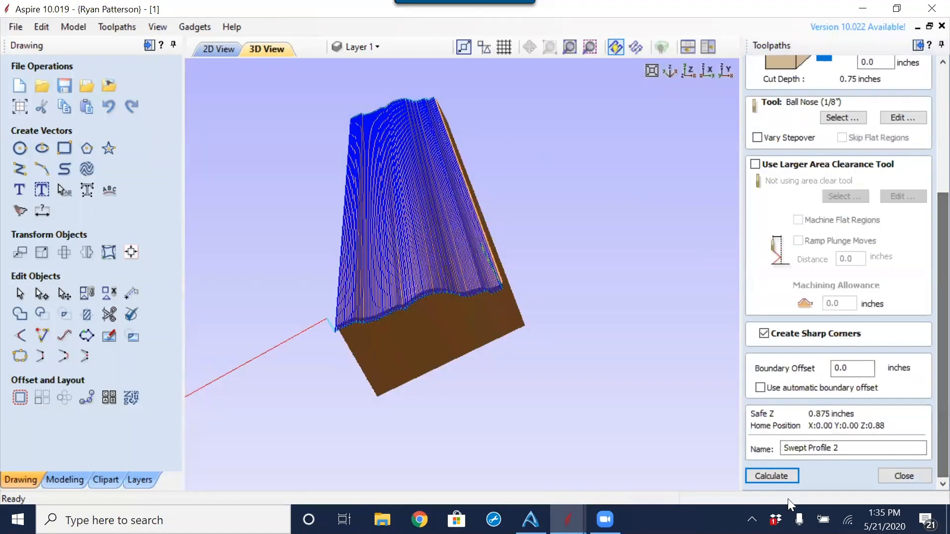
pyautogui.click(779, 478)
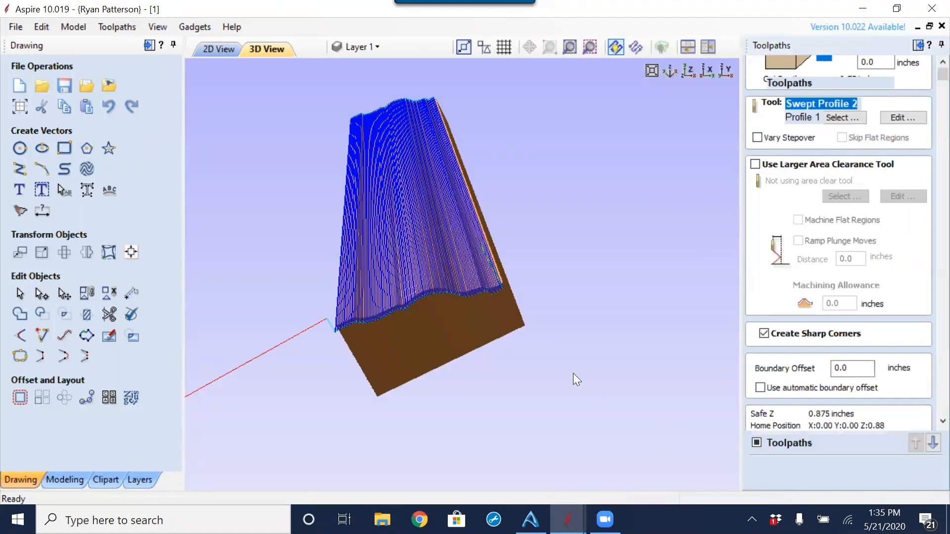
# Step: Reset the toolpath preview and inspect the lowered Swept Profile 2 passes from the end of the uncut block
pyautogui.click(830, 349)
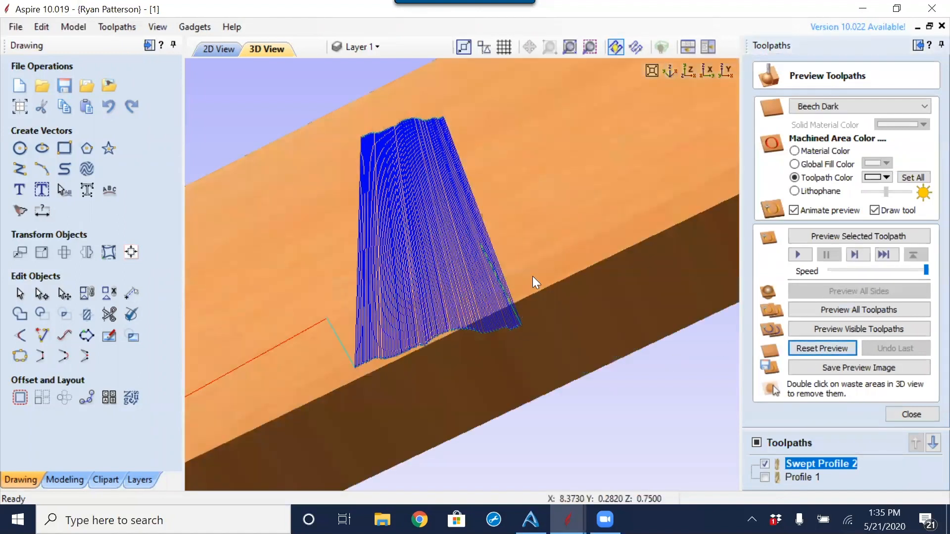
pyautogui.moveTo(532, 276); pyautogui.dragTo(519, 234)
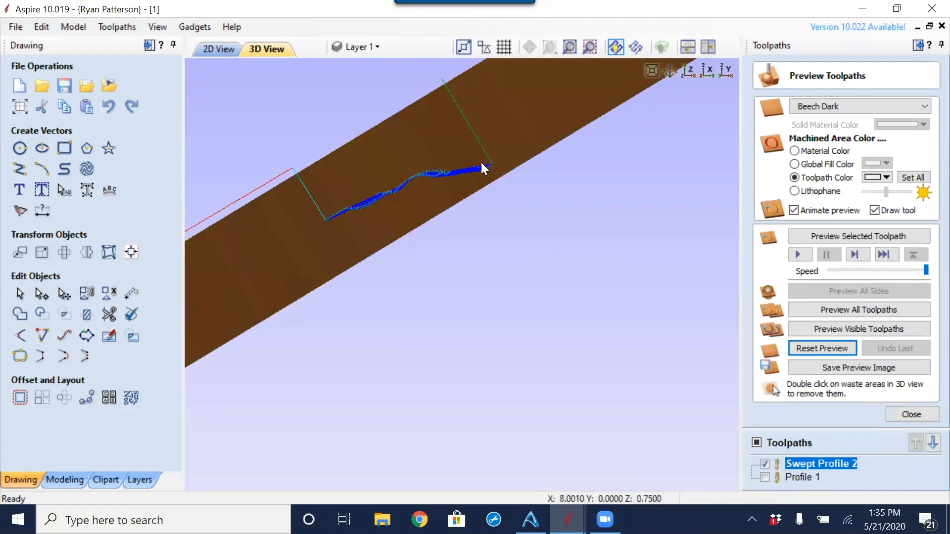
pyautogui.moveTo(509, 164); pyautogui.dragTo(409, 218)
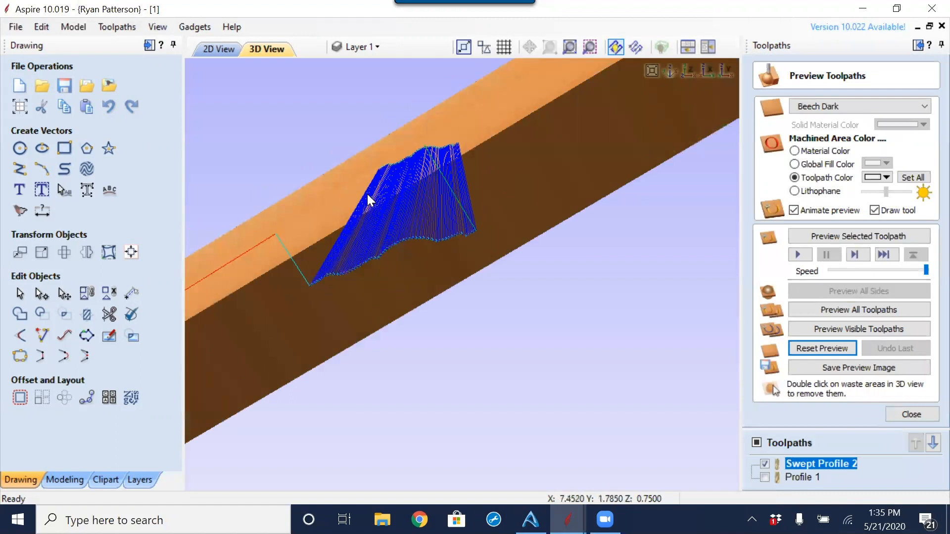
# Step: Reopen the Swept Profile 2 toolpath for editing and enable the larger area clearance tool
pyautogui.doubleClick(820, 462)
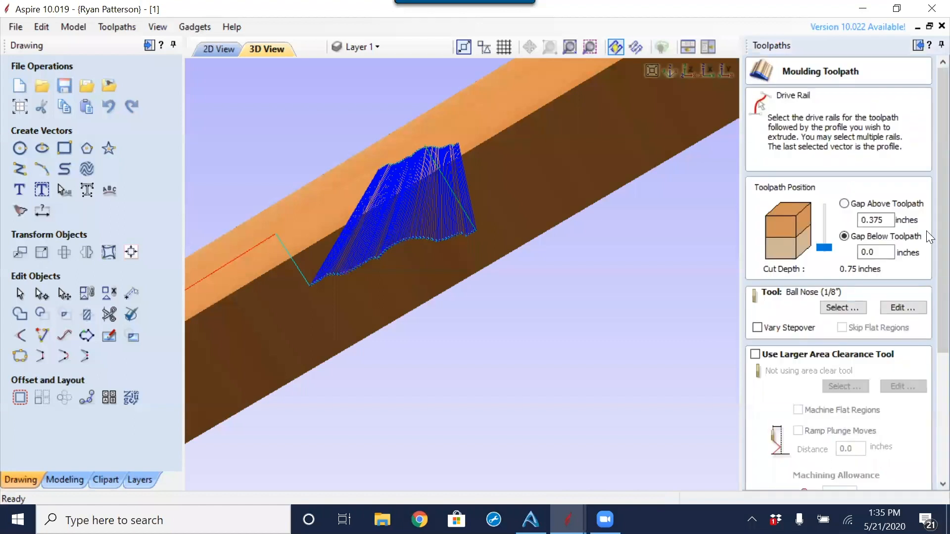
pyautogui.scroll(-3, 928, 230)
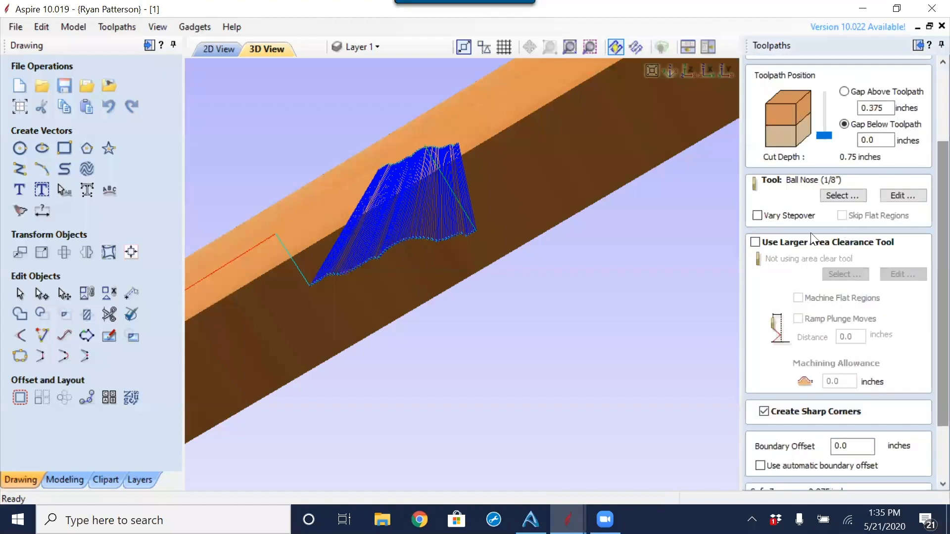
pyautogui.click(757, 242)
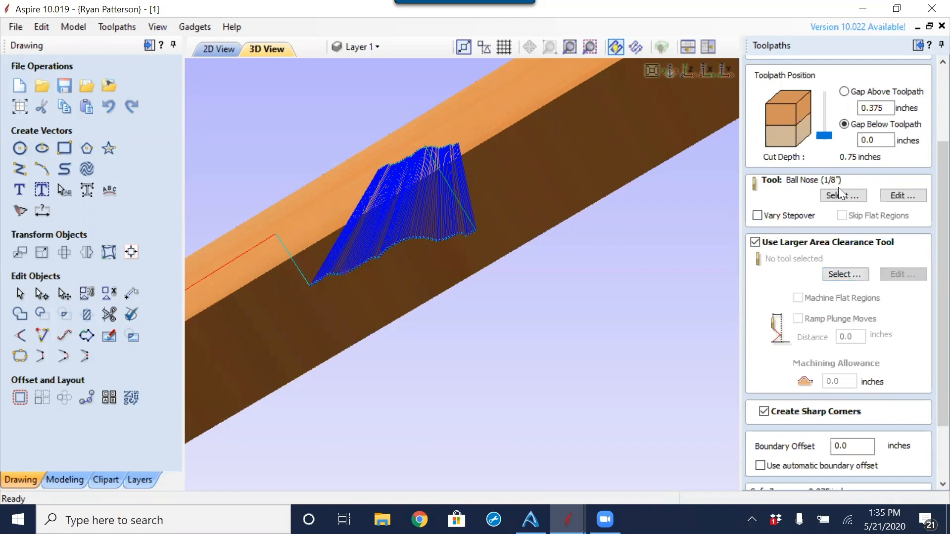
pyautogui.moveTo(413, 254); pyautogui.dragTo(408, 232)
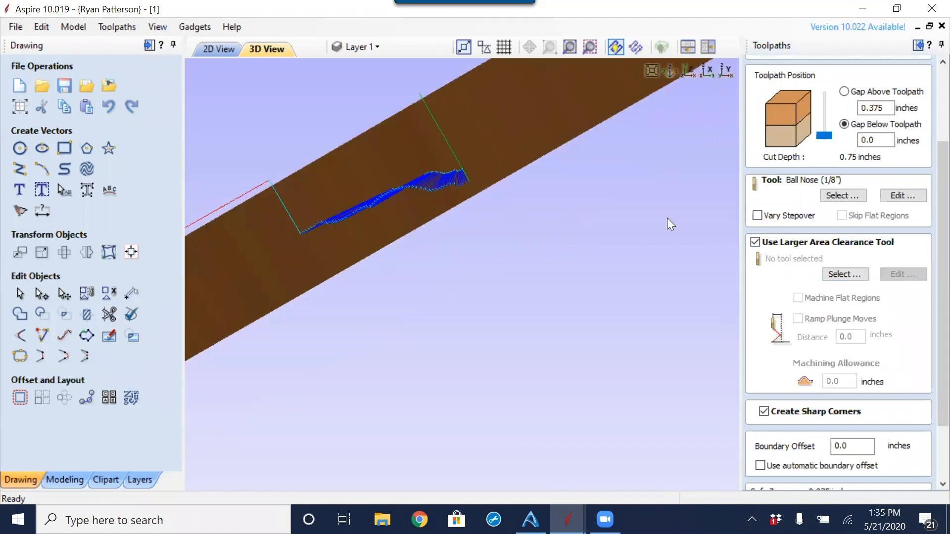
# Step: Assign the End Mill (1/4") from End Mills as the area clearance tool, with its stepover set to 20%
pyautogui.click(844, 274)
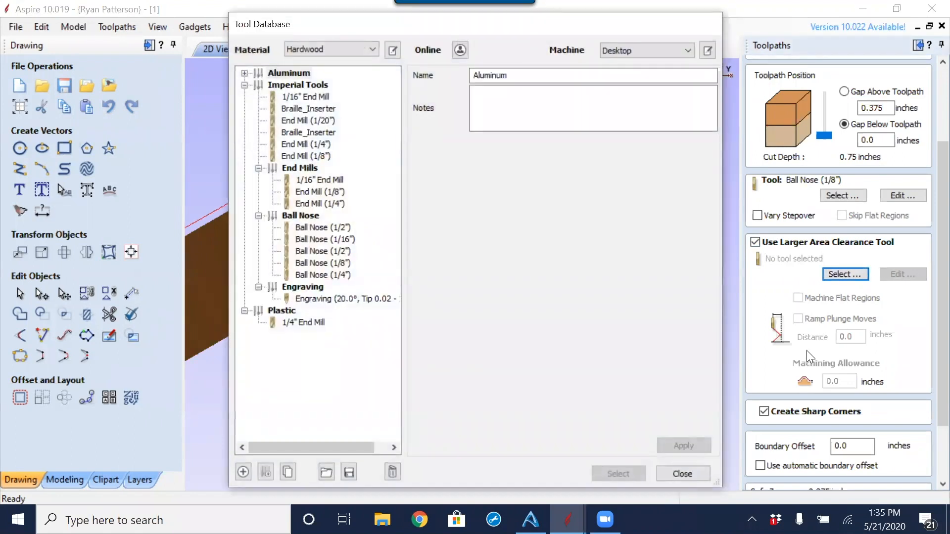
pyautogui.click(319, 203)
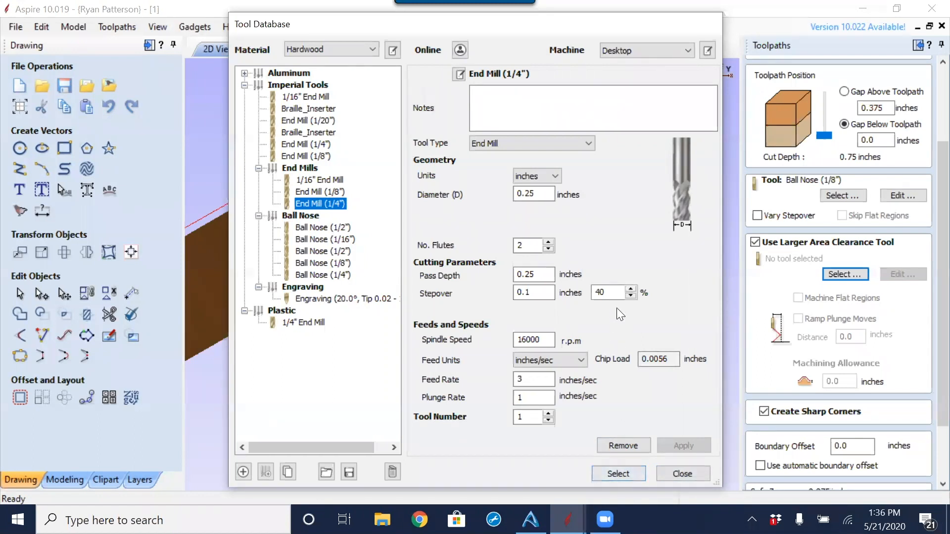
pyautogui.doubleClick(600, 292)
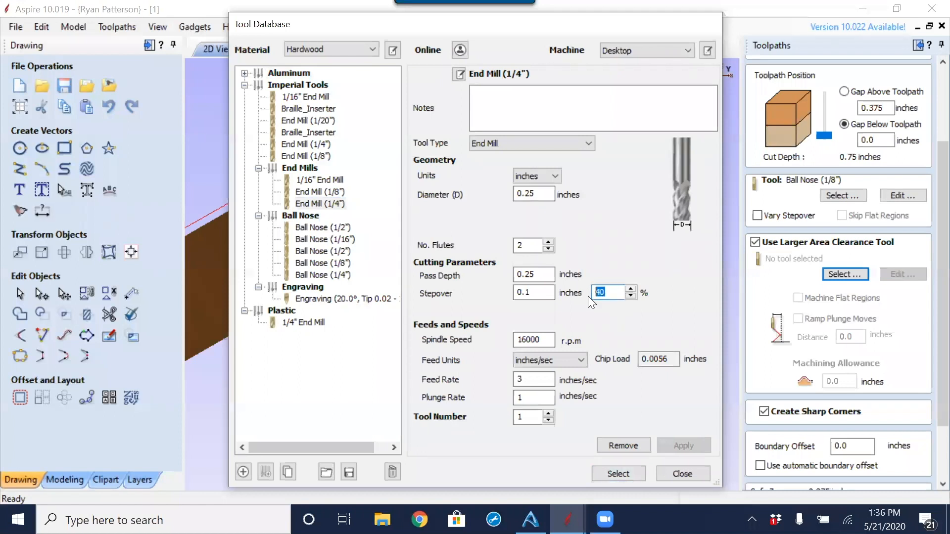
pyautogui.write('20')
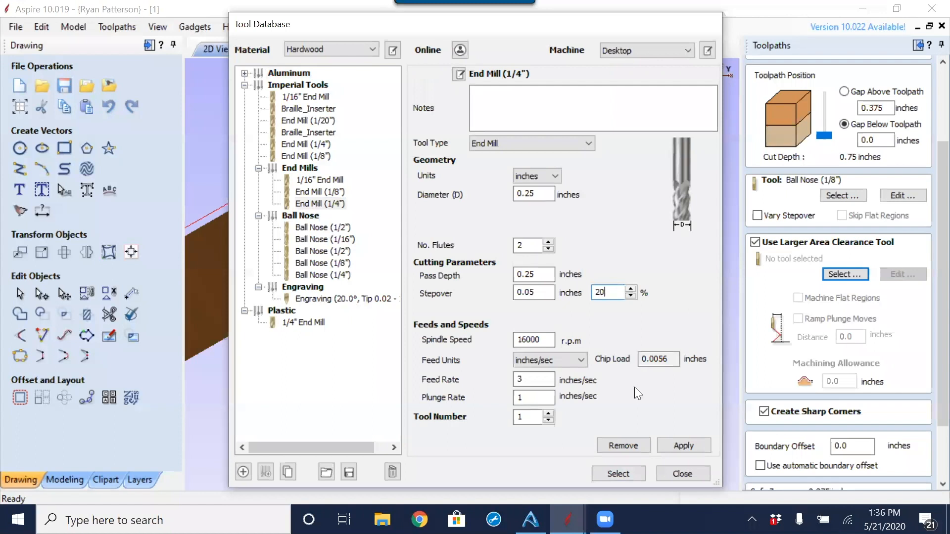
pyautogui.click(682, 446)
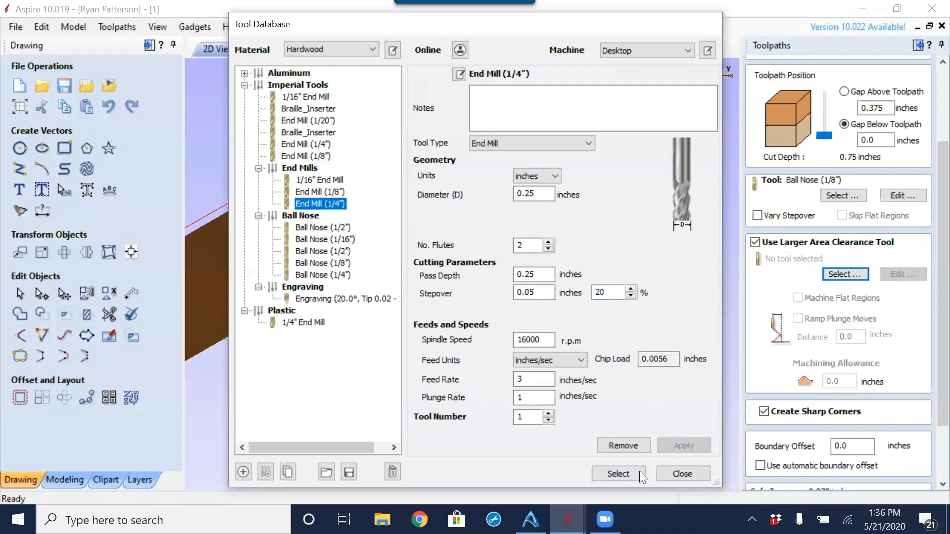
pyautogui.click(633, 473)
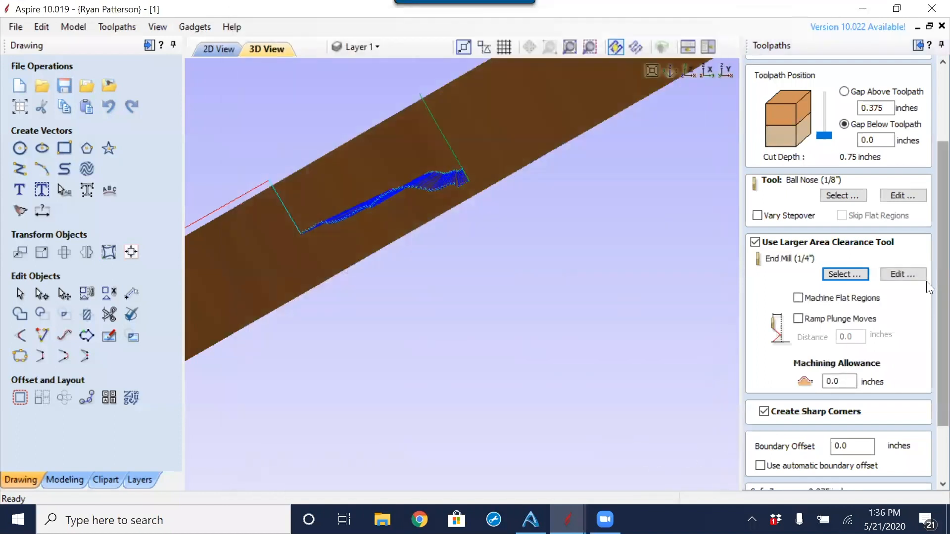
# Step: Set the clearance tool's machining allowance to 0.06 inches and recalculate the Swept Profile 2 toolpath
pyautogui.scroll(-2, 926, 290)
pyautogui.doubleClick(841, 317)
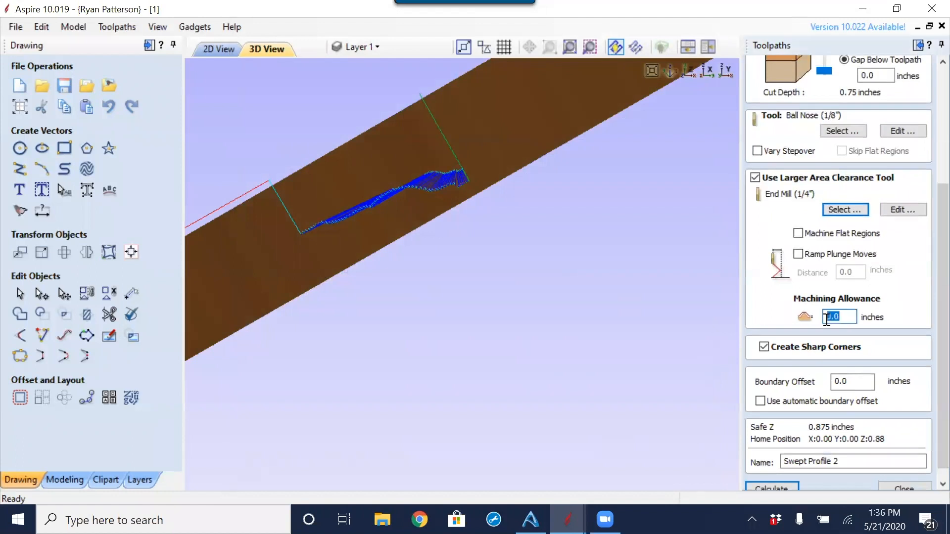
pyautogui.write('.06')
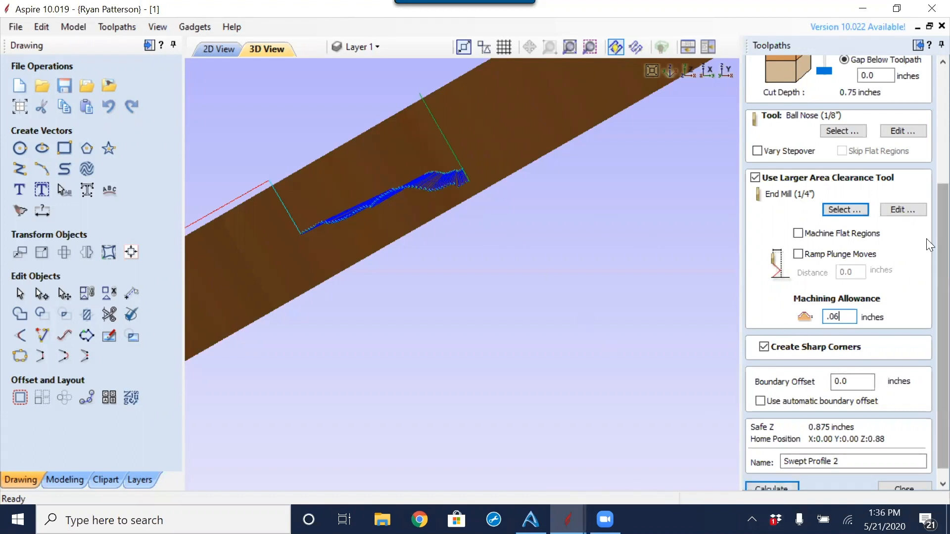
pyautogui.scroll(-1, 927, 244)
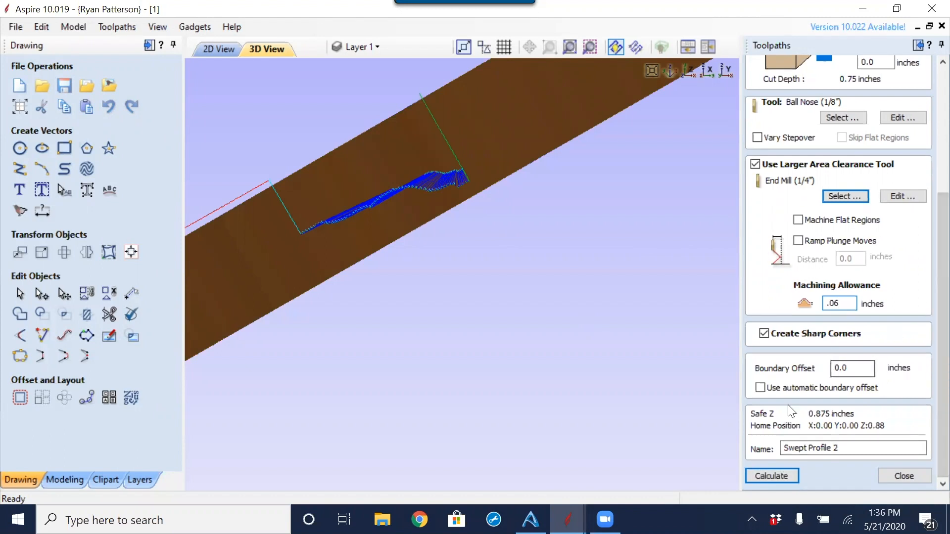
pyautogui.click(780, 474)
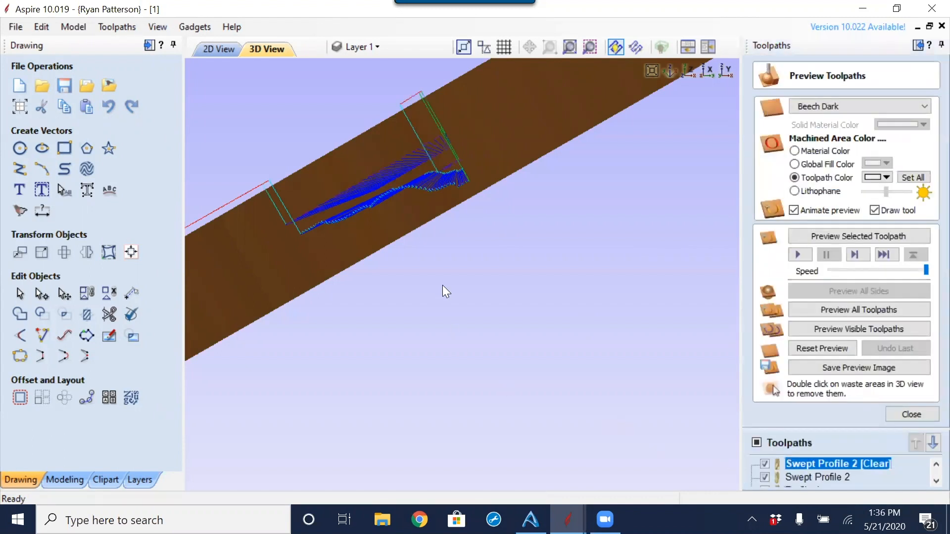
# Step: Examine the clearance and finishing passes inside the block from several angles in 3D, closing the toolpath preview form
pyautogui.moveTo(525, 192)
pyautogui.mouseDown()
pyautogui.moveTo(532, 214)
pyautogui.moveTo(531, 187)
pyautogui.mouseUp()
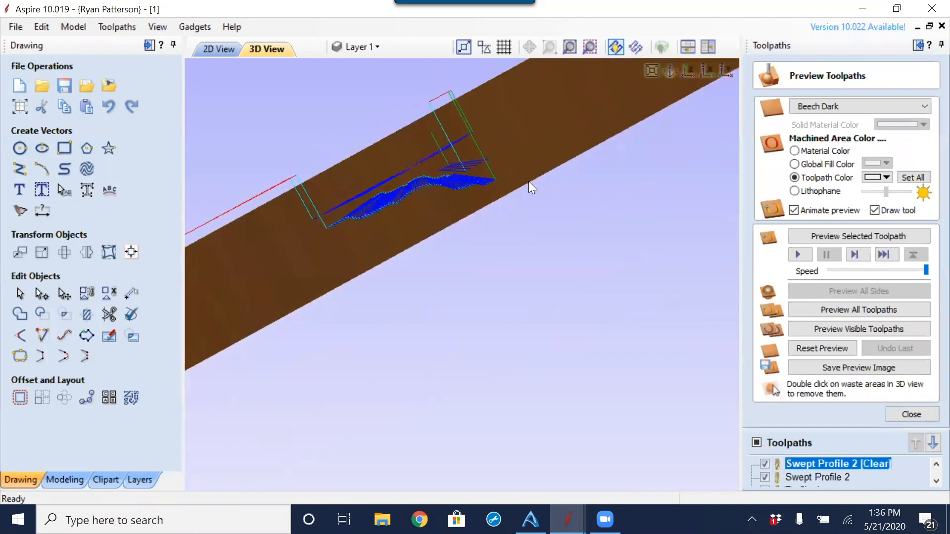
pyautogui.scroll(2, 459, 173)
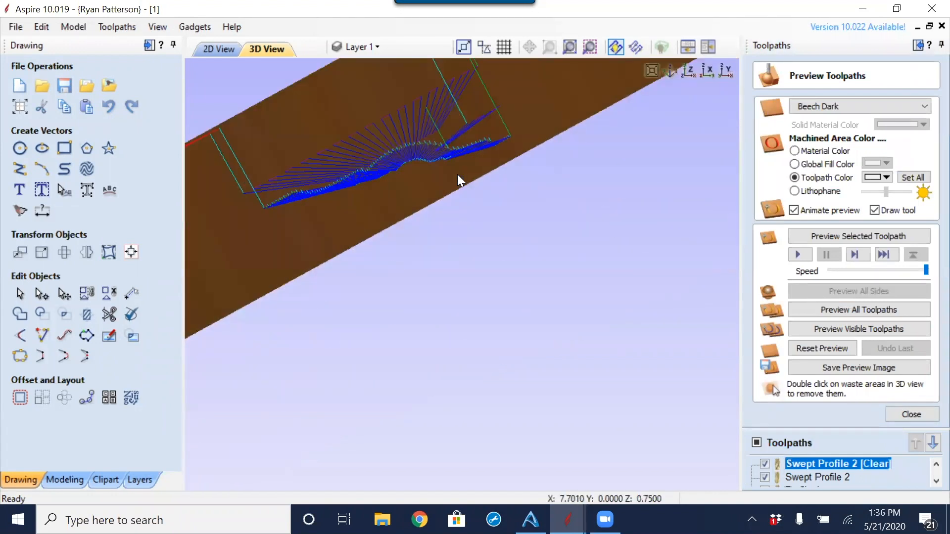
pyautogui.scroll(-2, 357, 164)
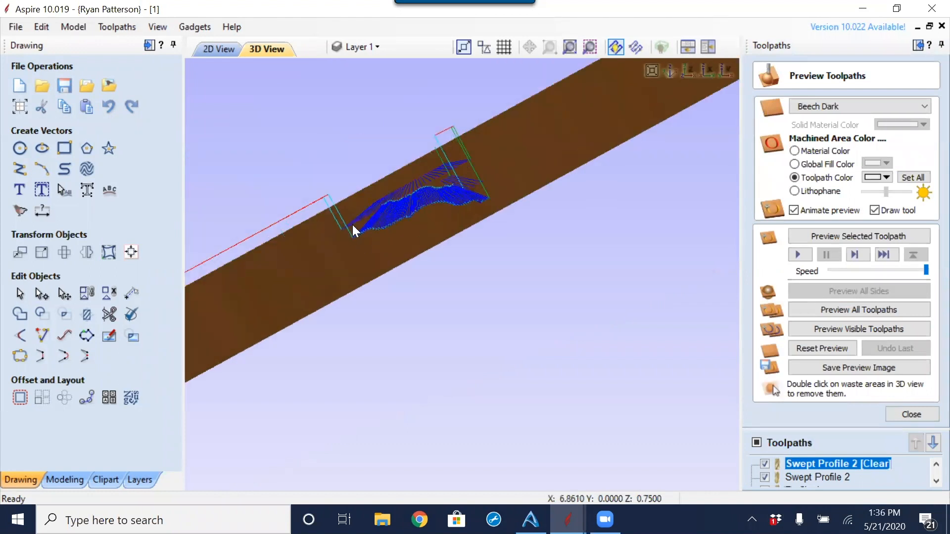
pyautogui.scroll(2, 354, 221)
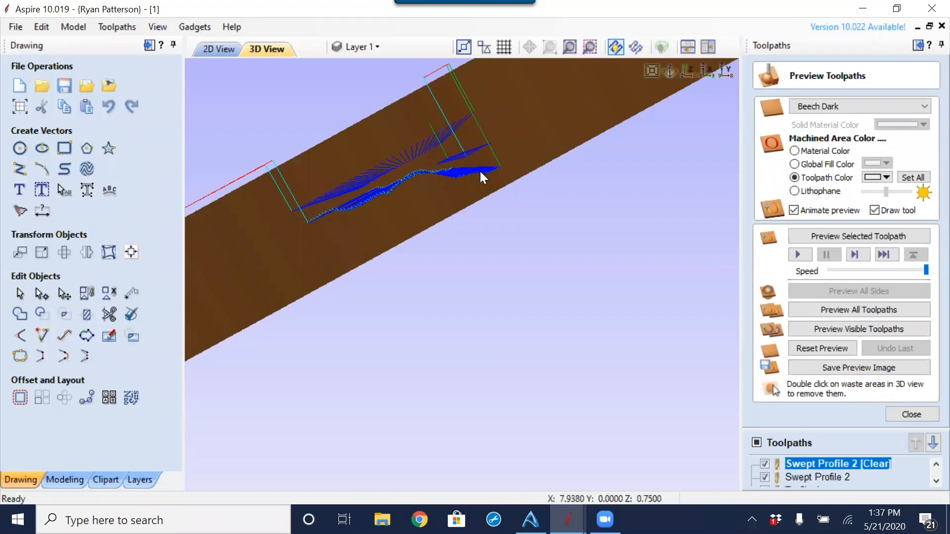
pyautogui.click(915, 415)
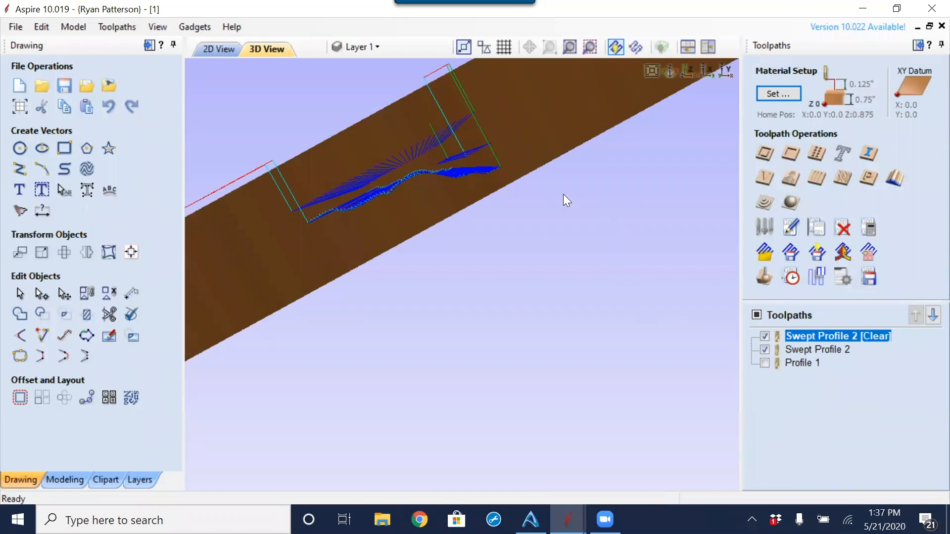
pyautogui.moveTo(563, 194); pyautogui.dragTo(540, 201)
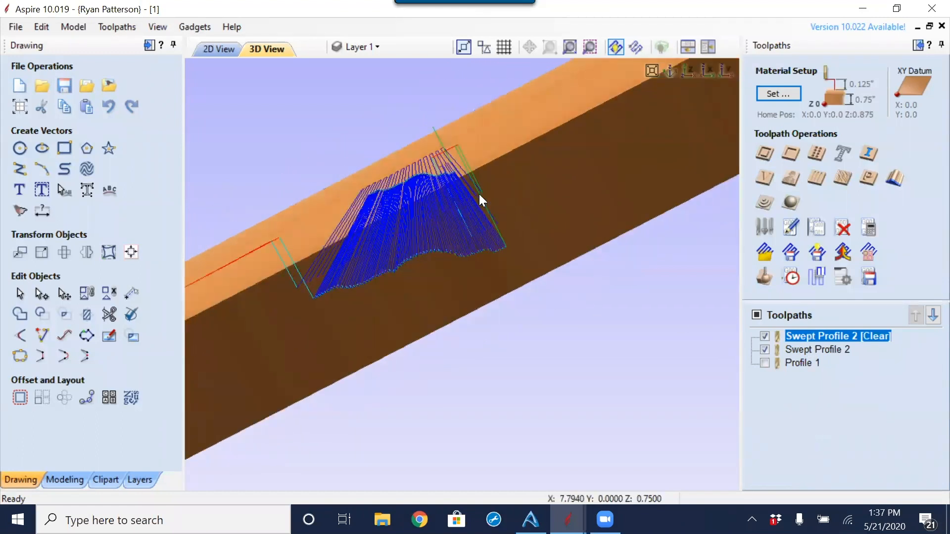
pyautogui.moveTo(465, 337); pyautogui.dragTo(437, 199)
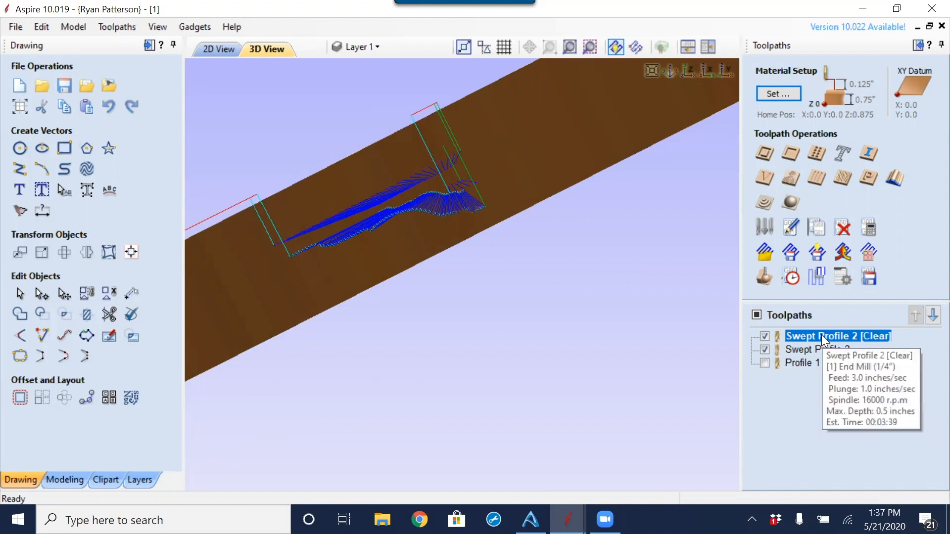
# Step: Toggle the visibility of Swept Profile 2 [Clear] and Swept Profile 2 off and on to compare their passes
pyautogui.click(763, 338)
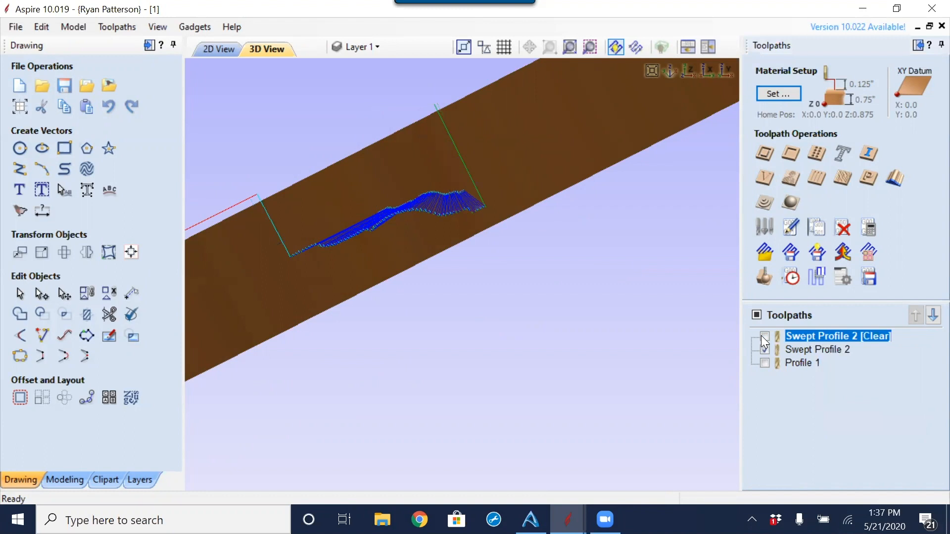
pyautogui.click(762, 337)
pyautogui.click(766, 350)
pyautogui.click(767, 349)
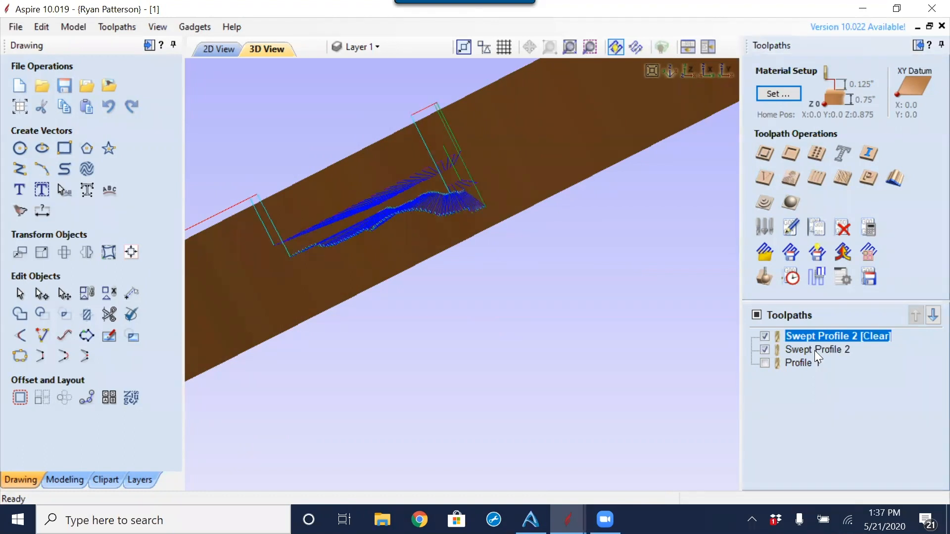
# Step: Edit Swept Profile 2 [Clear], set the End Mill (1/4") clearance tool's pass depth to 0.125 inches and recalculate the toolpath
pyautogui.moveTo(811, 335)
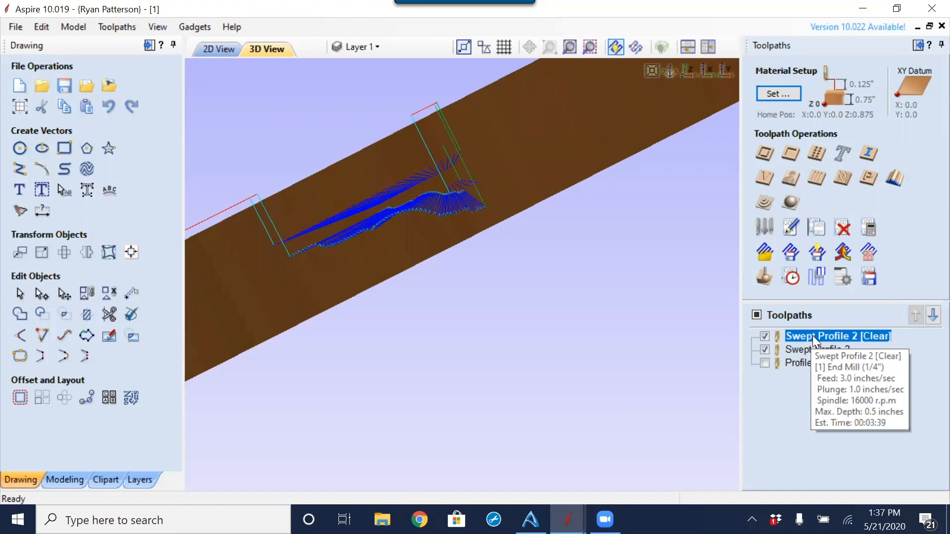
pyautogui.doubleClick(813, 335)
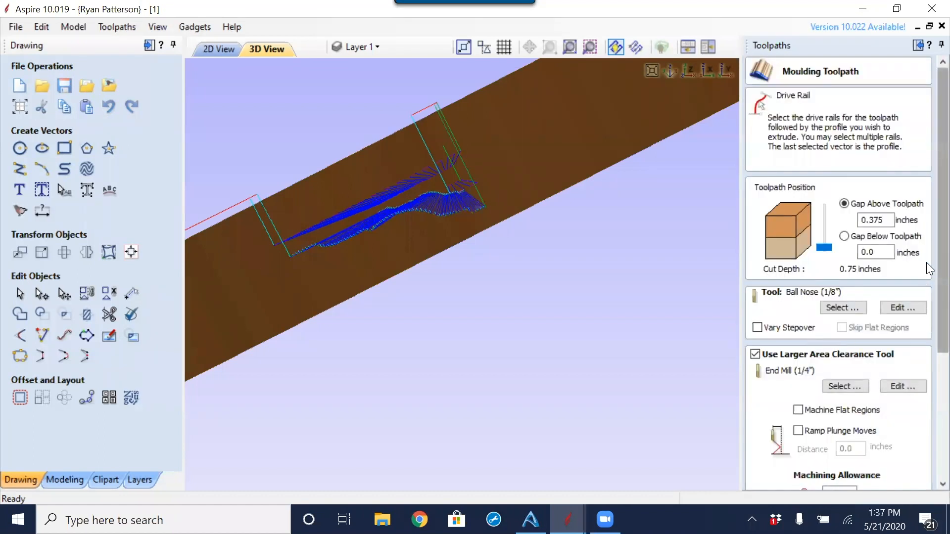
pyautogui.scroll(-3, 926, 263)
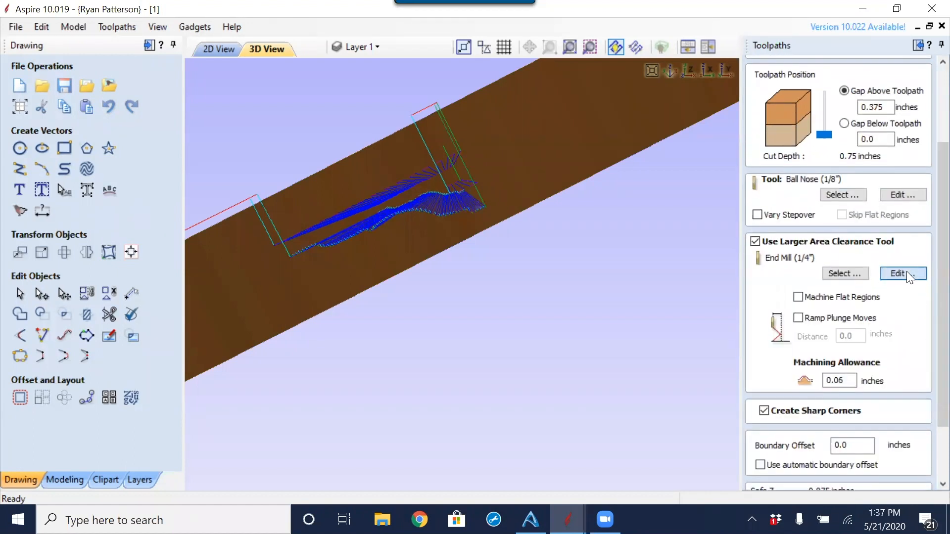
pyautogui.click(908, 276)
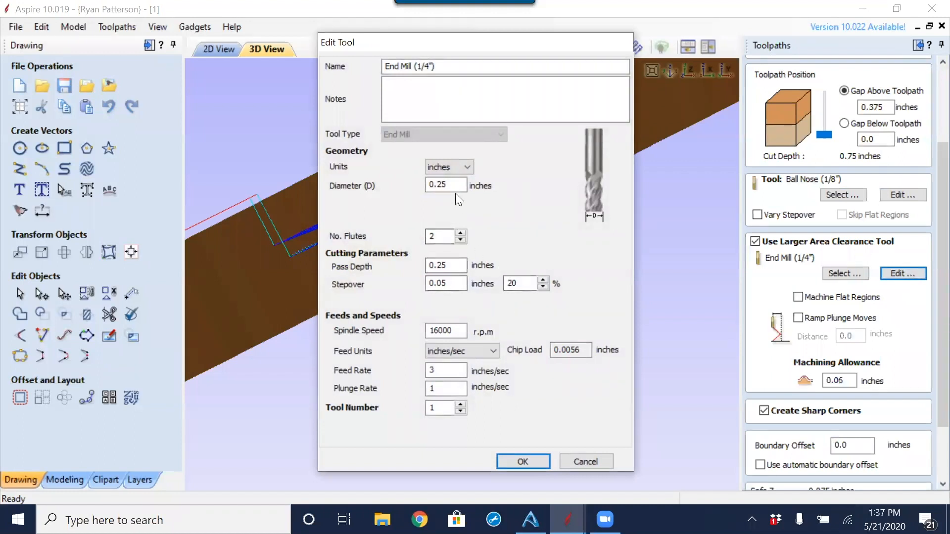
pyautogui.doubleClick(442, 265)
pyautogui.write('.')
pyautogui.press('BackSpace')
pyautogui.write('125')
pyautogui.click(523, 461)
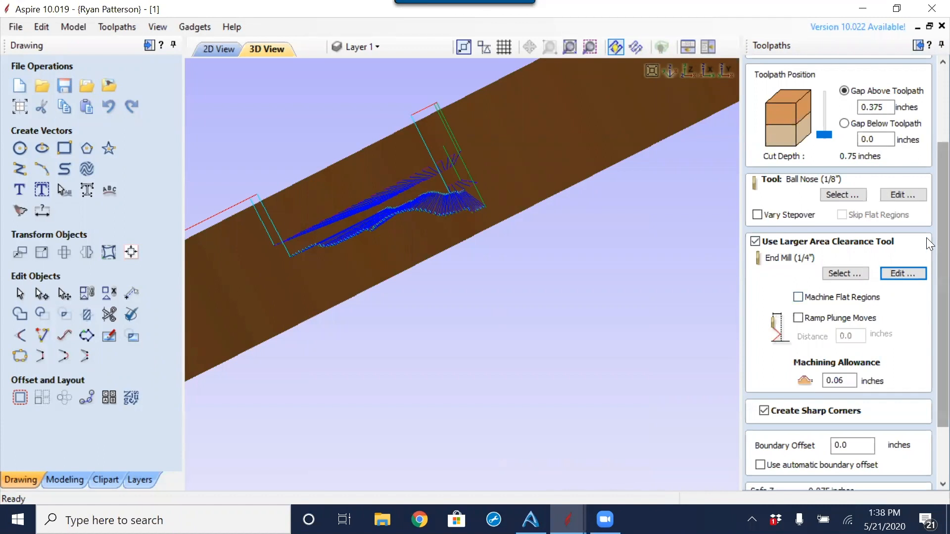
pyautogui.scroll(-3, 929, 244)
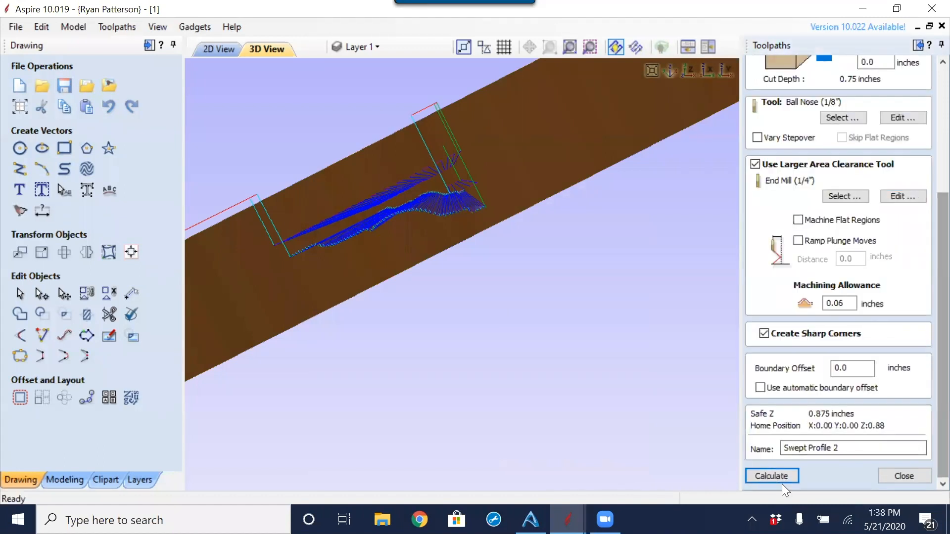
pyautogui.click(782, 482)
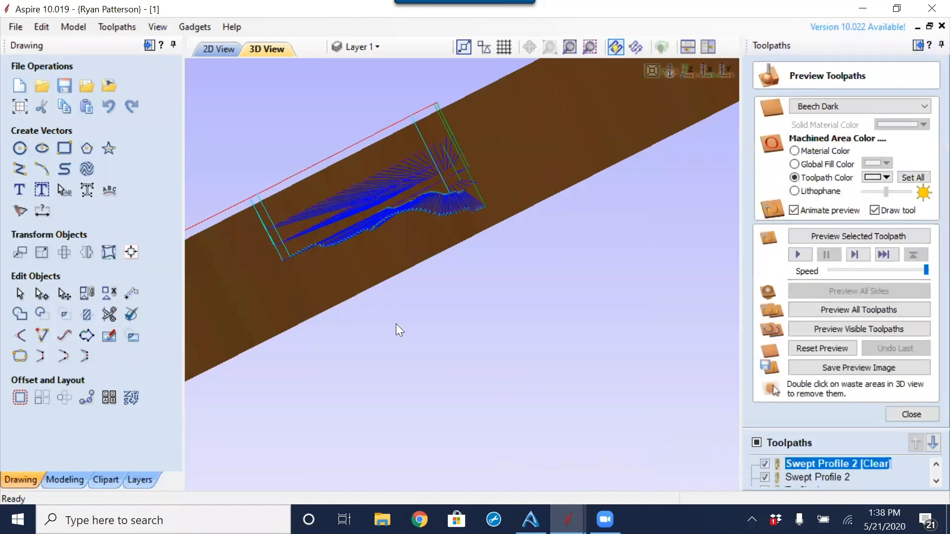
# Step: Hide the Swept Profile 2 passes and preview only the Swept Profile 2 [Clear] toolpath in the material
pyautogui.moveTo(417, 243); pyautogui.dragTo(429, 243)
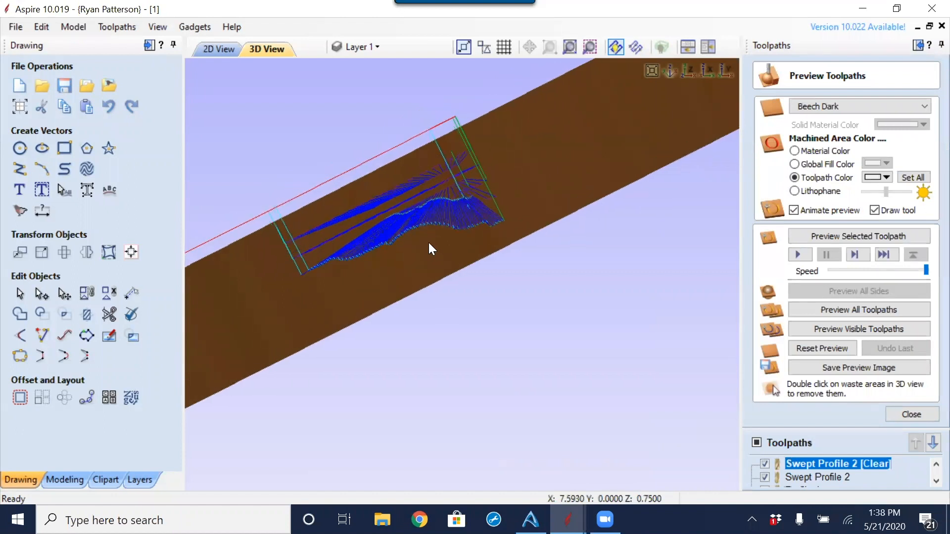
pyautogui.scroll(5, 421, 210)
pyautogui.scroll(-4, 435, 182)
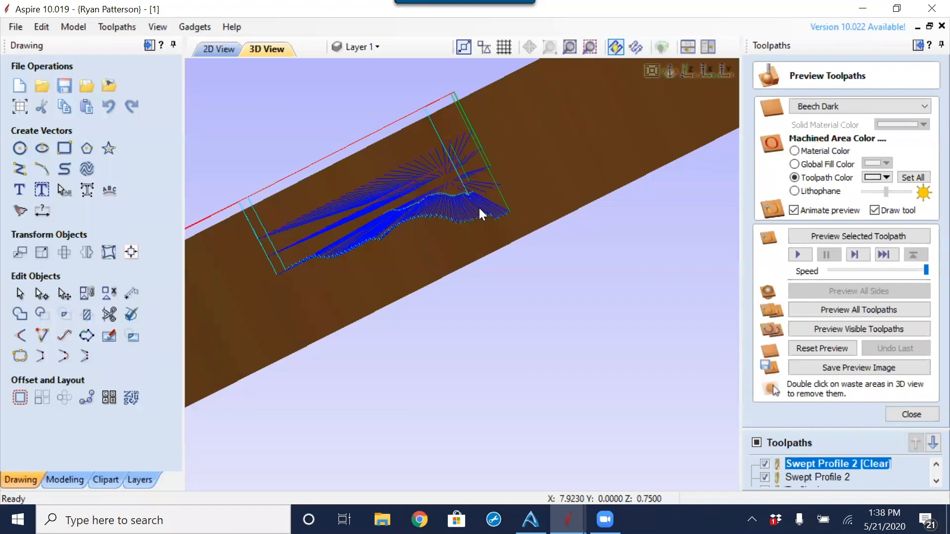
pyautogui.moveTo(559, 234); pyautogui.dragTo(540, 218)
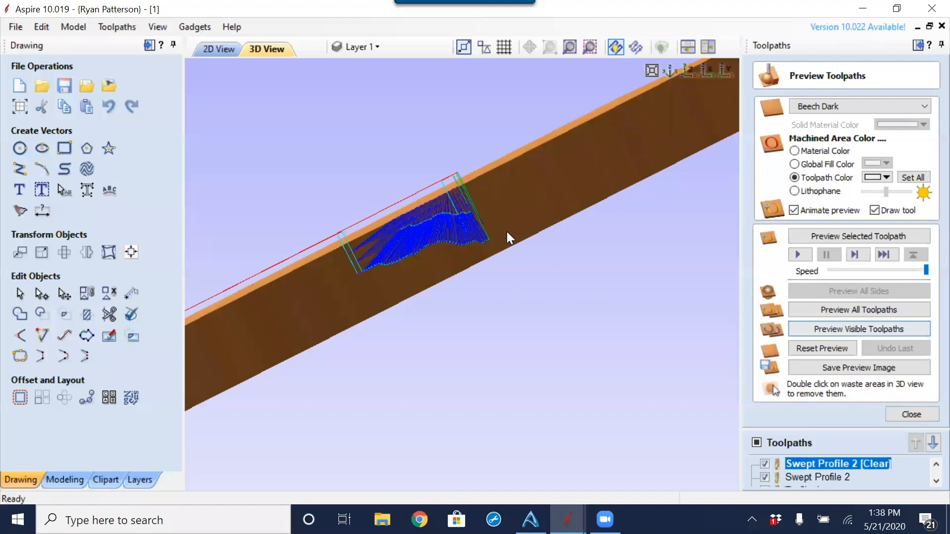
pyautogui.moveTo(508, 224); pyautogui.dragTo(579, 317)
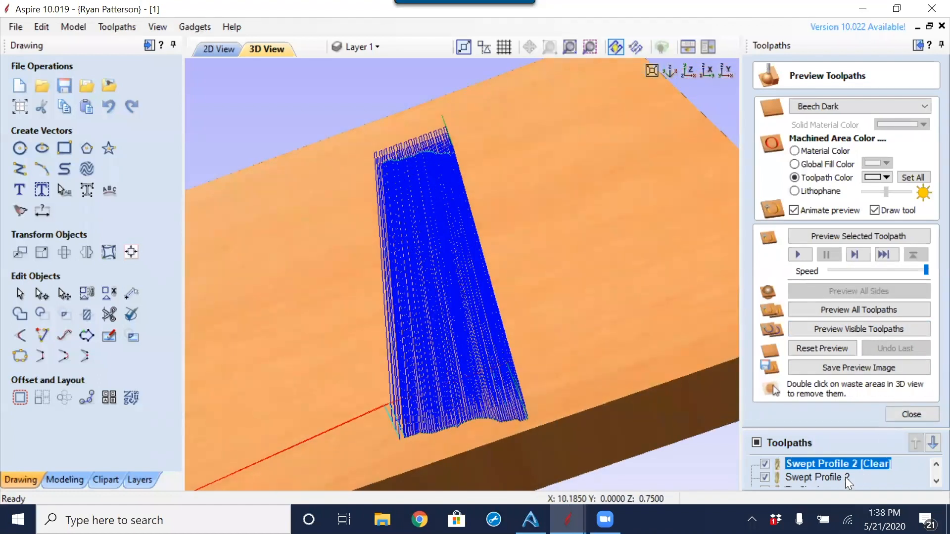
pyautogui.click(763, 477)
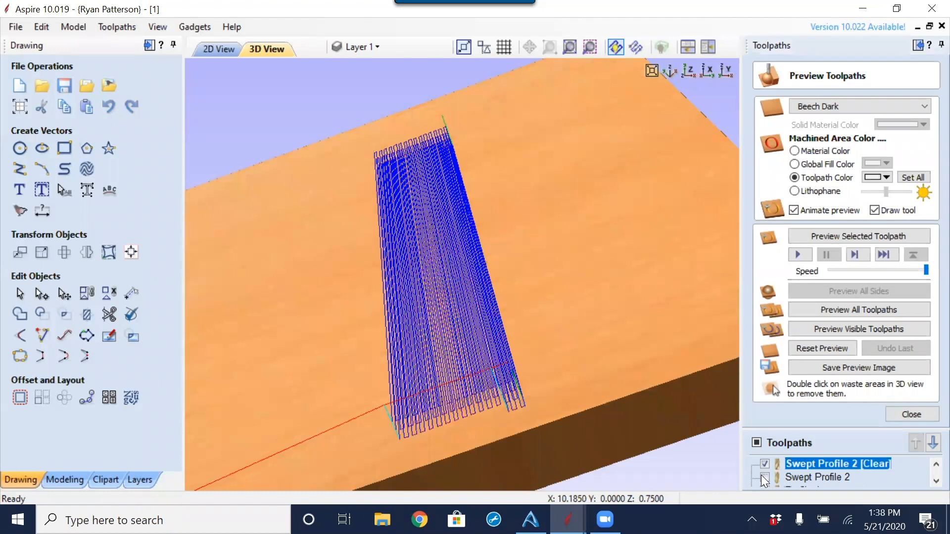
pyautogui.click(839, 334)
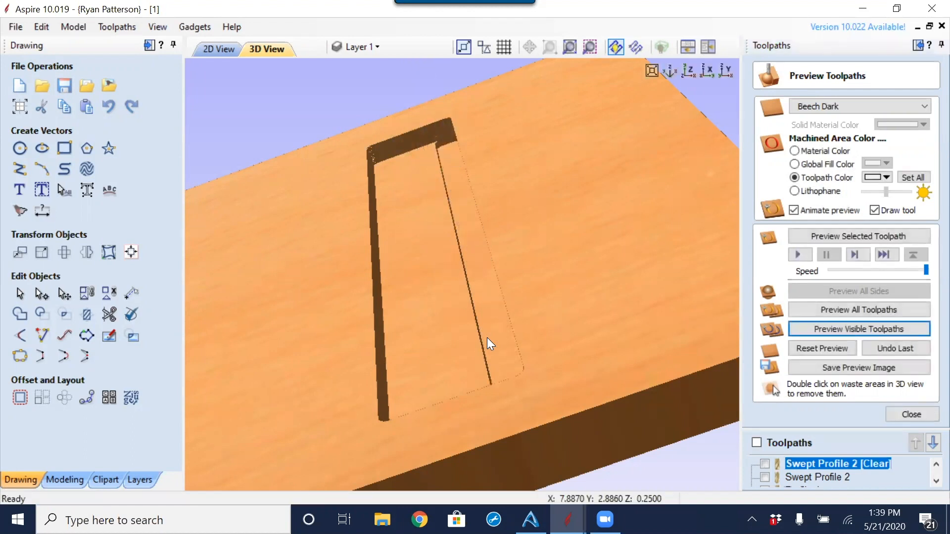
# Step: Preview the Swept Profile 2 finishing toolpath on top of the cleared material
pyautogui.moveTo(388, 392); pyautogui.dragTo(392, 345)
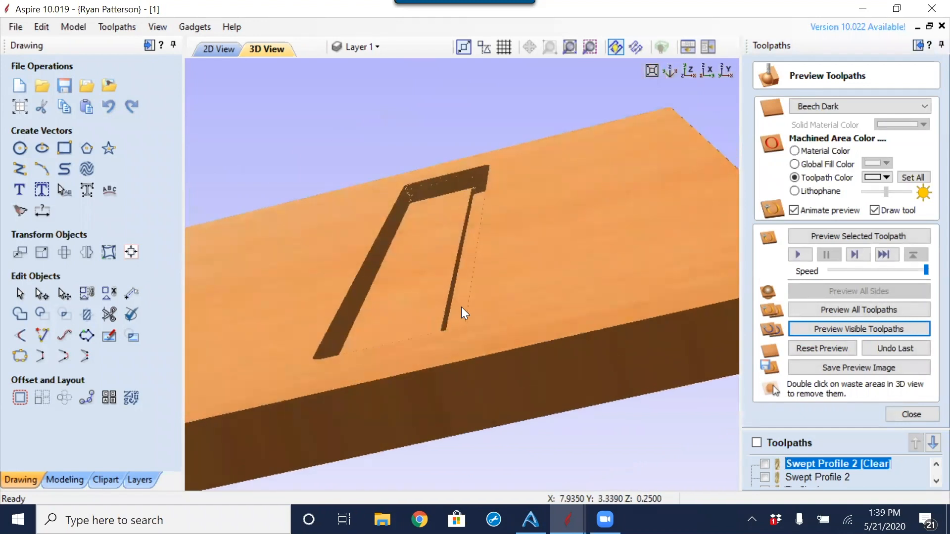
pyautogui.click(764, 477)
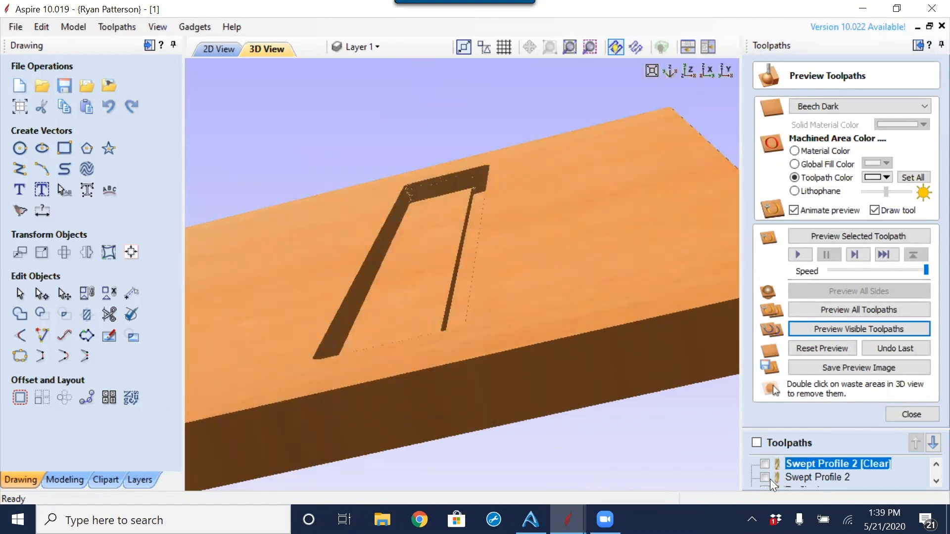
pyautogui.click(853, 329)
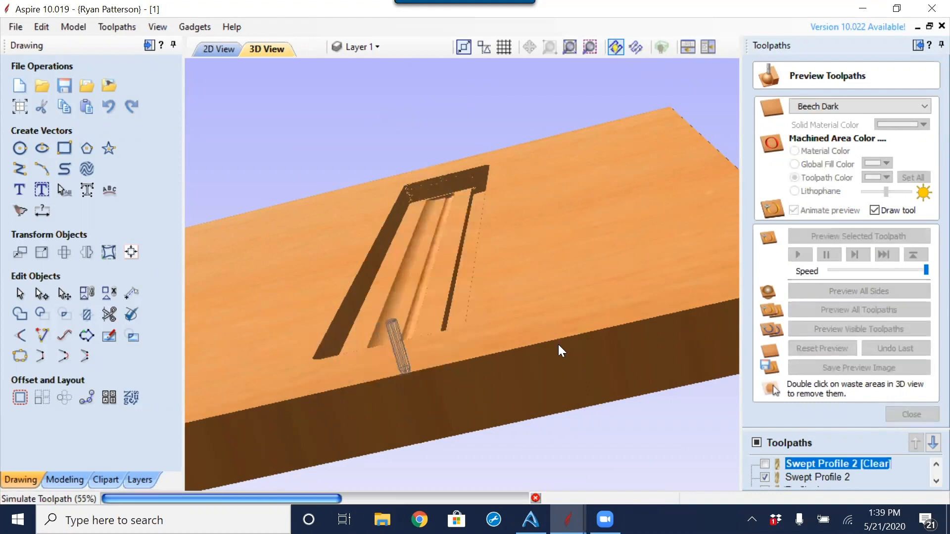
# Step: Show the profile cutout toolpath and preview all toolpaths together on the material
pyautogui.moveTo(501, 299); pyautogui.dragTo(436, 343)
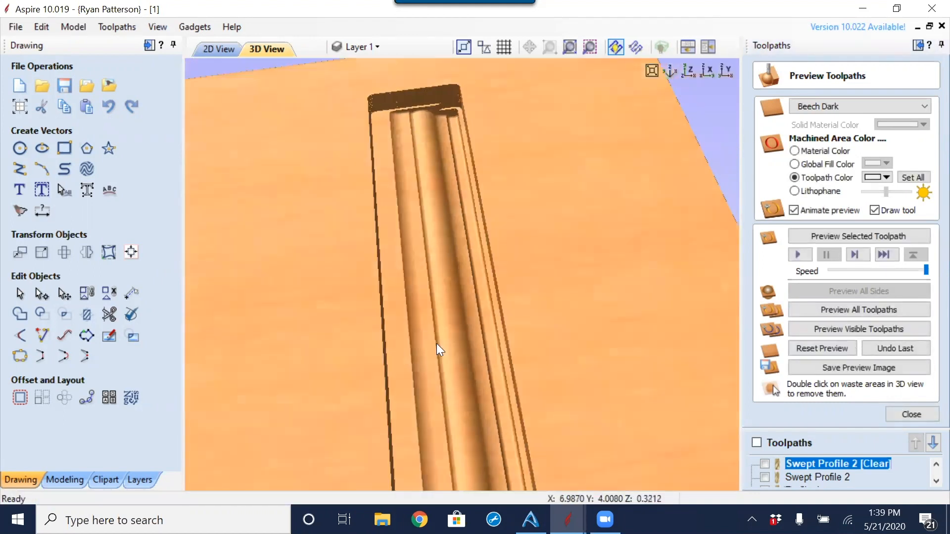
pyautogui.scroll(-4, 437, 337)
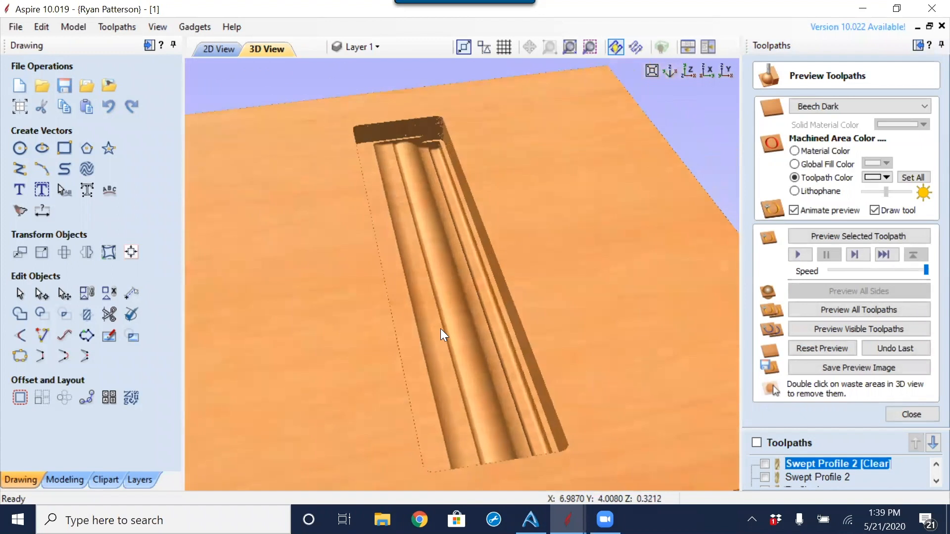
pyautogui.click(766, 488)
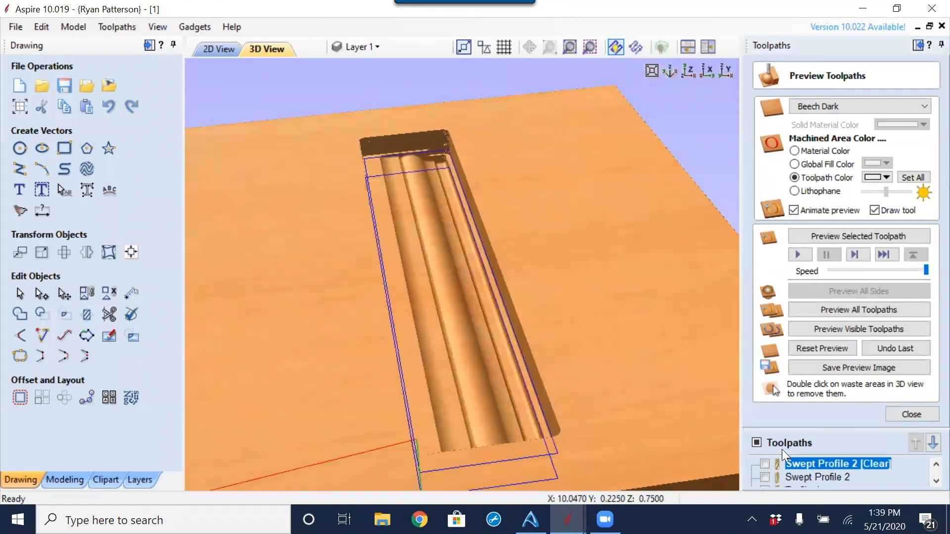
pyautogui.click(851, 310)
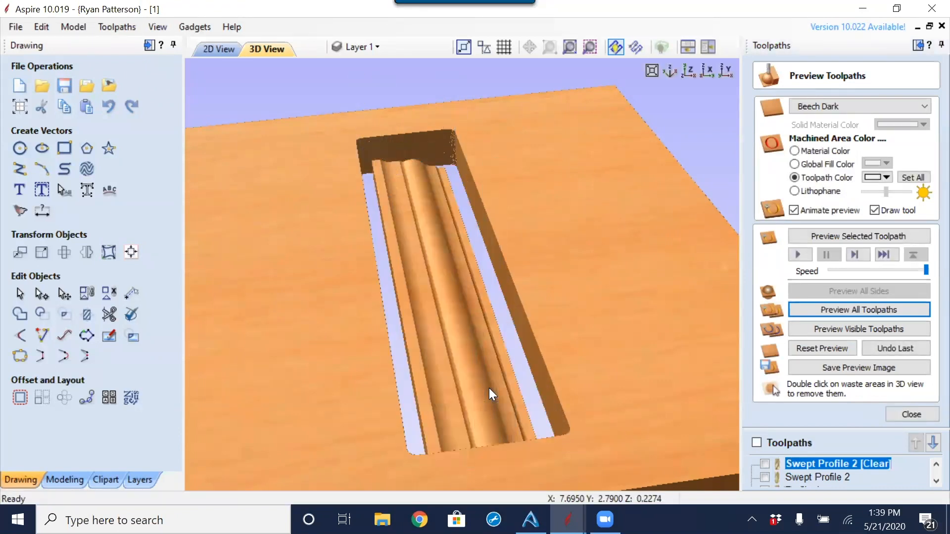
# Step: In the 2D view, move the tall rectangle and its straight drive rail together off the material, beyond its right edge
pyautogui.click(217, 51)
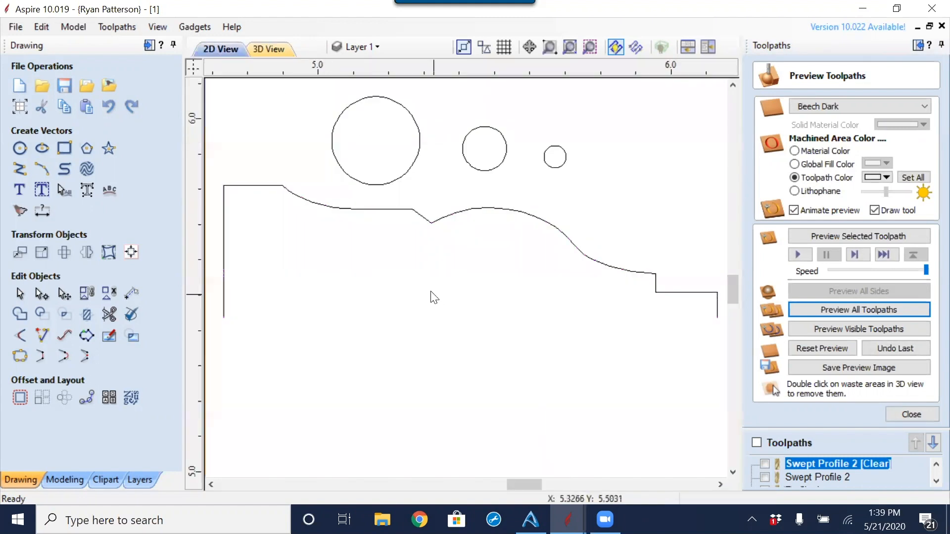
pyautogui.scroll(-4, 426, 292)
pyautogui.scroll(-1, 409, 276)
pyautogui.moveTo(515, 138); pyautogui.dragTo(644, 157)
pyautogui.click(453, 162)
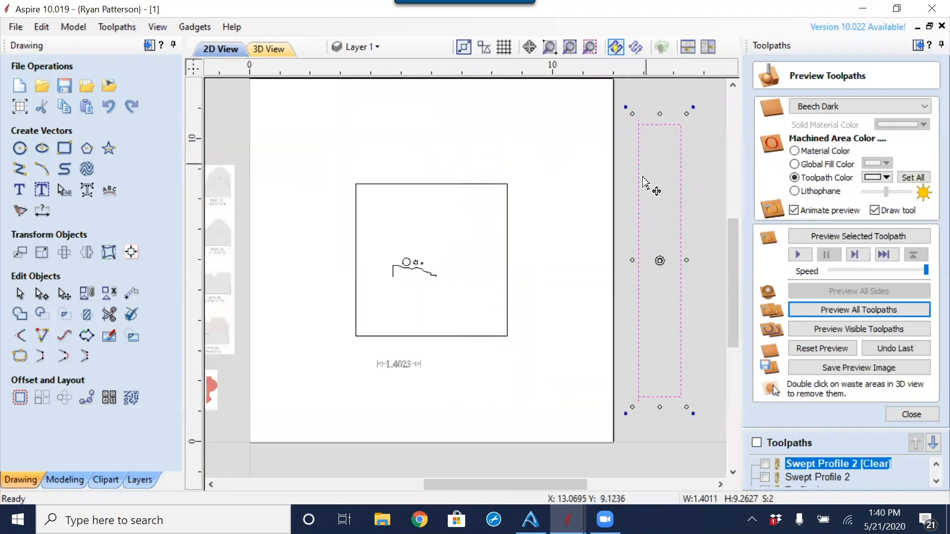
# Step: Delete all existing toolpaths and close the toolpath preview form
pyautogui.click(809, 461)
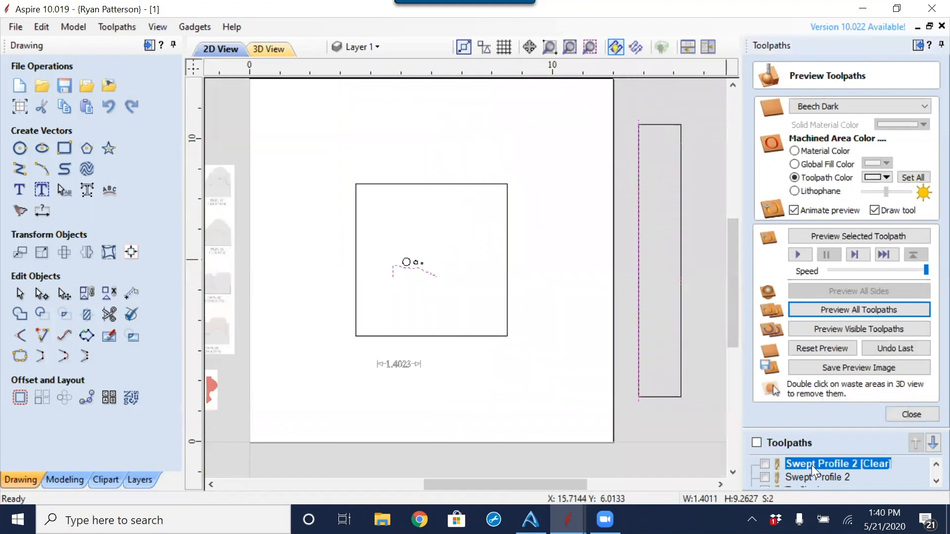
pyautogui.rightClick(811, 465)
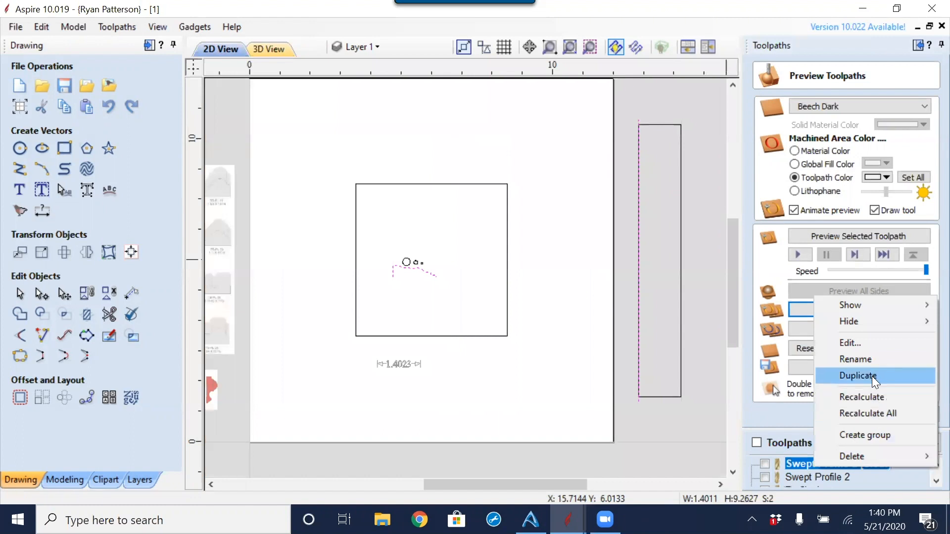
pyautogui.moveTo(862, 456)
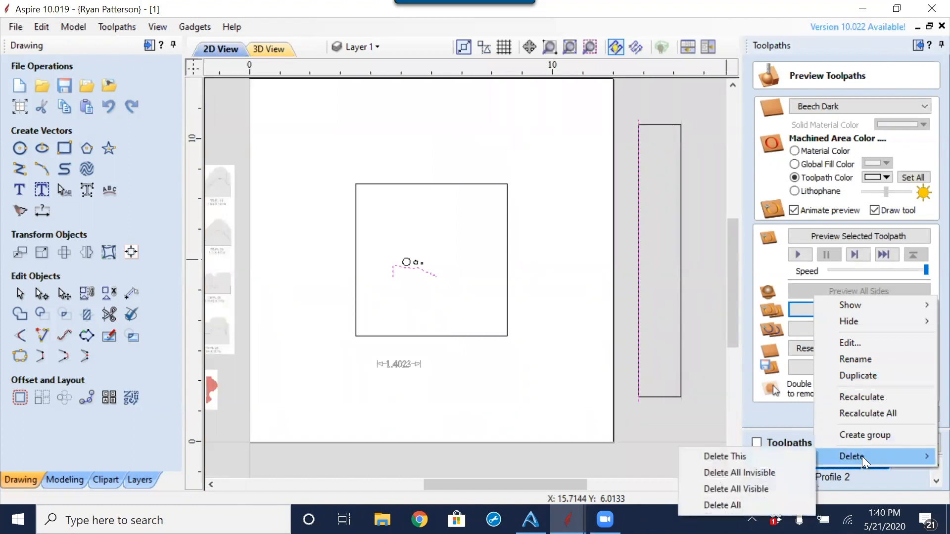
pyautogui.click(723, 505)
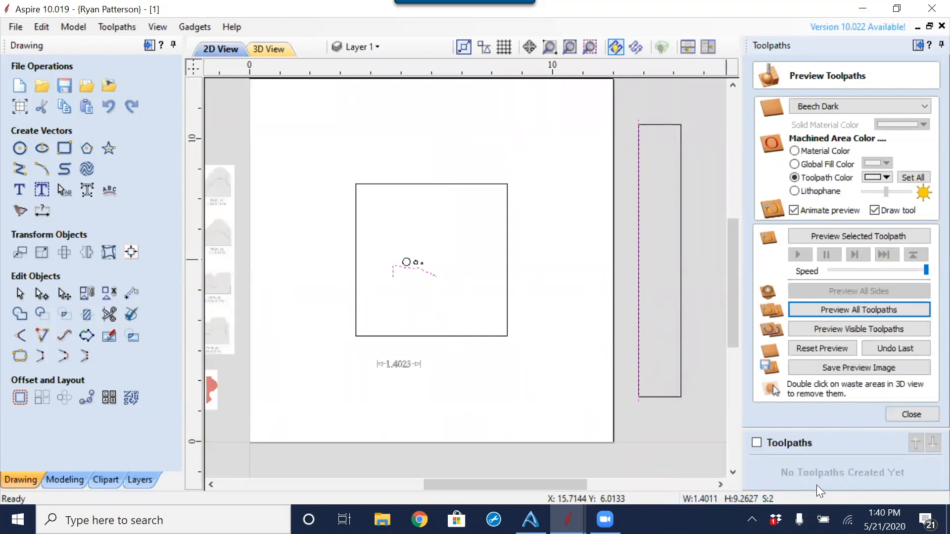
pyautogui.click(912, 414)
# Step: Delete the three small circles above the moulding profile
pyautogui.click(430, 314)
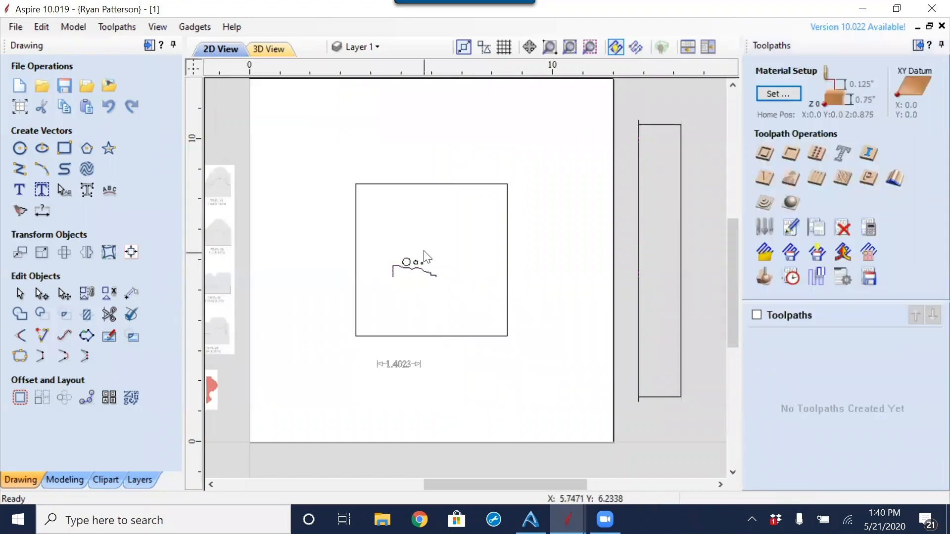
pyautogui.scroll(3, 429, 255)
pyautogui.moveTo(429, 253); pyautogui.dragTo(378, 291)
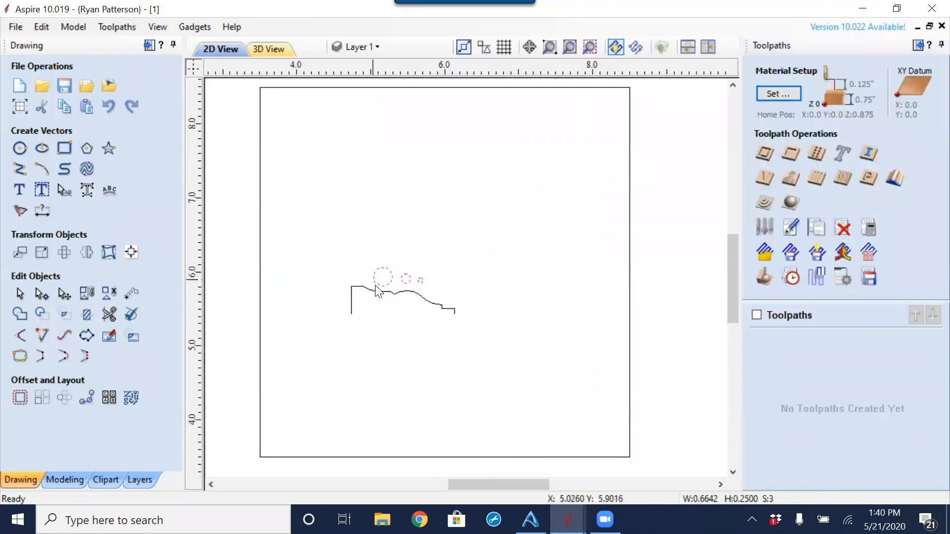
pyautogui.press('Delete')
# Step: Start a Moulding Toolpath with the 5 by 5 inch square as drive rail and the moulding vector as profile
pyautogui.scroll(-3, 366, 319)
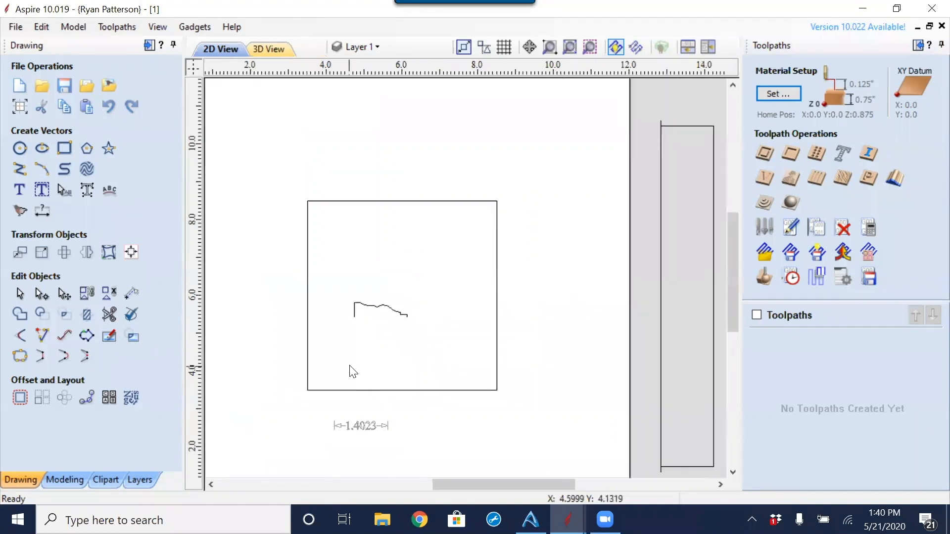
pyautogui.moveTo(383, 334); pyautogui.dragTo(383, 310, button='middle')
pyautogui.click(396, 286)
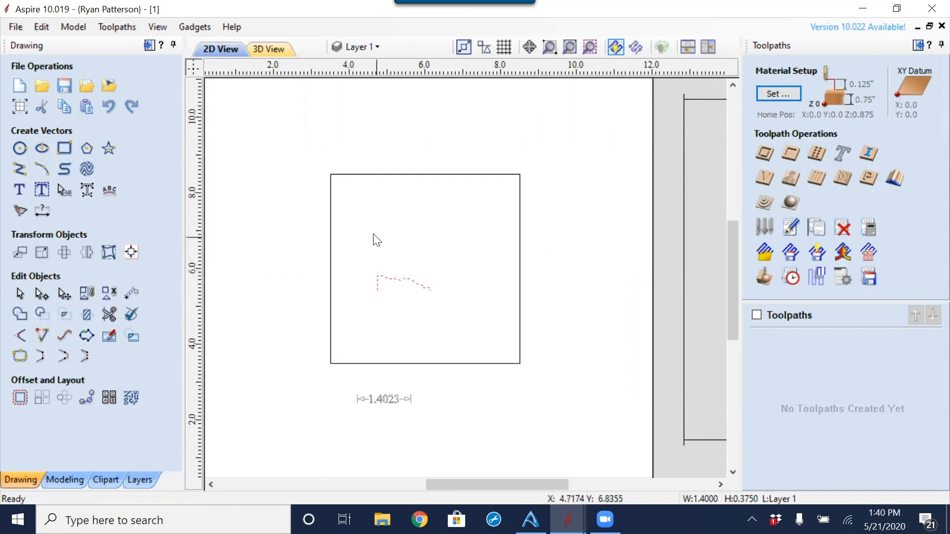
pyautogui.click(384, 217)
pyautogui.click(331, 243)
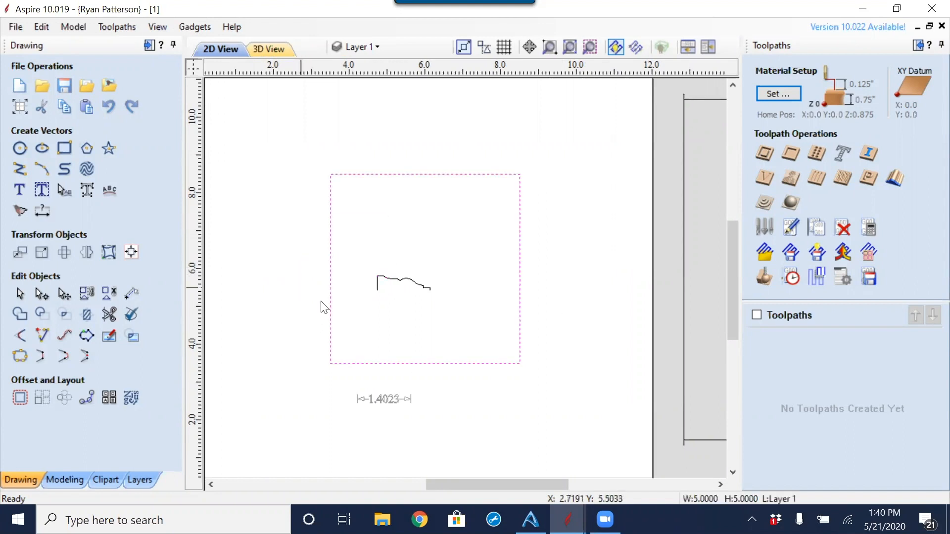
pyautogui.keyDown('shift'); pyautogui.moveTo(407, 302); pyautogui.dragTo(407, 303); pyautogui.keyUp('shift')
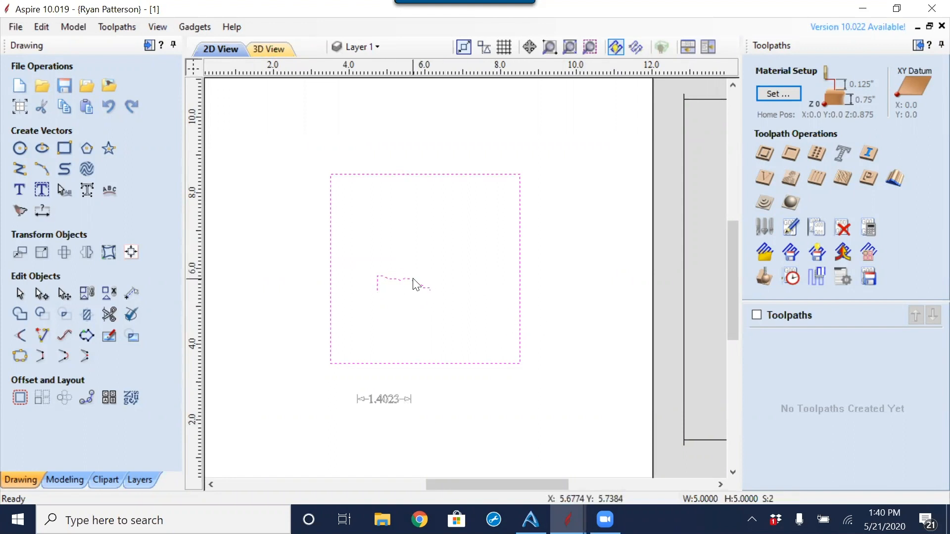
pyautogui.click(902, 184)
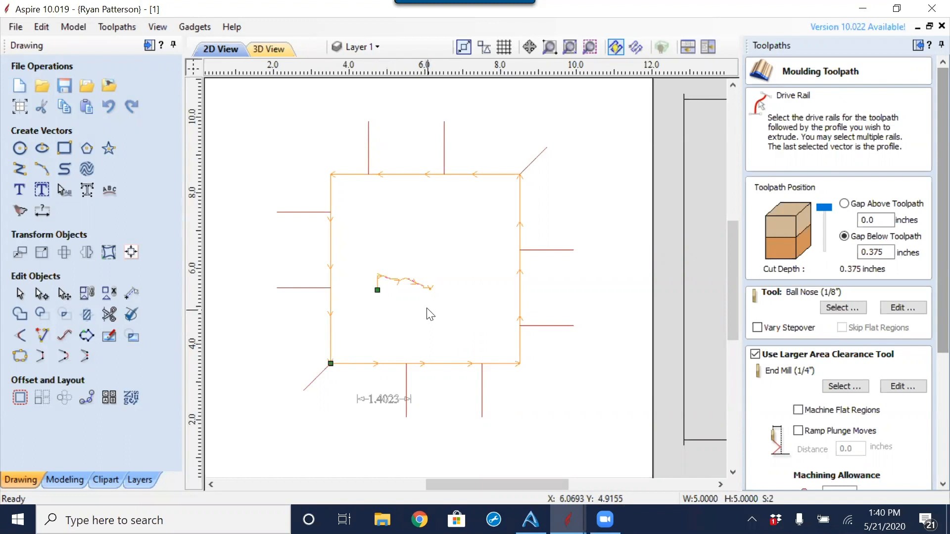
# Step: Reverse the direction of the moulding profile vector
pyautogui.scroll(3, 412, 284)
pyautogui.rightClick(403, 256)
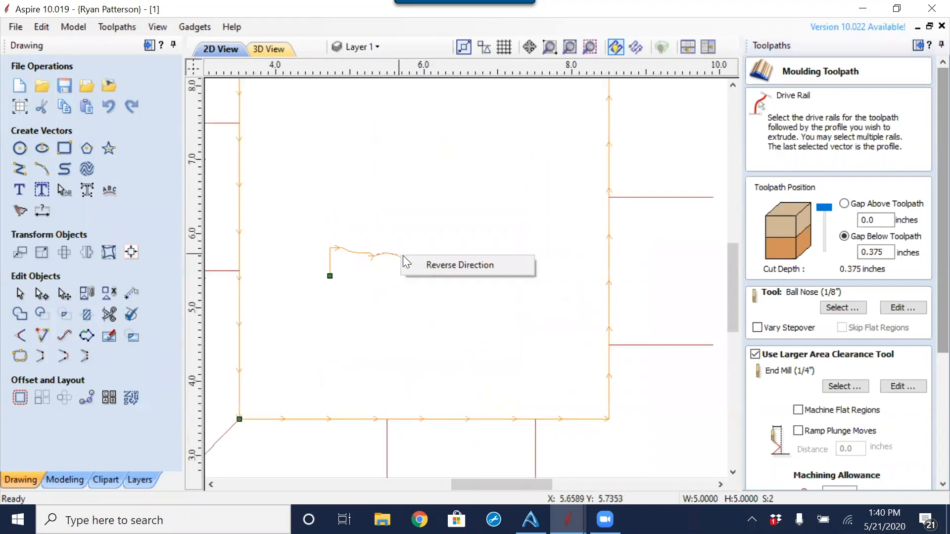
pyautogui.click(427, 262)
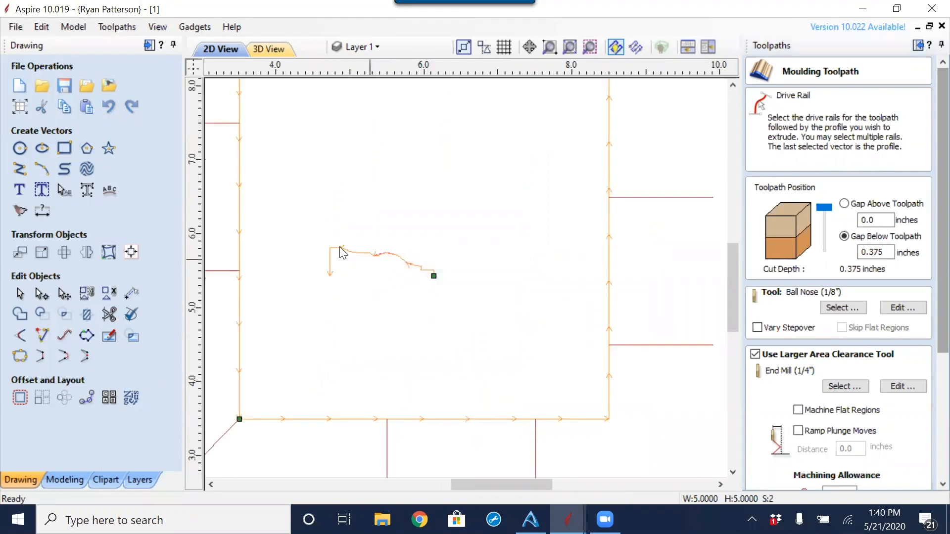
# Step: Calculate the moulding toolpath around the square with sharp corners and 1/4" end mill clearance, and preview all toolpaths on a reset block
pyautogui.click(827, 223)
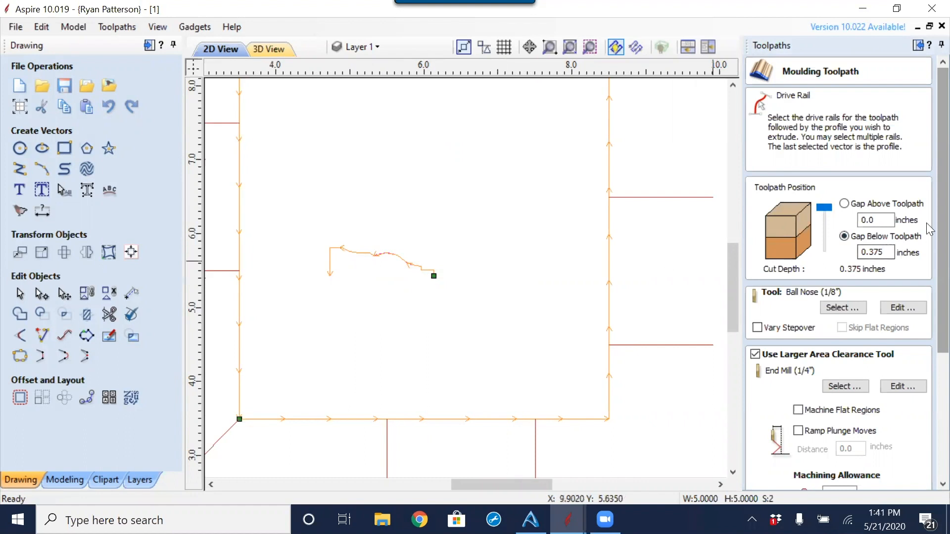
pyautogui.scroll(-3, 929, 306)
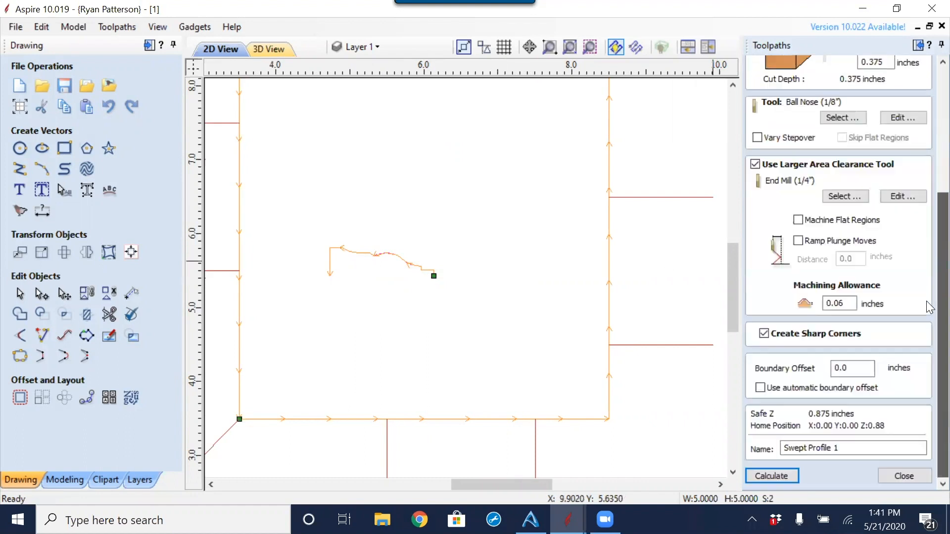
pyautogui.click(784, 476)
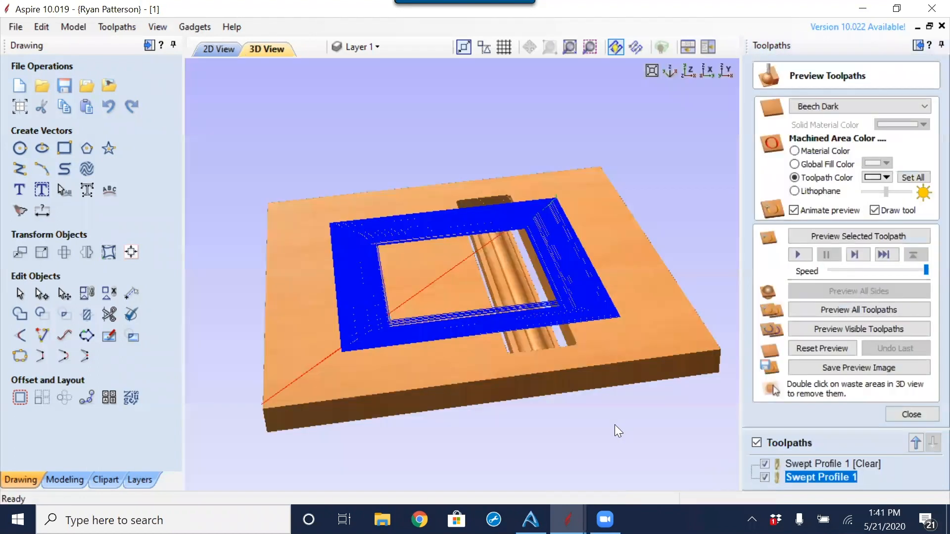
pyautogui.click(836, 349)
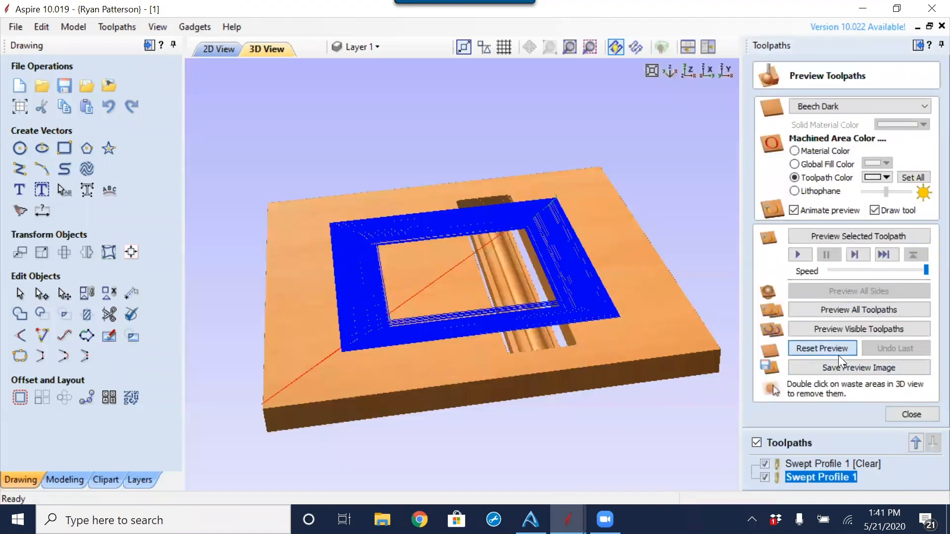
pyautogui.click(854, 311)
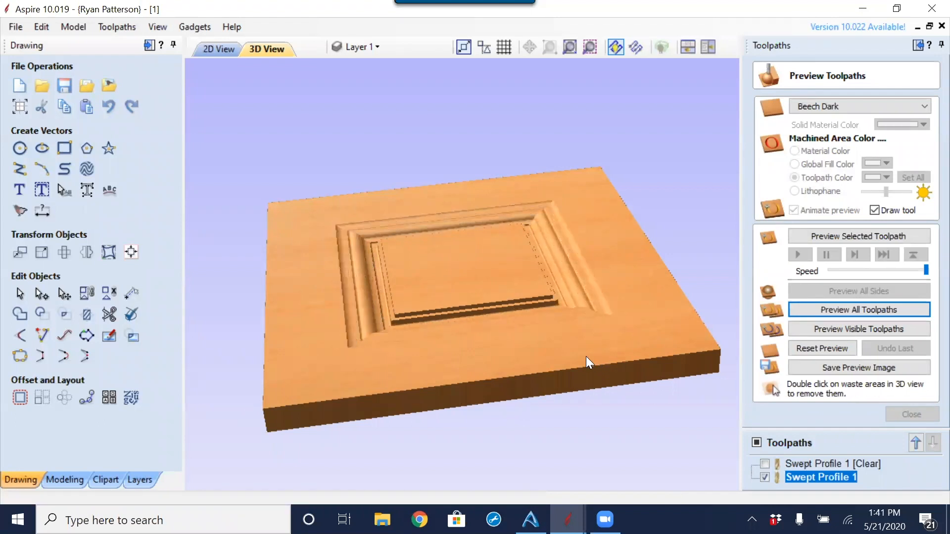
# Step: Examine the previewed moulding around the square in 3D, especially the corners and the uncut material along its inner edge
pyautogui.moveTo(539, 357); pyautogui.dragTo(510, 440)
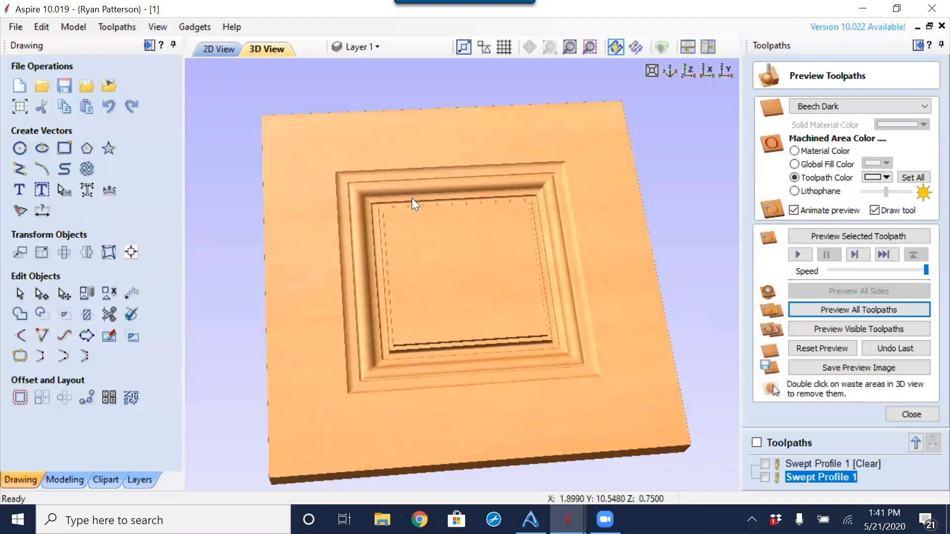
pyautogui.moveTo(469, 347); pyautogui.dragTo(328, 326)
pyautogui.scroll(2, 362, 314)
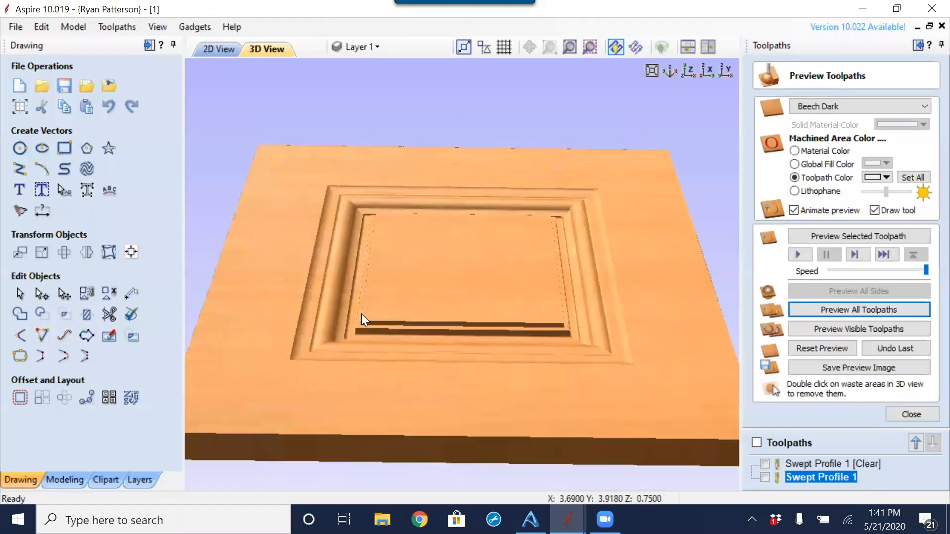
pyautogui.scroll(2, 331, 278)
pyautogui.scroll(2, 528, 249)
pyautogui.scroll(2, 481, 257)
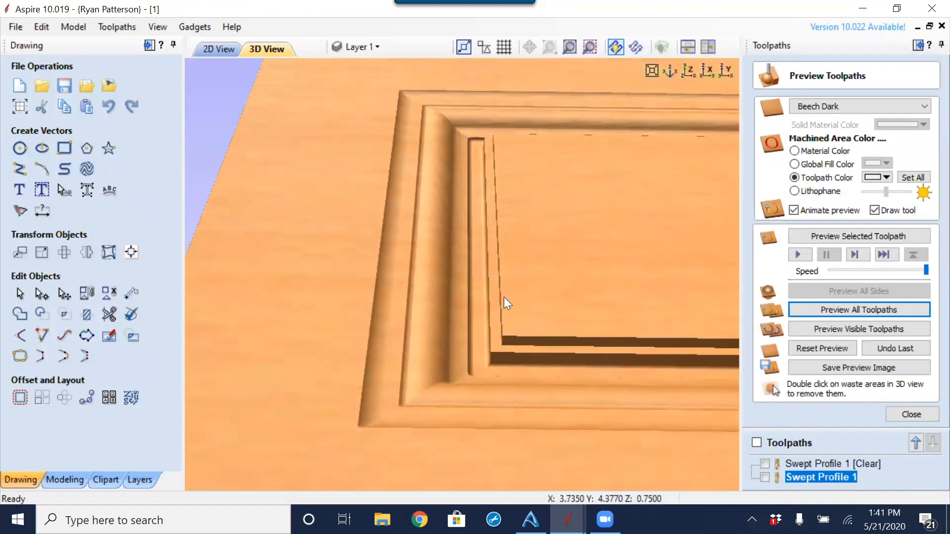
pyautogui.scroll(-3, 482, 279)
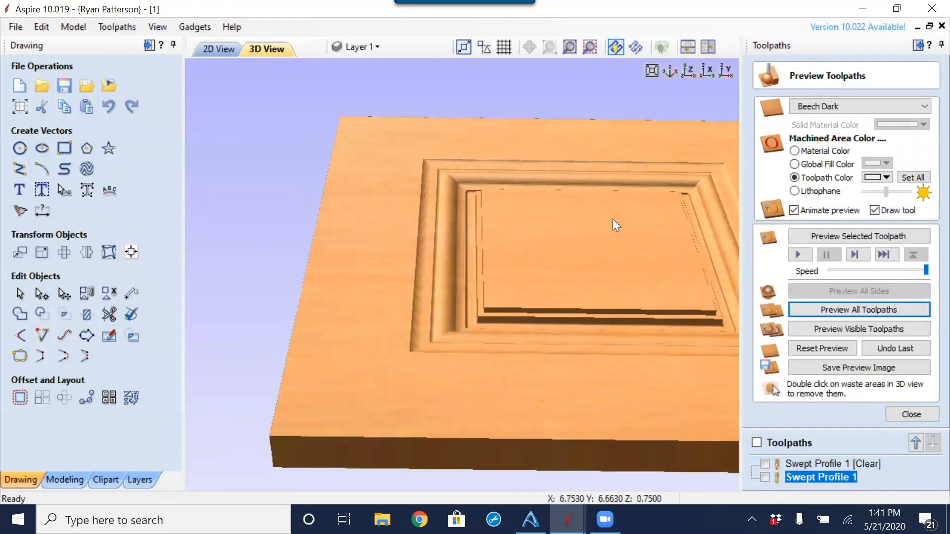
pyautogui.moveTo(629, 250); pyautogui.dragTo(502, 229, button='middle')
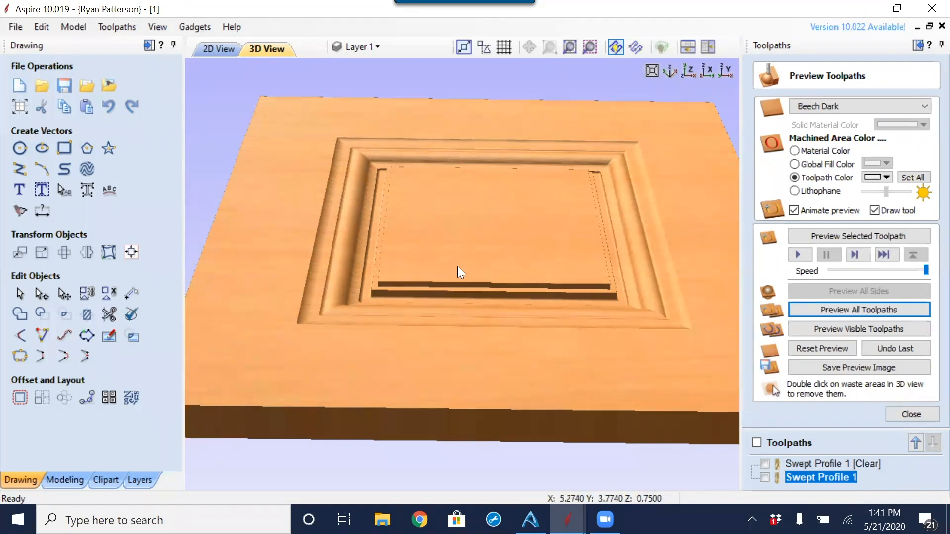
# Step: Move the moulding profile in the 2D view so its lower end sits on the square's left edge, outside the square
pyautogui.click(216, 52)
pyautogui.scroll(-1, 483, 191)
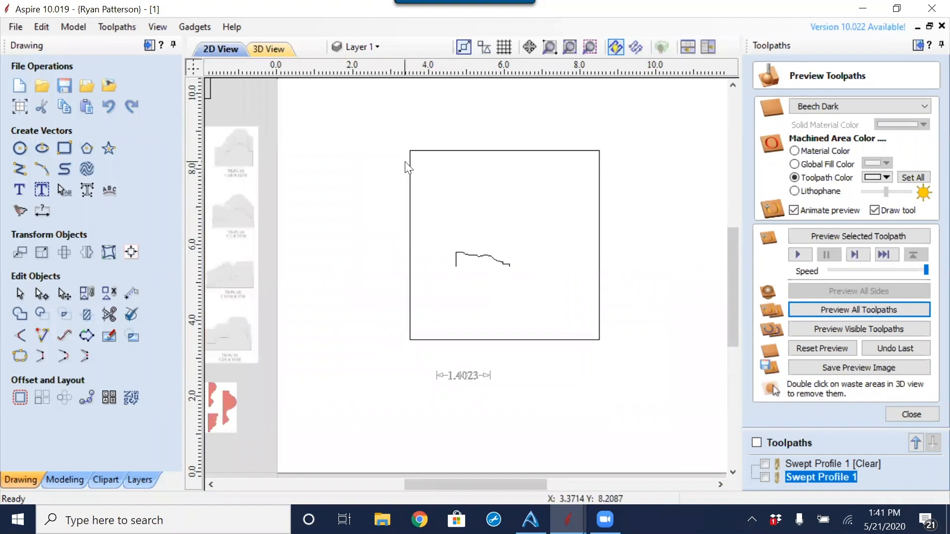
pyautogui.click(410, 171)
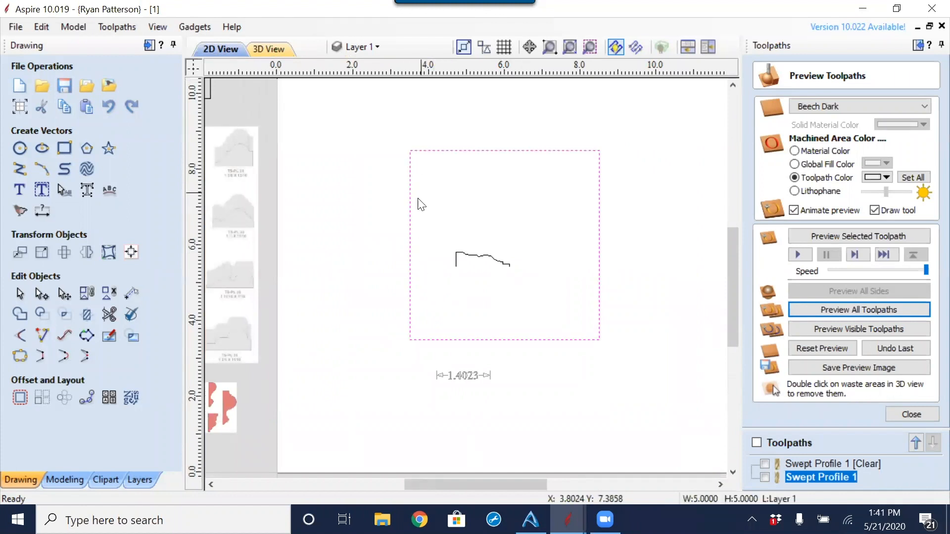
pyautogui.click(469, 259)
pyautogui.click(477, 259)
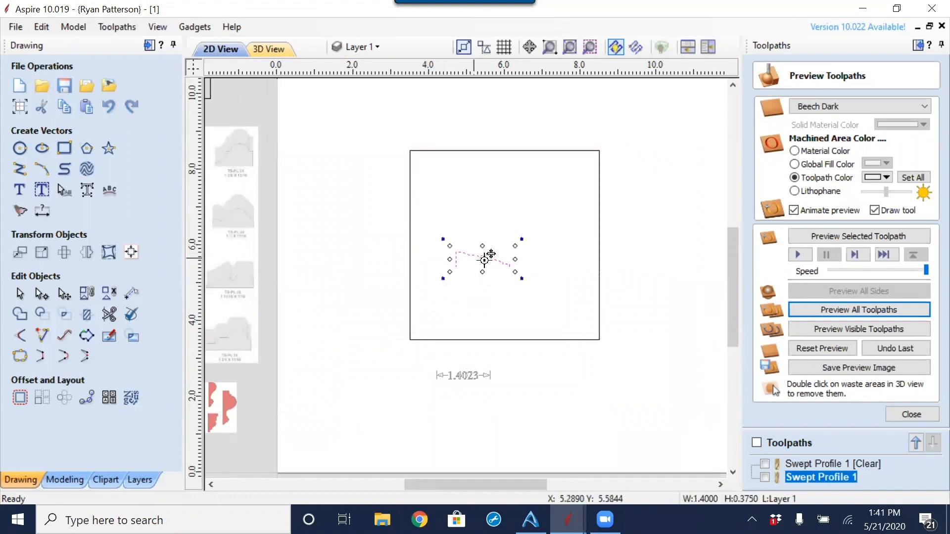
pyautogui.scroll(3, 508, 268)
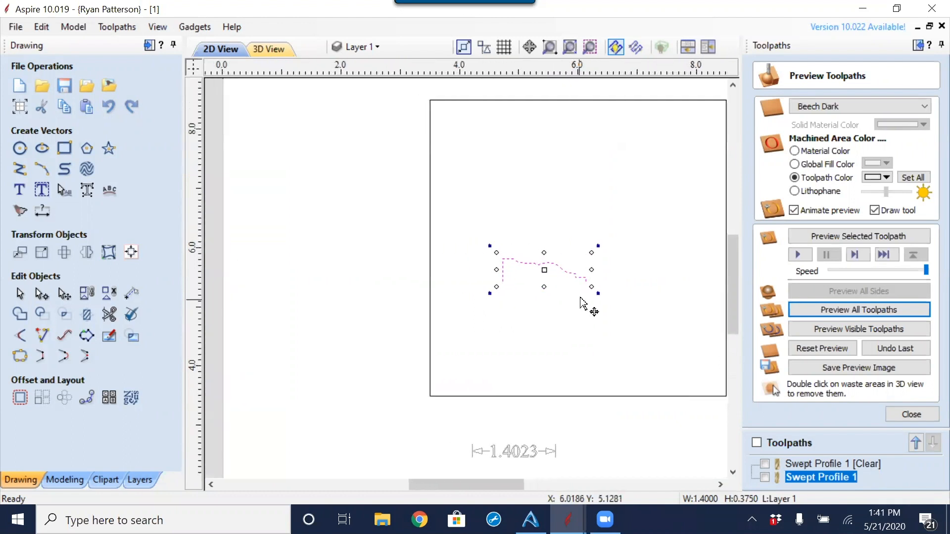
pyautogui.moveTo(590, 278); pyautogui.dragTo(393, 313)
pyautogui.scroll(4, 393, 331)
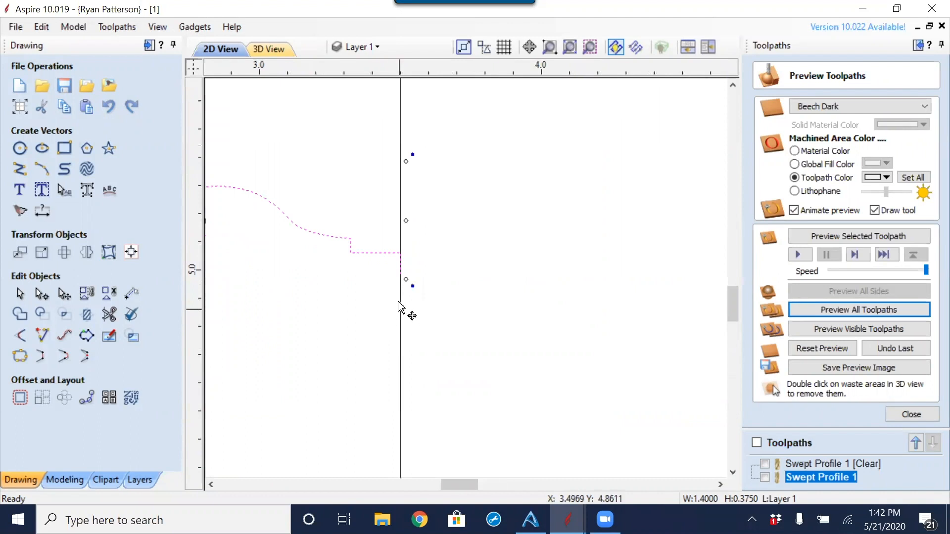
pyautogui.scroll(-4, 402, 303)
pyautogui.scroll(-3, 533, 282)
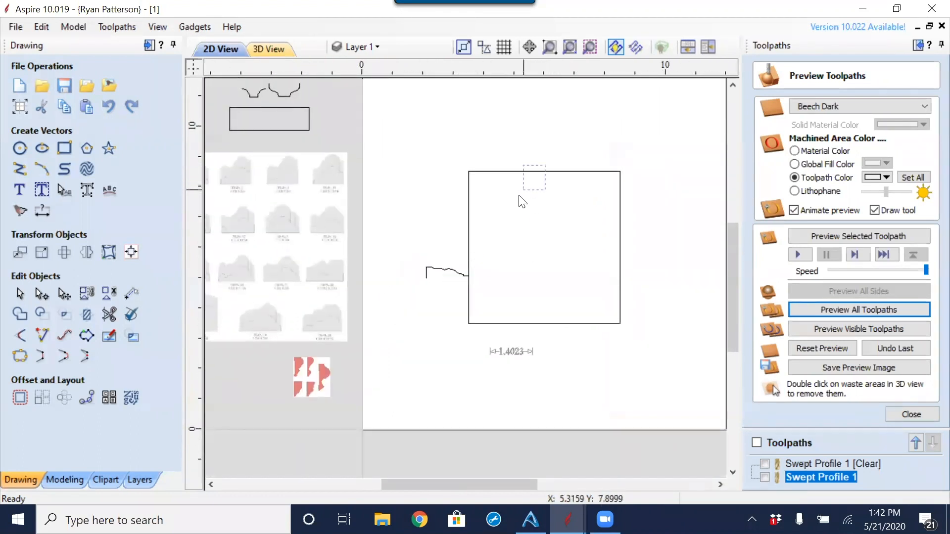
# Step: Calculate a raster Pocket Toolpath inside the square with a 0.375 inch cut depth and the 1/4" end mill
pyautogui.click(532, 172)
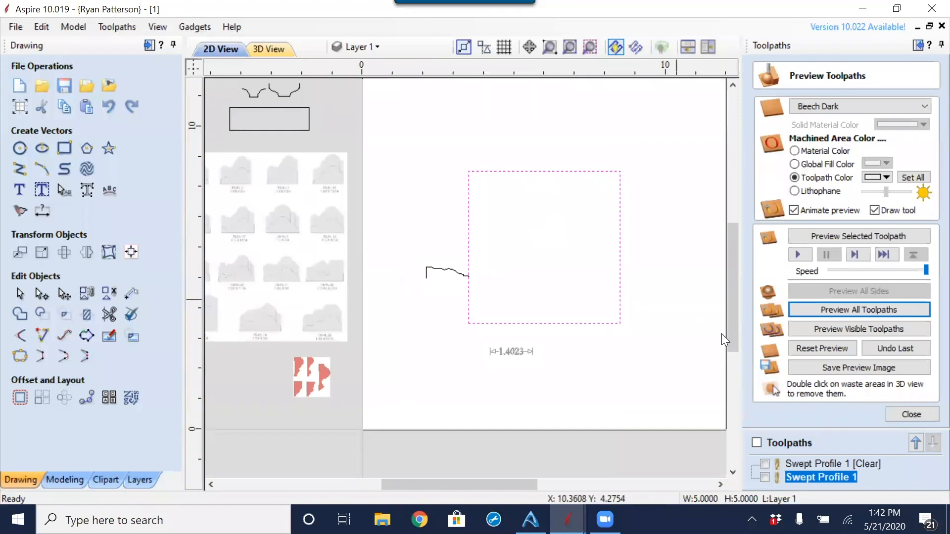
pyautogui.click(909, 415)
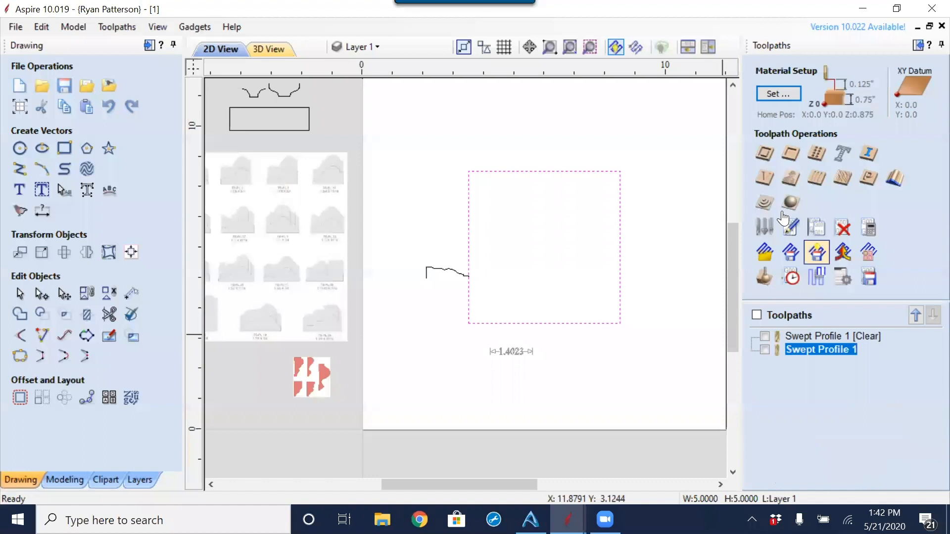
pyautogui.click(785, 157)
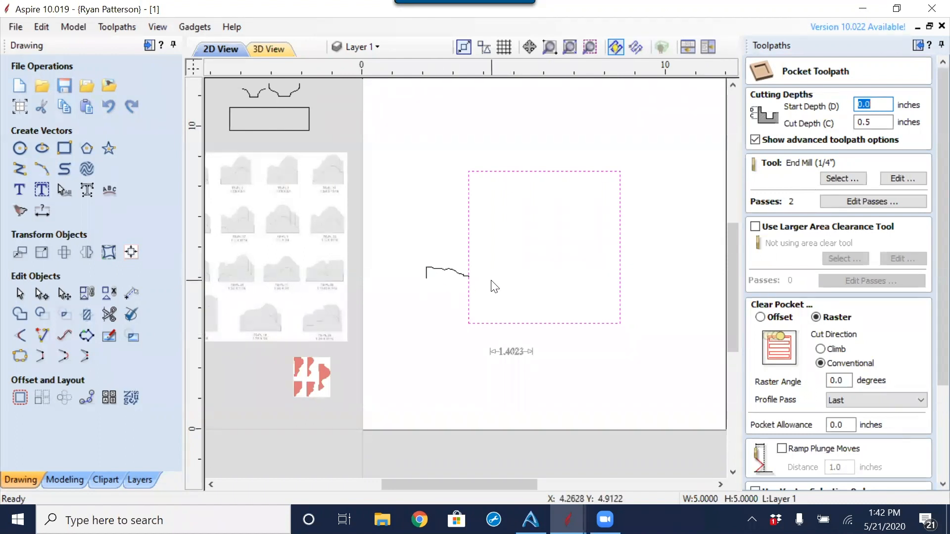
pyautogui.scroll(4, 469, 280)
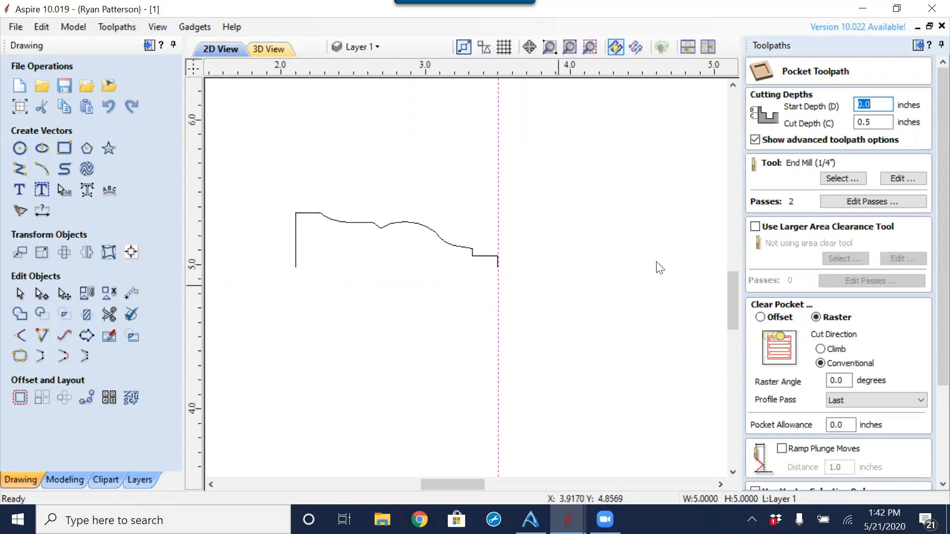
pyautogui.press('Tab')
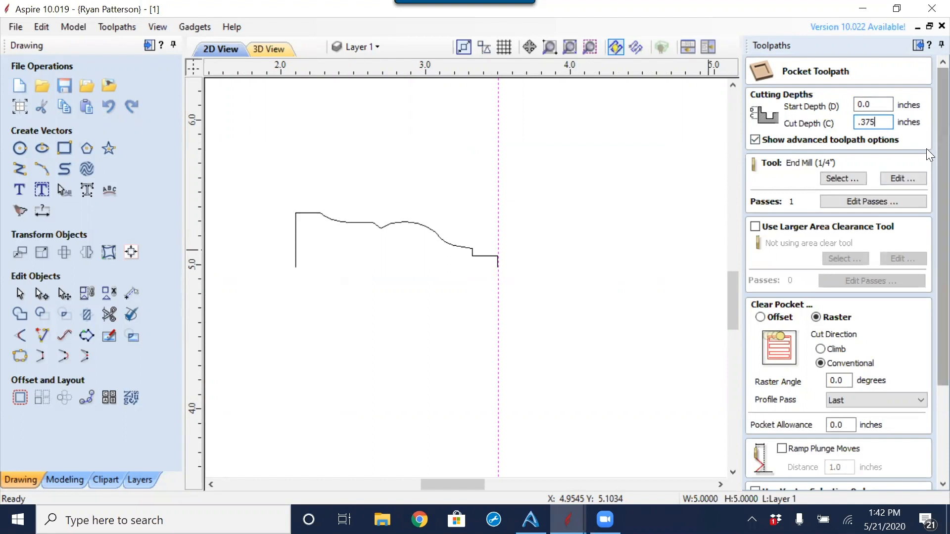
pyautogui.scroll(-5, 926, 310)
pyautogui.click(821, 224)
pyautogui.click(771, 480)
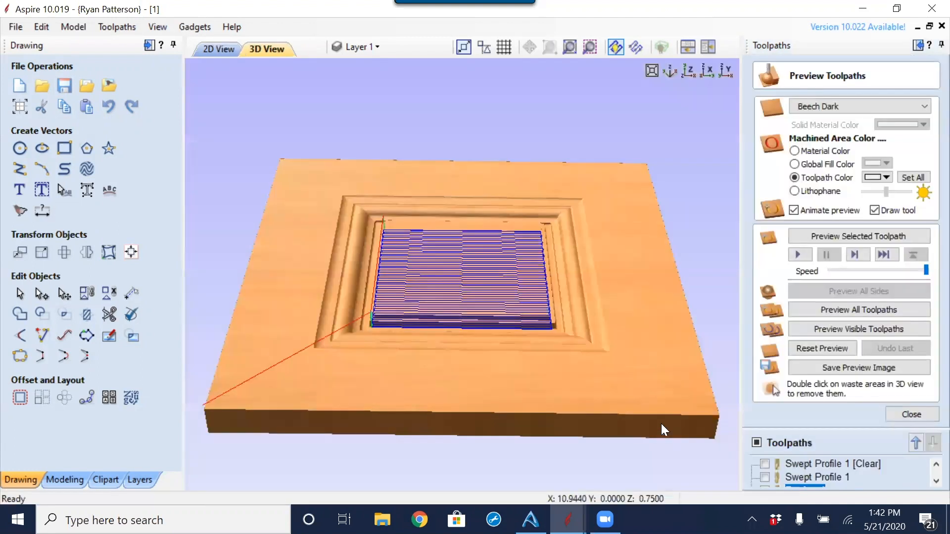
# Step: Set the preview simulation quality to Standard and preview all toolpaths to inspect the pocket inside the moulding
pyautogui.moveTo(354, 347); pyautogui.dragTo(393, 432)
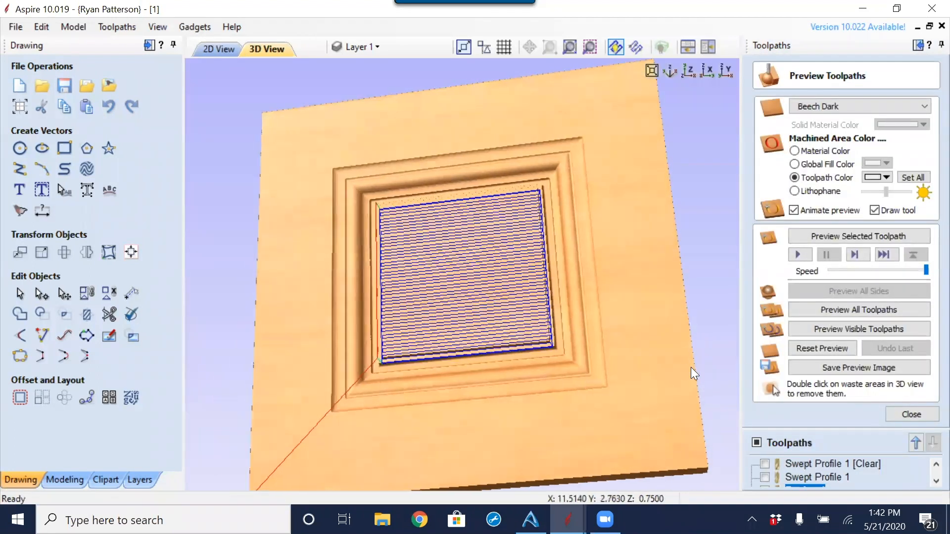
pyautogui.click(119, 34)
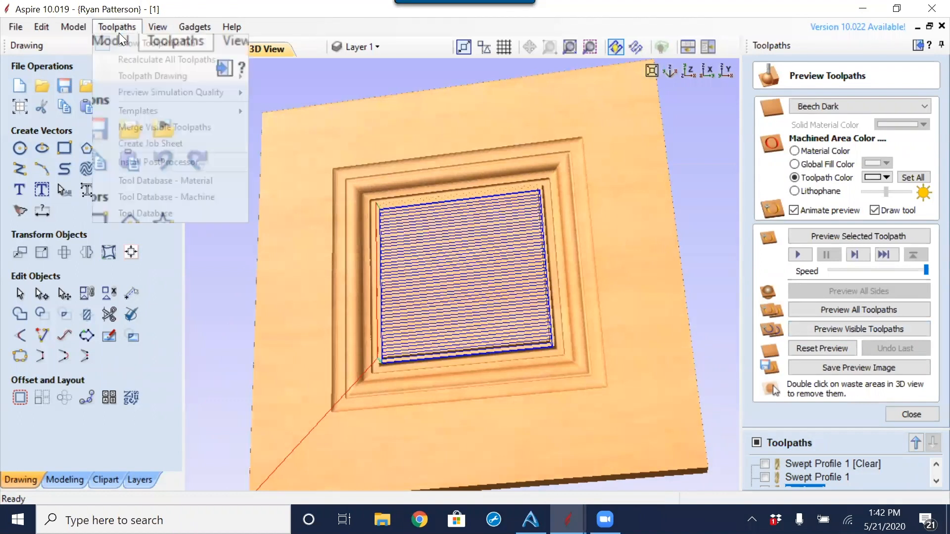
pyautogui.moveTo(194, 99)
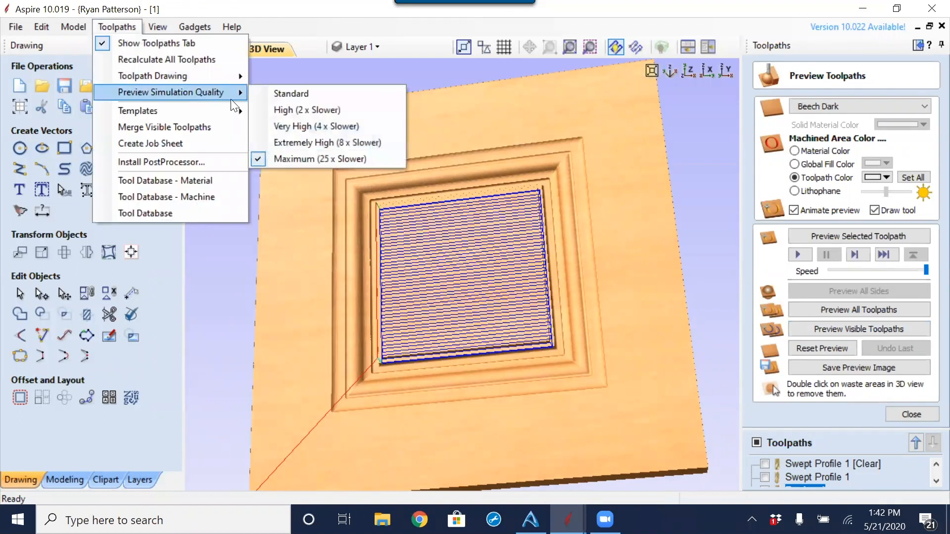
pyautogui.click(286, 99)
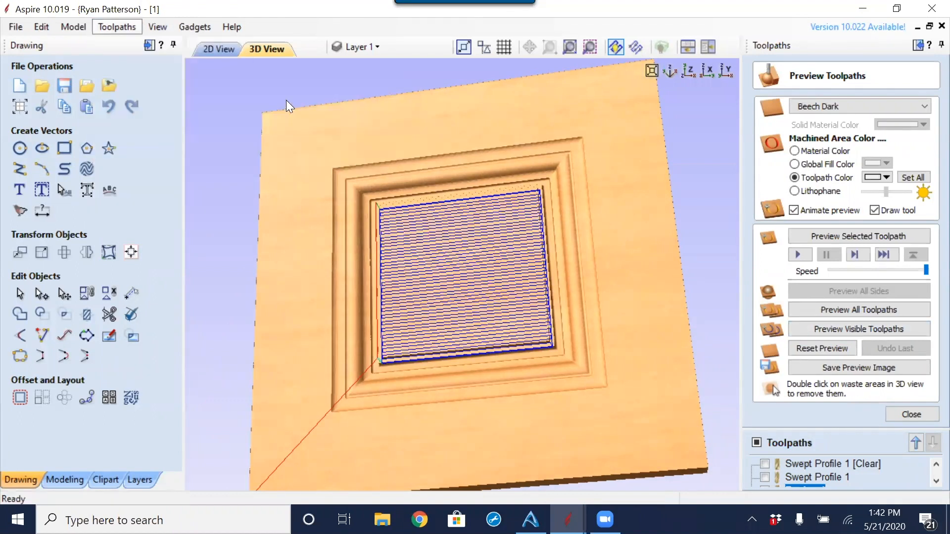
pyautogui.click(869, 312)
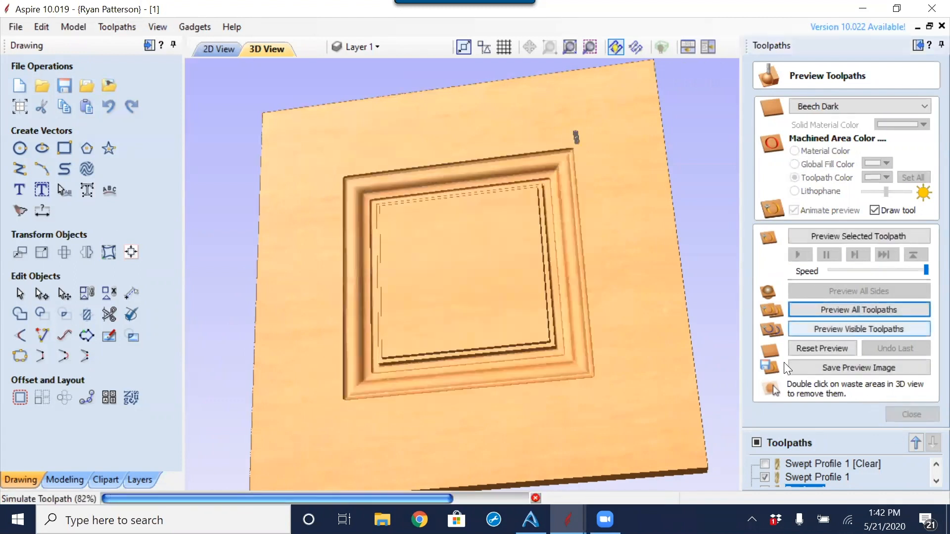
pyautogui.scroll(5, 455, 364)
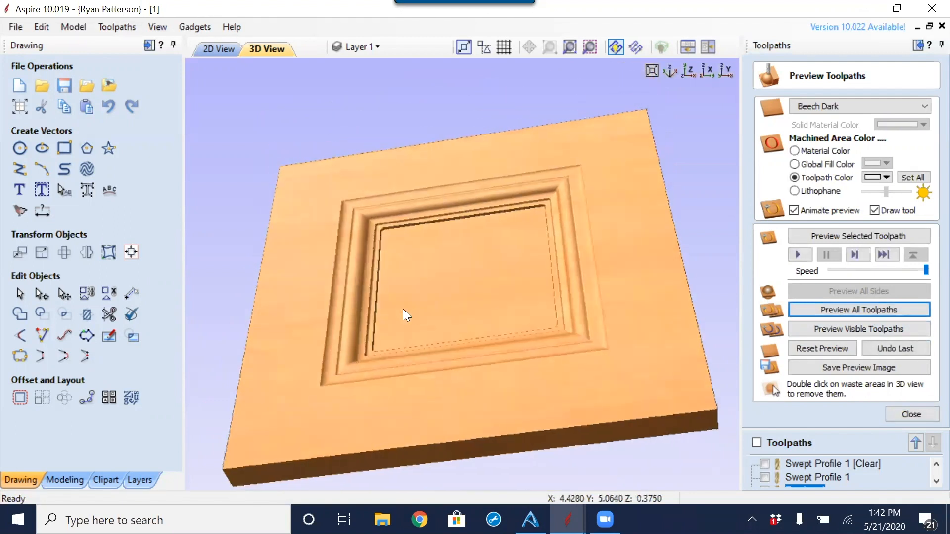
pyautogui.scroll(3, 347, 201)
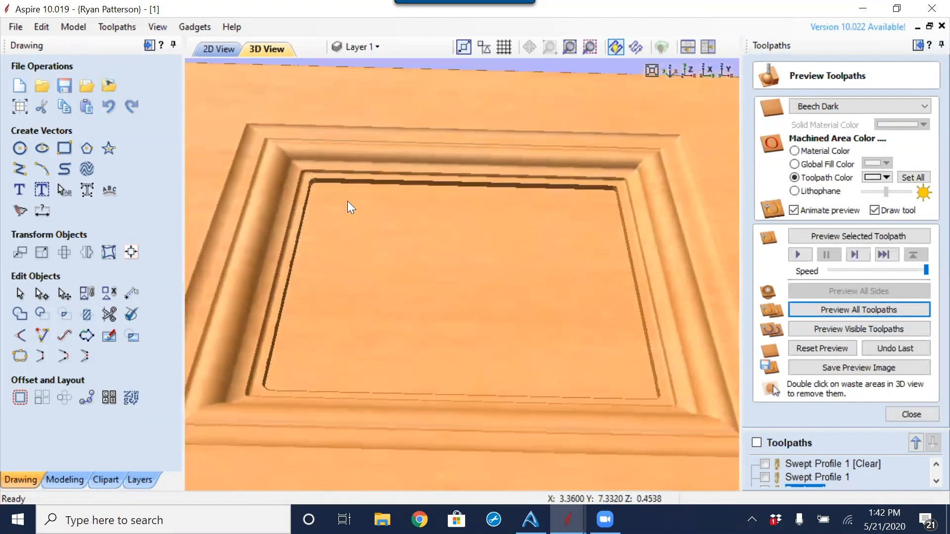
pyautogui.scroll(3, 582, 157)
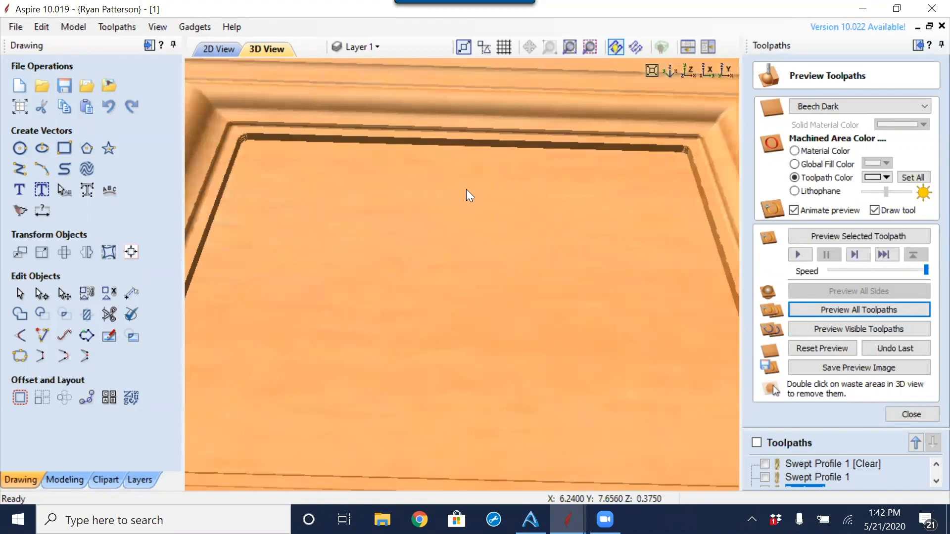
pyautogui.scroll(-6, 460, 196)
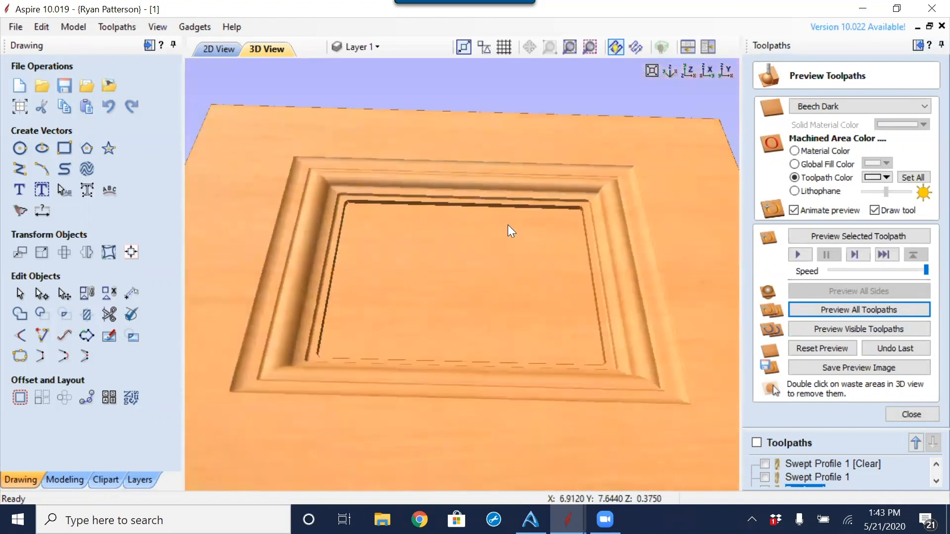
pyautogui.scroll(5, 554, 199)
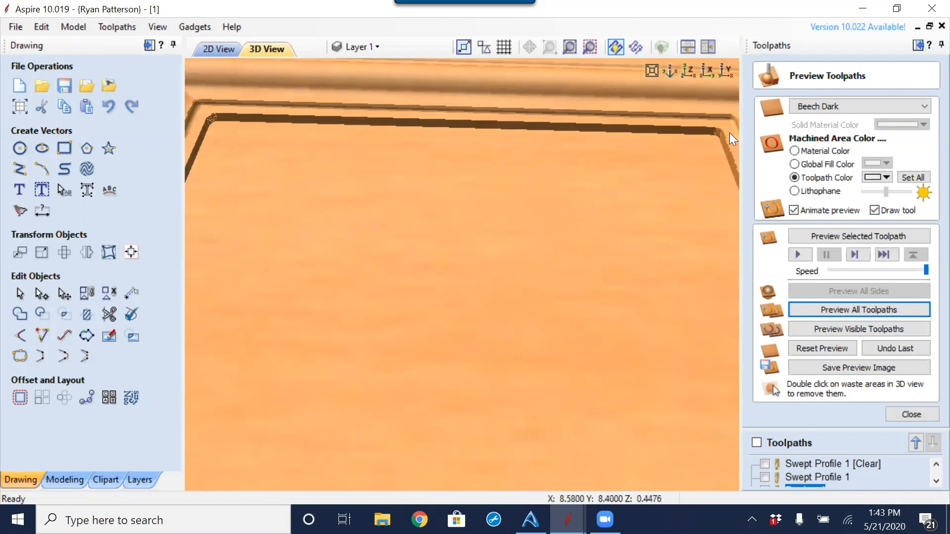
# Step: Examine how the lower end of the moulding profile meets the square's left edge in the 2D view
pyautogui.click(223, 49)
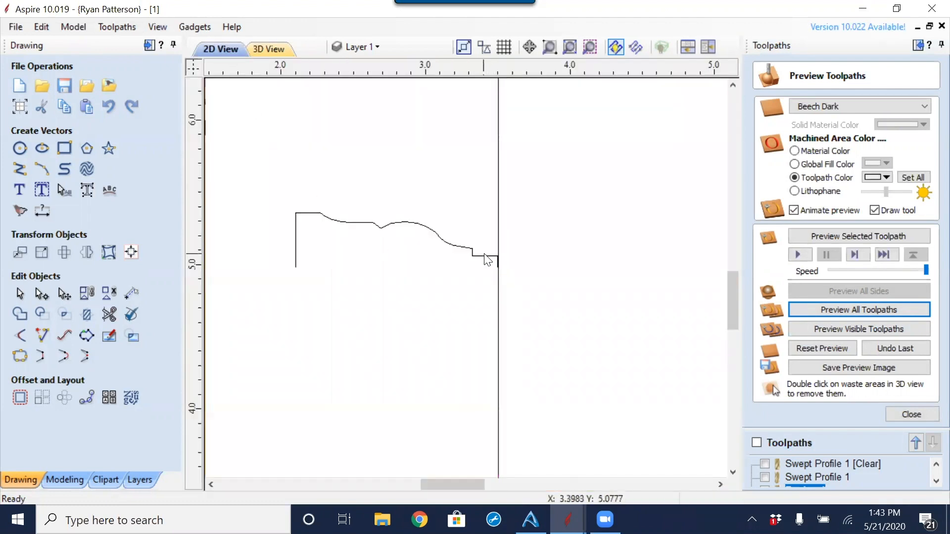
pyautogui.click(497, 268)
pyautogui.scroll(4, 498, 267)
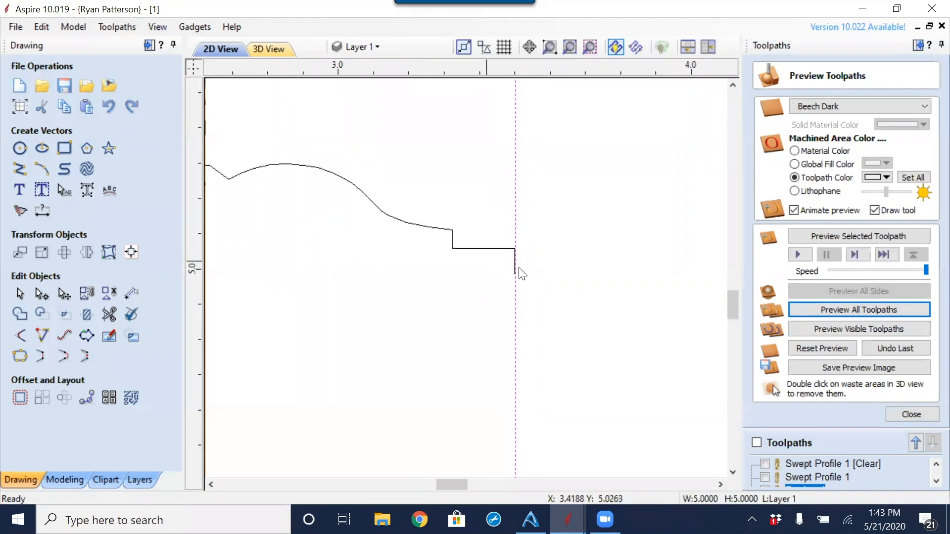
pyautogui.click(529, 267)
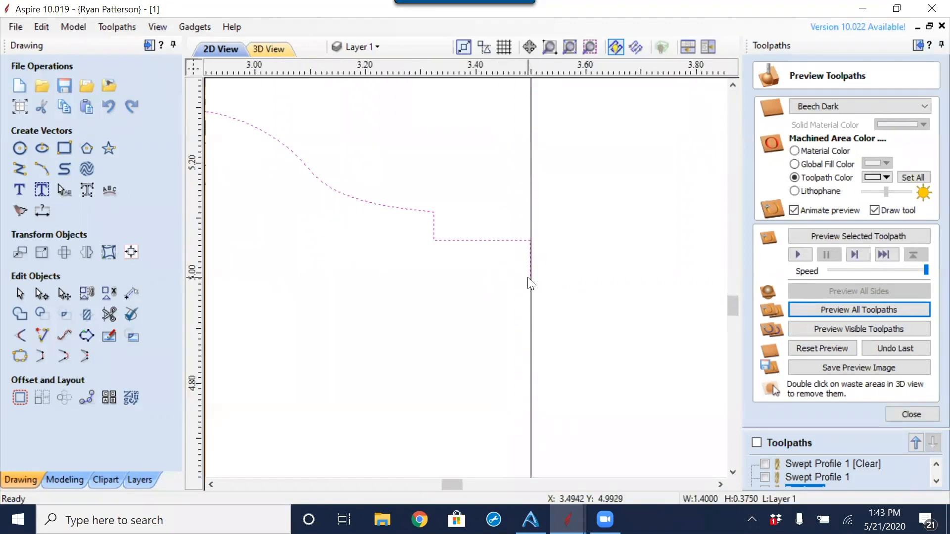
pyautogui.scroll(4, 538, 293)
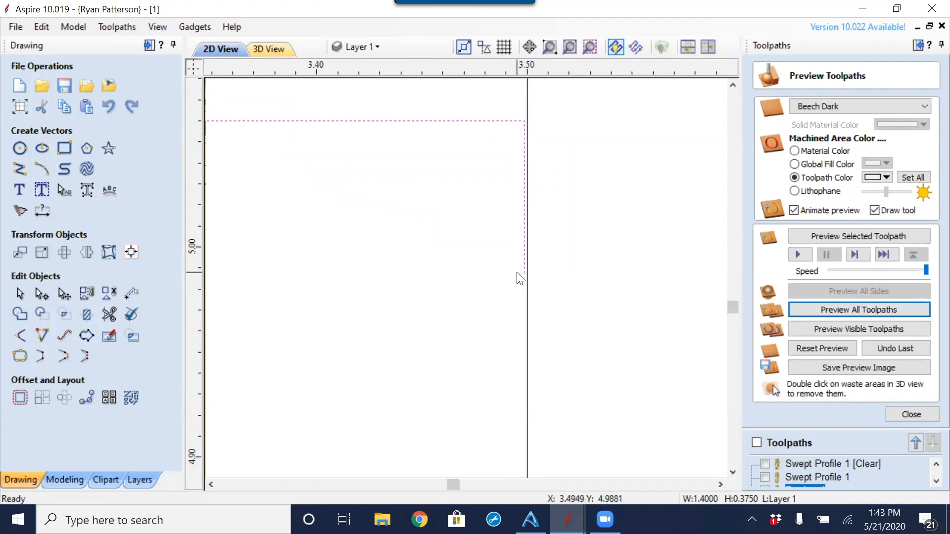
pyautogui.scroll(-4, 512, 267)
pyautogui.scroll(-3, 499, 257)
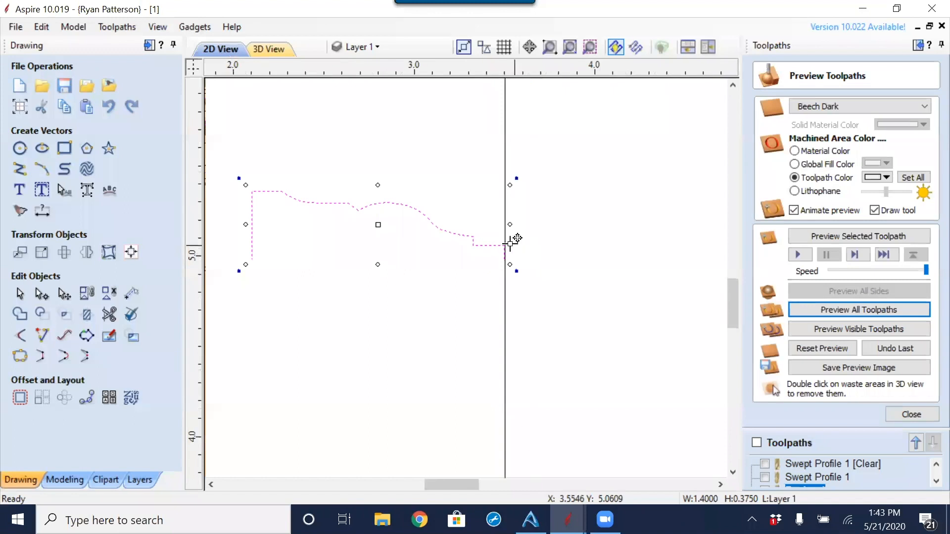
# Step: Show all toolpaths to compare moulding and pocket passes along the square's edge in 2D and 3D, and hide them again
pyautogui.click(756, 442)
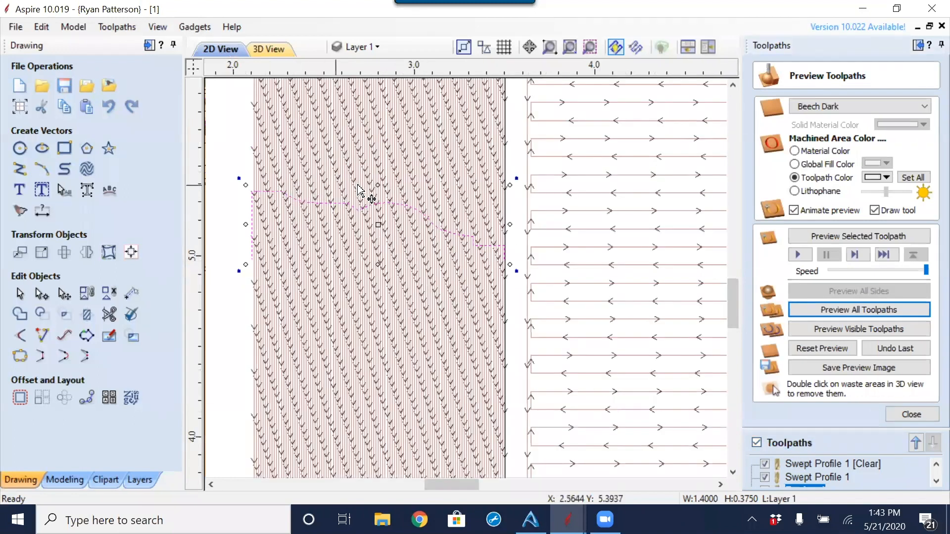
pyautogui.scroll(3, 509, 255)
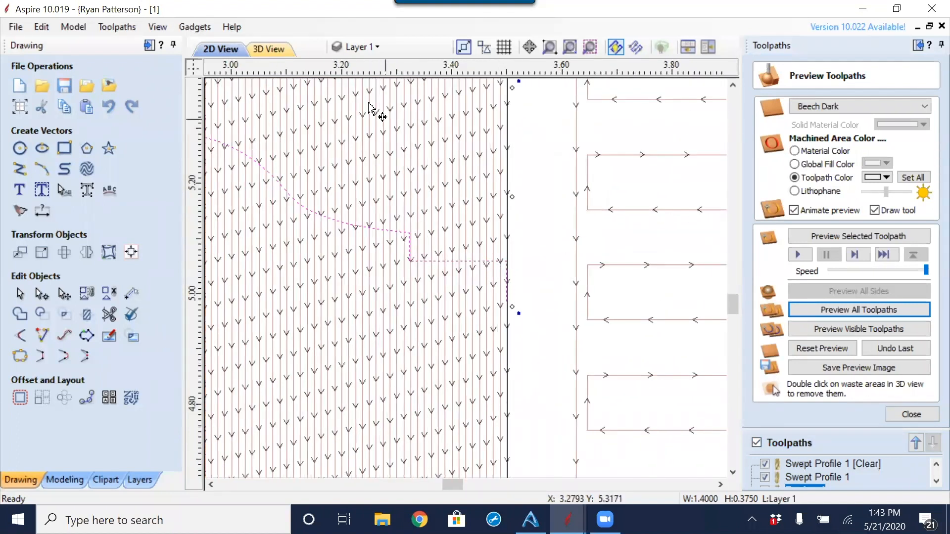
pyautogui.click(270, 49)
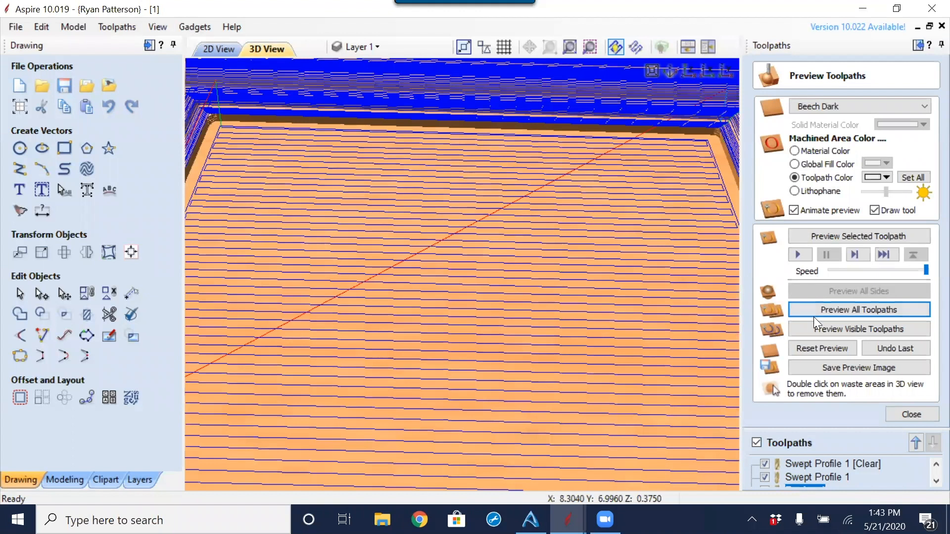
pyautogui.click(756, 443)
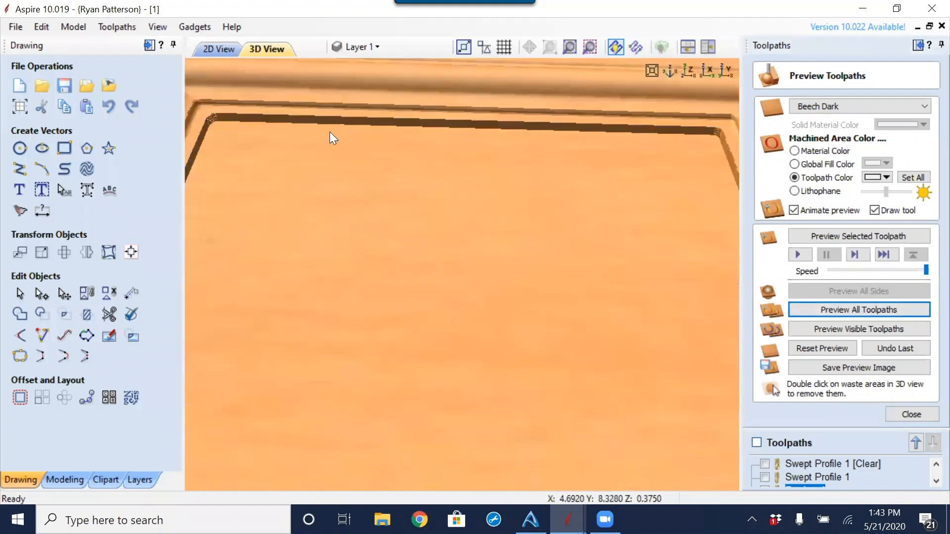
pyautogui.moveTo(333, 185); pyautogui.dragTo(316, 212)
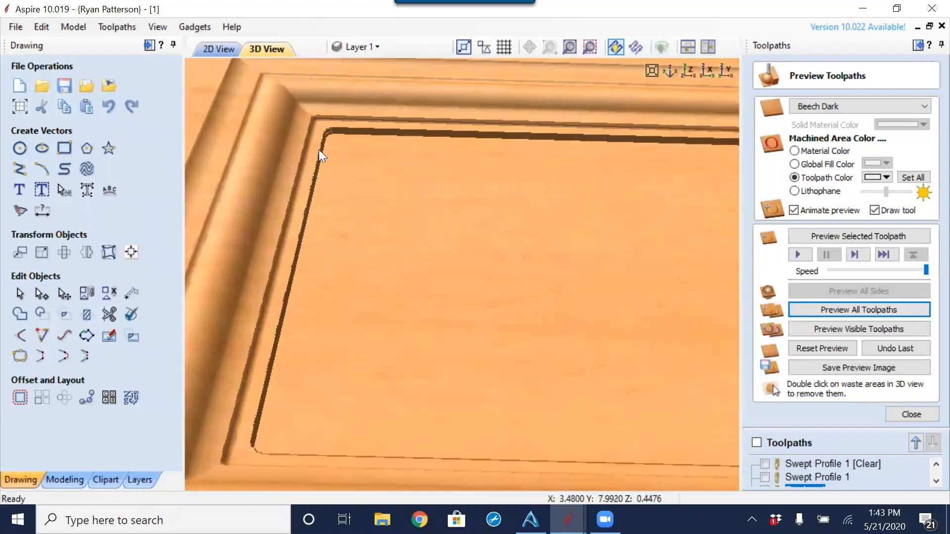
# Step: Nudge the moulding profile about 0.04 inches outward from the square's left edge in the 2D view
pyautogui.click(225, 49)
pyautogui.click(420, 257)
pyautogui.scroll(-3, 420, 257)
pyautogui.moveTo(445, 324); pyautogui.dragTo(556, 328, button='middle')
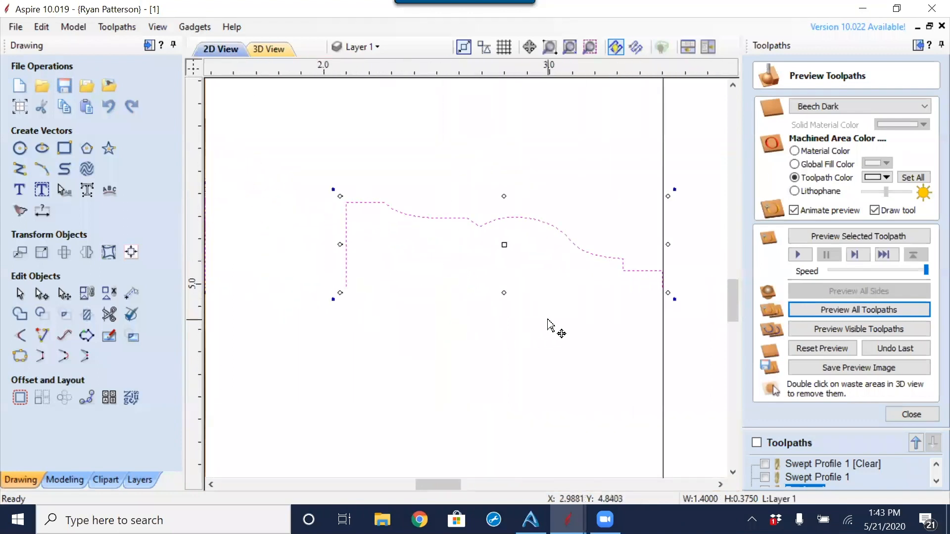
pyautogui.press('Left')
pyautogui.press('Left')
pyautogui.press('Left')
pyautogui.press('Left')
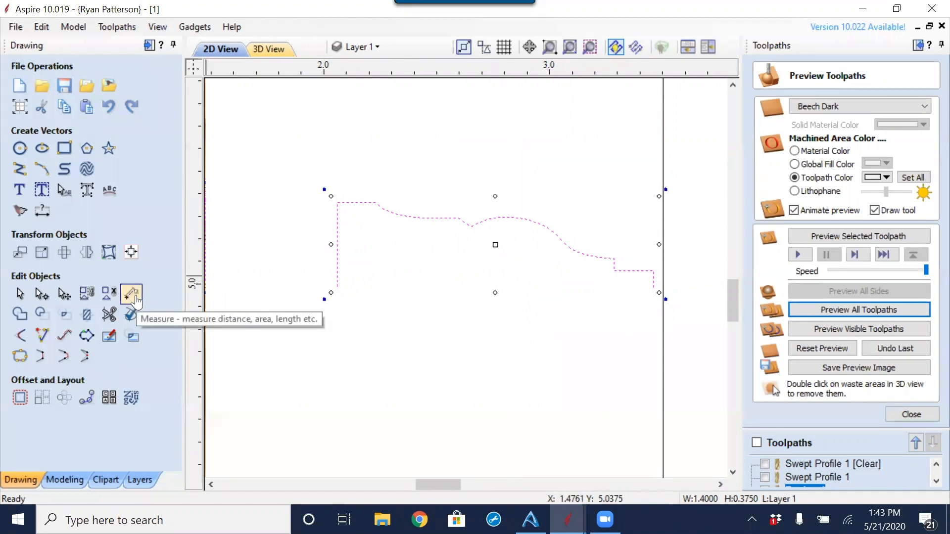
# Step: Measure between the profile's lower ledge and its upper outer corner, and recalculate the Pocket 1 toolpath with a 0.3026 inch cut depth
pyautogui.click(135, 297)
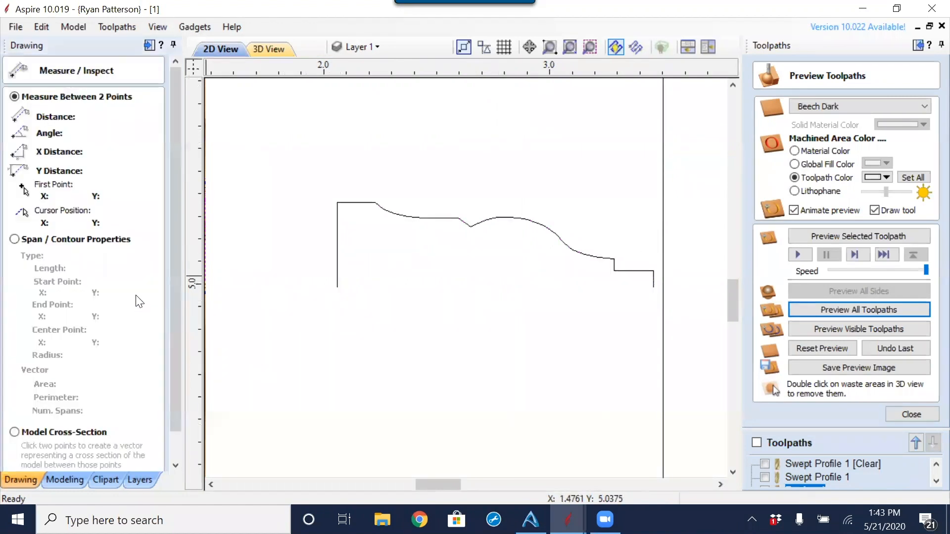
pyautogui.click(652, 269)
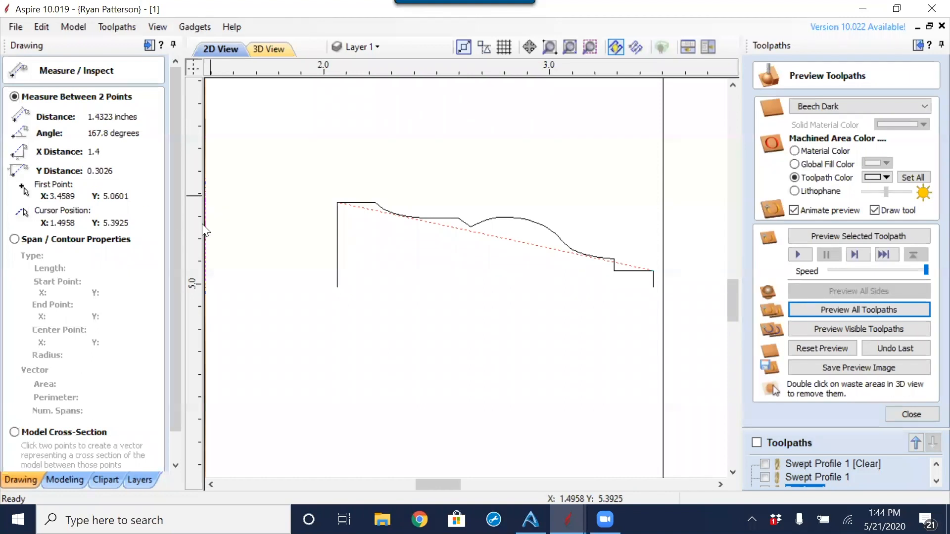
pyautogui.click(919, 417)
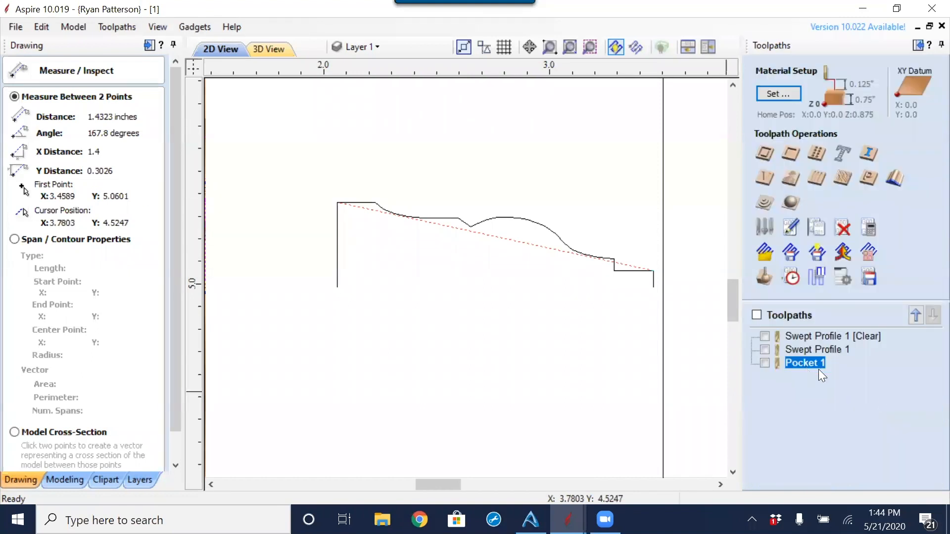
pyautogui.doubleClick(805, 362)
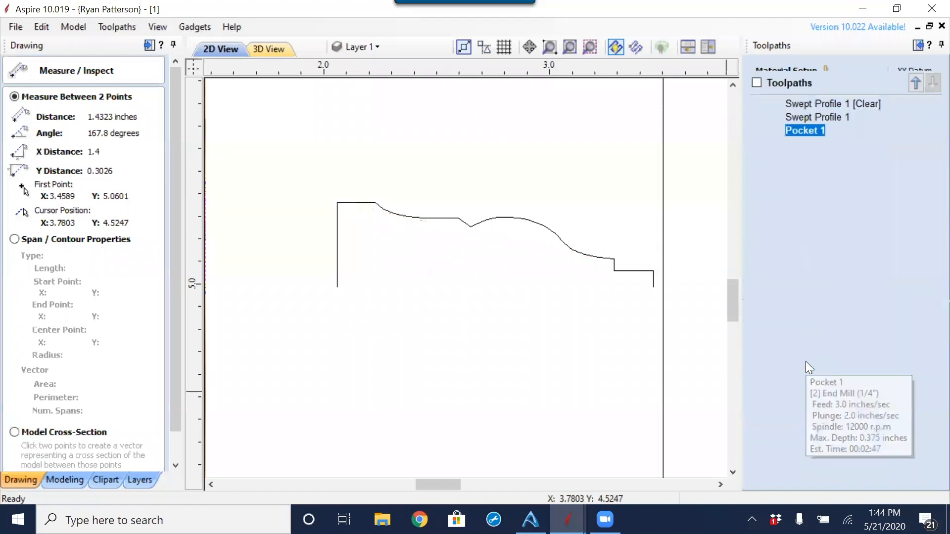
pyautogui.doubleClick(884, 124)
pyautogui.write('.3026')
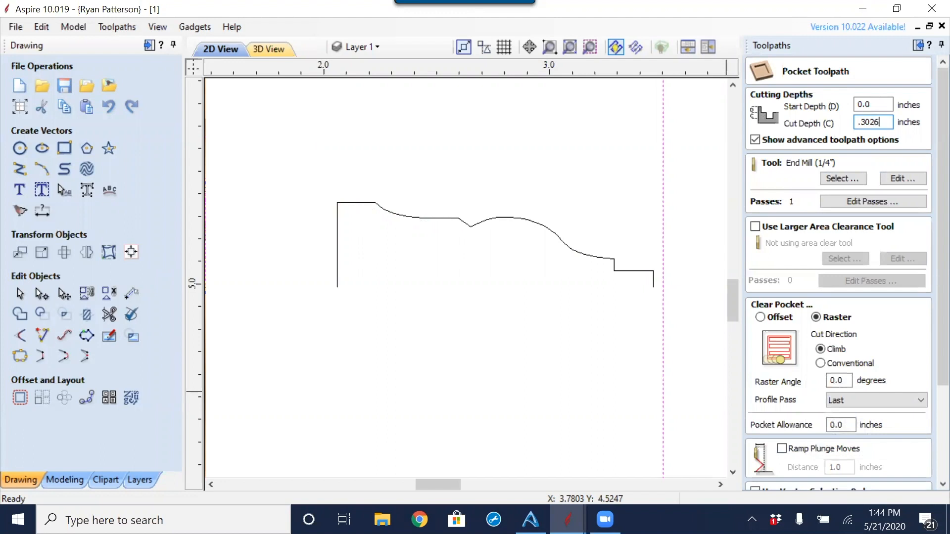
pyautogui.scroll(-3, 930, 139)
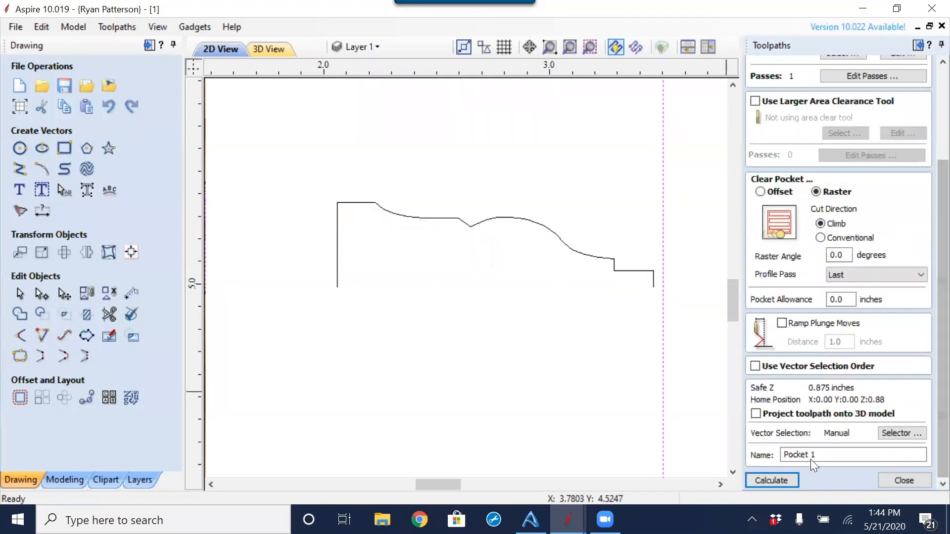
pyautogui.click(777, 482)
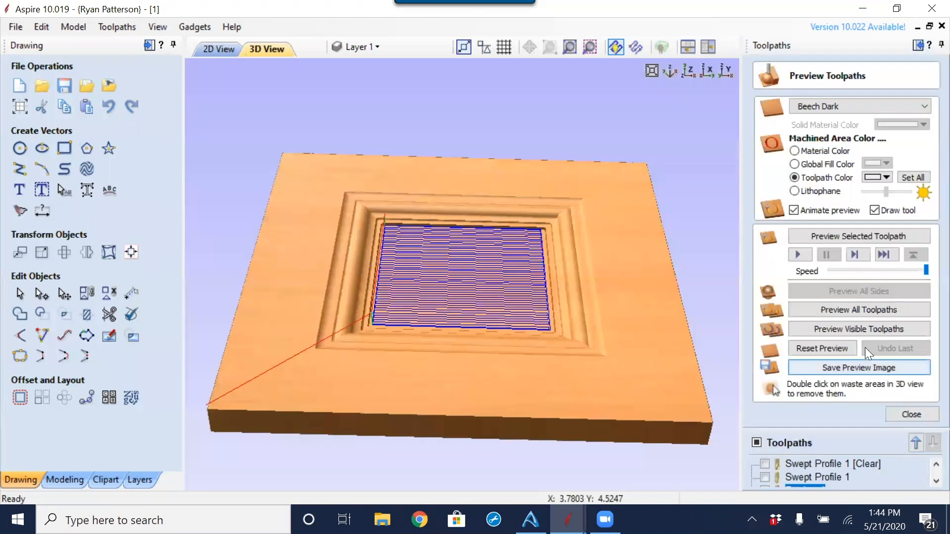
# Step: Reset the simulation and preview all toolpaths to inspect the shallower pocket inside the moulding
pyautogui.click(843, 350)
pyautogui.click(855, 312)
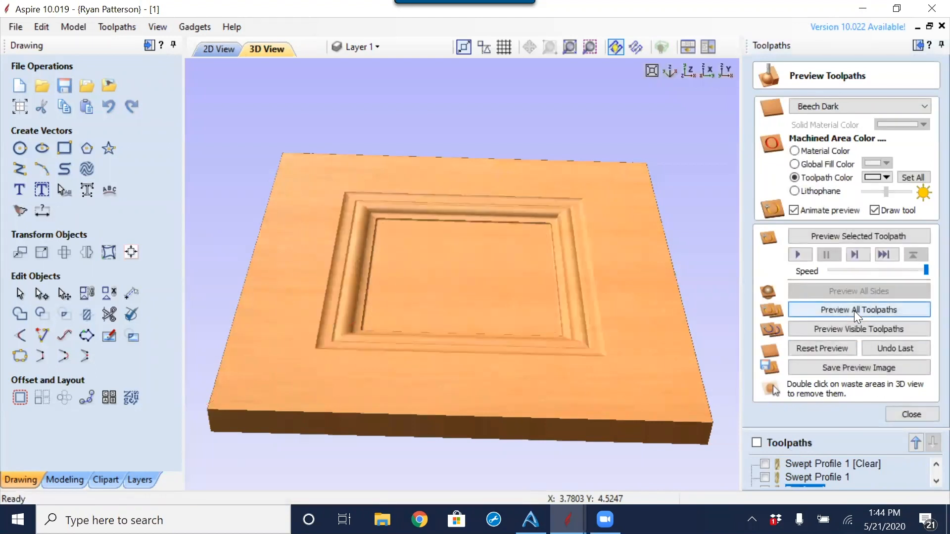
pyautogui.scroll(3, 582, 312)
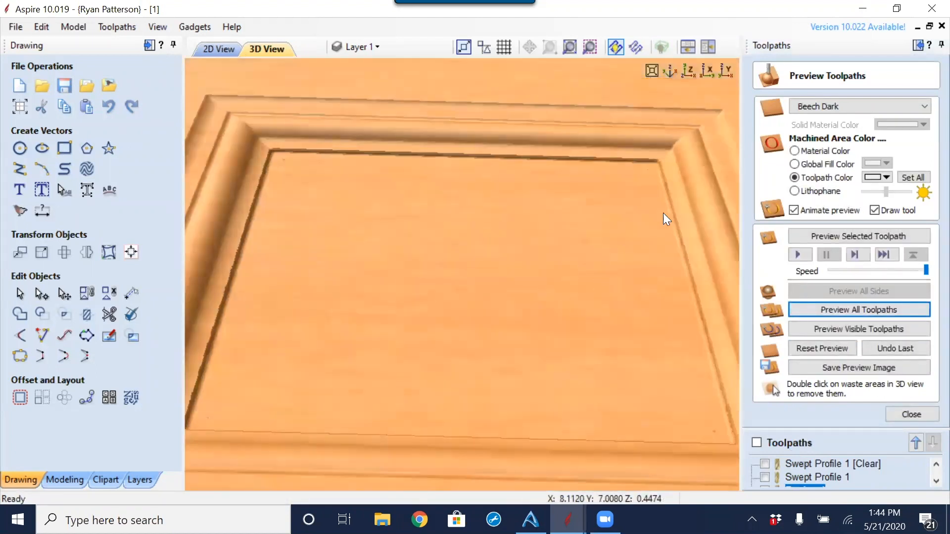
# Step: Tile the 2D and 3D views side by side and compare the profile's inner step with the previewed moulding edge
pyautogui.click(230, 46)
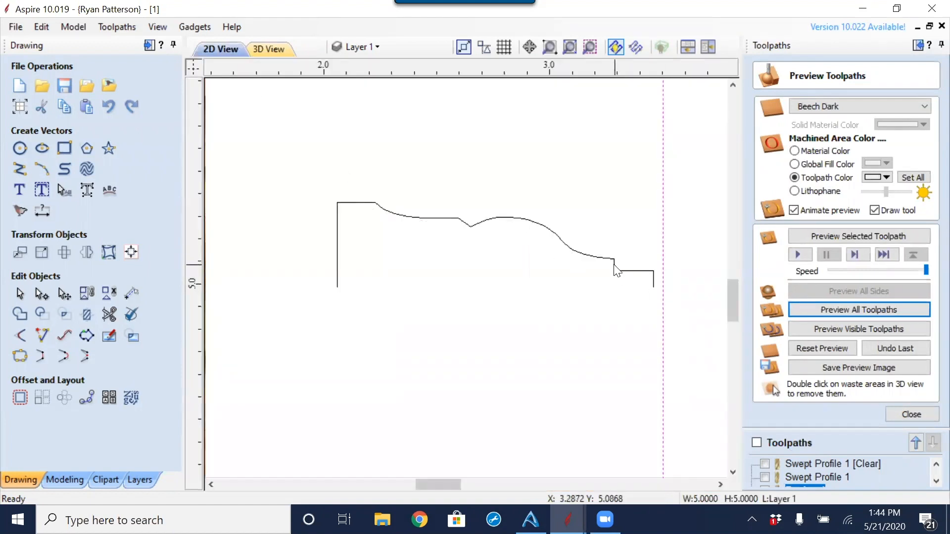
pyautogui.click(709, 47)
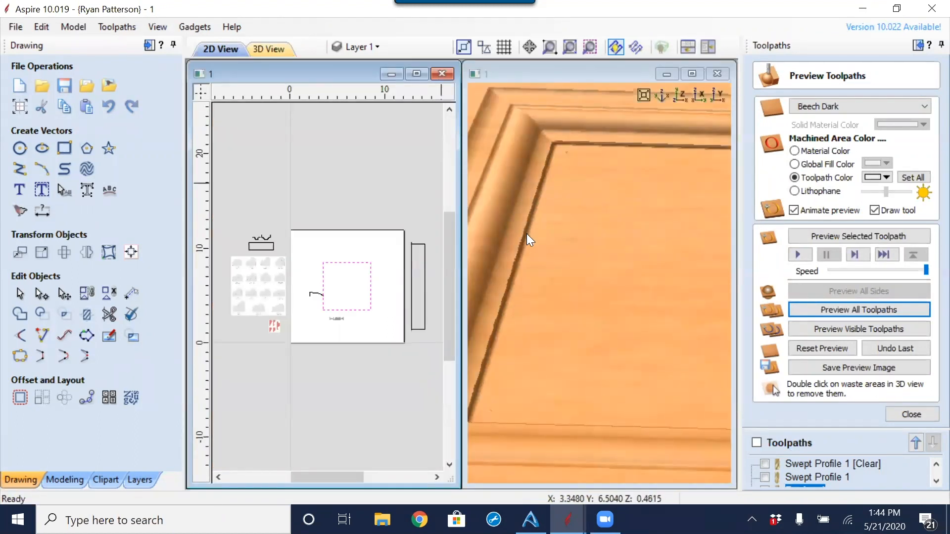
pyautogui.scroll(3, 382, 292)
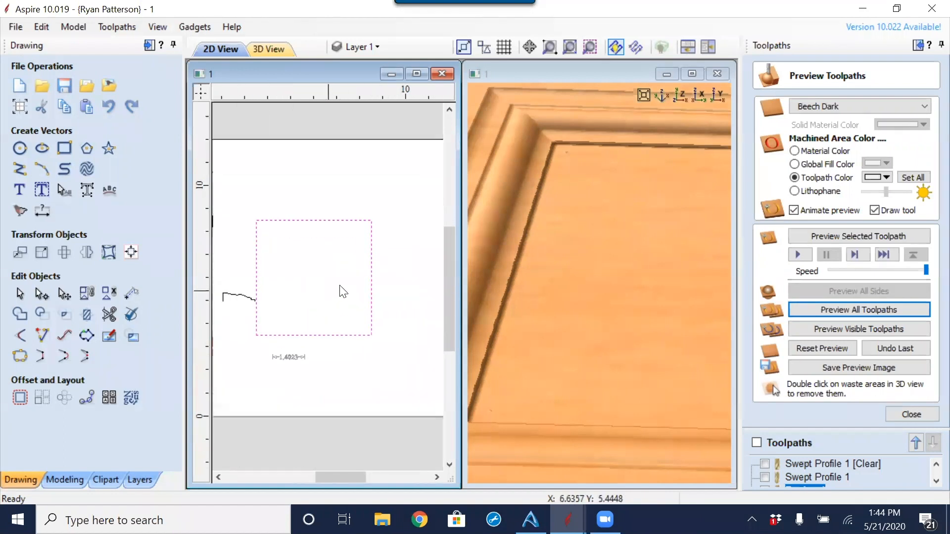
pyautogui.scroll(2, 341, 293)
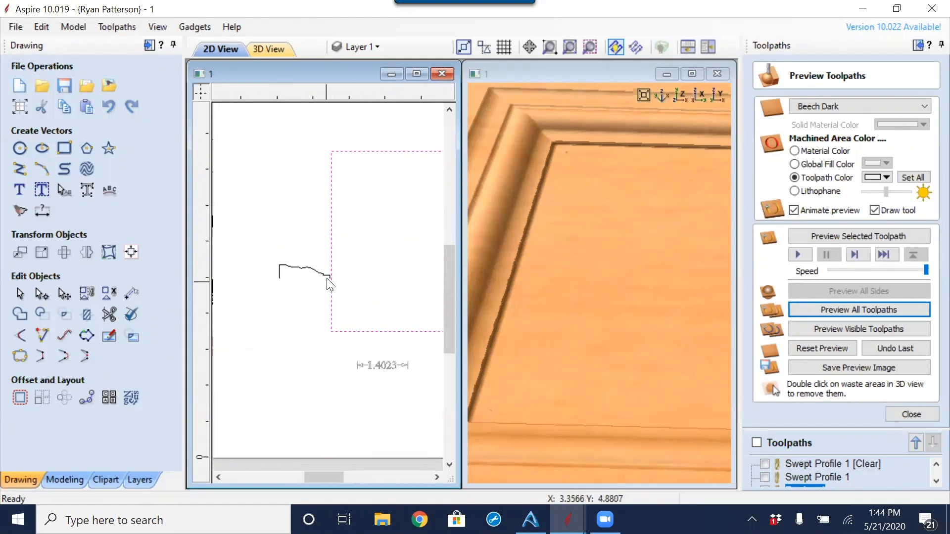
pyautogui.scroll(2, 330, 284)
pyautogui.scroll(3, 310, 256)
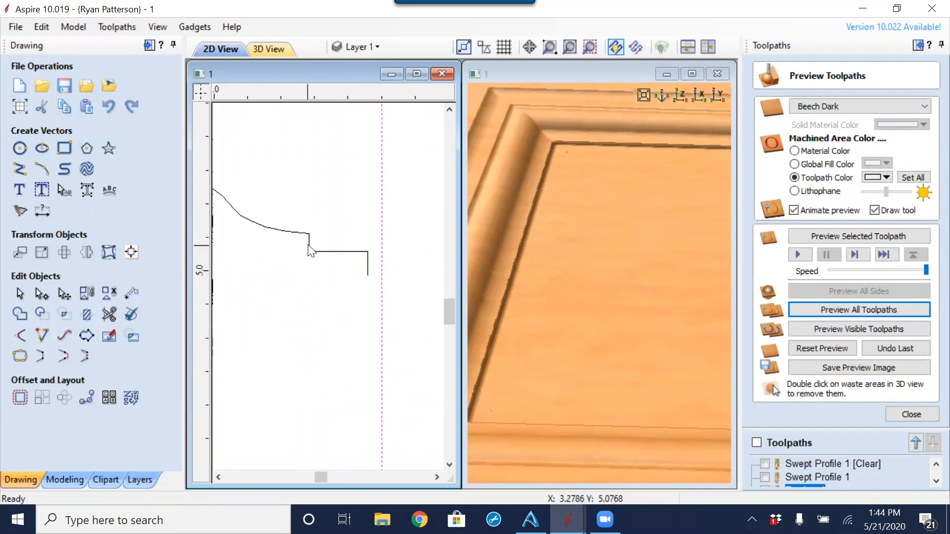
pyautogui.scroll(-4, 333, 276)
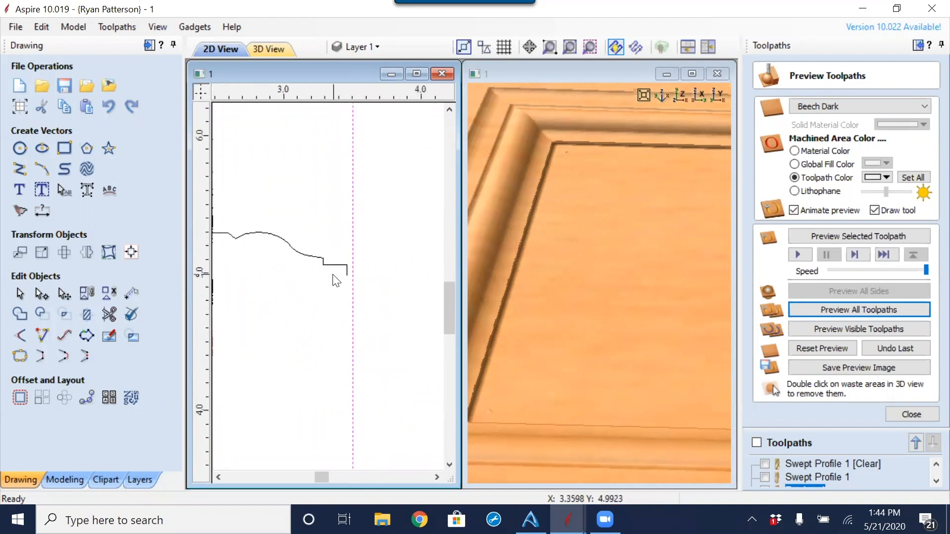
# Step: Close the toolpath preview settings and examine the whole board with its framed panel in the 3D view
pyautogui.click(914, 413)
pyautogui.click(632, 267)
pyautogui.scroll(-5, 593, 257)
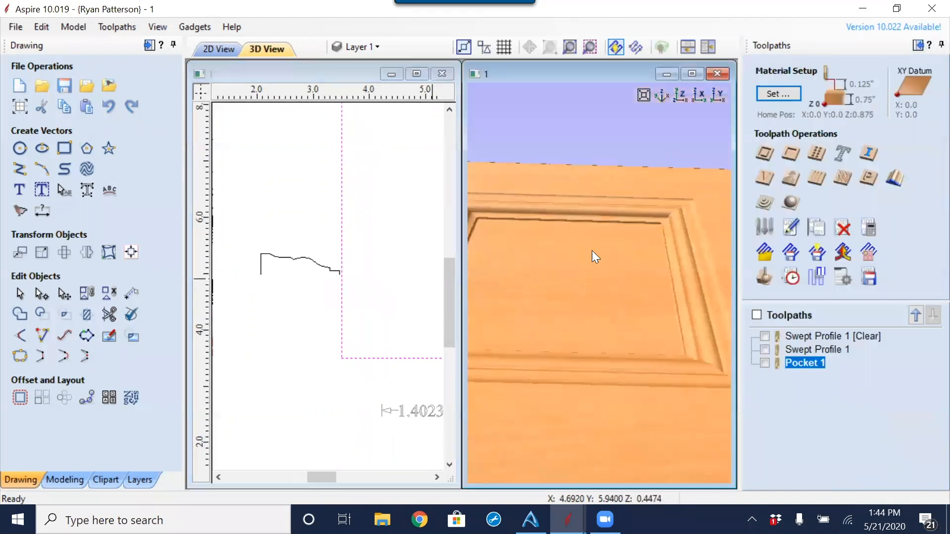
pyautogui.moveTo(596, 349); pyautogui.dragTo(597, 270)
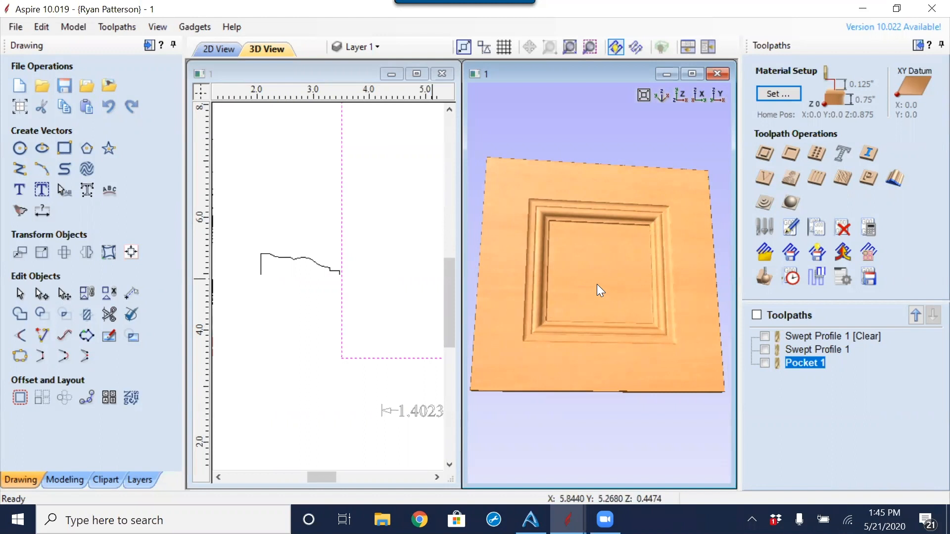
# Step: Offset the square outwards by 1.4 inches with sharp corners, keeping the original
pyautogui.click(388, 167)
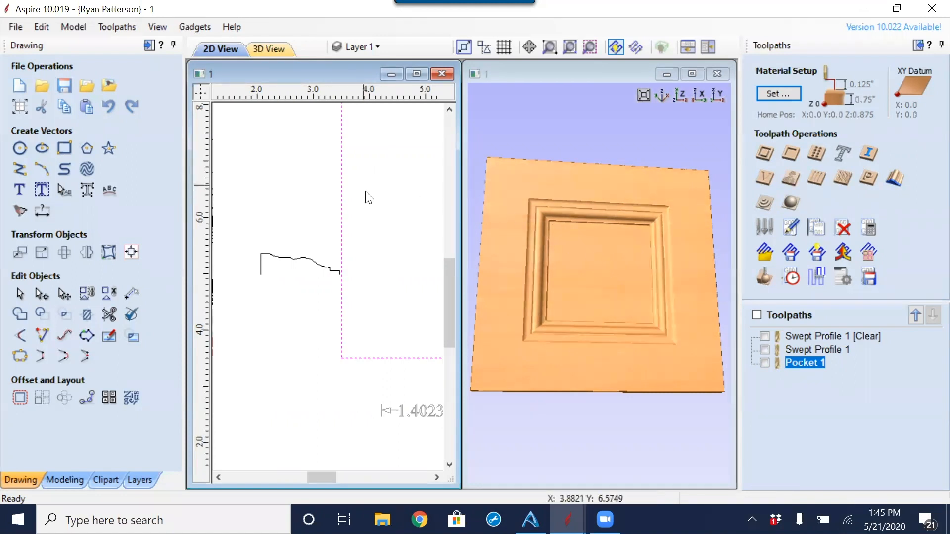
pyautogui.scroll(-3, 396, 216)
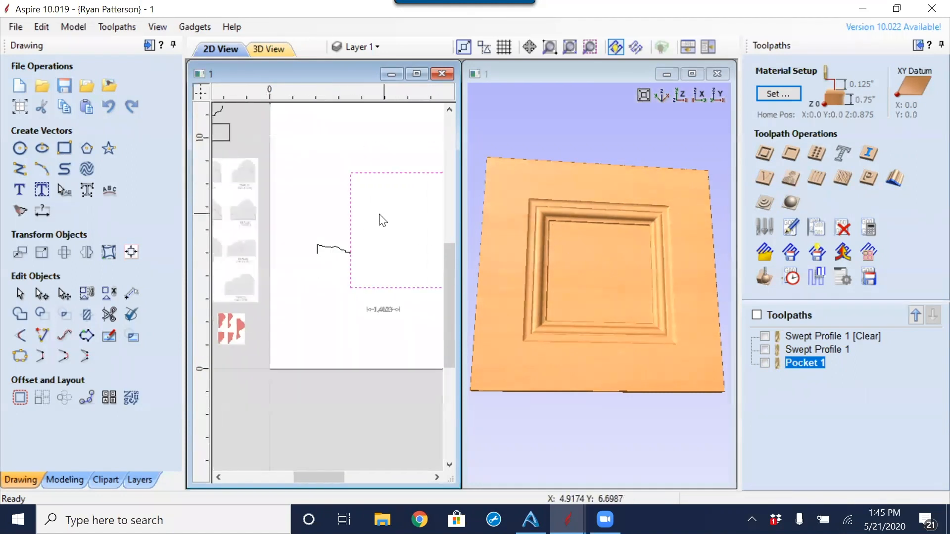
pyautogui.moveTo(384, 212)
pyautogui.mouseDown(button='middle')
pyautogui.moveTo(305, 212)
pyautogui.moveTo(314, 218)
pyautogui.mouseUp(button='middle')
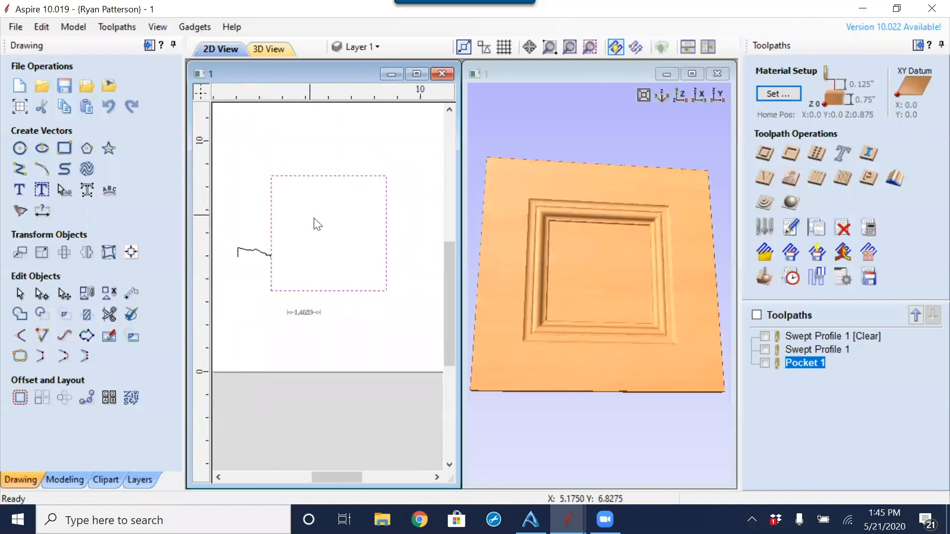
pyautogui.click(20, 397)
pyautogui.click(75, 116)
pyautogui.moveTo(95, 193); pyautogui.dragTo(38, 193)
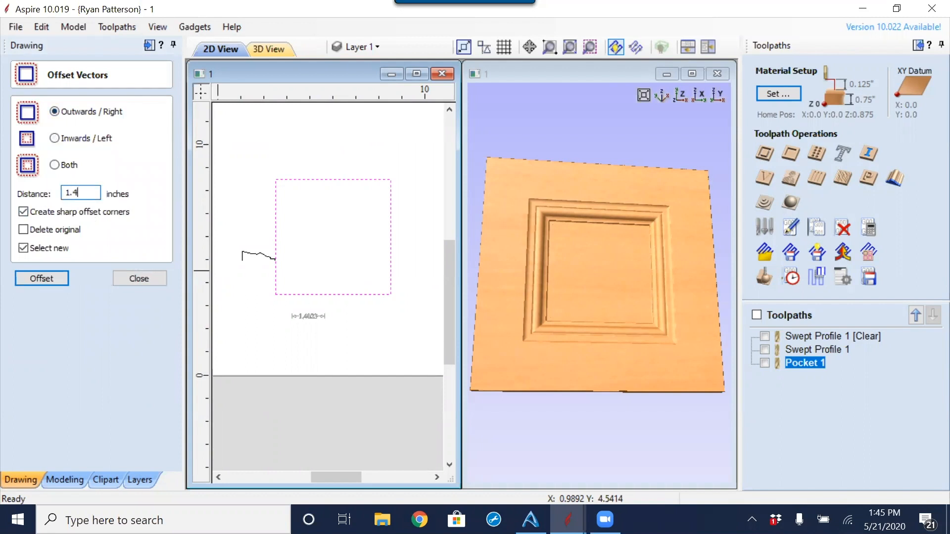
pyautogui.press('Return')
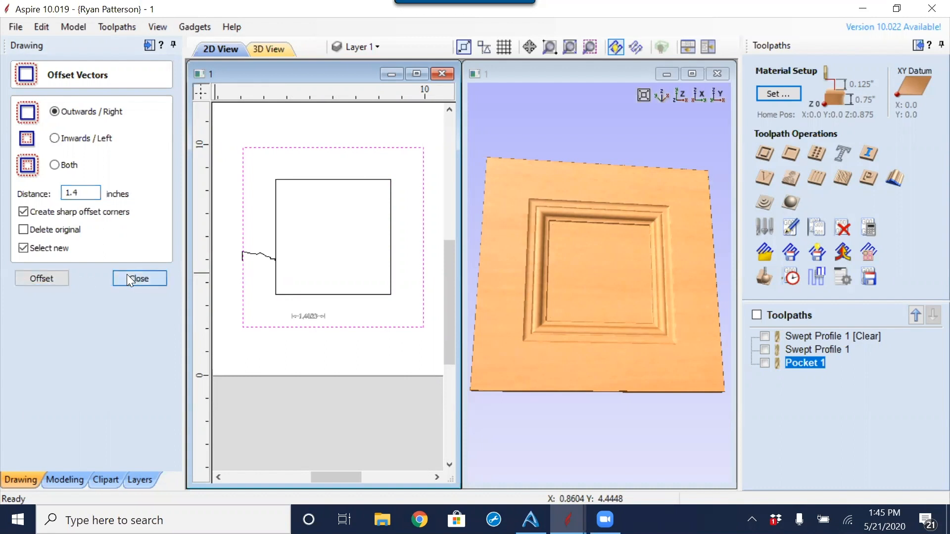
pyautogui.click(138, 279)
# Step: Calculate a 2D profile toolpath outside the outer square, cutting 0.76 inches deep with the 1/4 inch end mill
pyautogui.click(315, 206)
pyautogui.click(334, 148)
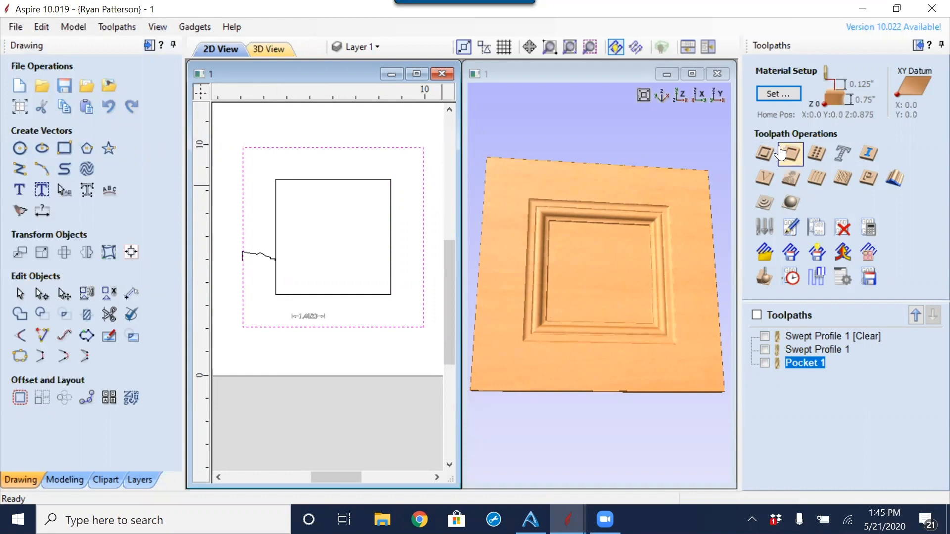
pyautogui.click(764, 154)
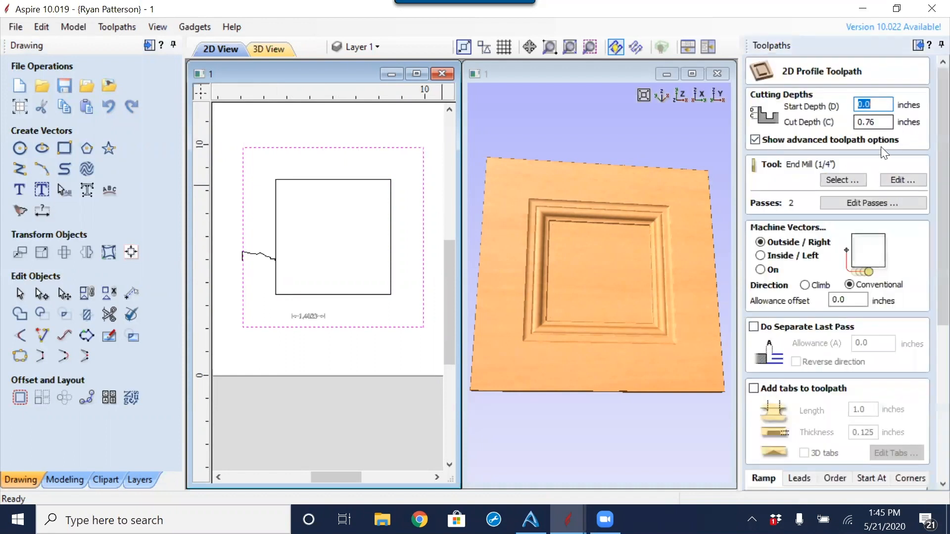
pyautogui.moveTo(927, 232); pyautogui.dragTo(929, 421)
pyautogui.click(788, 477)
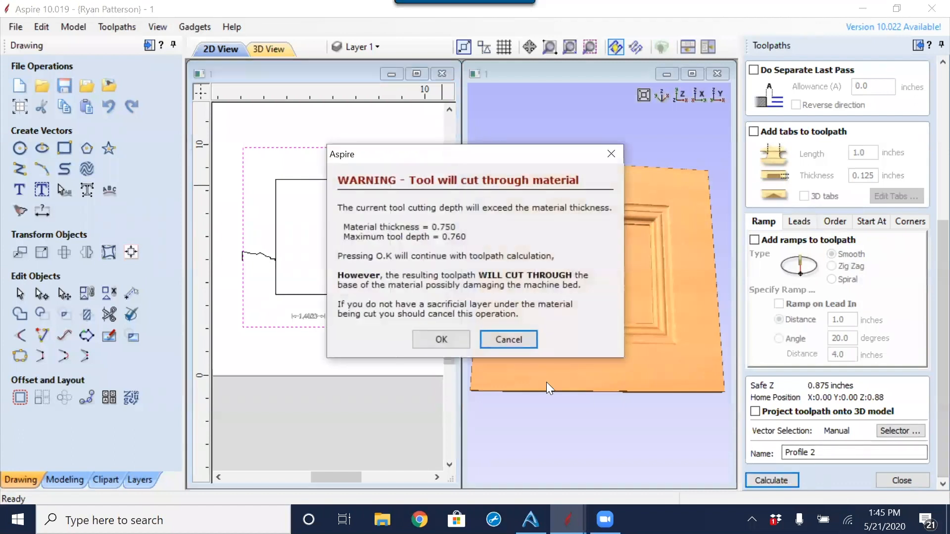
pyautogui.click(454, 338)
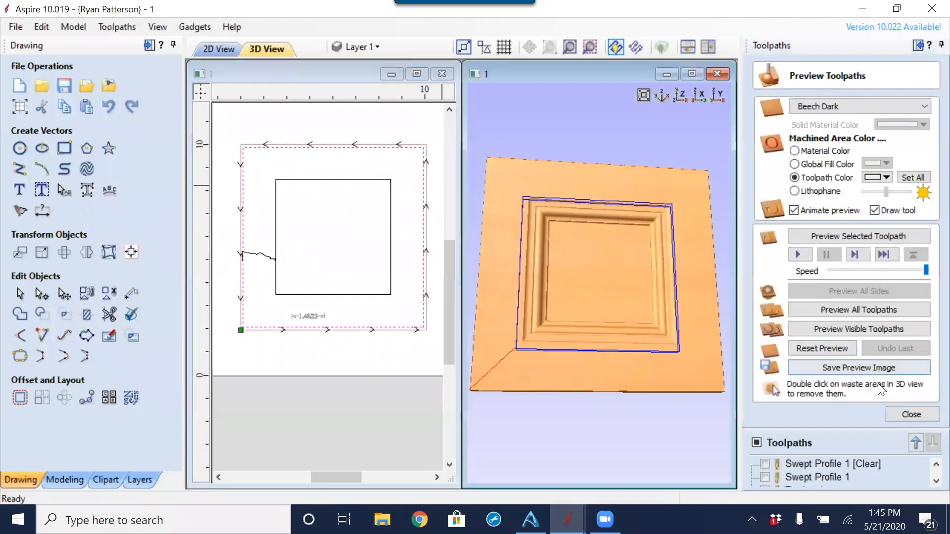
# Step: Preview the outer profile cut and remove the waste board around the framed panel
pyautogui.click(906, 416)
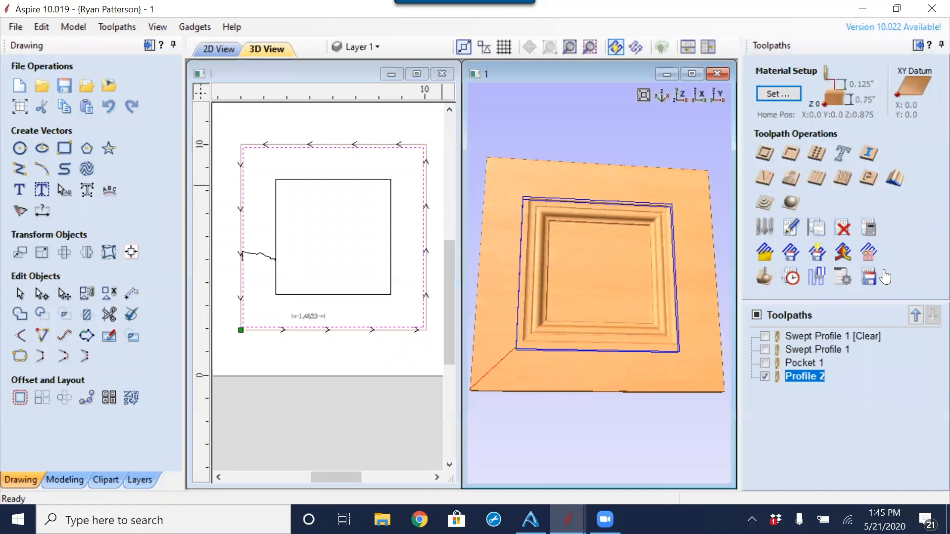
pyautogui.click(765, 277)
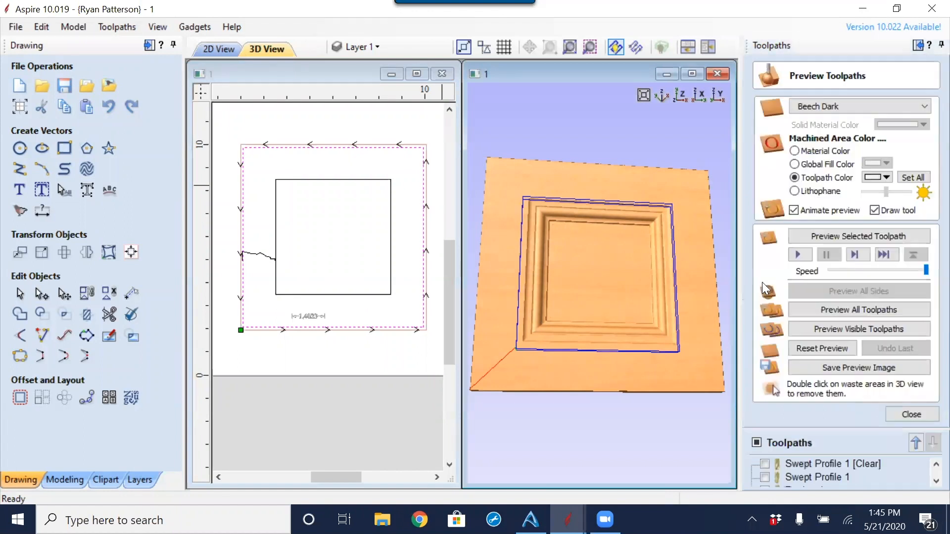
pyautogui.click(840, 328)
pyautogui.doubleClick(665, 365)
pyautogui.moveTo(589, 240); pyautogui.dragTo(579, 287)
pyautogui.scroll(5, 514, 230)
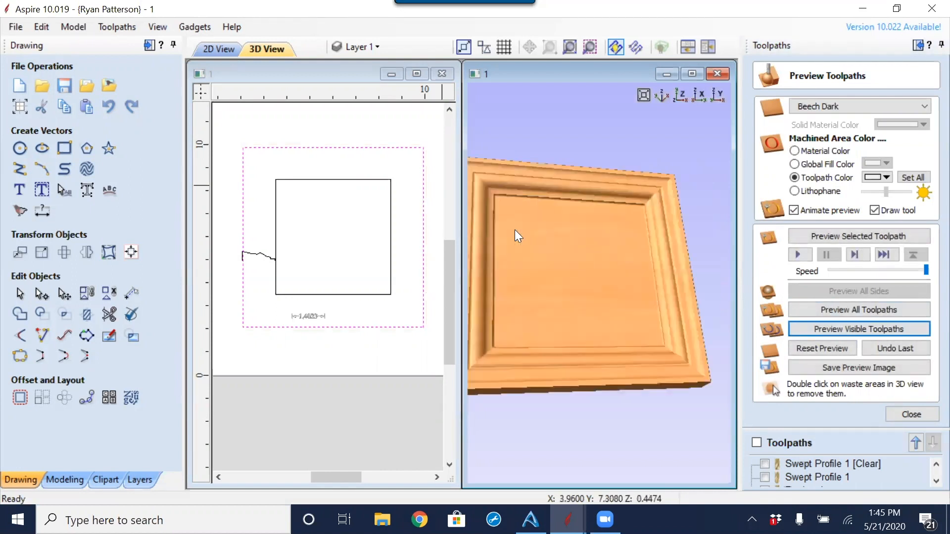
pyautogui.moveTo(527, 272); pyautogui.dragTo(591, 216, button='middle')
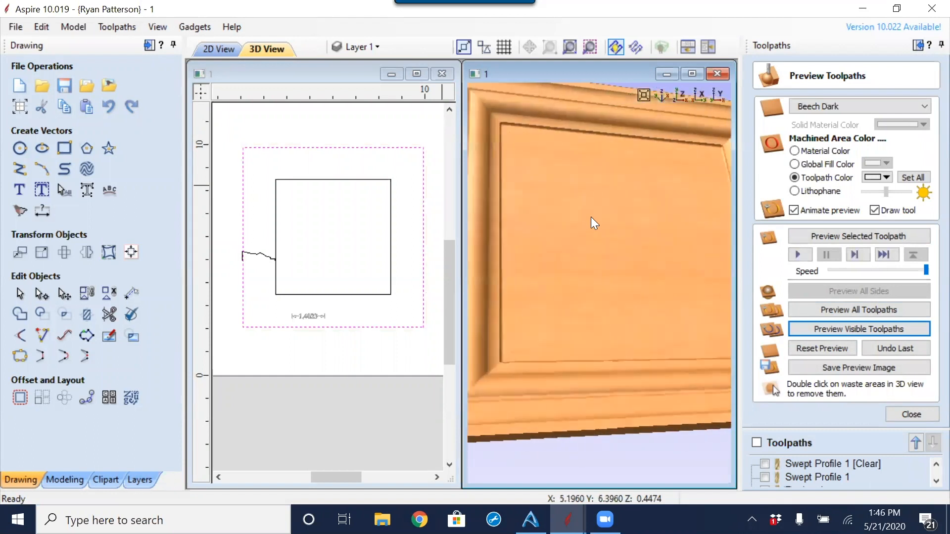
pyautogui.scroll(-4, 595, 224)
pyautogui.moveTo(603, 246)
pyautogui.mouseDown()
pyautogui.moveTo(586, 181)
pyautogui.moveTo(603, 259)
pyautogui.moveTo(593, 253)
pyautogui.mouseUp()
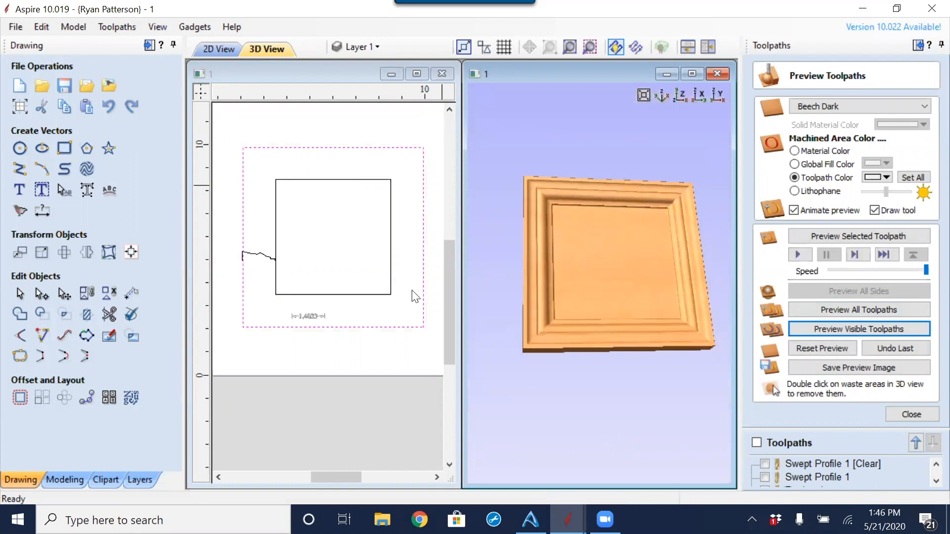
# Step: Deselect the outer square and open the Animals folder of the clipart library
pyautogui.click(305, 225)
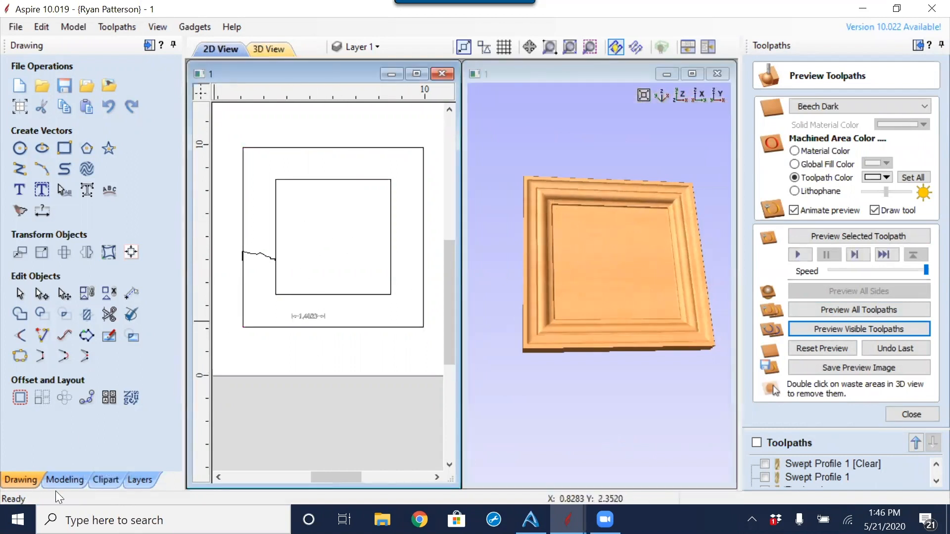
pyautogui.click(66, 479)
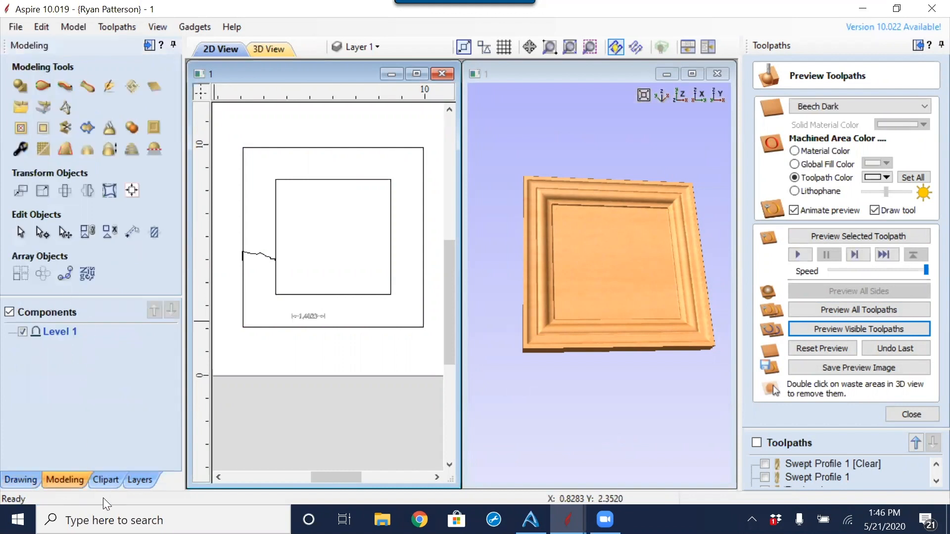
pyautogui.click(106, 480)
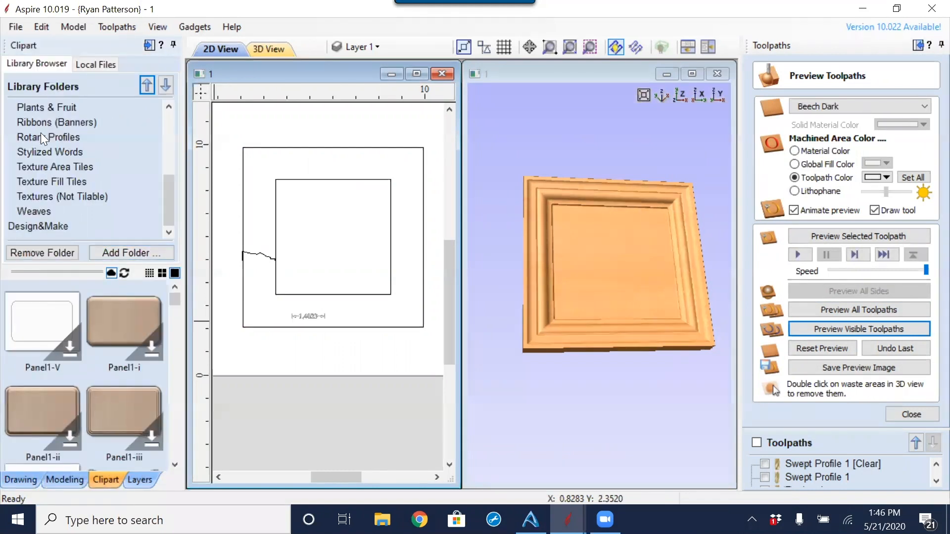
pyautogui.moveTo(166, 193); pyautogui.dragTo(165, 112)
pyautogui.click(33, 152)
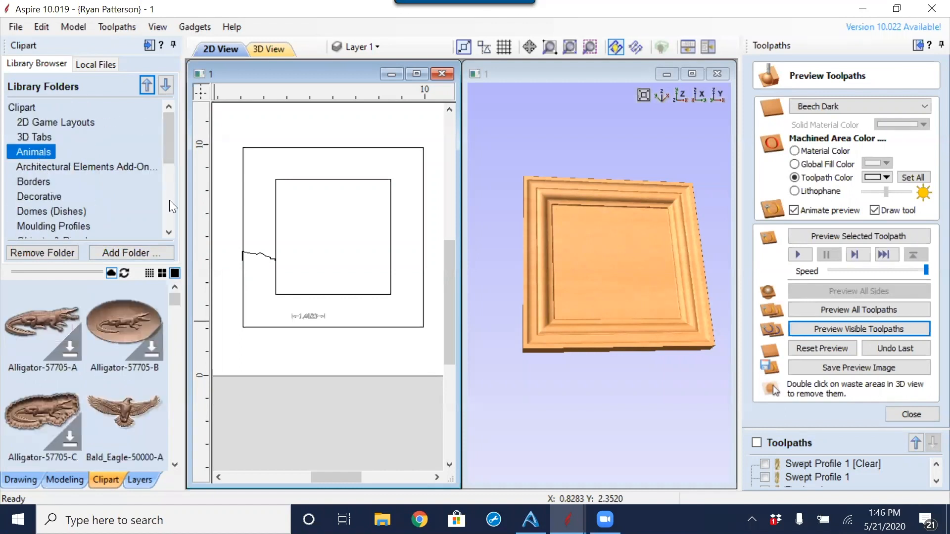
pyautogui.moveTo(170, 144); pyautogui.dragTo(173, 177)
# Step: Browse the Animals clipart thumbnails for a relief model to use in the panel's centre
pyautogui.moveTo(174, 297)
pyautogui.mouseDown()
pyautogui.moveTo(173, 384)
pyautogui.moveTo(177, 300)
pyautogui.mouseUp()
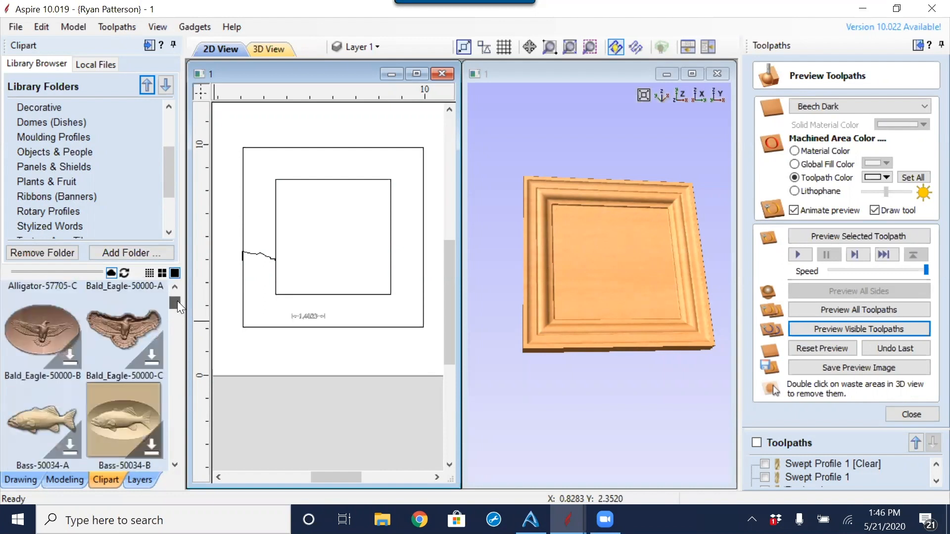
pyautogui.scroll(-1, 138, 400)
pyautogui.scroll(4, 140, 377)
pyautogui.scroll(-2, 151, 348)
pyautogui.scroll(-2, 151, 347)
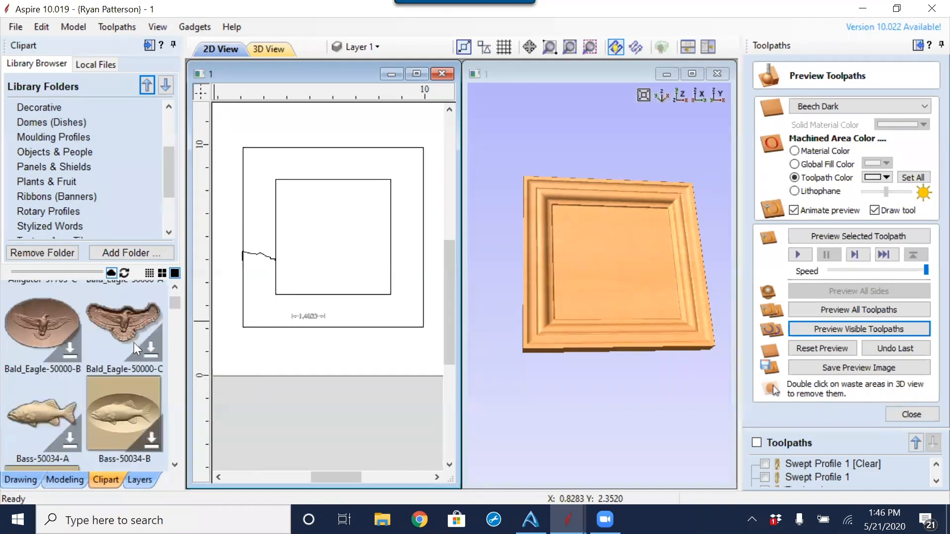
pyautogui.scroll(-3, 95, 355)
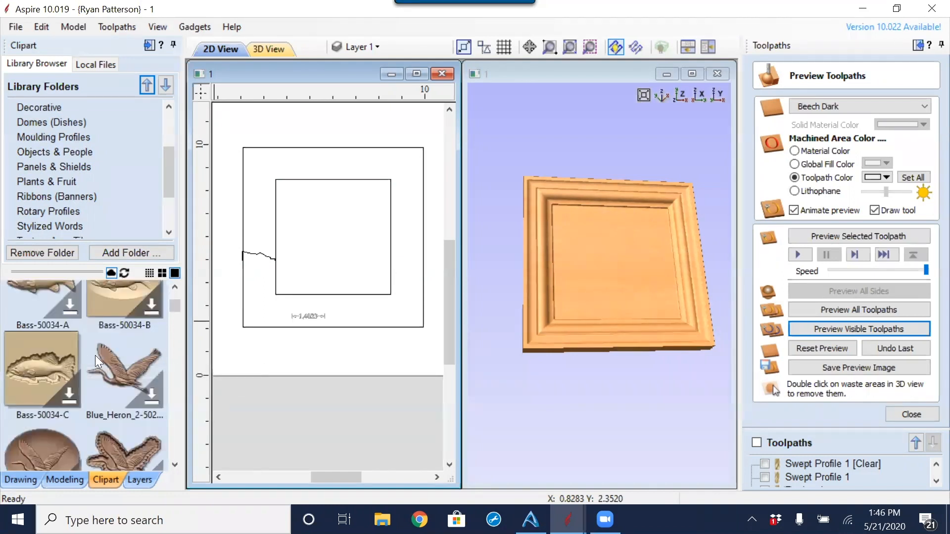
pyautogui.scroll(-3, 101, 358)
pyautogui.scroll(-4, 103, 356)
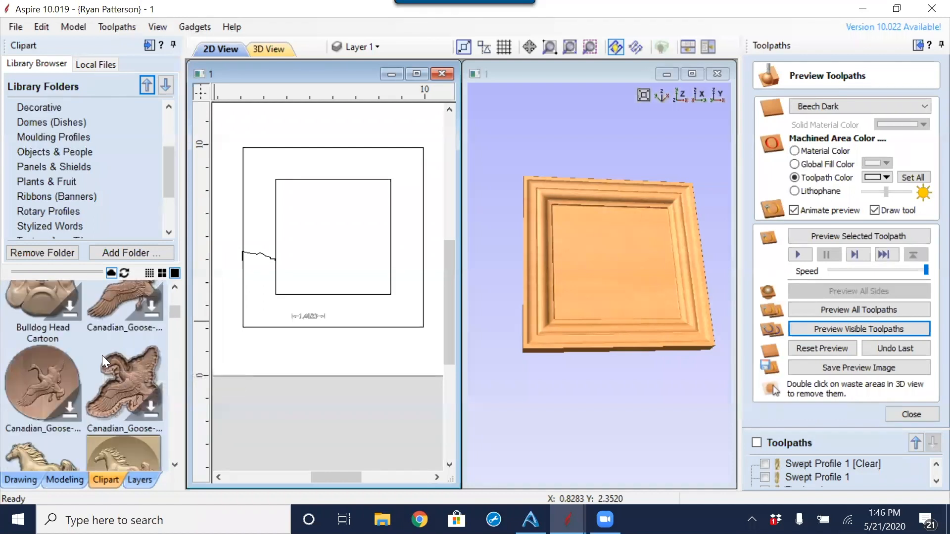
pyautogui.scroll(-3, 102, 354)
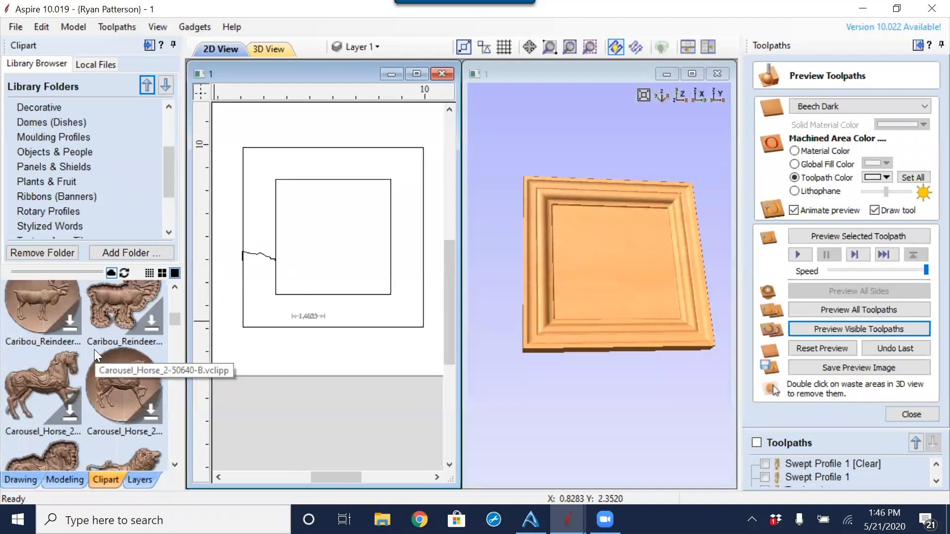
pyautogui.scroll(-4, 94, 350)
pyautogui.scroll(-2, 94, 350)
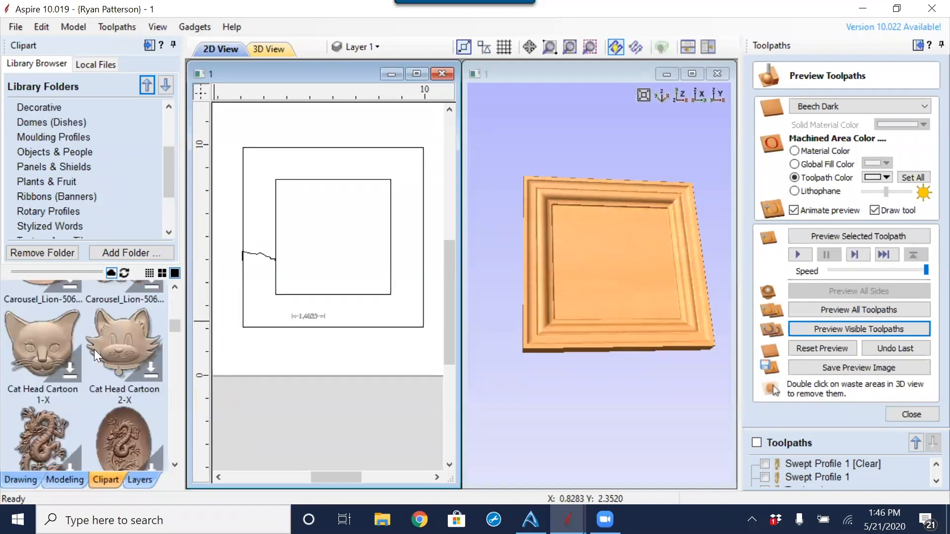
pyautogui.scroll(1, 94, 349)
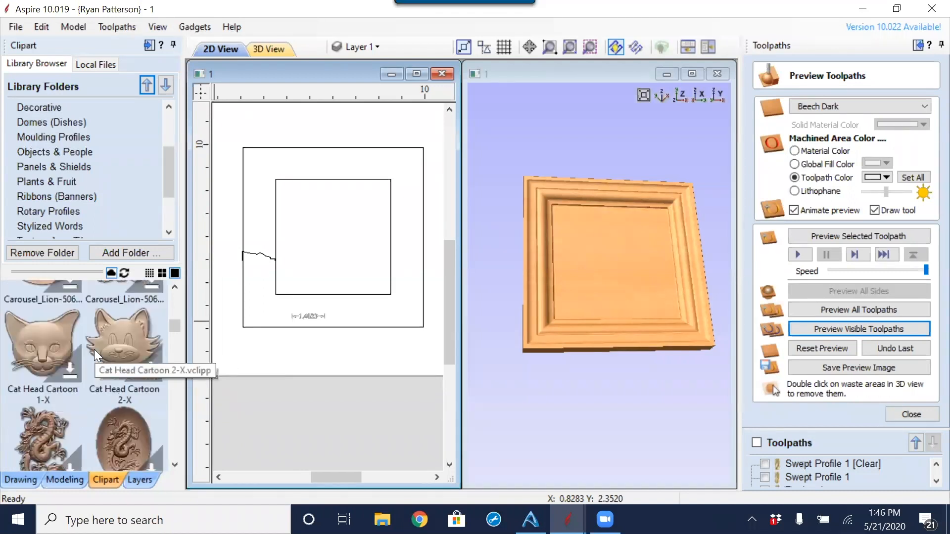
pyautogui.scroll(-3, 94, 350)
pyautogui.scroll(-2, 95, 351)
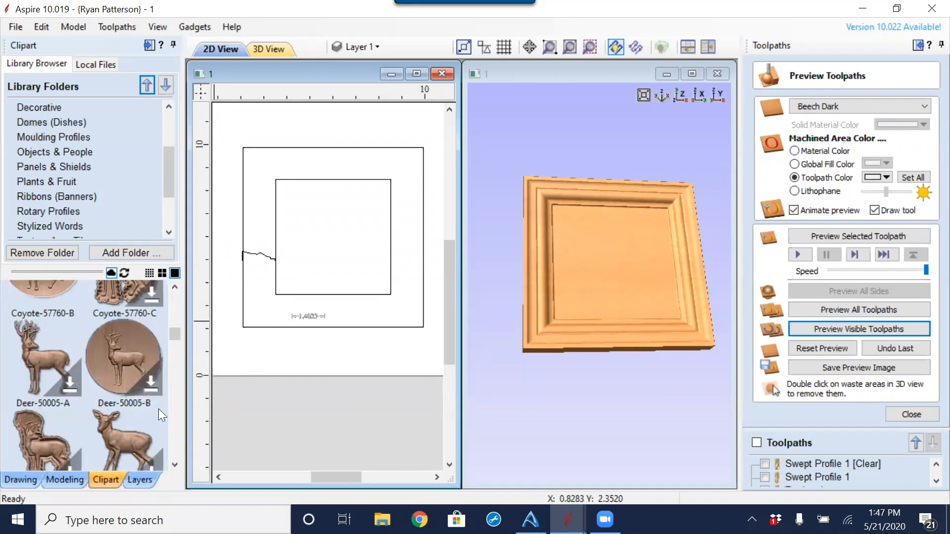
# Step: Log in to the clipart service and download the Deer-50005-B model
pyautogui.moveTo(150, 386)
pyautogui.mouseDown()
pyautogui.moveTo(180, 337)
pyautogui.moveTo(348, 229)
pyautogui.moveTo(324, 234)
pyautogui.moveTo(333, 255)
pyautogui.mouseUp()
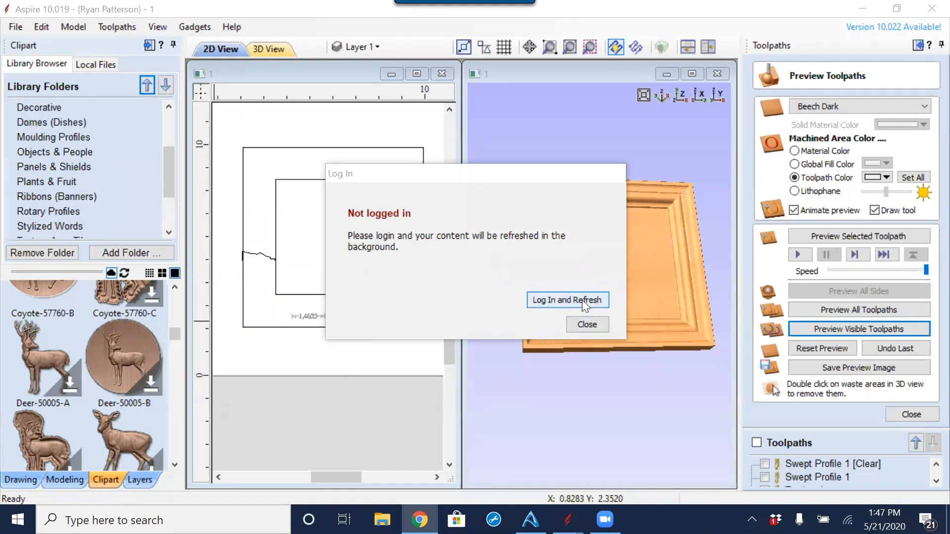
pyautogui.click(586, 325)
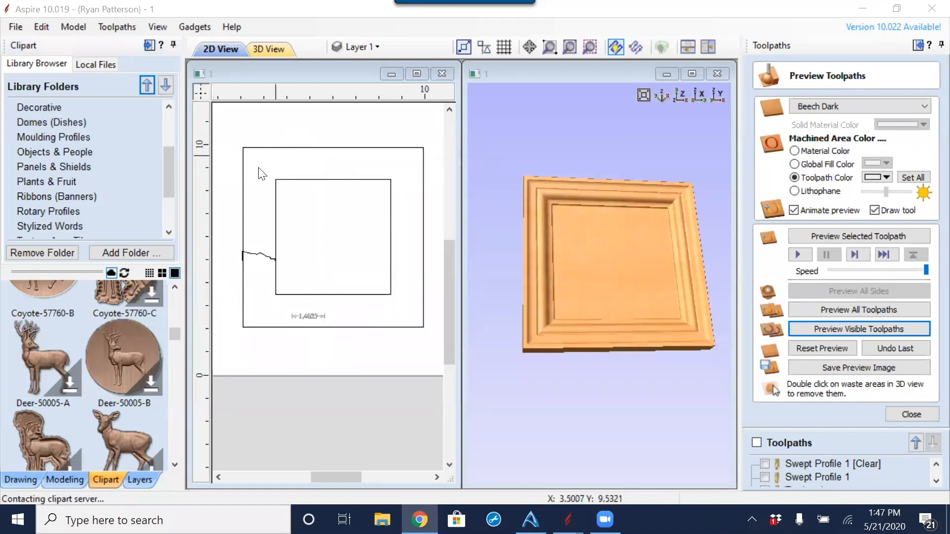
pyautogui.moveTo(122, 356); pyautogui.dragTo(343, 236)
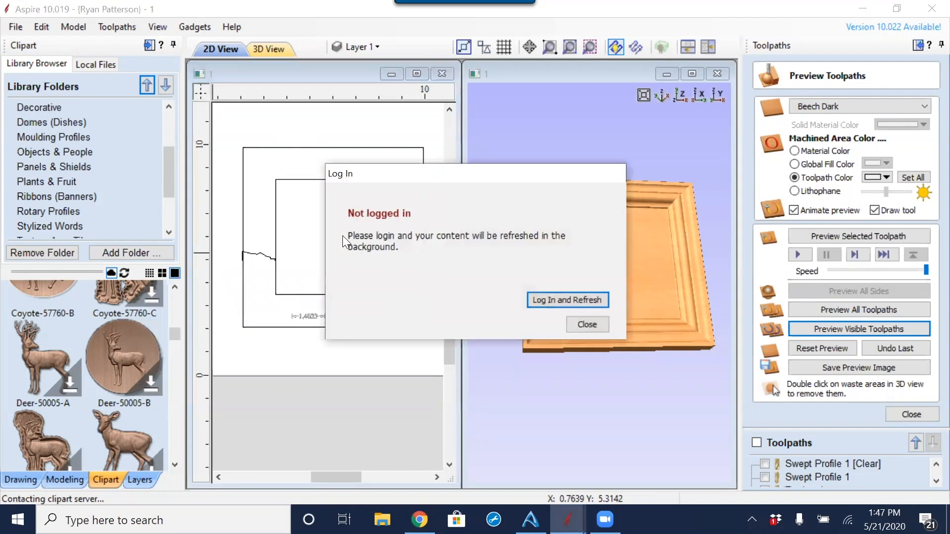
pyautogui.click(594, 323)
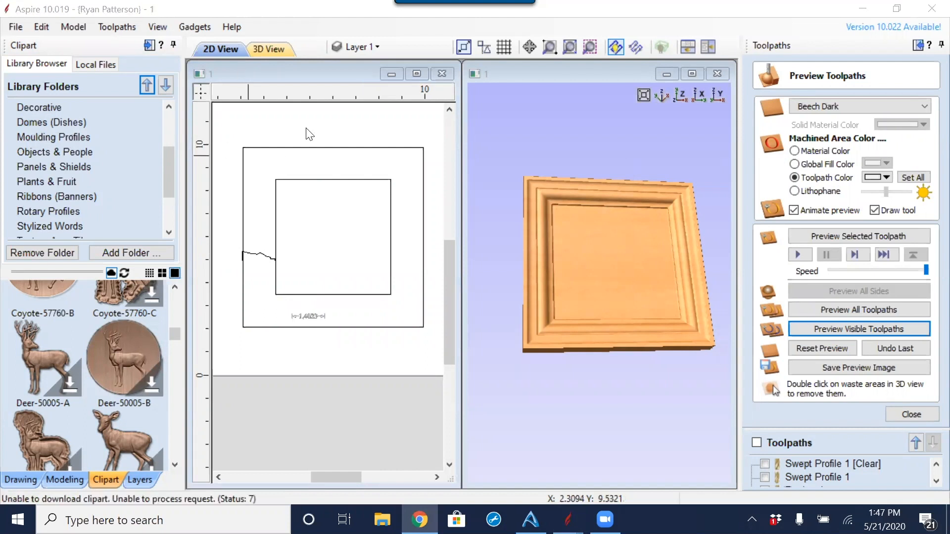
pyautogui.moveTo(139, 371); pyautogui.dragTo(331, 230)
pyautogui.click(564, 298)
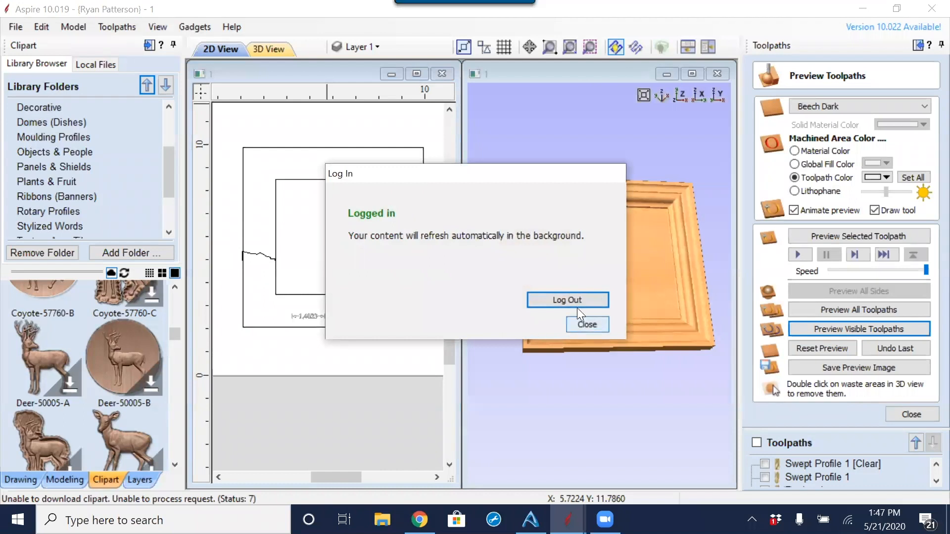
pyautogui.click(588, 324)
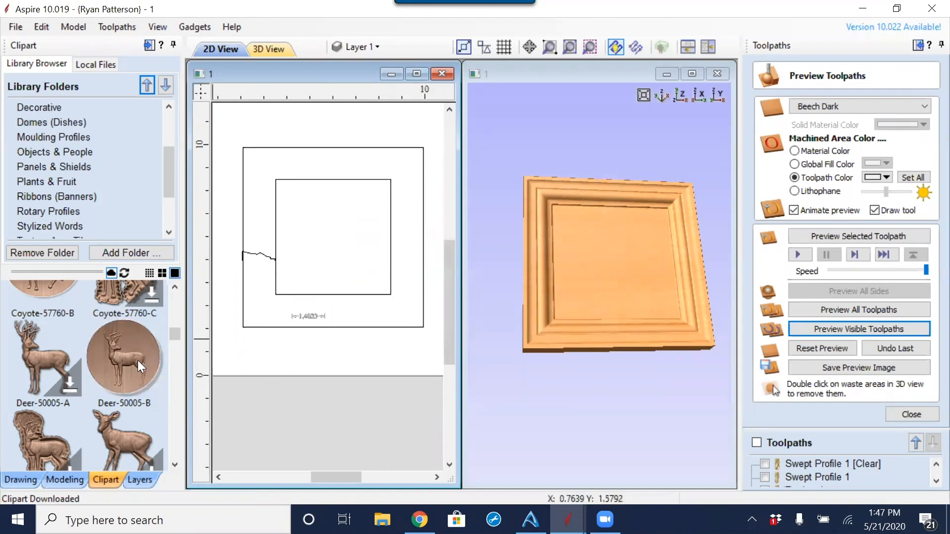
# Step: Place the Deer-50005-B clipart over the inner square and scale it down to about 4.12 inches to fit inside
pyautogui.moveTo(116, 372); pyautogui.dragTo(354, 243)
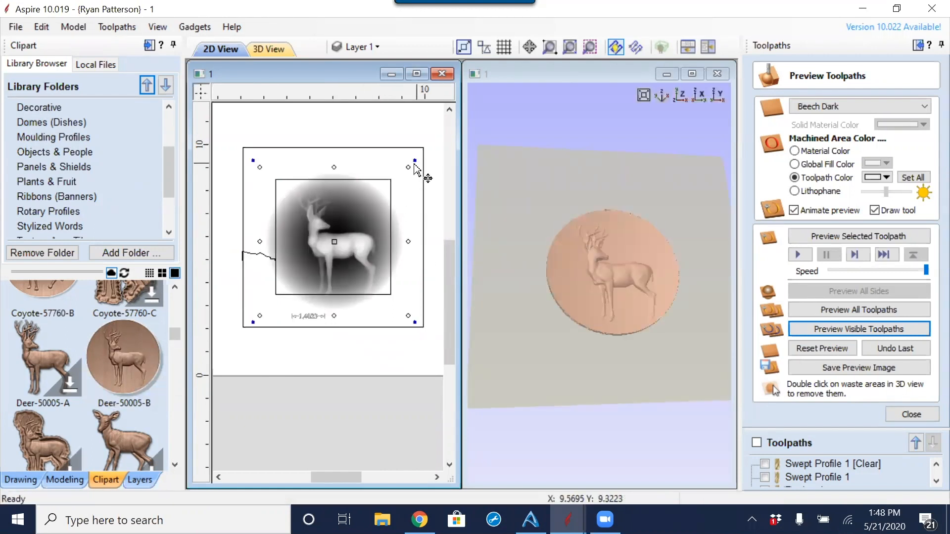
pyautogui.moveTo(406, 168); pyautogui.dragTo(387, 194)
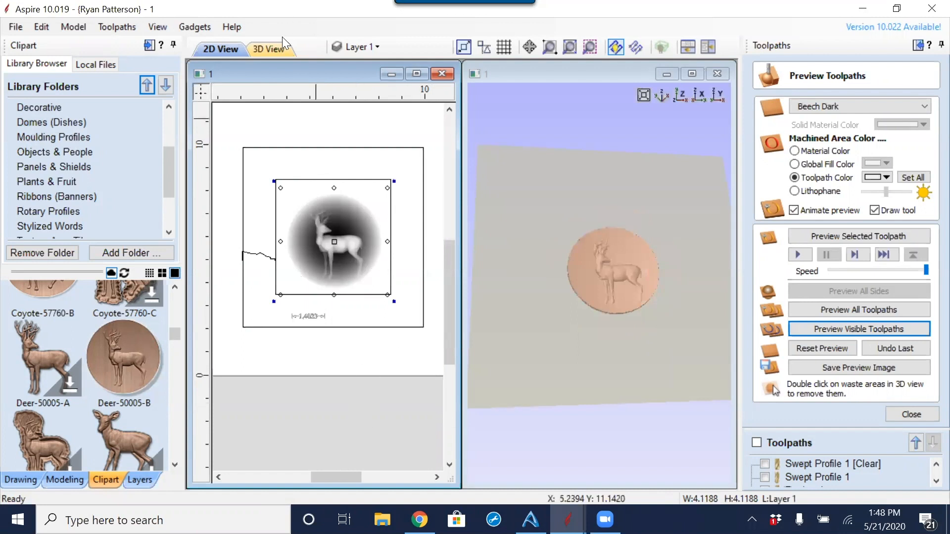
pyautogui.click(271, 48)
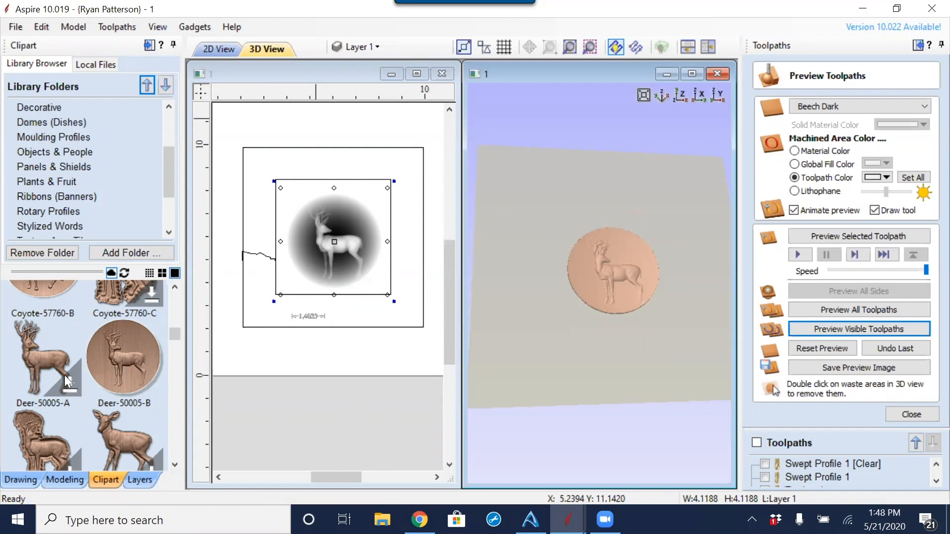
pyautogui.click(20, 480)
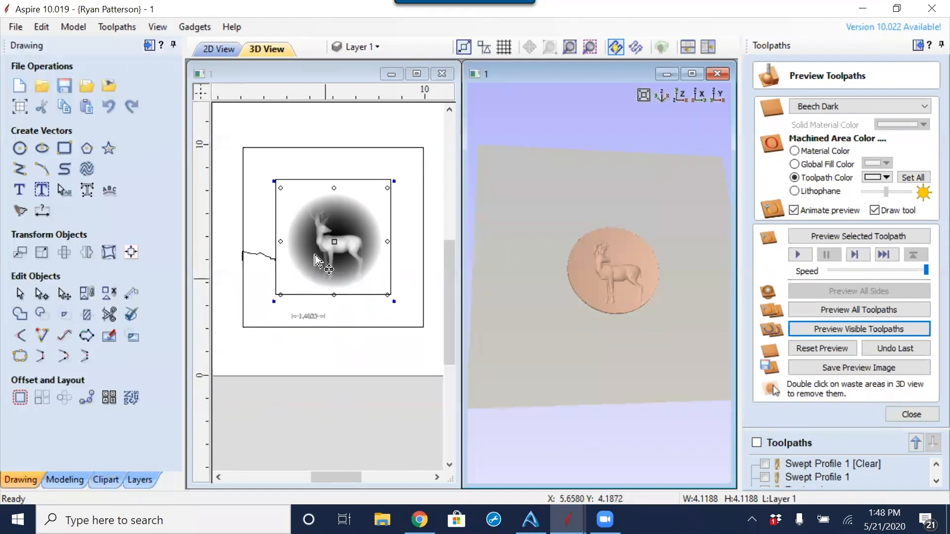
pyautogui.click(216, 50)
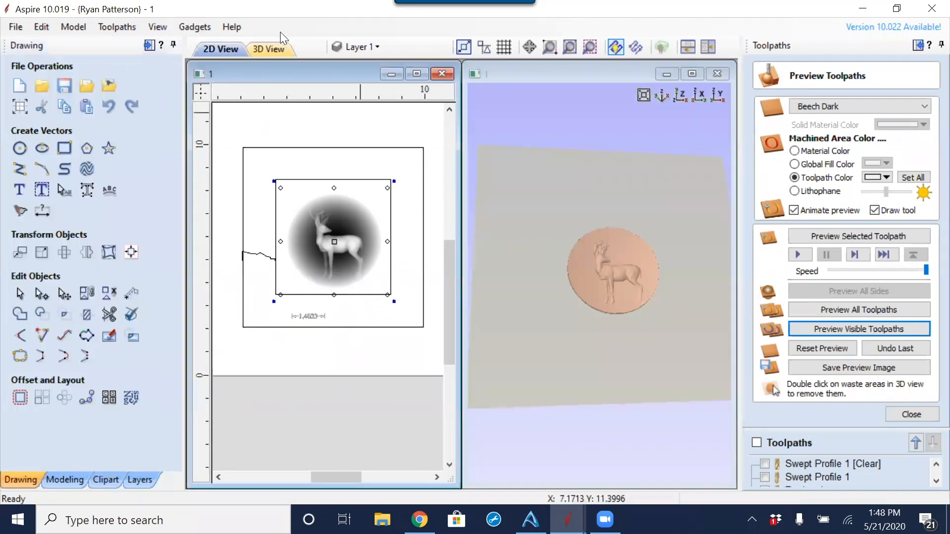
pyautogui.click(271, 50)
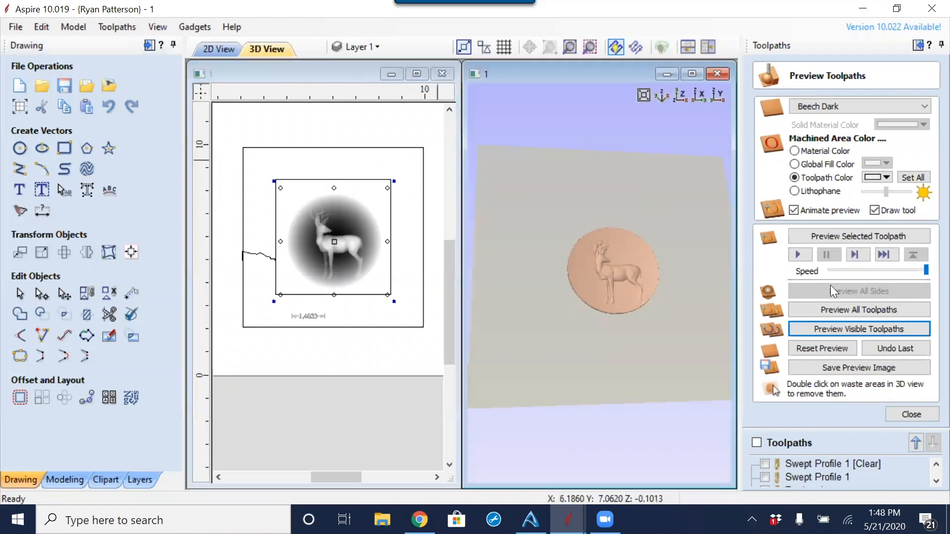
# Step: Position the model at the top of the material with a 0.5868-inch gap below it, and recalculate all toolpaths
pyautogui.click(911, 415)
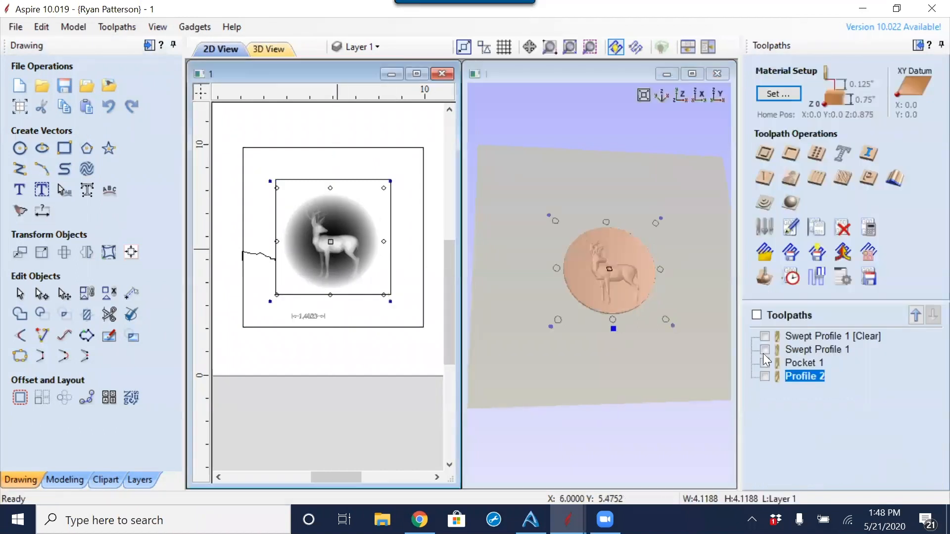
pyautogui.click(792, 204)
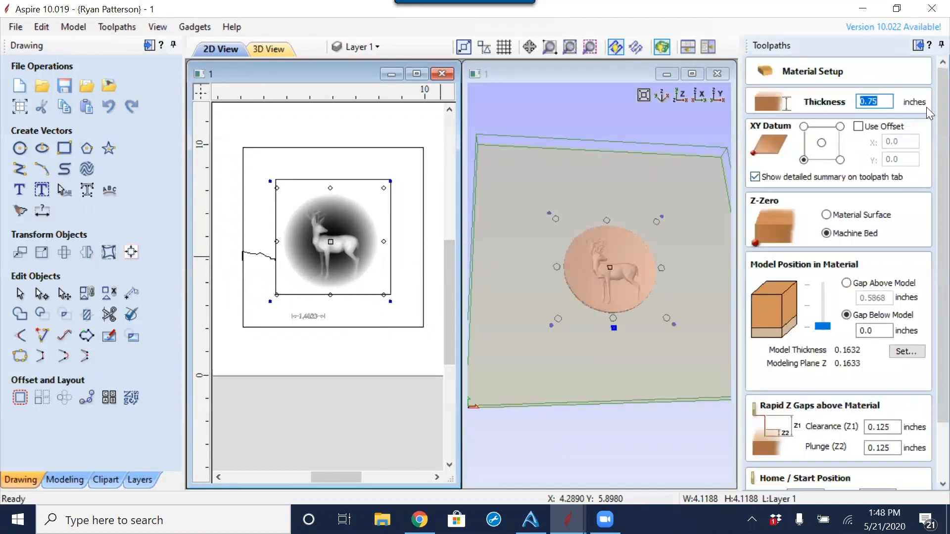
pyautogui.moveTo(824, 330); pyautogui.dragTo(818, 278)
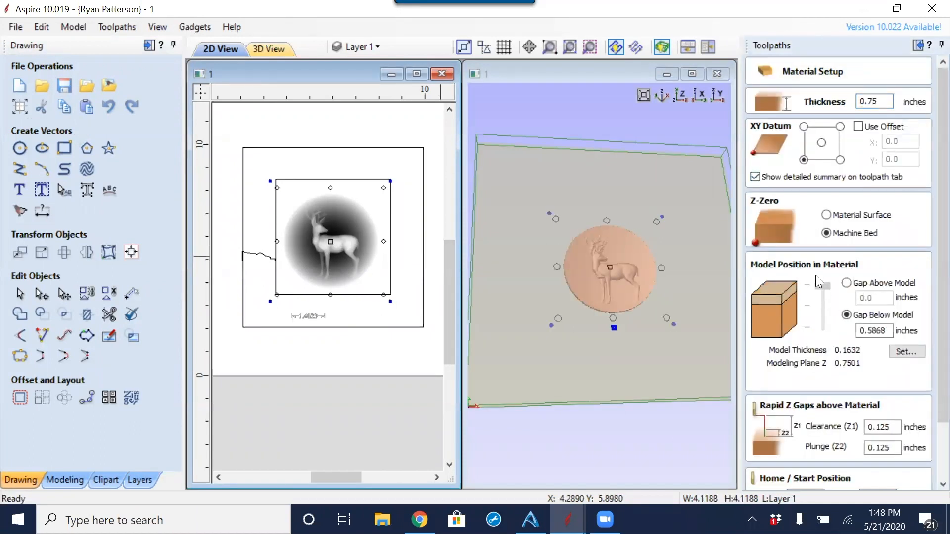
pyautogui.scroll(-3, 930, 226)
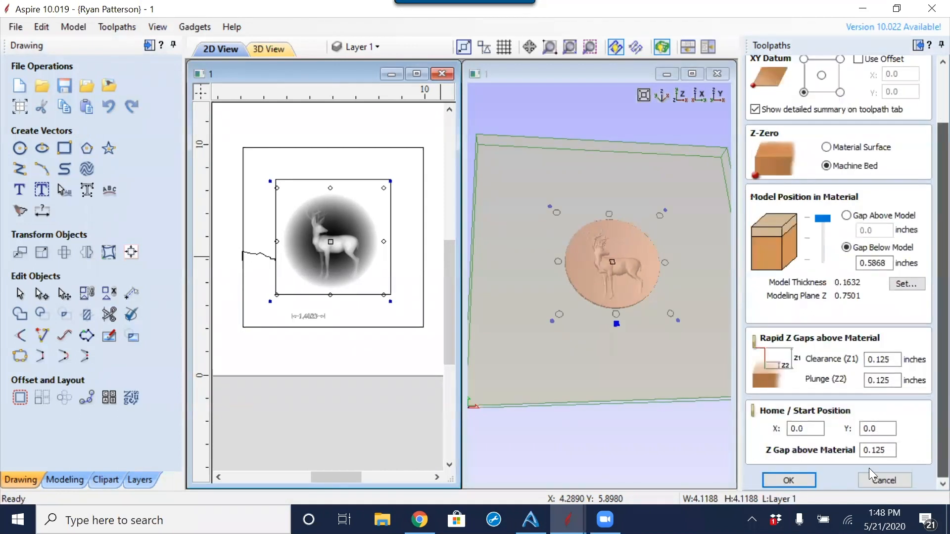
pyautogui.click(795, 478)
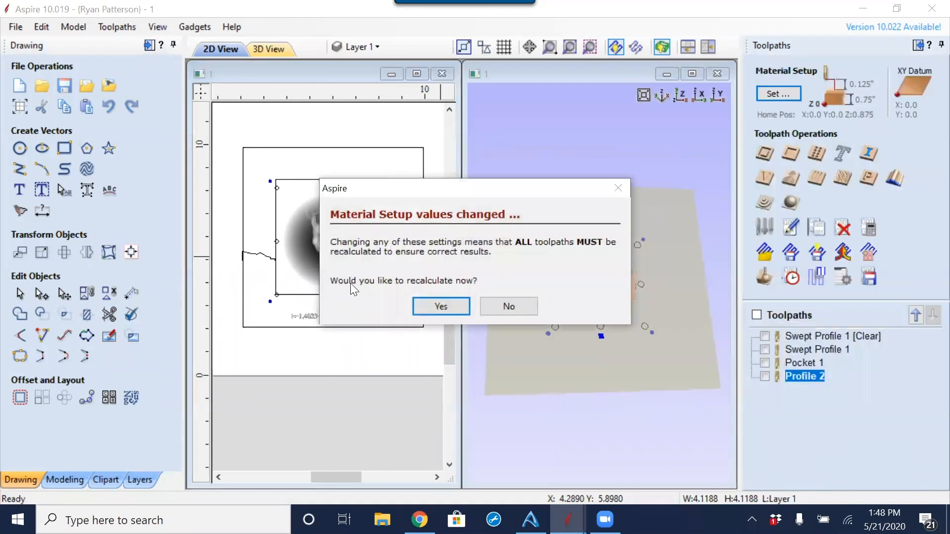
pyautogui.click(435, 304)
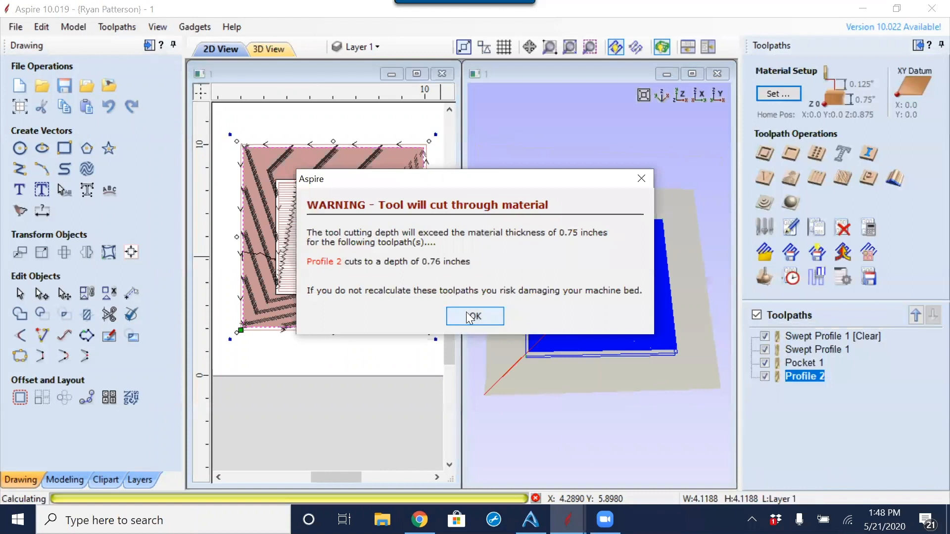
pyautogui.click(471, 318)
# Step: Calculate a raster 3D finish toolpath named 3D Finish 3 with the 1/8" Ball Nose tool, limited to the selected vectors
pyautogui.click(488, 271)
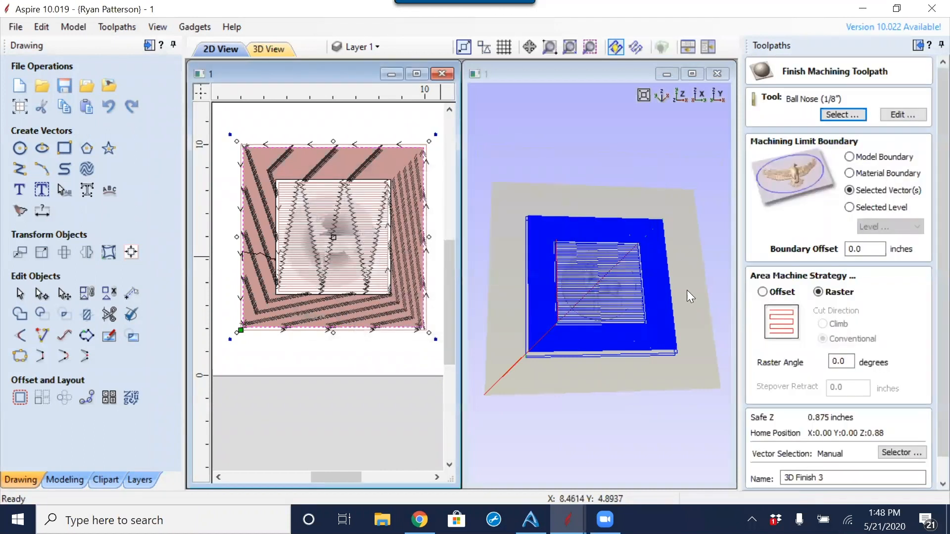
pyautogui.scroll(-1, 841, 421)
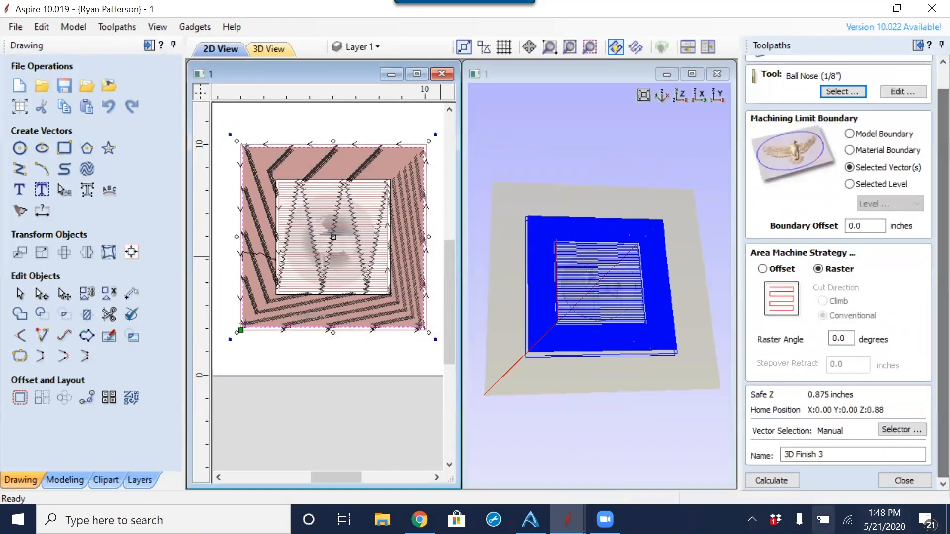
pyautogui.click(782, 481)
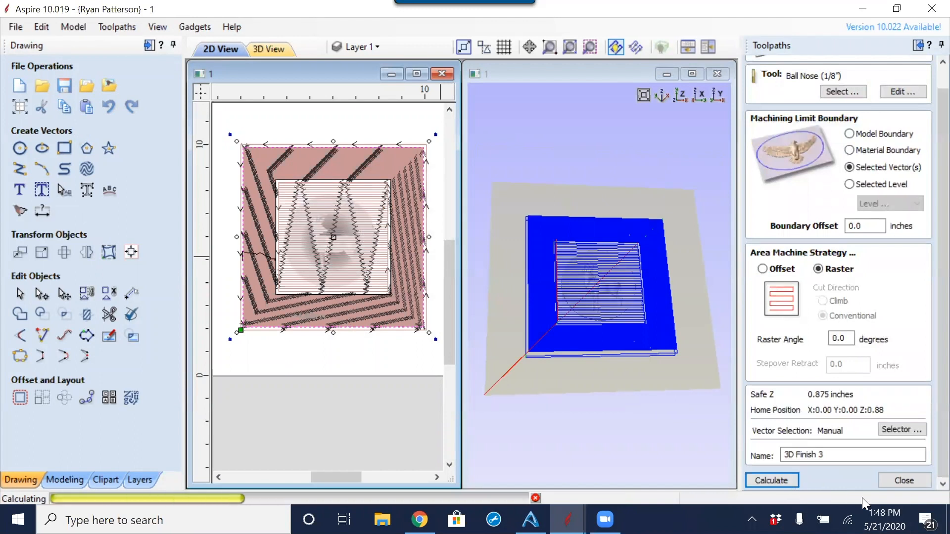
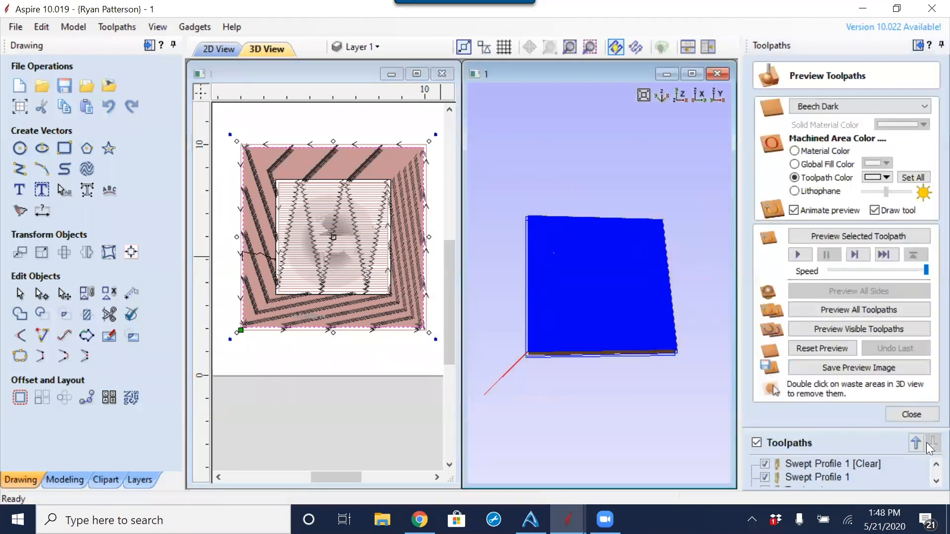
# Step: Change the machining limit of the 3D Finish 3 toolpath to Model Boundary and recalculate it
pyautogui.click(911, 414)
pyautogui.doubleClick(810, 390)
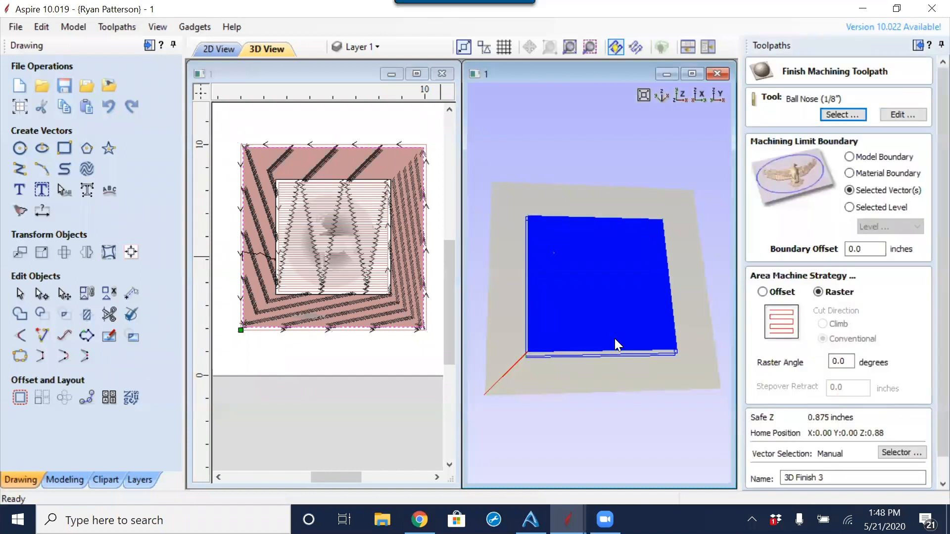
pyautogui.click(347, 410)
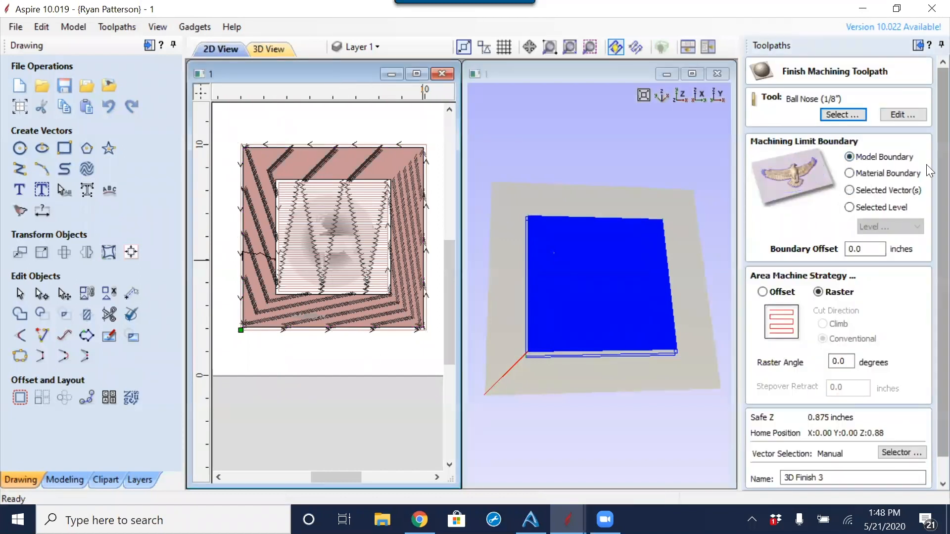
pyautogui.scroll(-1, 927, 312)
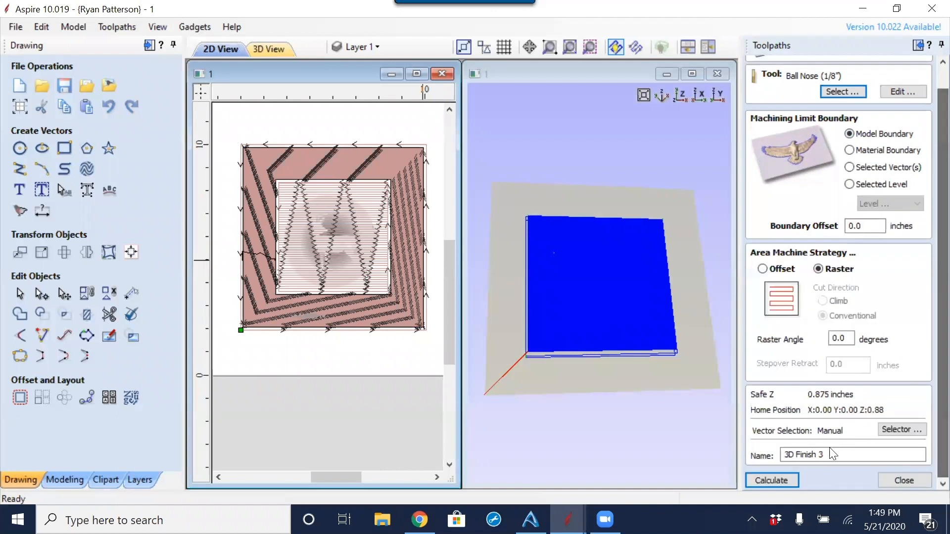
pyautogui.click(792, 480)
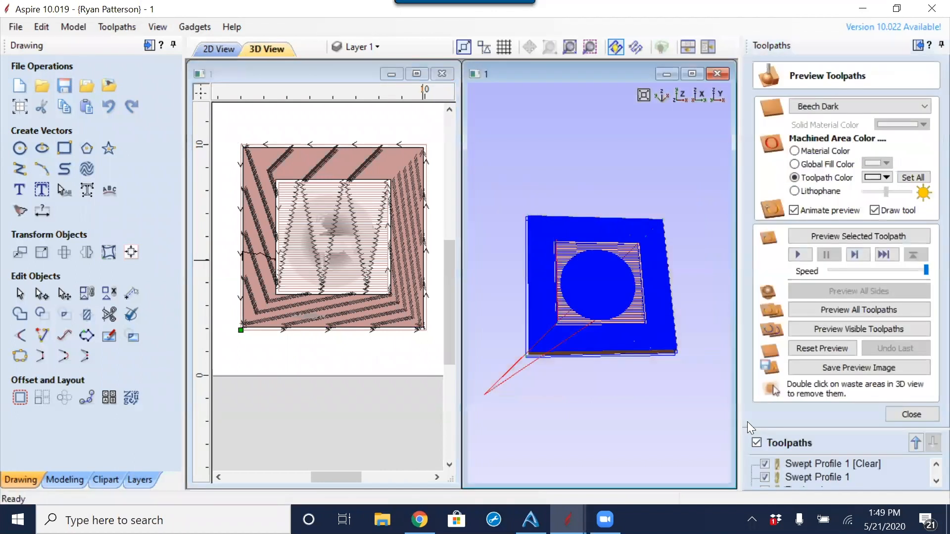
# Step: Reset the simulation, preview only the 3D Finish 3 toolpath, and examine the carved deer
pyautogui.click(756, 443)
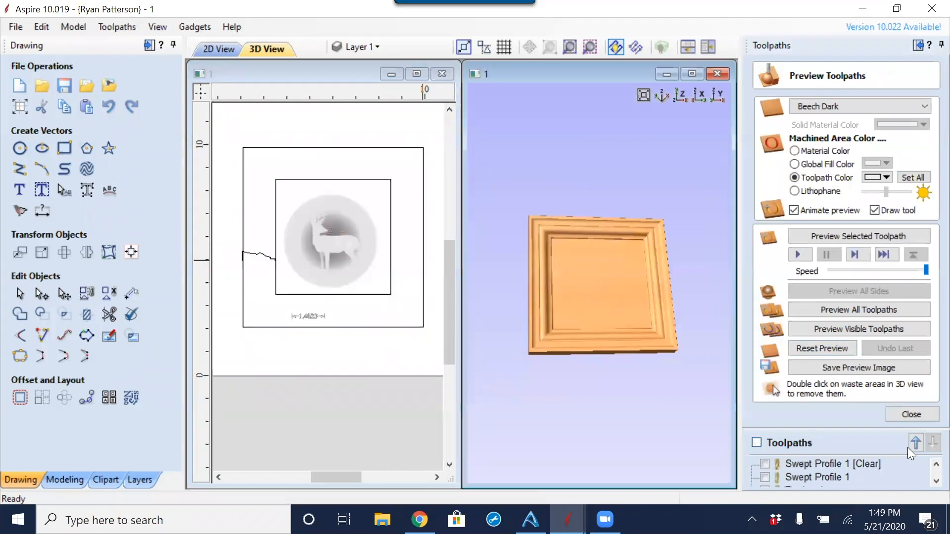
pyautogui.click(934, 481)
pyautogui.click(934, 481)
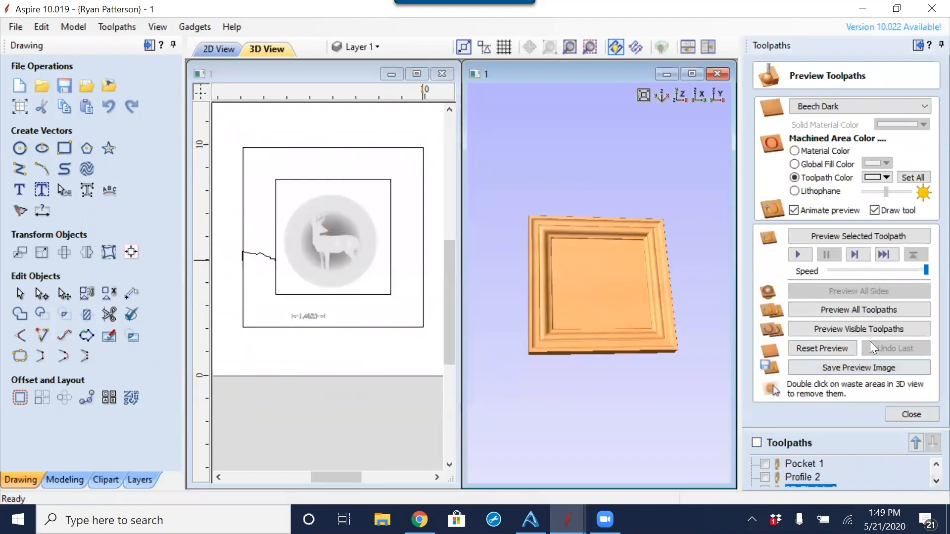
pyautogui.click(845, 348)
pyautogui.click(935, 481)
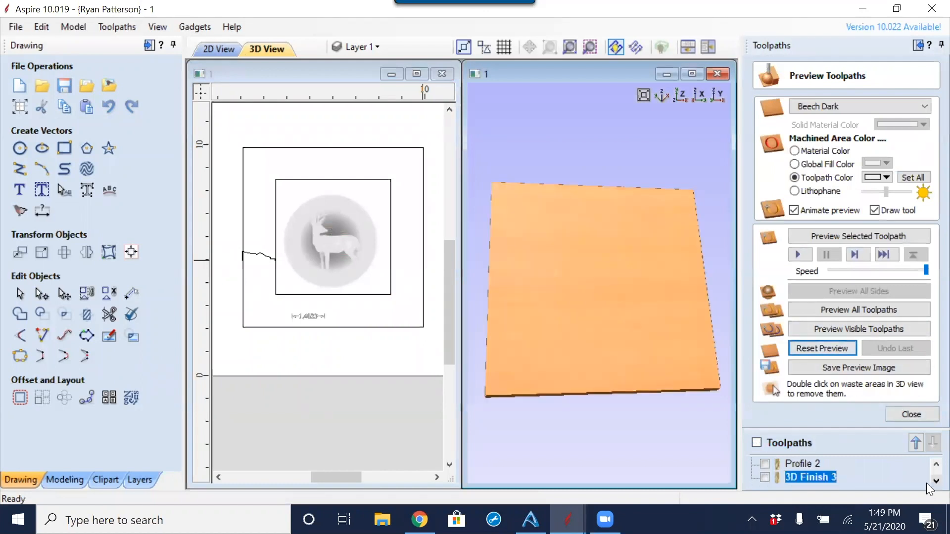
pyautogui.click(764, 477)
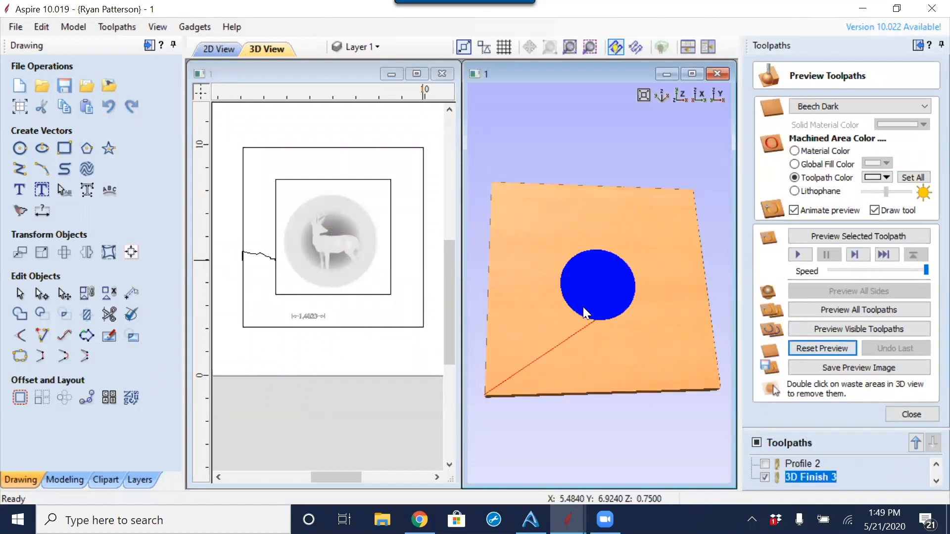
pyautogui.click(837, 331)
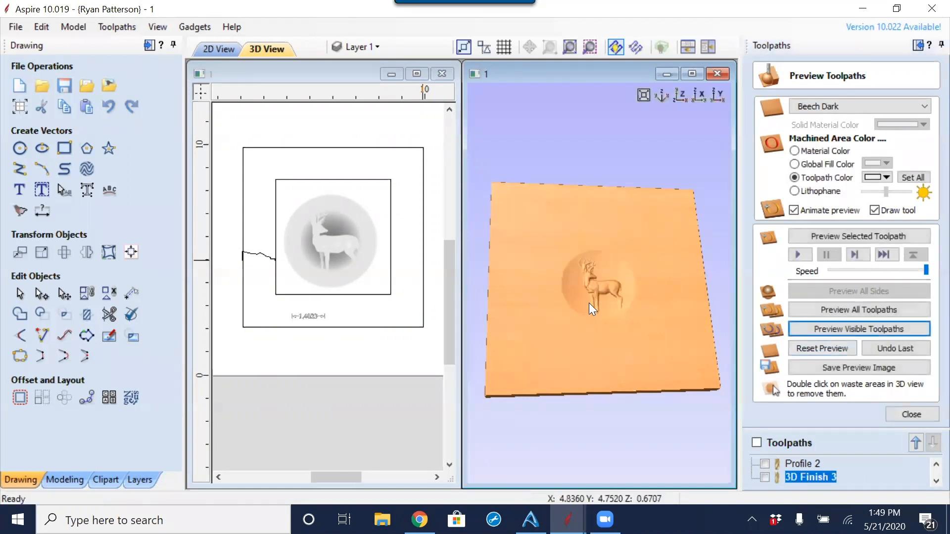
pyautogui.scroll(3, 602, 290)
pyautogui.scroll(-3, 601, 290)
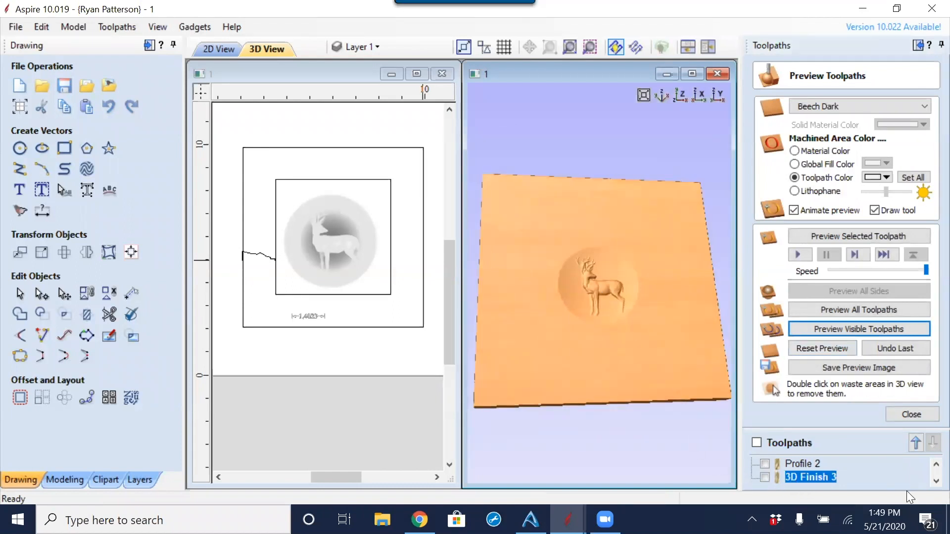
# Step: Preview only the Swept Profile 1 toolpath around the deer and examine the moulded frame closely
pyautogui.click(933, 464)
pyautogui.click(933, 465)
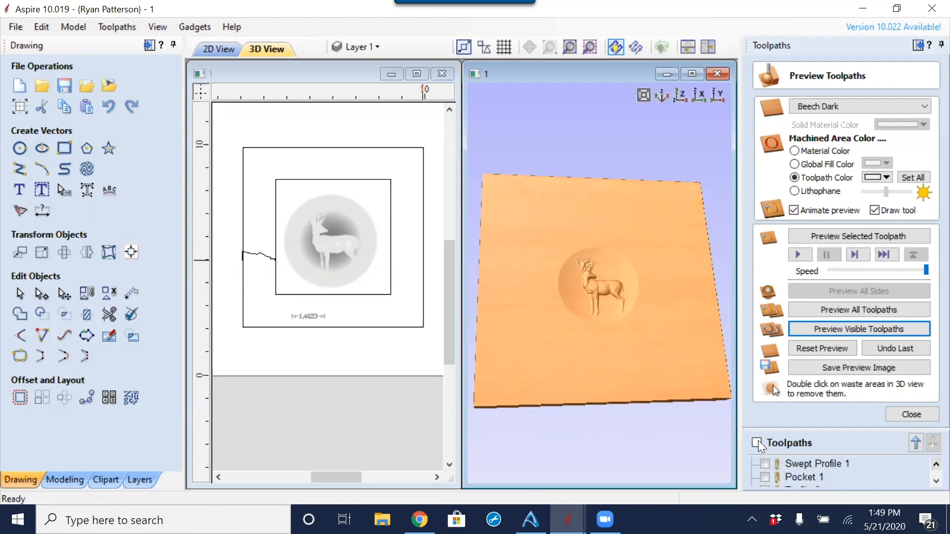
pyautogui.click(765, 464)
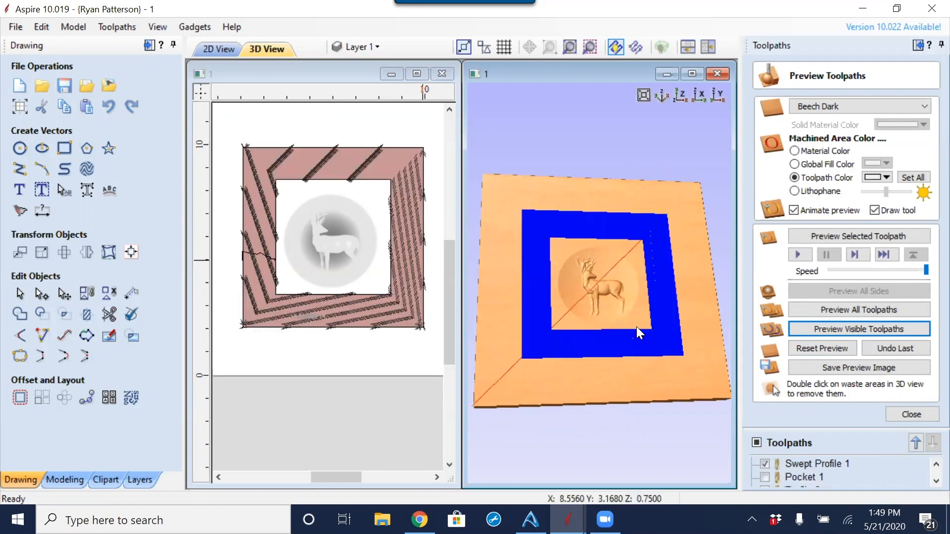
pyautogui.click(841, 309)
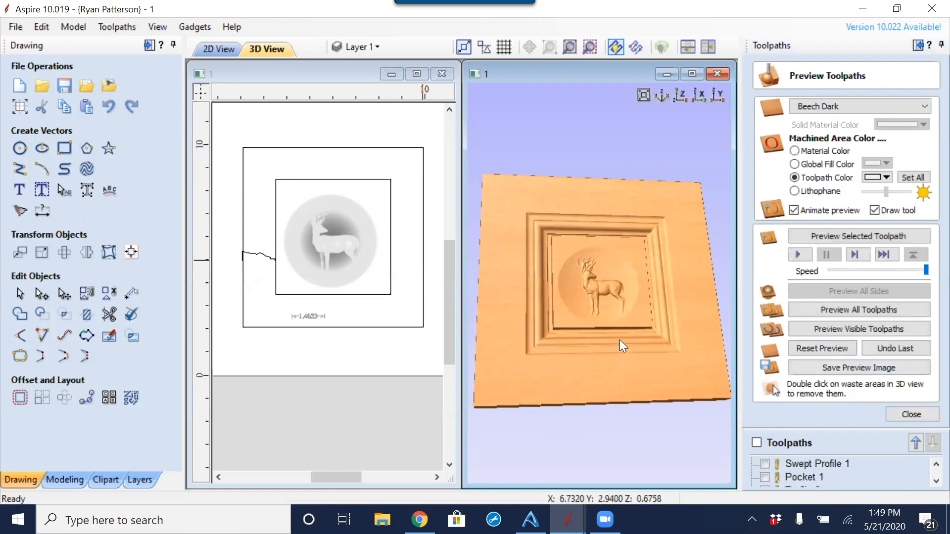
pyautogui.scroll(3, 620, 339)
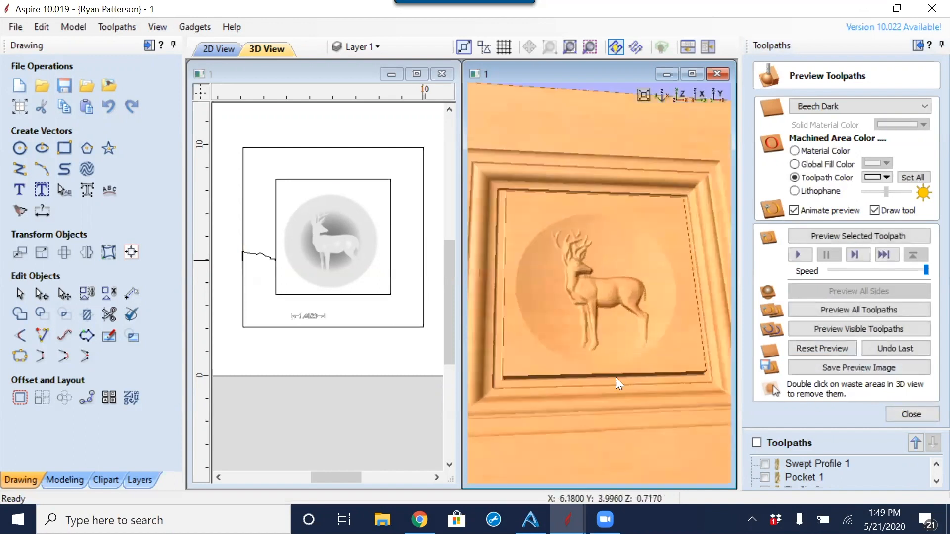
# Step: Preview only the Pocket 1 toolpath over the deer relief, and close the toolpath preview
pyautogui.click(764, 478)
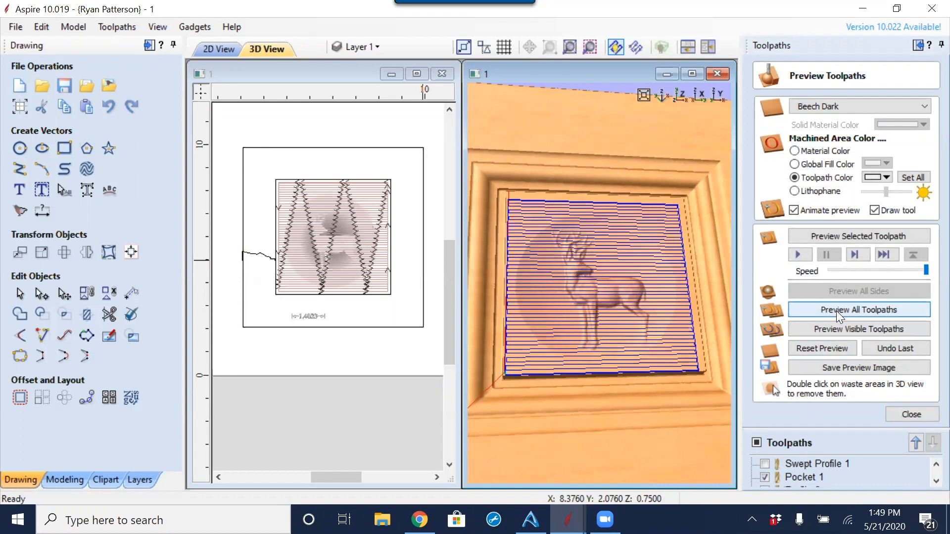
pyautogui.click(827, 331)
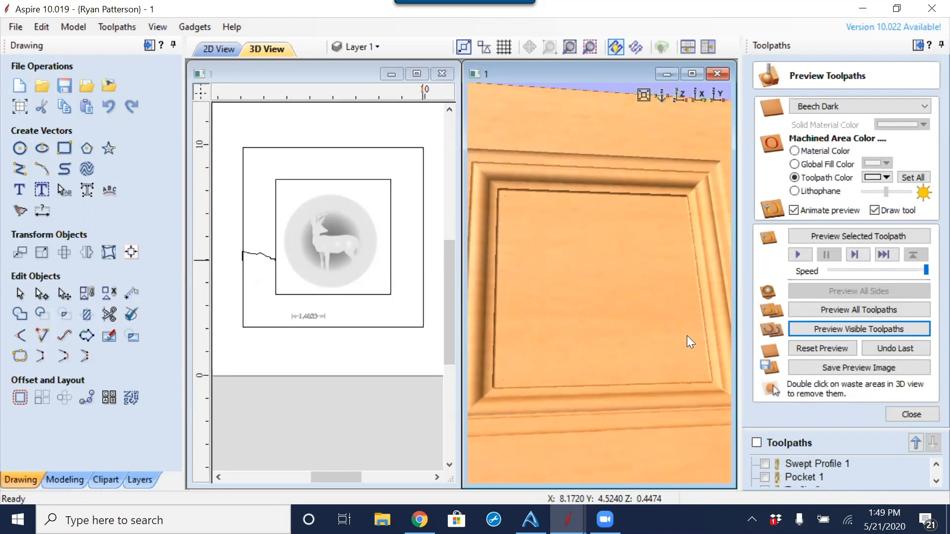
pyautogui.click(917, 412)
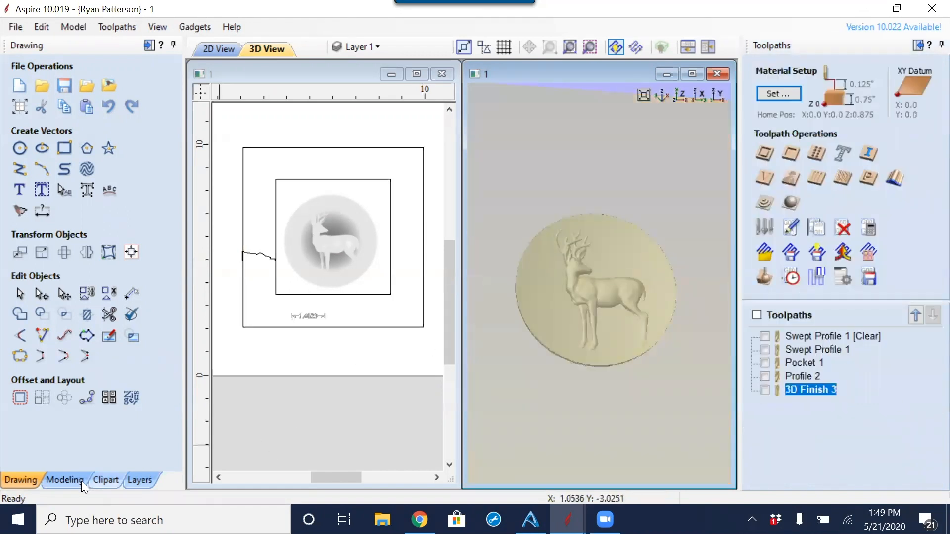
pyautogui.click(64, 480)
pyautogui.click(74, 345)
pyautogui.rightClick(74, 345)
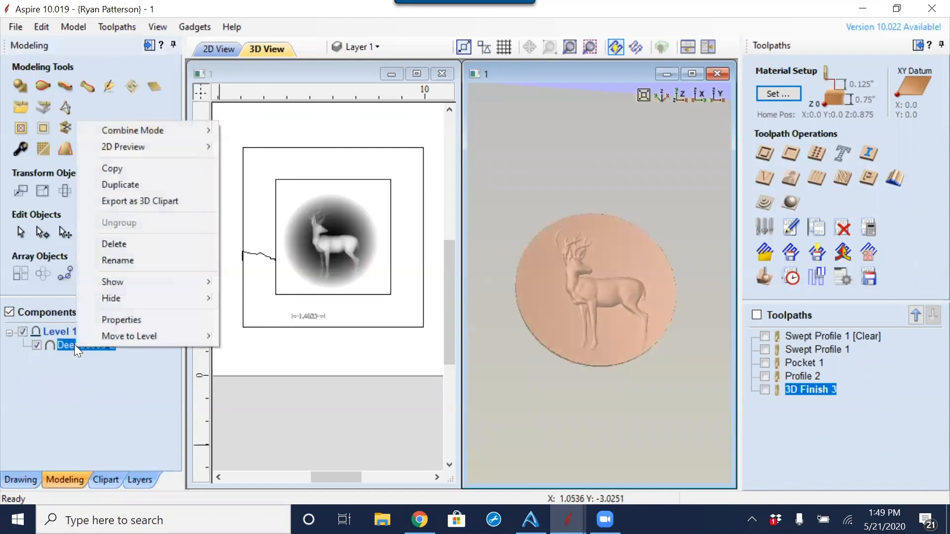
pyautogui.moveTo(120, 284)
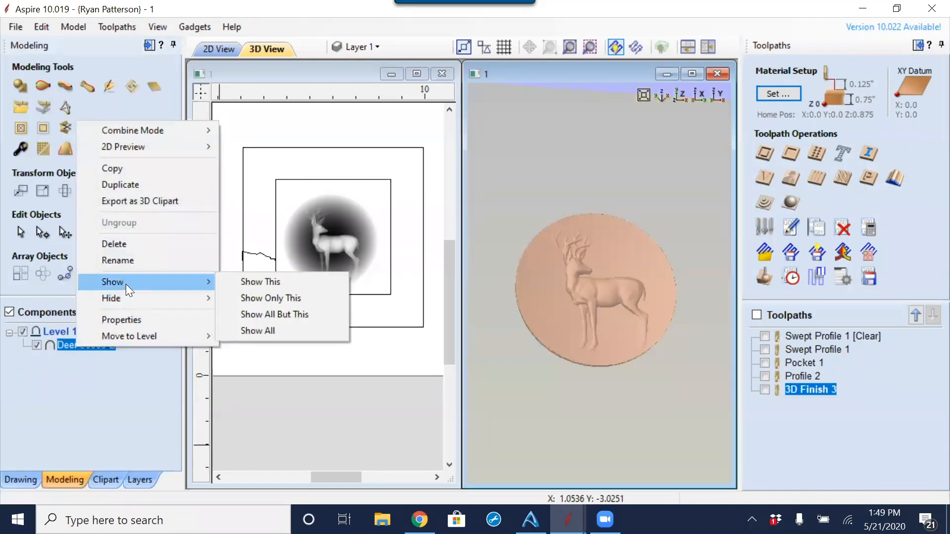
pyautogui.moveTo(185, 130)
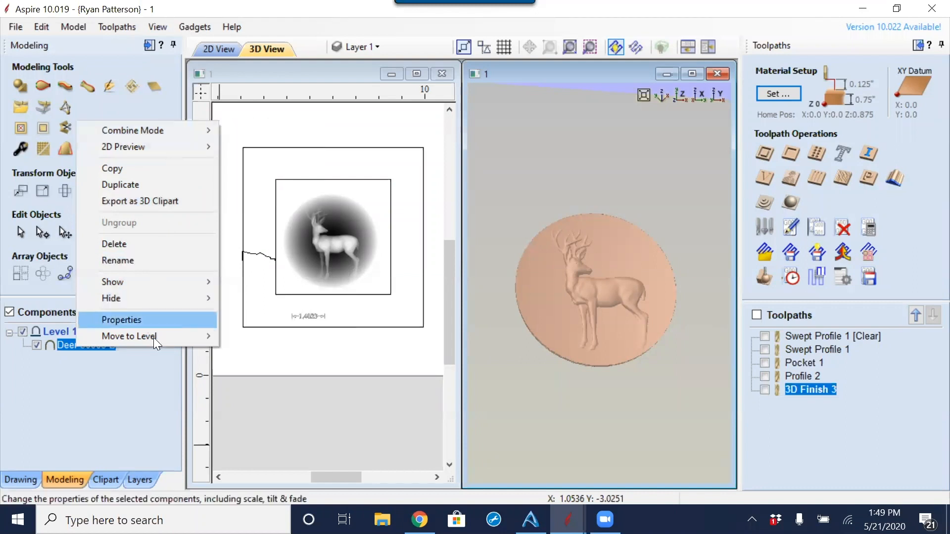
pyautogui.moveTo(153, 338)
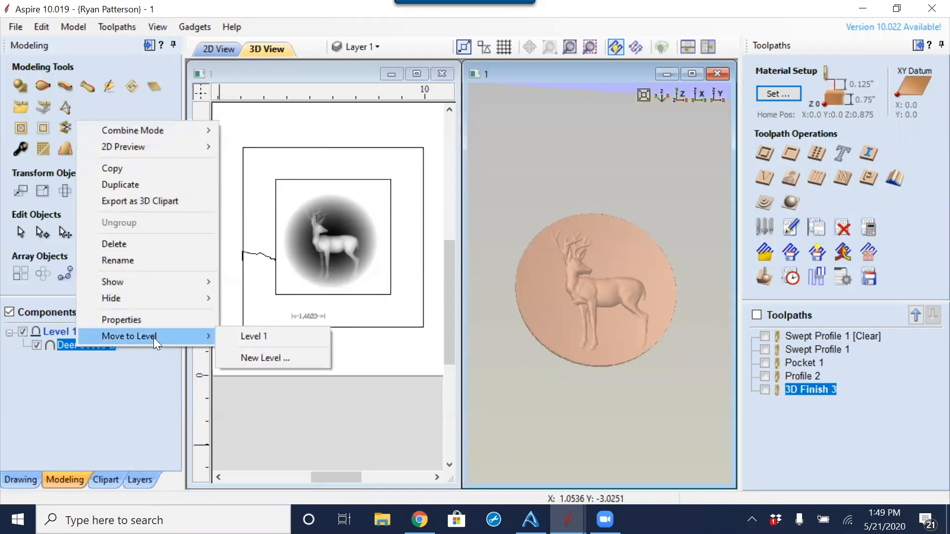
pyautogui.click(282, 409)
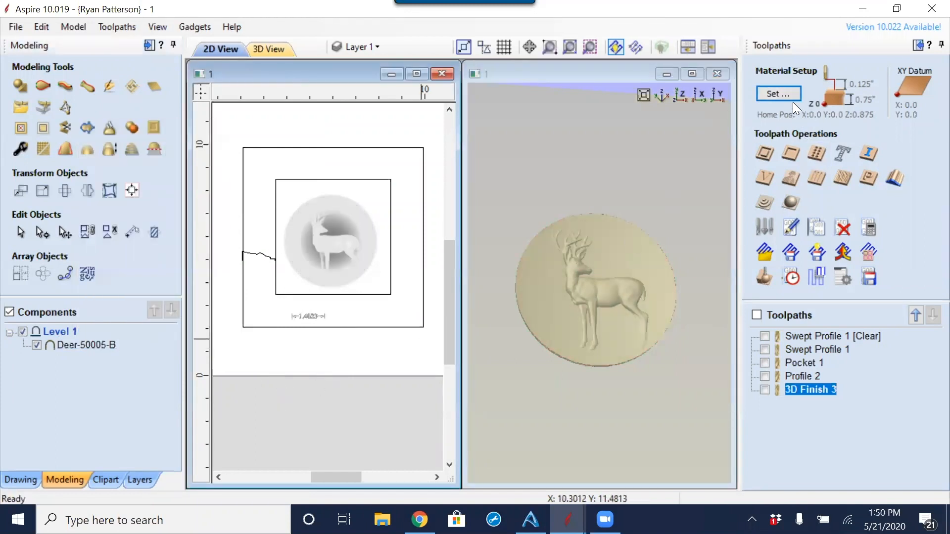
pyautogui.click(779, 94)
pyautogui.moveTo(825, 292)
pyautogui.mouseDown()
pyautogui.moveTo(826, 316)
pyautogui.moveTo(828, 286)
pyautogui.mouseUp()
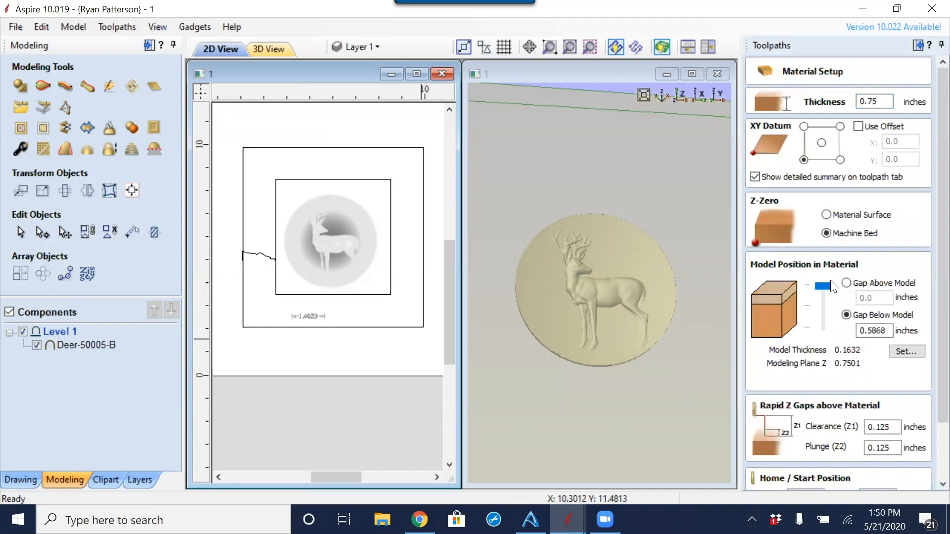
pyautogui.scroll(-3, 927, 226)
pyautogui.click(895, 478)
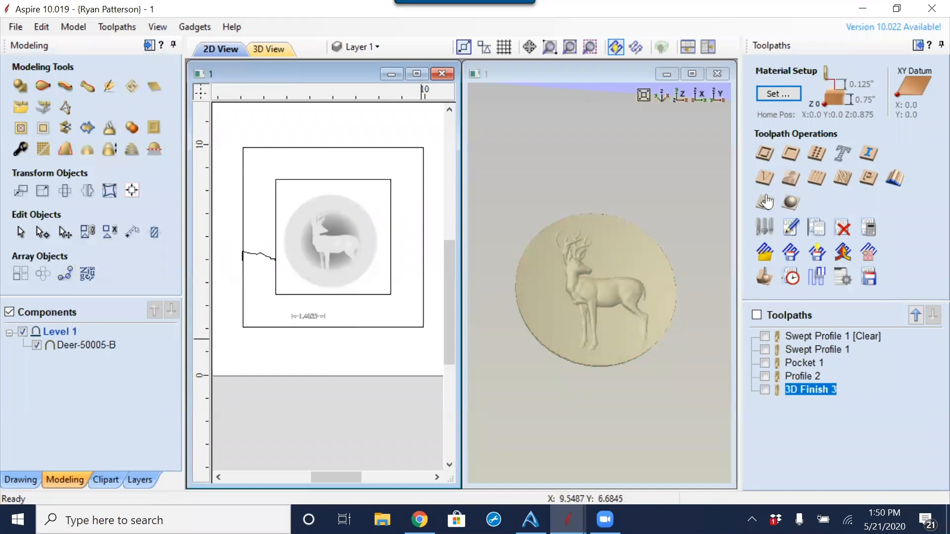
# Step: Set the model position in the material setup to a 0.3026-inch gap above the model
pyautogui.click(791, 93)
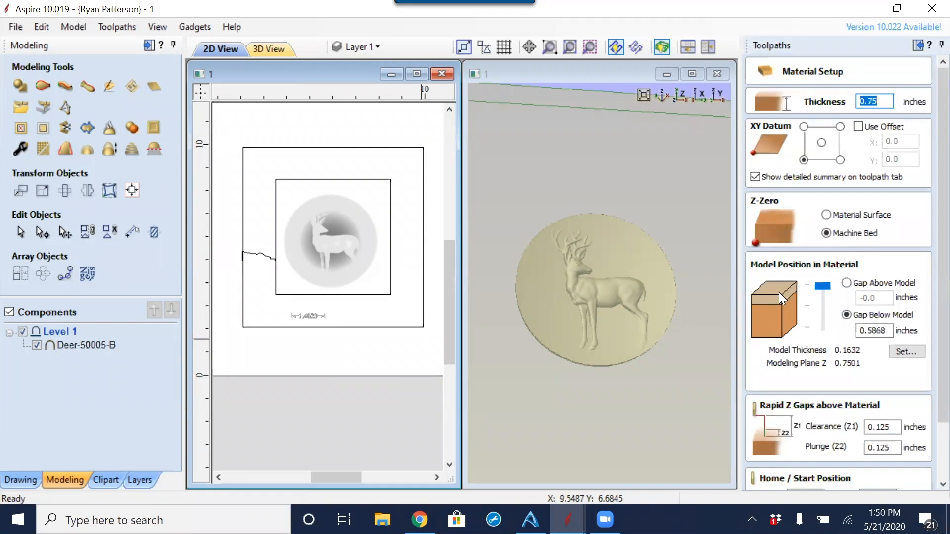
pyautogui.moveTo(821, 286); pyautogui.dragTo(841, 292)
pyautogui.click(846, 284)
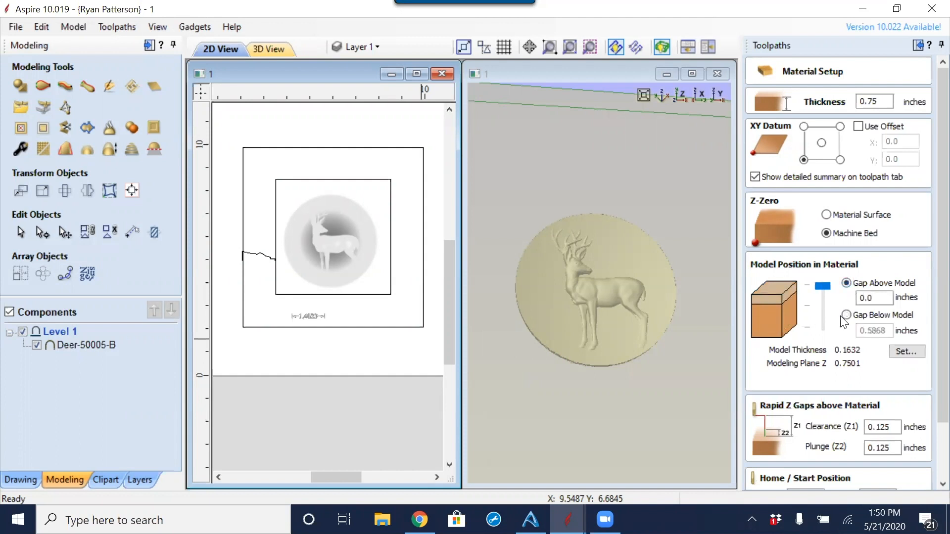
pyautogui.moveTo(869, 299); pyautogui.dragTo(825, 300)
pyautogui.write('.3')
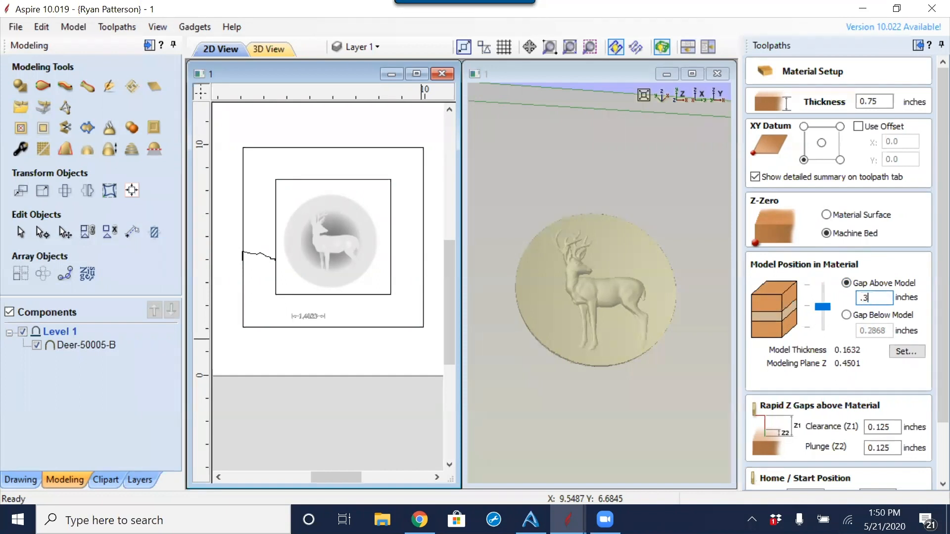
pyautogui.write('026')
pyautogui.scroll(-2, 926, 285)
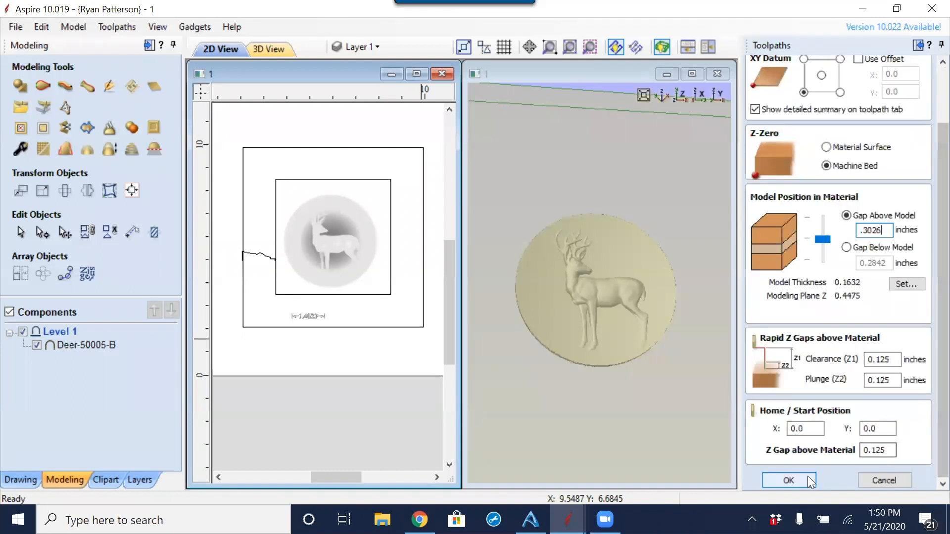
pyautogui.click(808, 477)
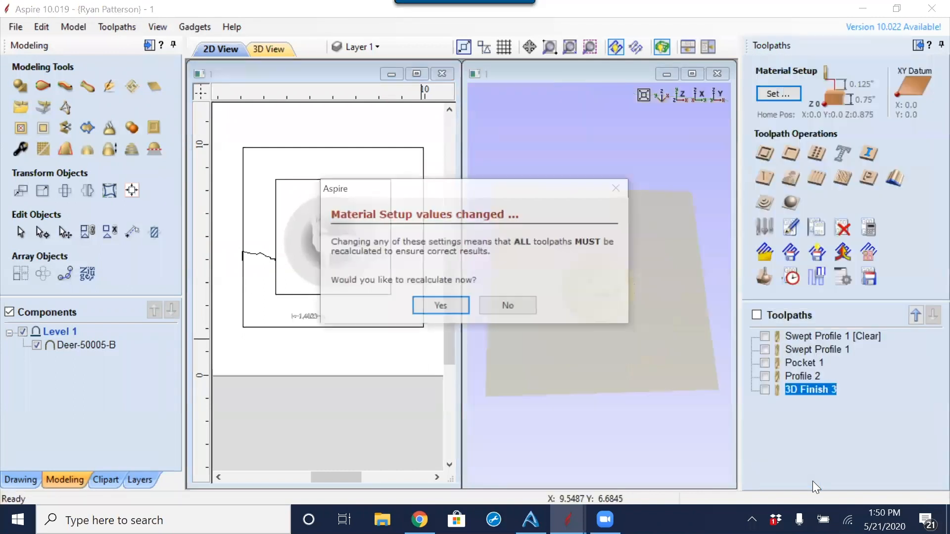
# Step: Recalculate all toolpaths for the changed material setup and accept the Profile 2 cut-through depth
pyautogui.click(452, 308)
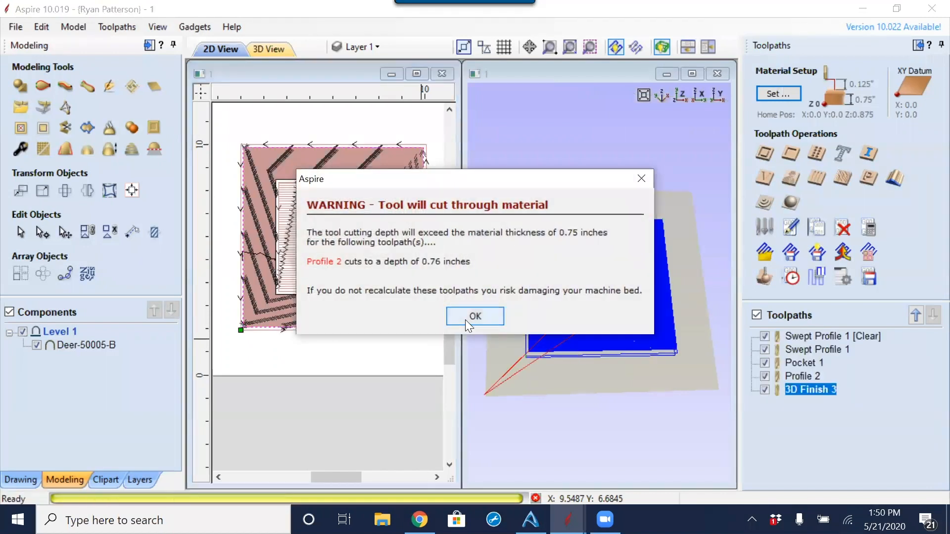
pyautogui.click(466, 319)
pyautogui.click(476, 273)
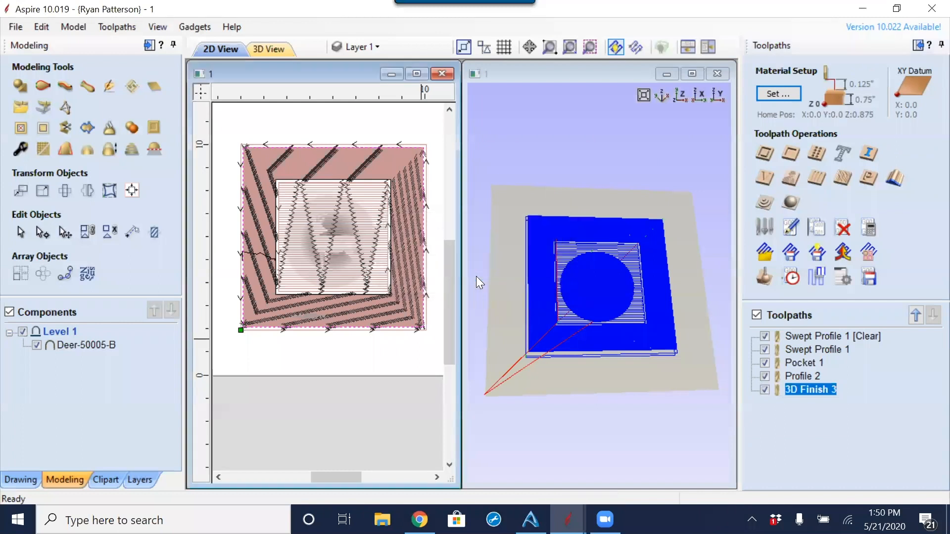
# Step: Reset the simulation, preview only the 3D Finish 3 toolpath, and examine the depth of the recessed deer
pyautogui.click(757, 314)
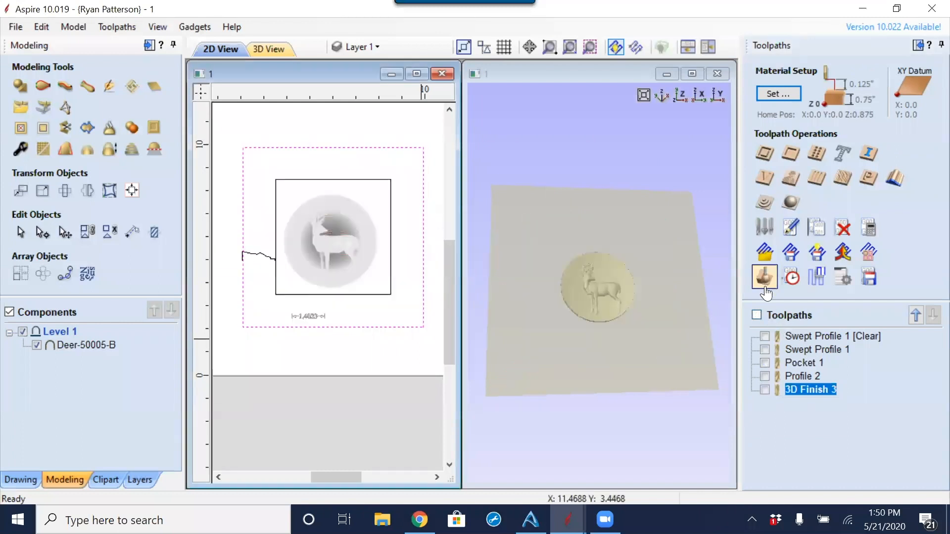
pyautogui.click(765, 390)
pyautogui.click(764, 277)
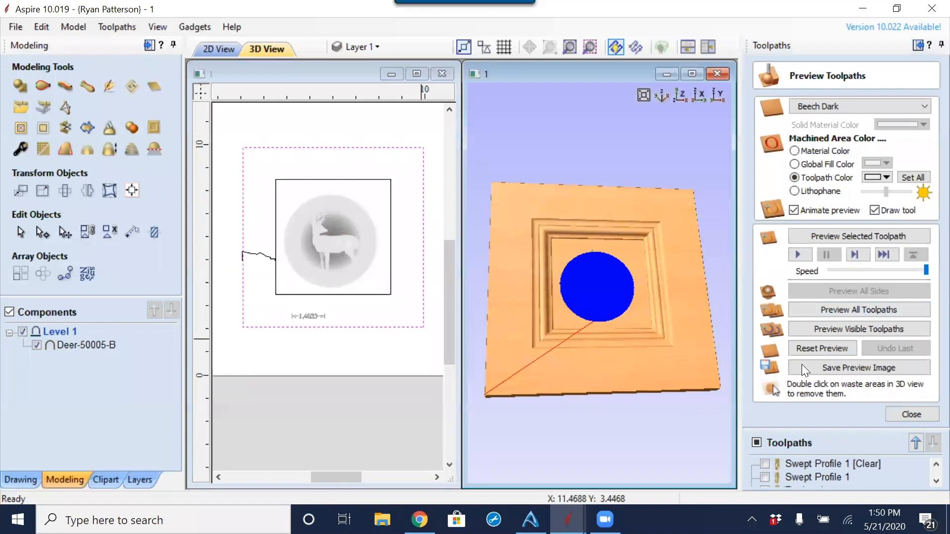
pyautogui.click(836, 349)
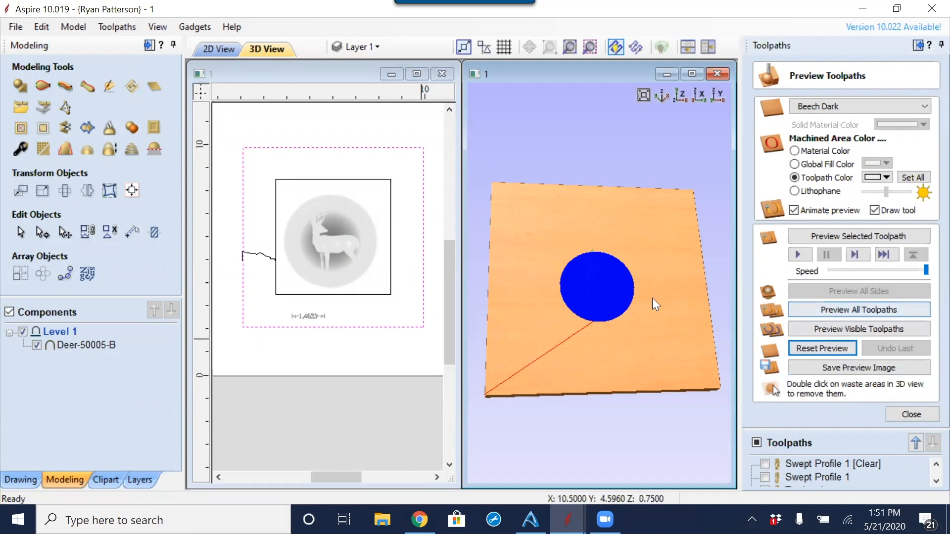
pyautogui.click(860, 328)
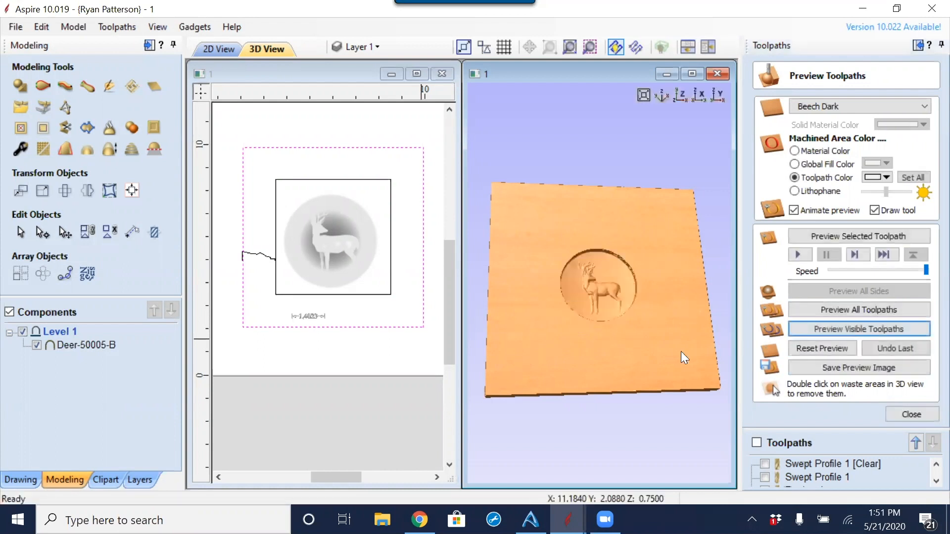
pyautogui.scroll(5, 613, 271)
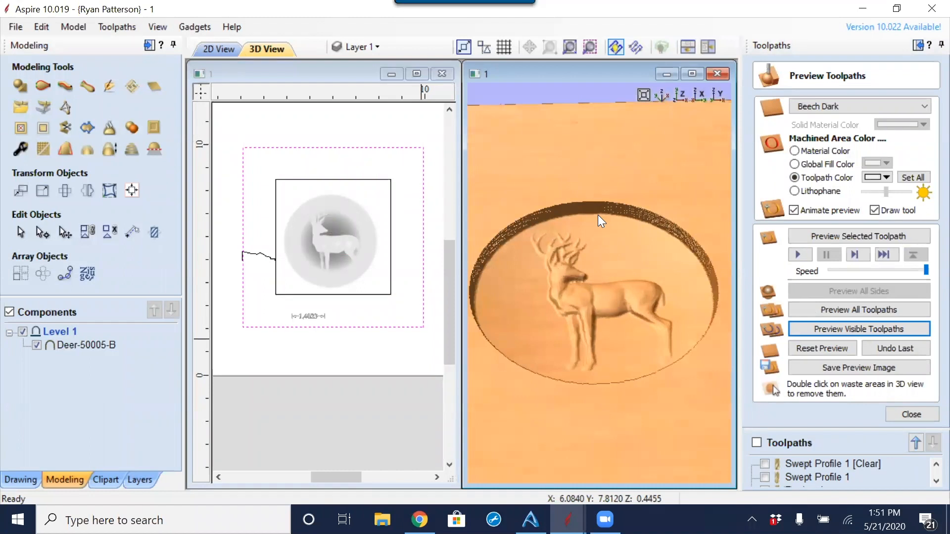
# Step: Preview all toolpaths together and examine how the deer relief sits within the pocketed frame
pyautogui.click(765, 464)
pyautogui.click(766, 478)
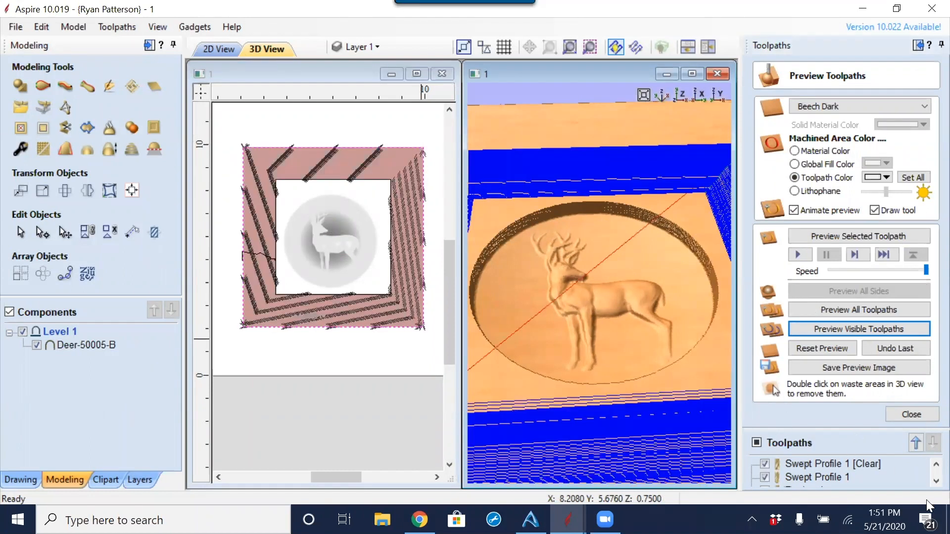
pyautogui.scroll(-1, 927, 479)
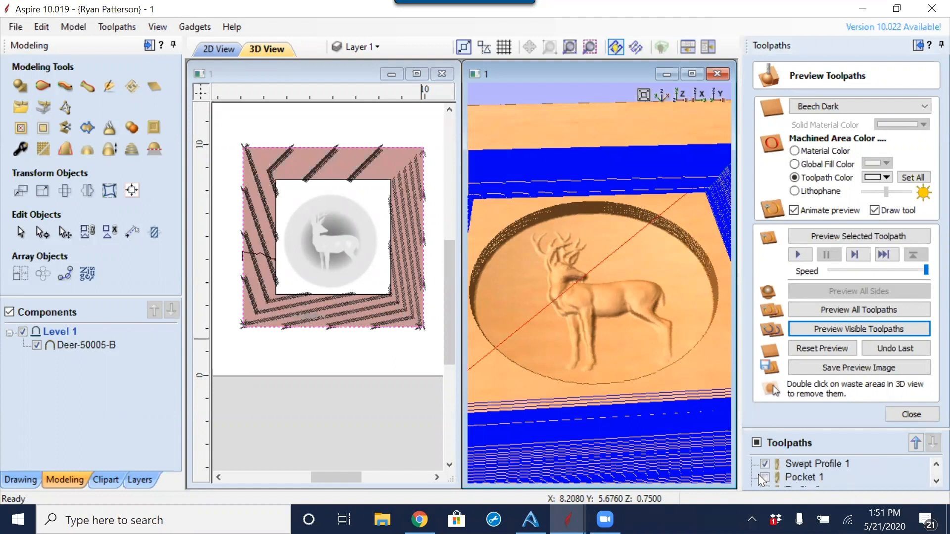
pyautogui.click(841, 309)
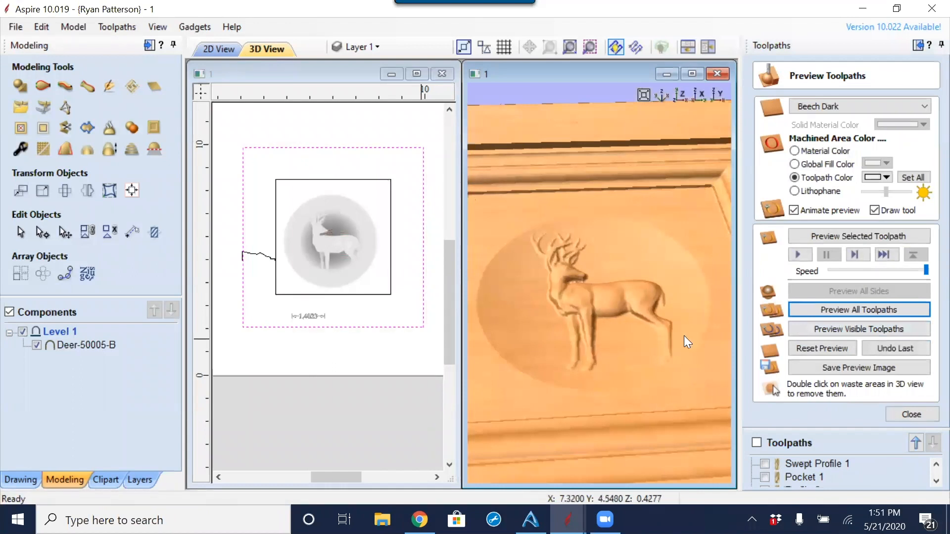
pyautogui.scroll(-3, 683, 361)
pyautogui.moveTo(647, 396); pyautogui.dragTo(662, 376)
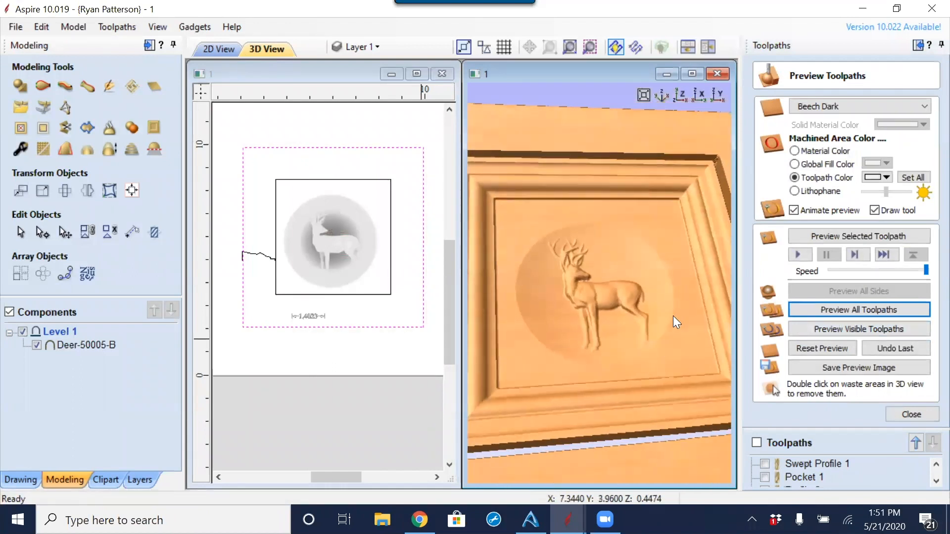
pyautogui.scroll(4, 675, 322)
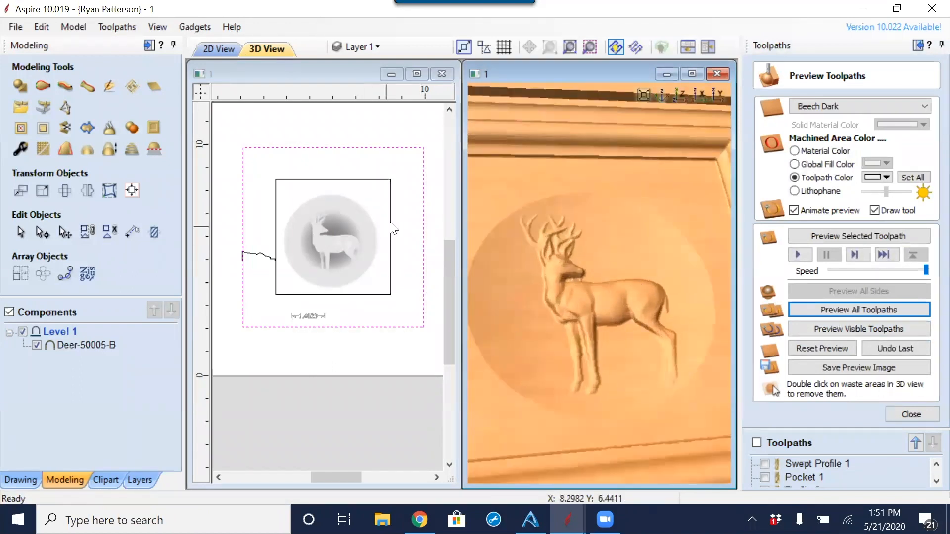
# Step: Compare the inner end of the moulding profile vector with the simulated frame around the deer
pyautogui.scroll(3, 271, 264)
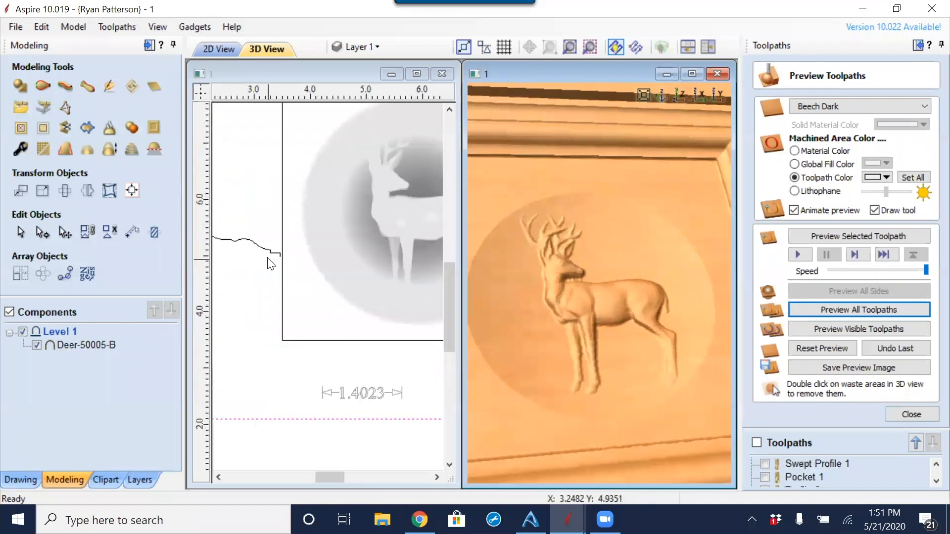
pyautogui.scroll(1, 271, 263)
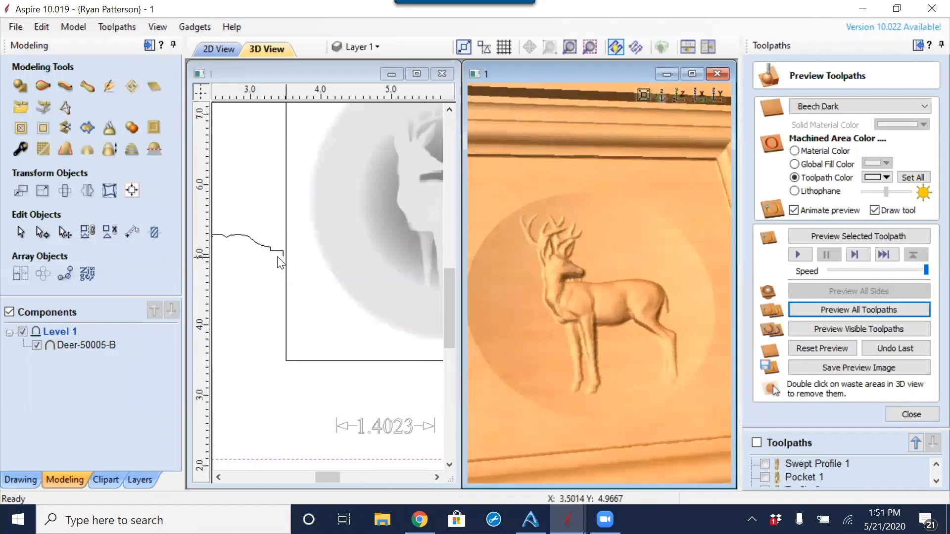
pyautogui.scroll(-5, 512, 305)
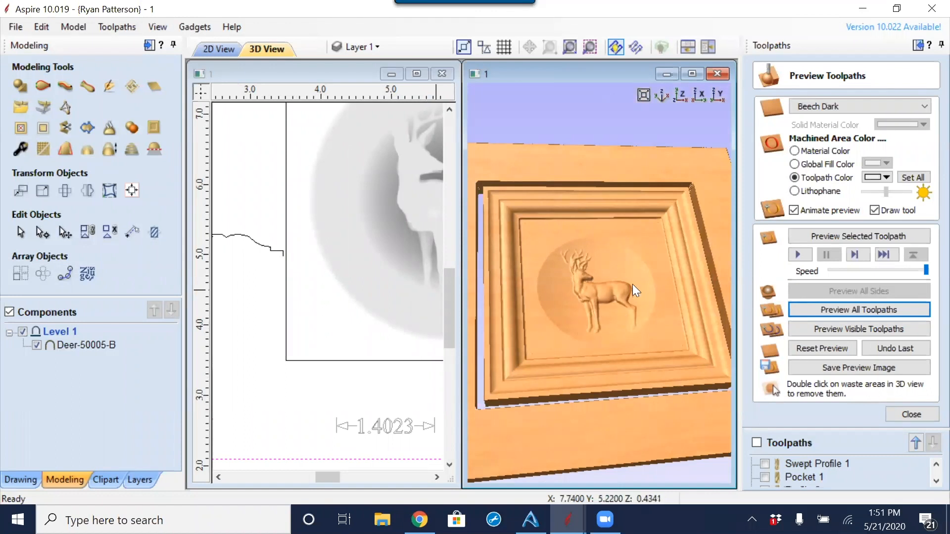
pyautogui.scroll(-2, 628, 286)
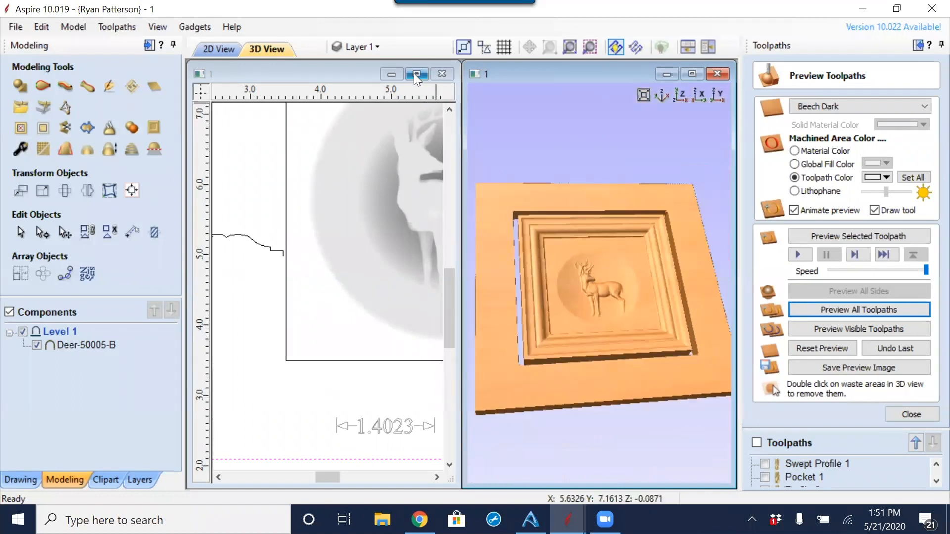
pyautogui.scroll(-2, 342, 207)
pyautogui.moveTo(341, 207); pyautogui.dragTo(254, 303, button='middle')
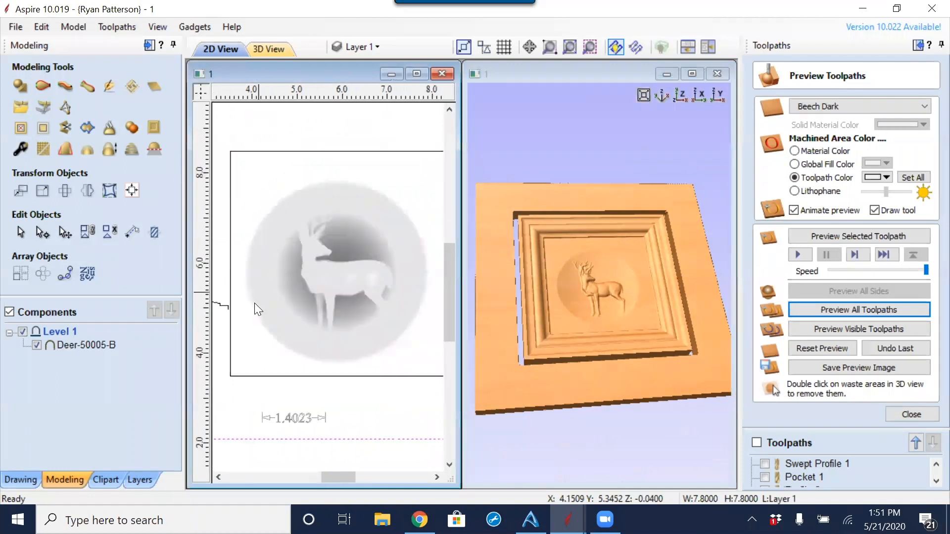
# Step: Draw a star about 0.9 inches wide in the upper-left corner of the inner square, beside the deer disc
pyautogui.click(14, 481)
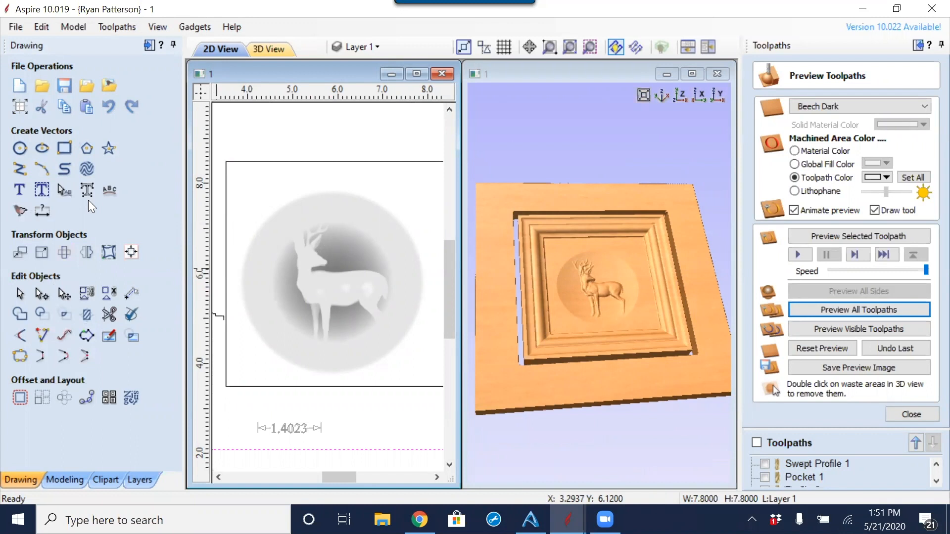
pyautogui.click(109, 148)
pyautogui.moveTo(260, 193); pyautogui.dragTo(260, 171)
pyautogui.click(133, 313)
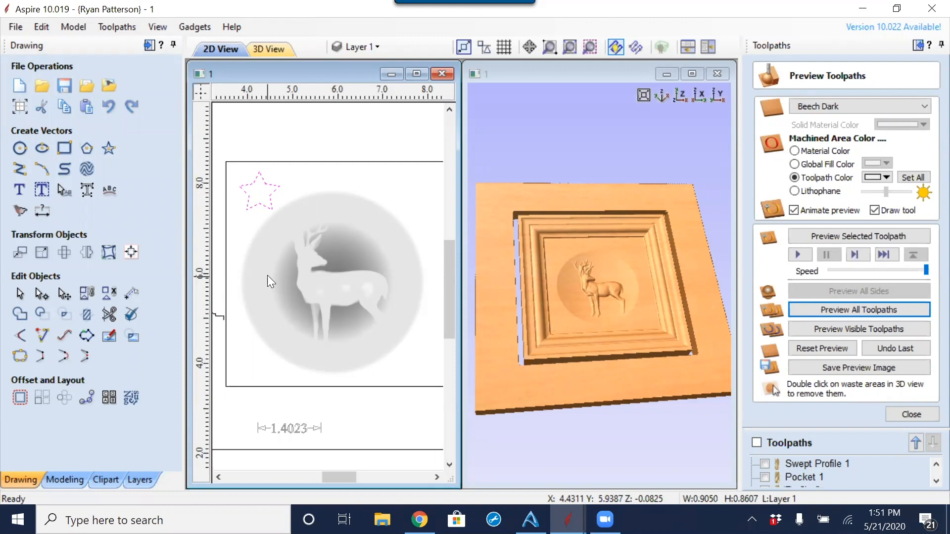
# Step: Calculate a V-Carve toolpath for the star with the 90° 1/2" V-Bit and a start depth of 0.0 inches
pyautogui.click(898, 411)
pyautogui.click(765, 178)
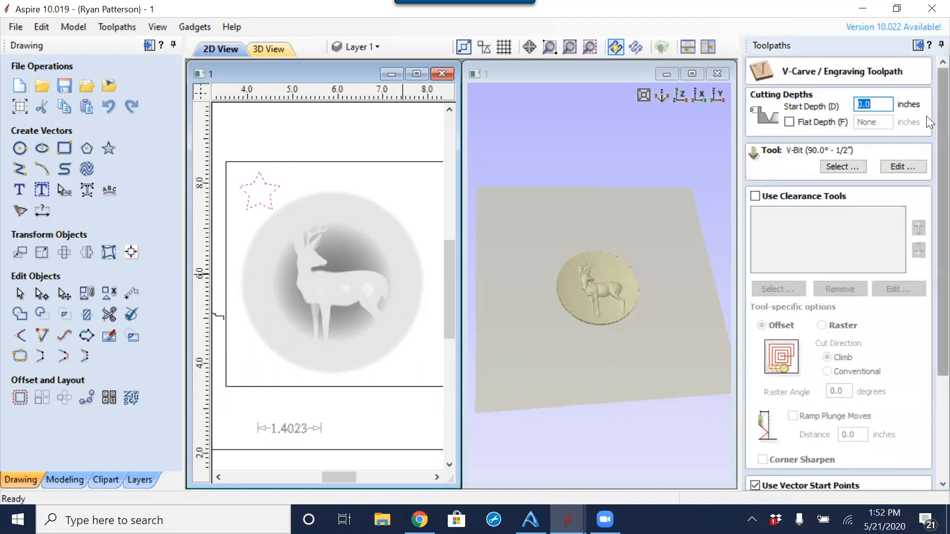
pyautogui.scroll(-3, 927, 223)
pyautogui.click(764, 474)
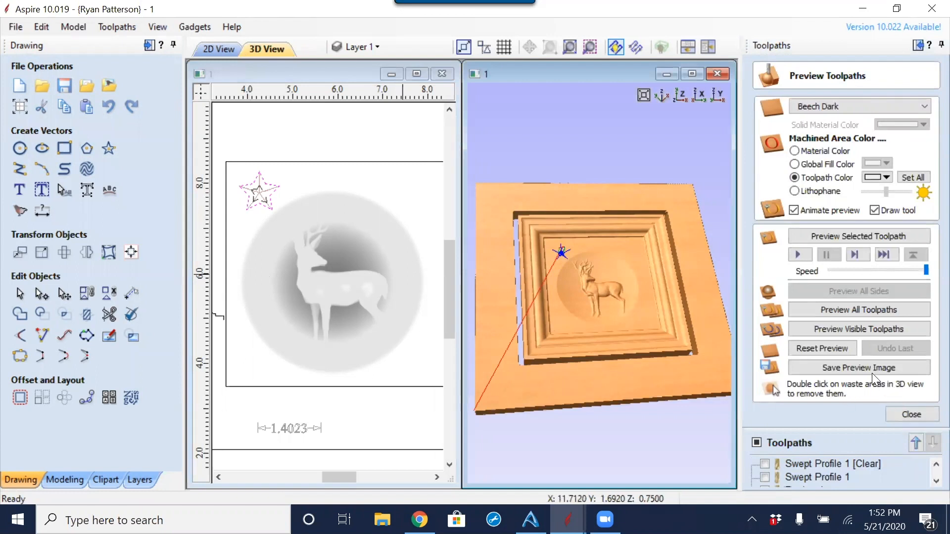
# Step: Reset the simulation, preview all toolpaths, and examine the V-carved star beside the deer closely
pyautogui.click(831, 349)
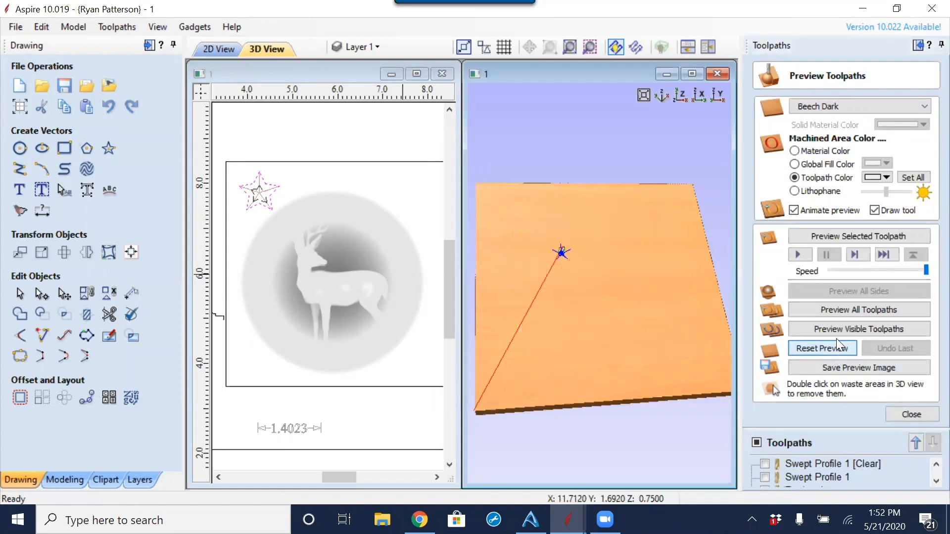
pyautogui.click(834, 312)
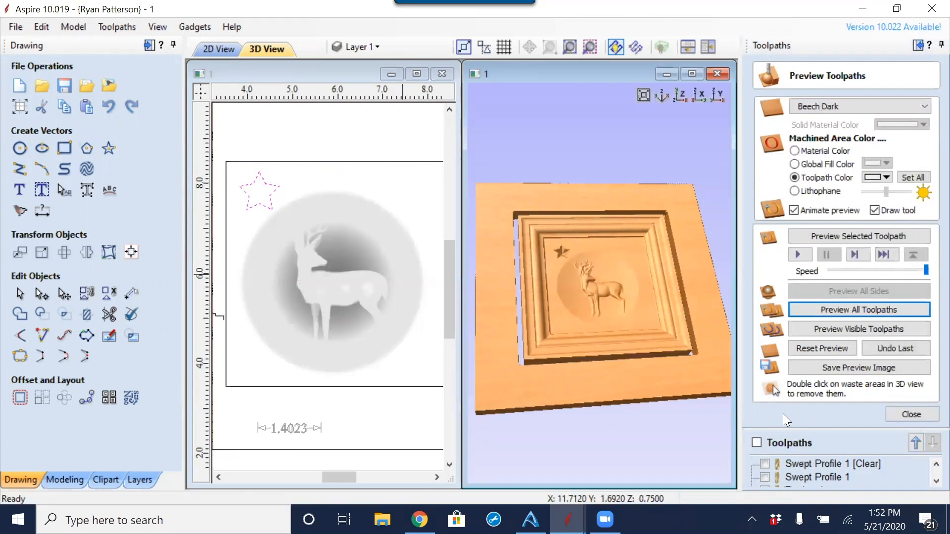
pyautogui.scroll(8, 567, 247)
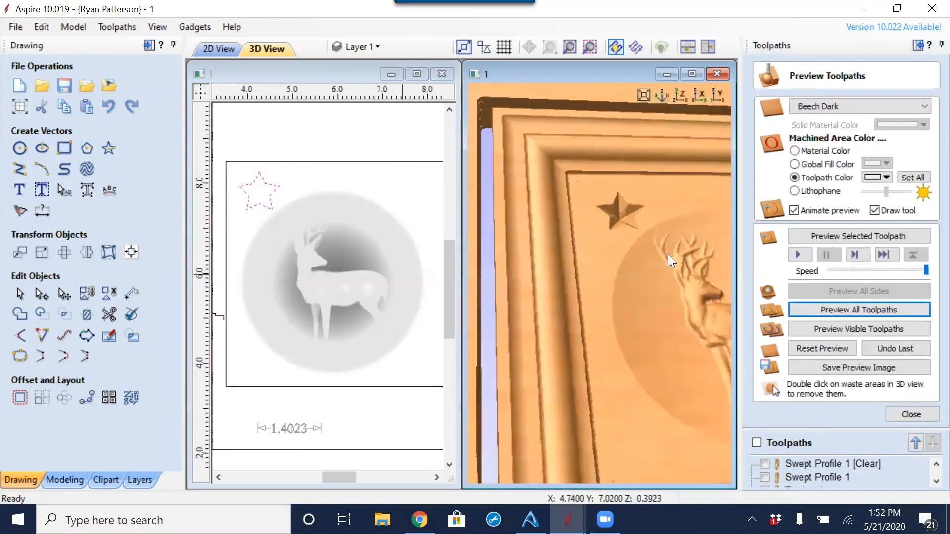
pyautogui.scroll(4, 655, 227)
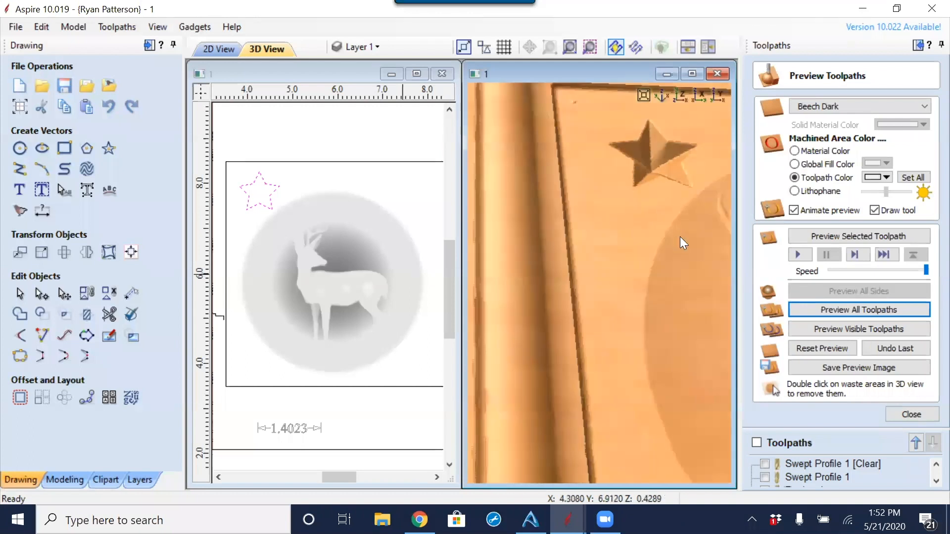
# Step: Close the preview and turn off projecting the star's V-Carve toolpath onto the 3D model
pyautogui.click(921, 415)
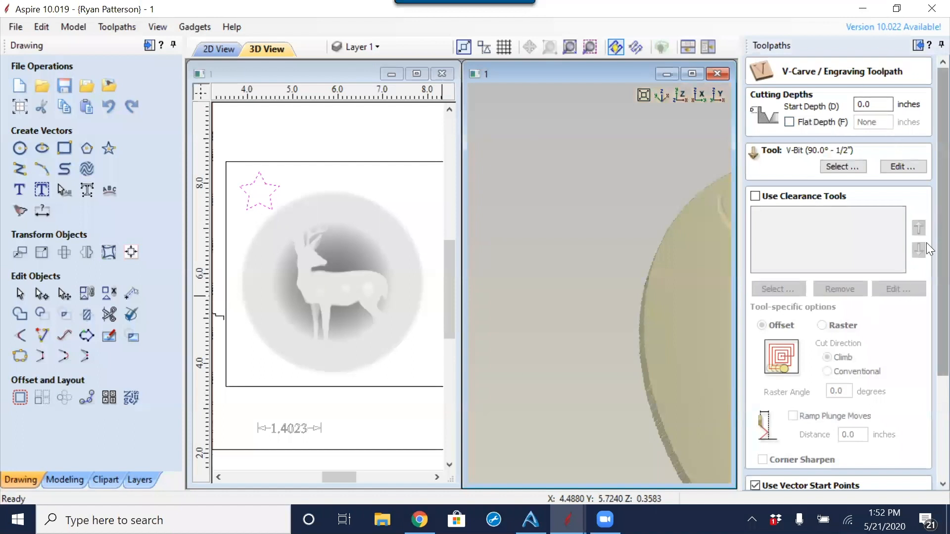
pyautogui.scroll(-3, 930, 247)
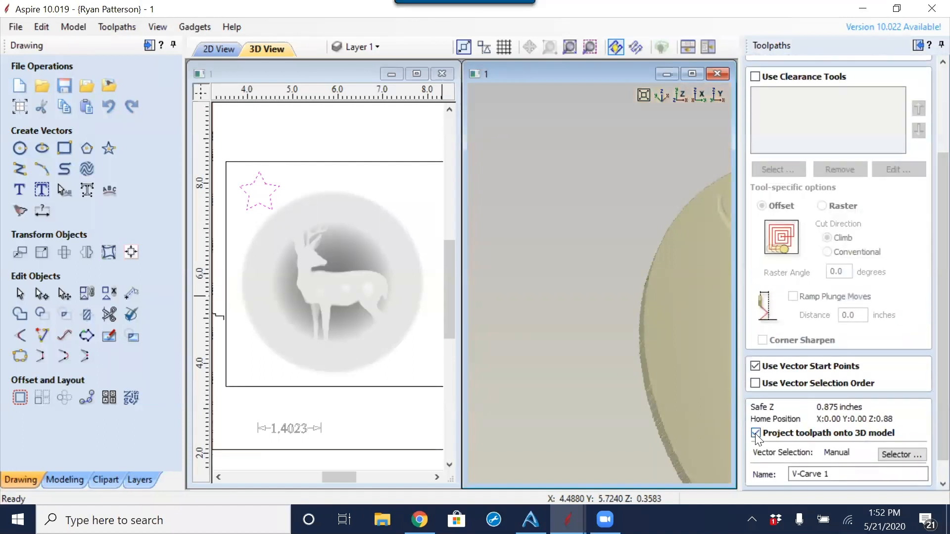
pyautogui.click(755, 434)
pyautogui.click(756, 433)
pyautogui.scroll(-1, 926, 229)
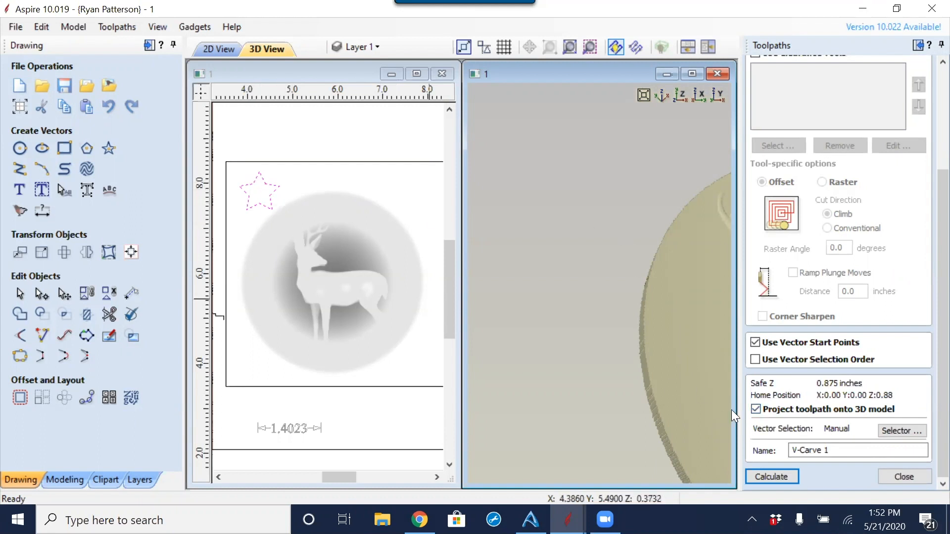
pyautogui.click(757, 410)
pyautogui.scroll(5, 927, 260)
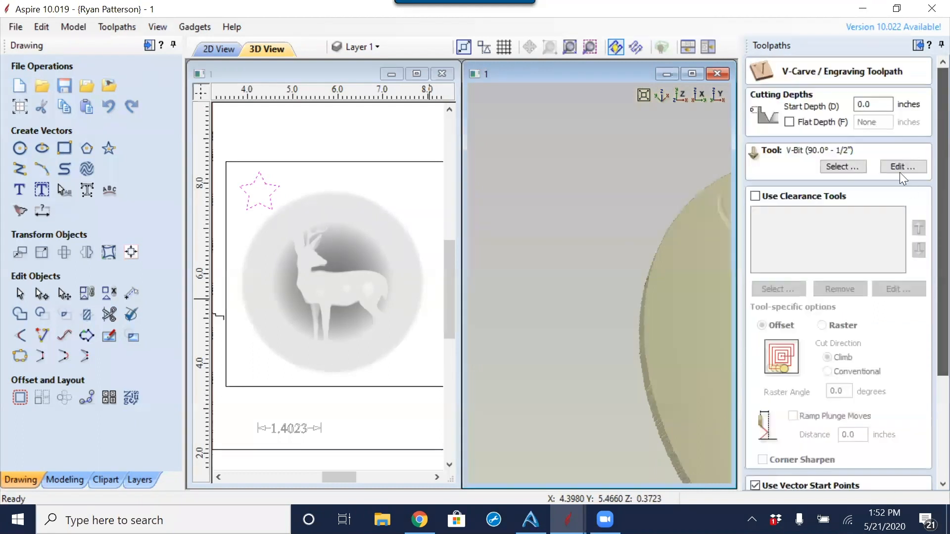
# Step: Set the star V-Carve start depth to .3026 inches and recalculate the toolpath
pyautogui.moveTo(878, 104); pyautogui.dragTo(849, 103)
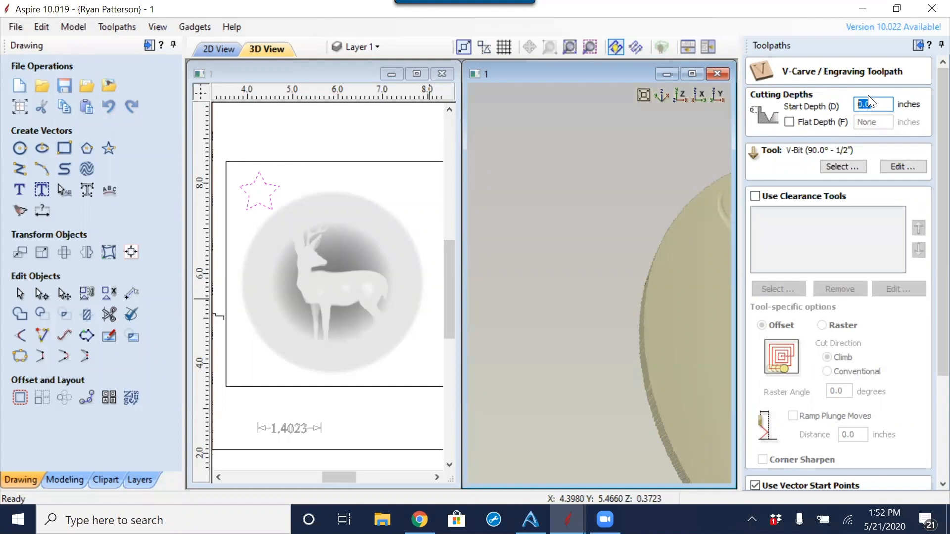
pyautogui.write('.3026')
pyautogui.scroll(-3, 927, 347)
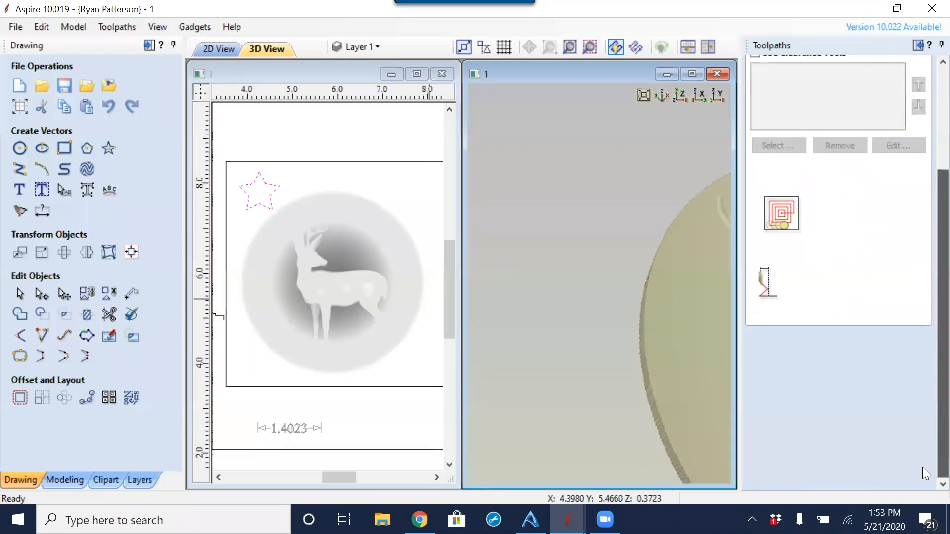
pyautogui.click(778, 477)
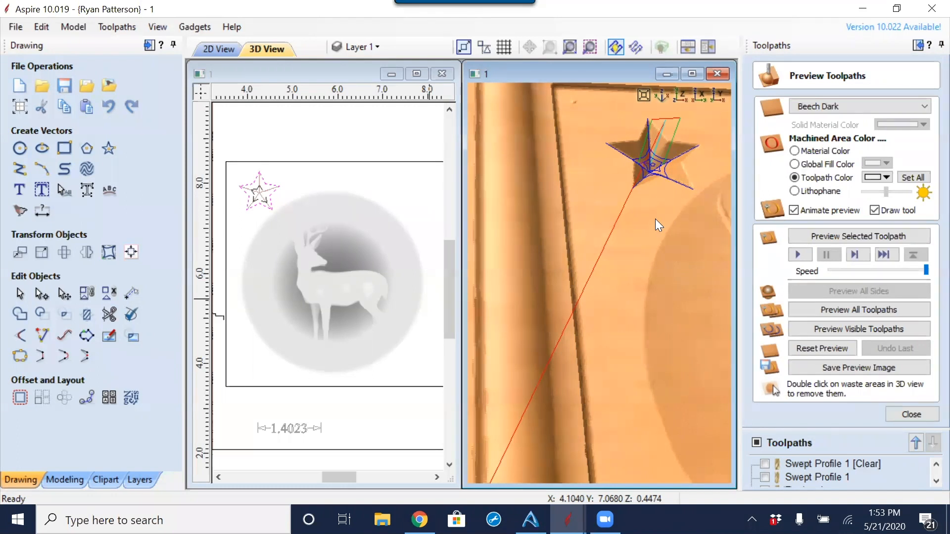
# Step: Inspect the recalculated star toolpath against the carved star and frame in the simulation, and close the preview
pyautogui.moveTo(663, 225); pyautogui.dragTo(555, 194)
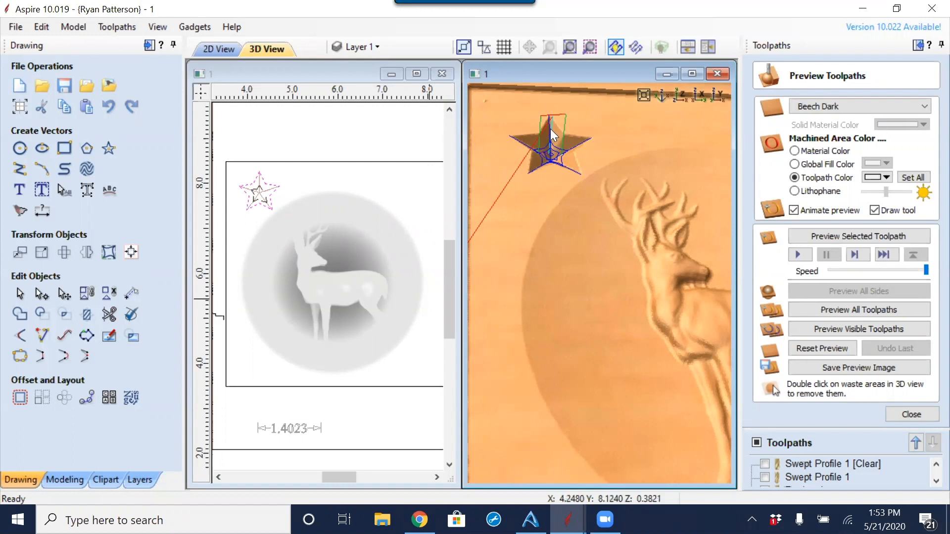
pyautogui.moveTo(564, 196); pyautogui.dragTo(589, 226, button='middle')
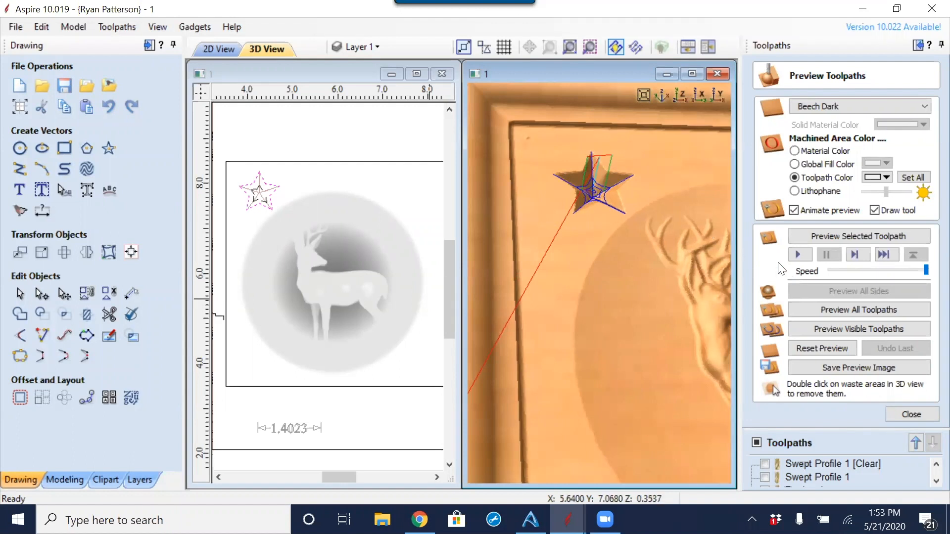
pyautogui.scroll(-1, 629, 202)
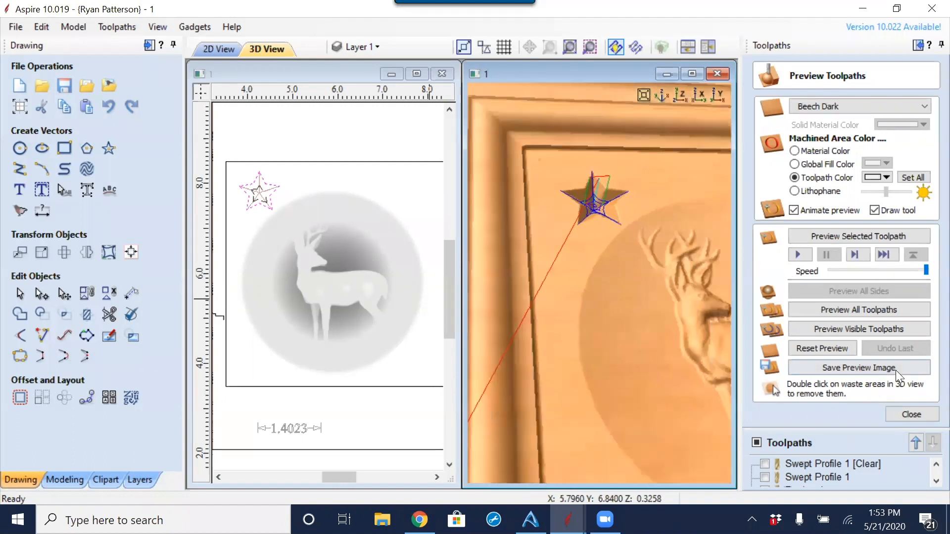
pyautogui.click(893, 415)
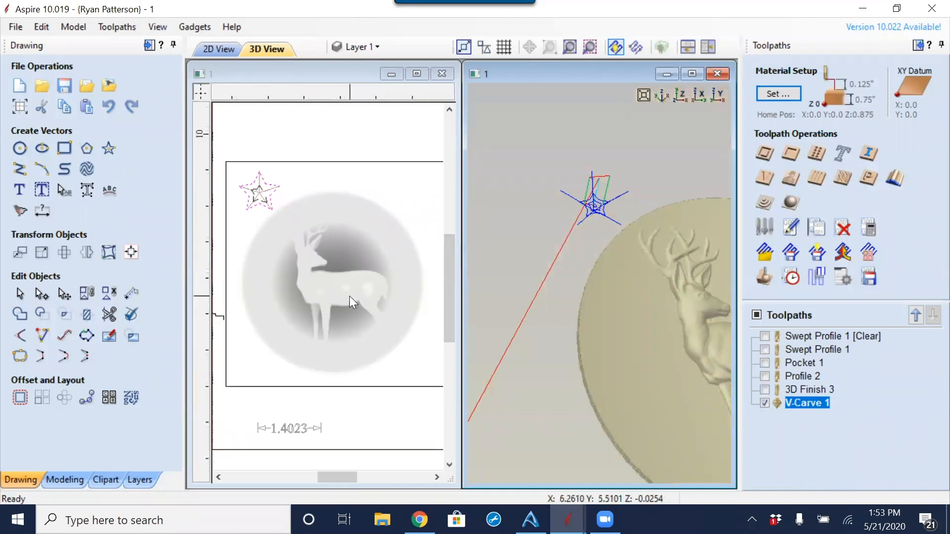
# Step: Examine the two cutter profile vectors and the rectangle beside the material, and compare them with the frame's moulding profile
pyautogui.scroll(-2, 349, 296)
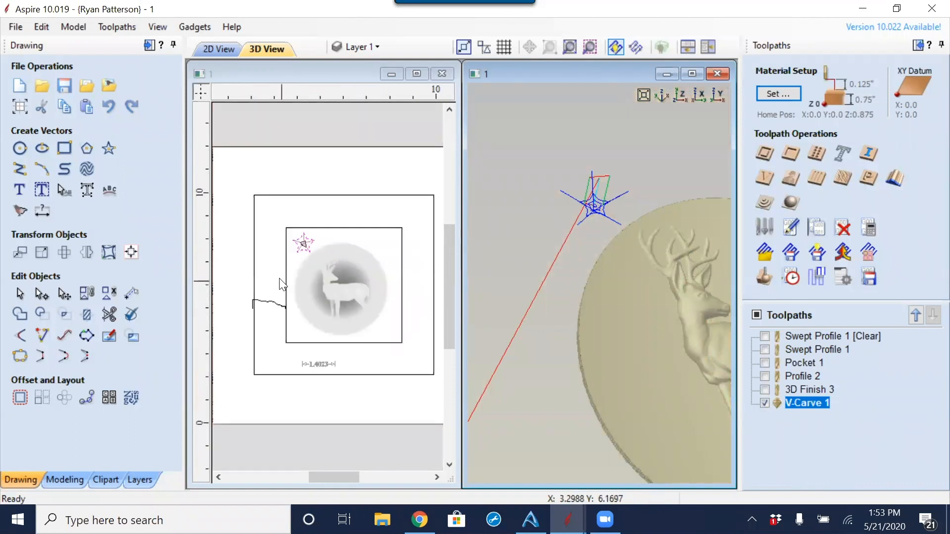
pyautogui.scroll(-2, 253, 253)
pyautogui.moveTo(252, 253); pyautogui.dragTo(323, 254, button='middle')
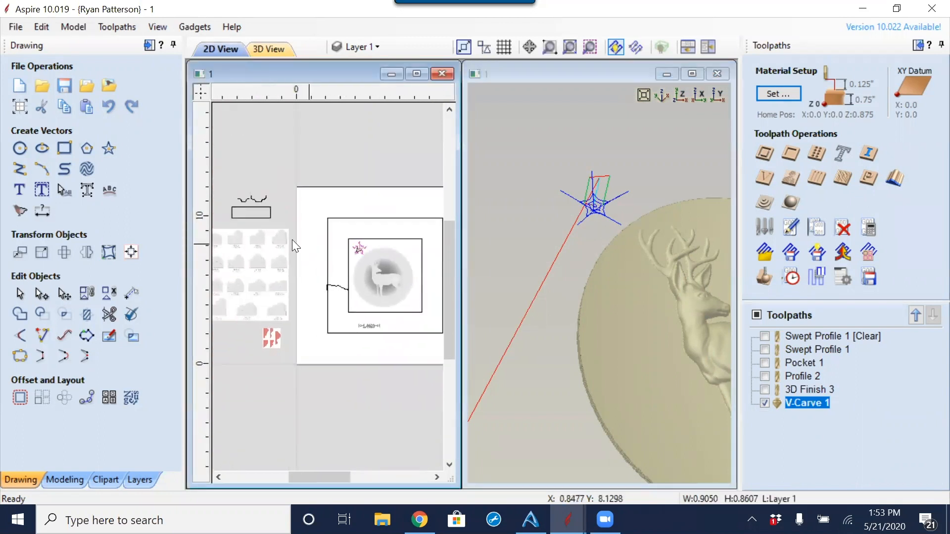
pyautogui.scroll(2, 263, 219)
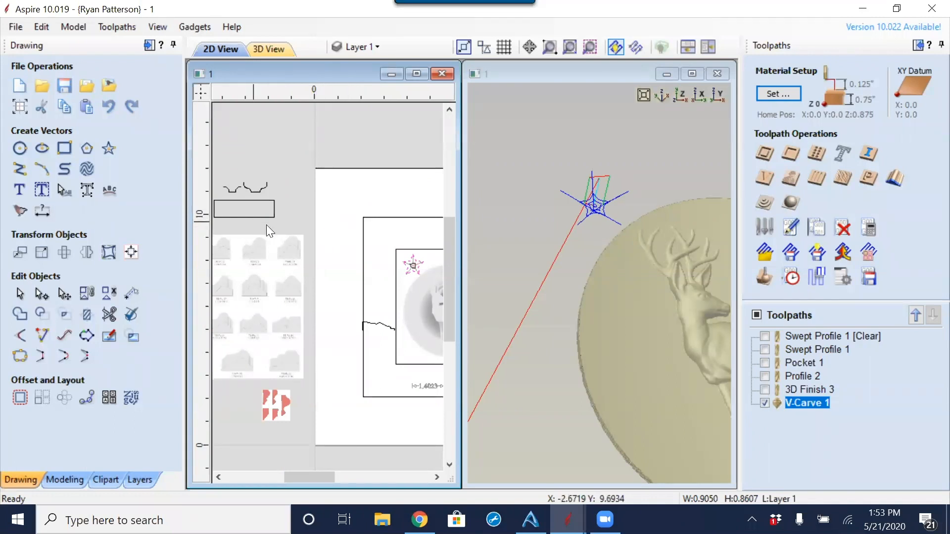
pyautogui.moveTo(264, 222); pyautogui.dragTo(309, 188, button='middle')
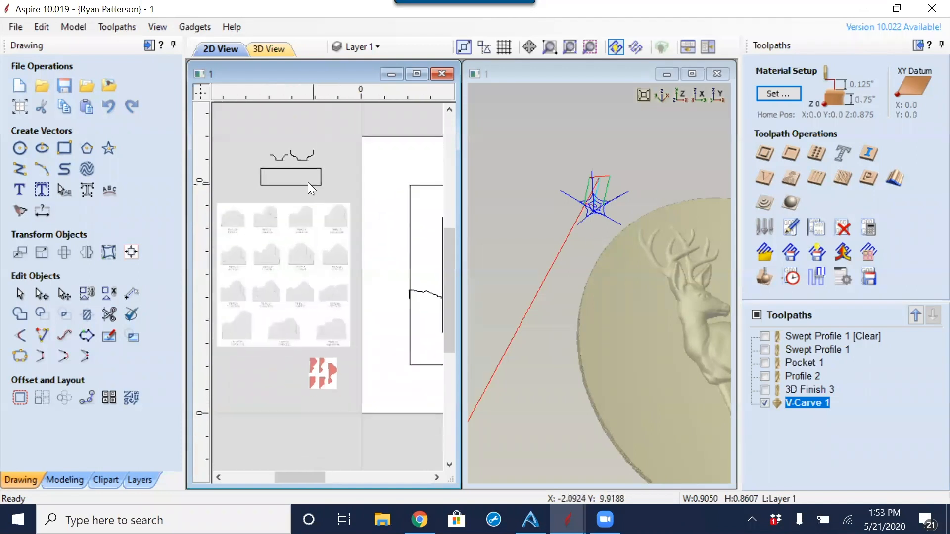
pyautogui.scroll(3, 291, 163)
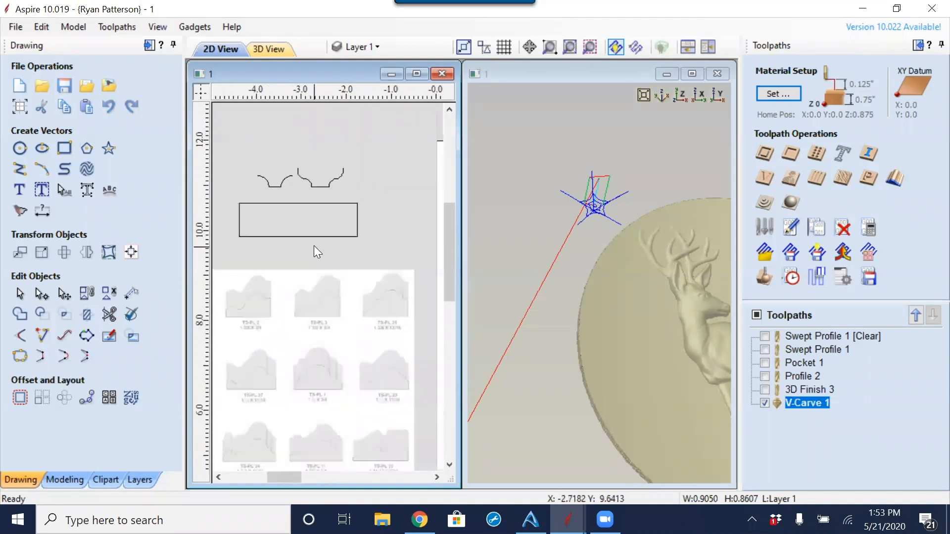
pyautogui.scroll(-5, 313, 245)
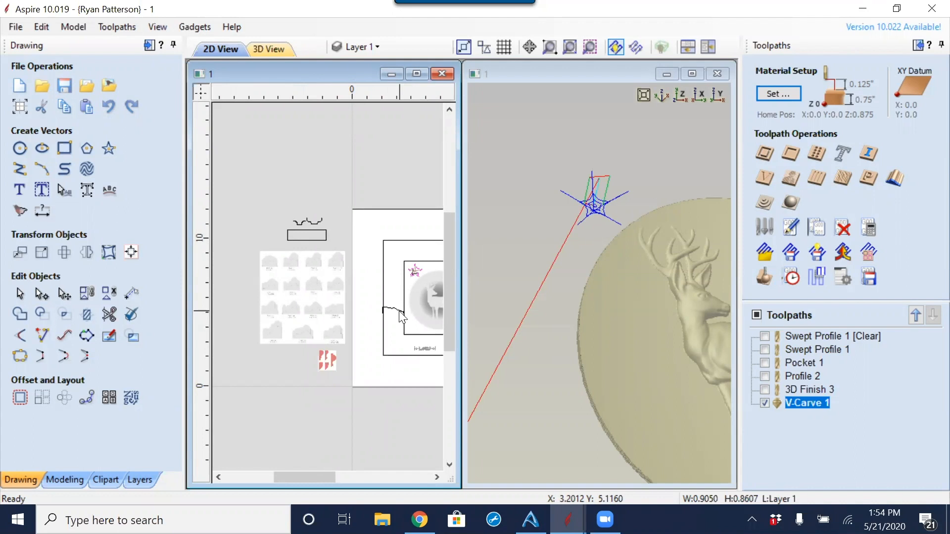
# Step: Move the wider ogee-shaped cutter profile down slightly, closer to the rectangle beside the material
pyautogui.scroll(4, 335, 224)
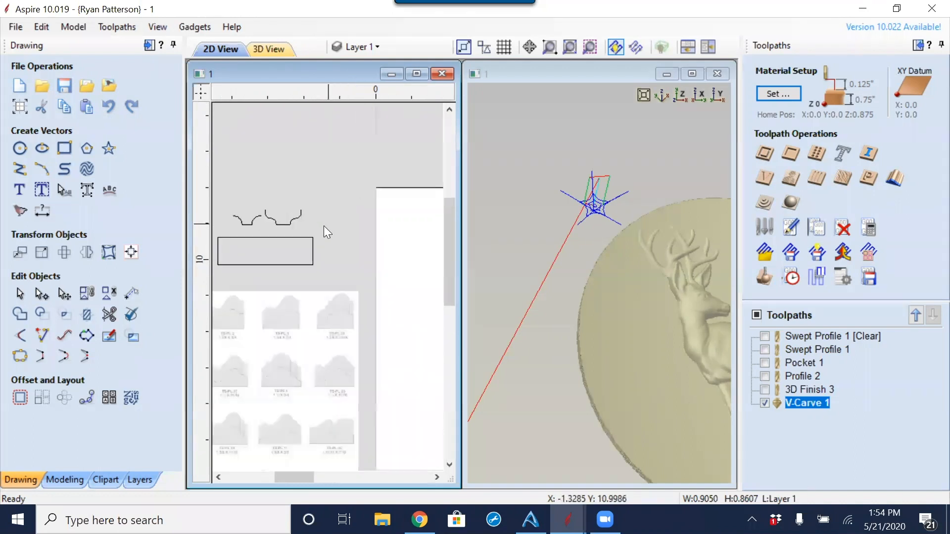
pyautogui.click(290, 224)
pyautogui.click(290, 223)
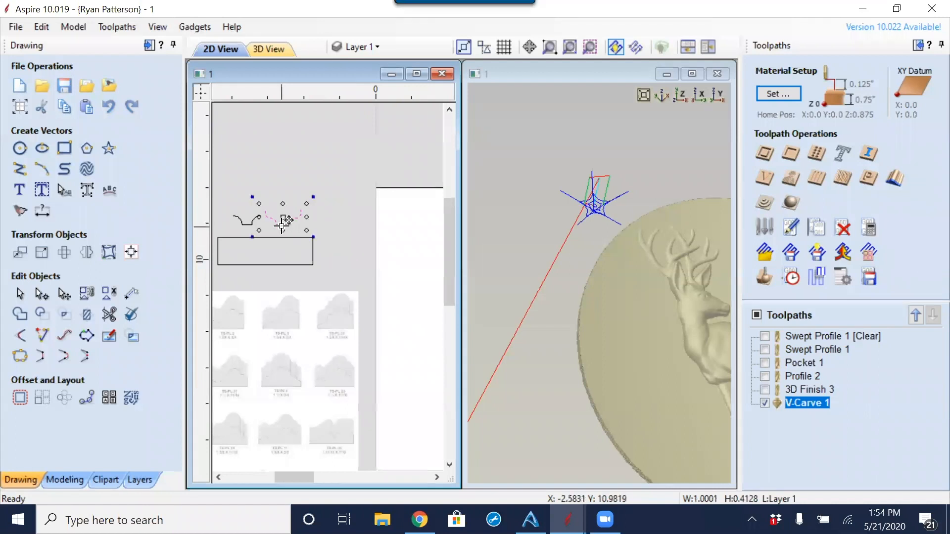
pyautogui.scroll(3, 283, 228)
pyautogui.moveTo(275, 254); pyautogui.dragTo(368, 249, button='middle')
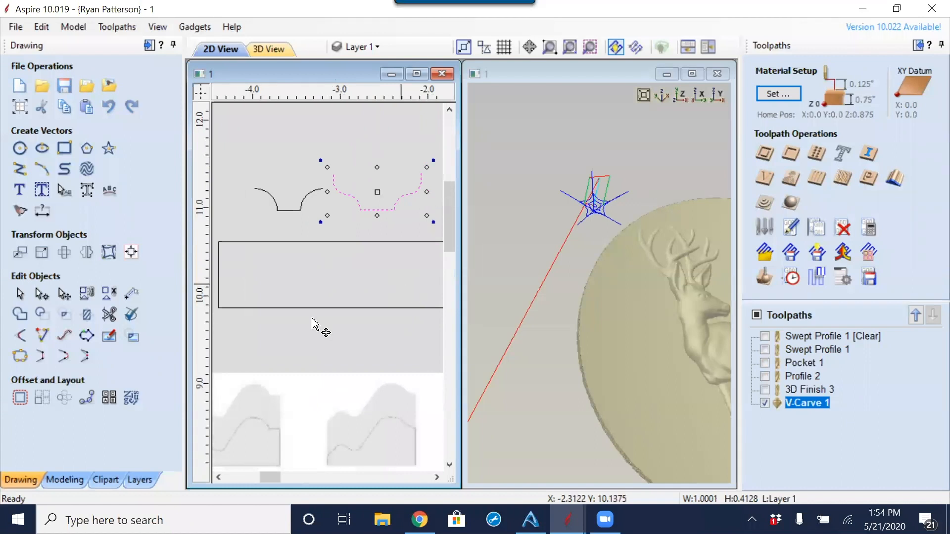
pyautogui.moveTo(374, 207); pyautogui.dragTo(372, 228)
# Step: Move the narrower cutter profile down onto the left end of the rectangle
pyautogui.click(292, 211)
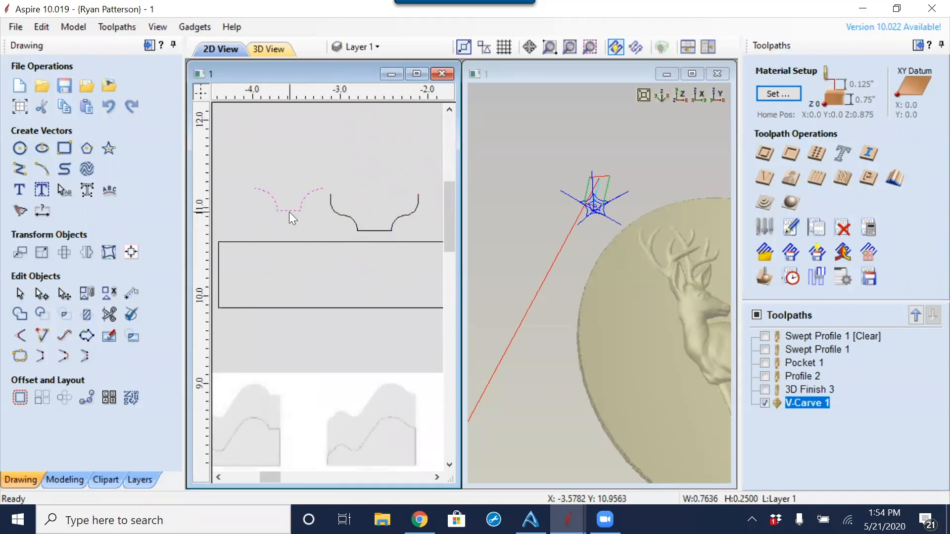
pyautogui.moveTo(291, 203); pyautogui.dragTo(253, 284)
pyautogui.moveTo(317, 299); pyautogui.dragTo(388, 283, button='middle')
pyautogui.moveTo(335, 262); pyautogui.dragTo(310, 246)
pyautogui.click(374, 226)
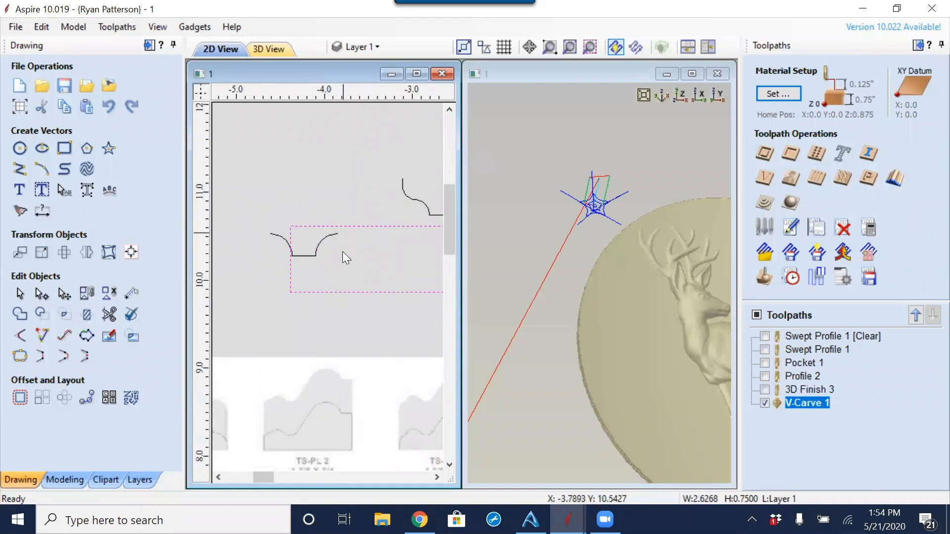
# Step: Nudge the narrower cutter profile left and down so it straddles the rectangle's left edge, with its flat bottom inside the rectangle's height
pyautogui.click(319, 241)
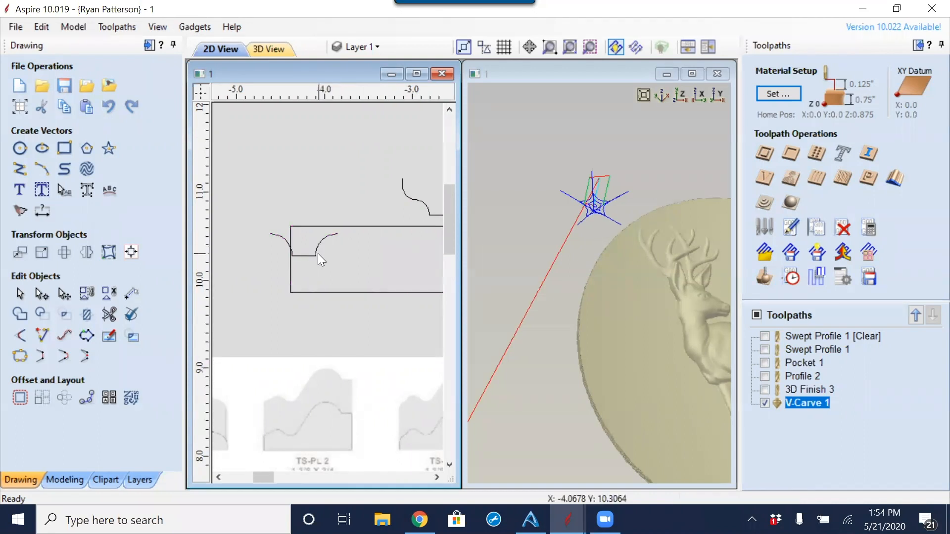
pyautogui.click(315, 253)
pyautogui.press('Left')
pyautogui.press('Left')
pyautogui.press('Left')
pyautogui.press('Left')
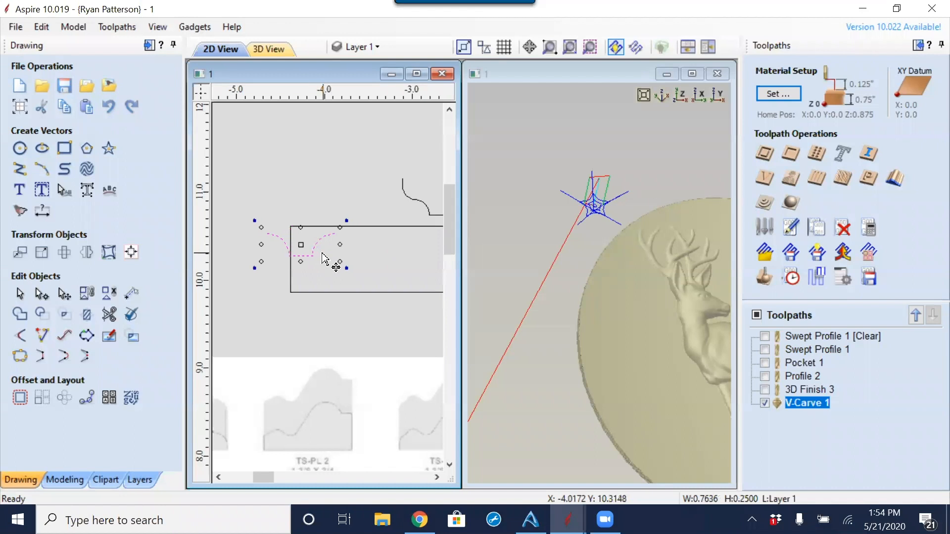
pyautogui.press('Down')
pyautogui.press('Down')
pyautogui.press('Down')
pyautogui.press('Down')
pyautogui.press('Down')
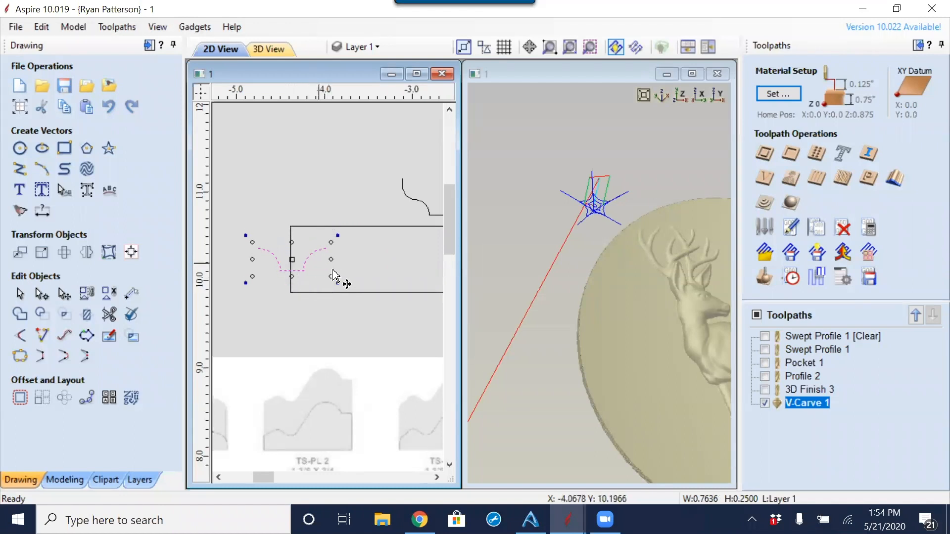
pyautogui.click(360, 260)
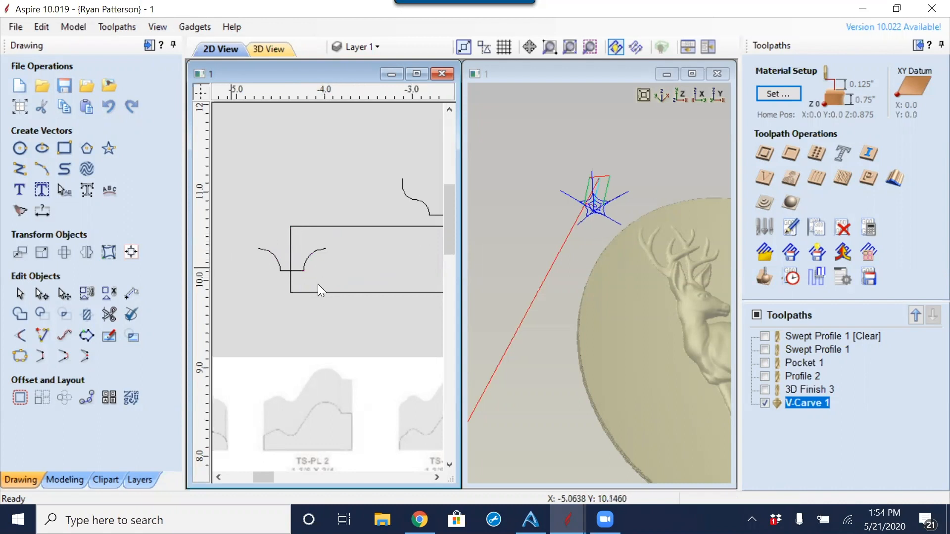
# Step: Place a copy of the narrower cutter profile up and to the right, just below the rectangle's top edge
pyautogui.click(303, 268)
pyautogui.click(303, 269)
pyautogui.click(302, 270)
pyautogui.scroll(4, 308, 271)
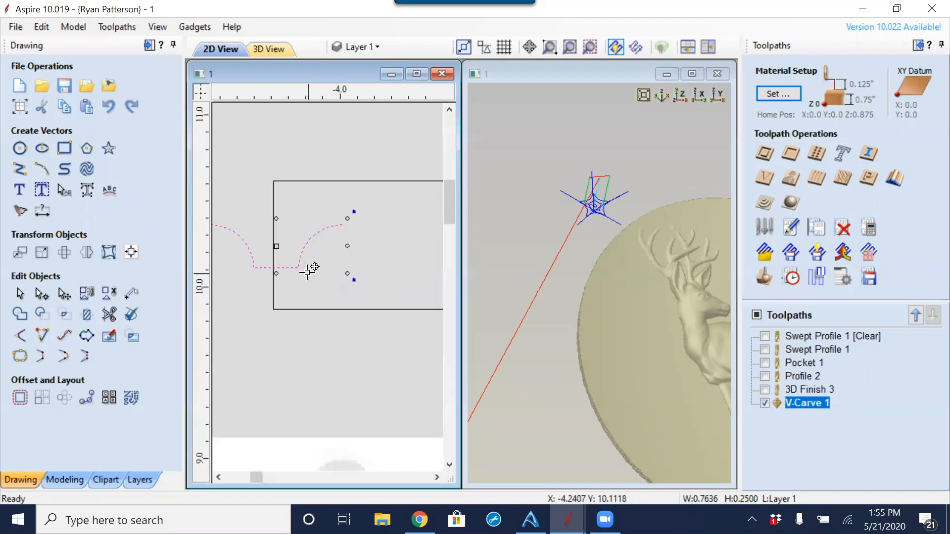
pyautogui.moveTo(326, 329); pyautogui.dragTo(319, 329)
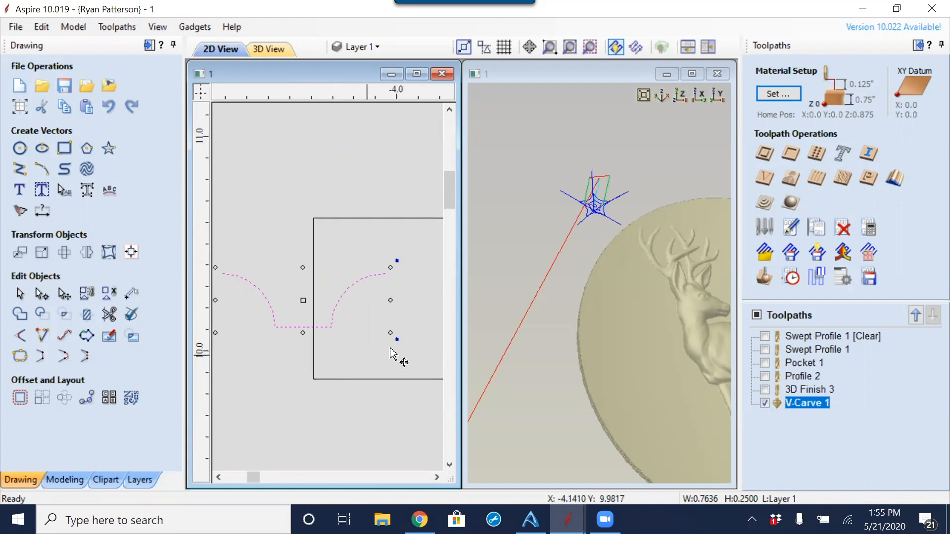
pyautogui.scroll(-2, 369, 327)
pyautogui.scroll(-3, 361, 314)
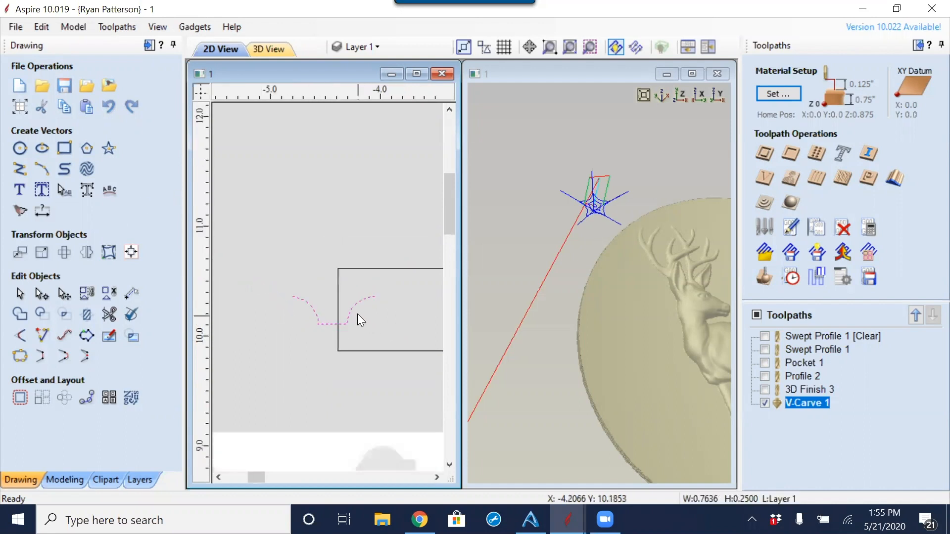
pyautogui.click(319, 305)
pyautogui.moveTo(319, 306); pyautogui.dragTo(369, 275)
pyautogui.scroll(4, 361, 307)
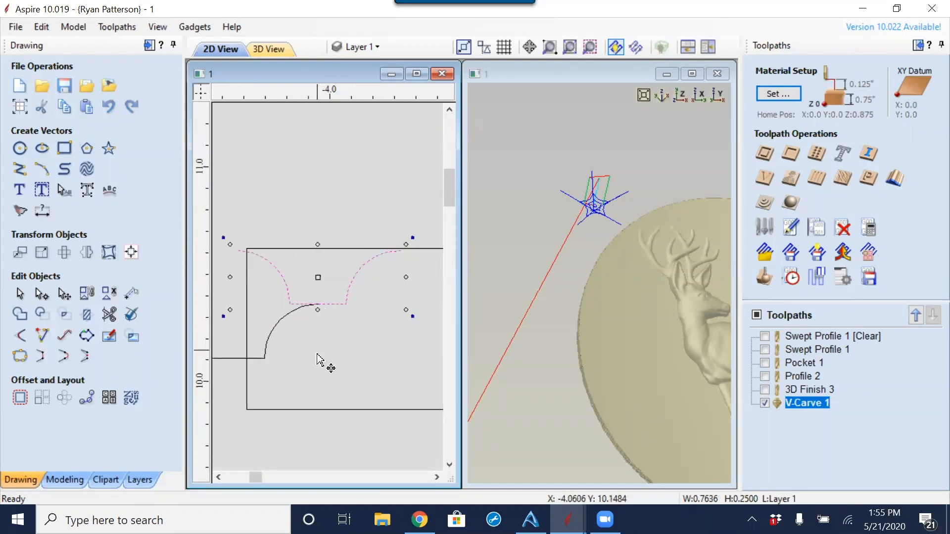
pyautogui.hotkey('ctrl', 'z')
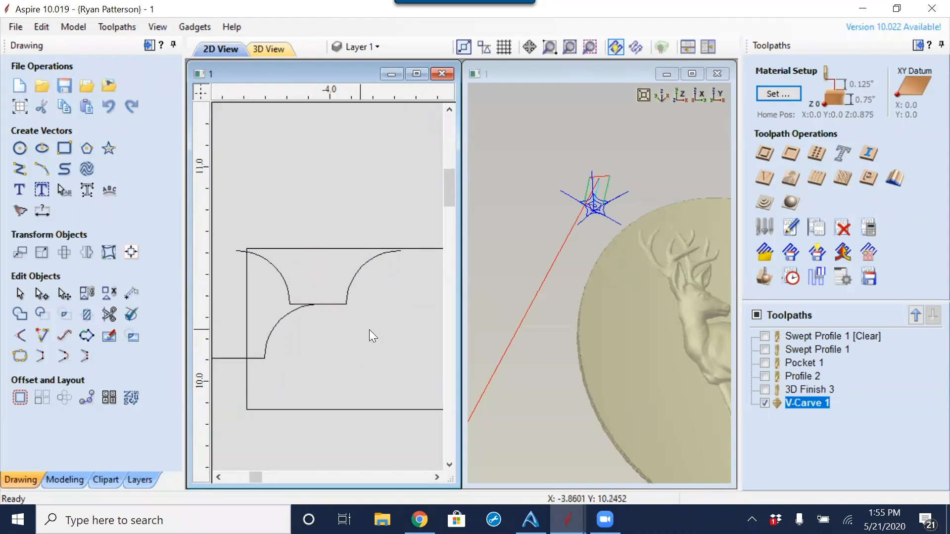
# Step: Maximize the 2D view around the overlapping cutter profiles and hide the V-Carve 1 toolpath
pyautogui.scroll(-3, 321, 309)
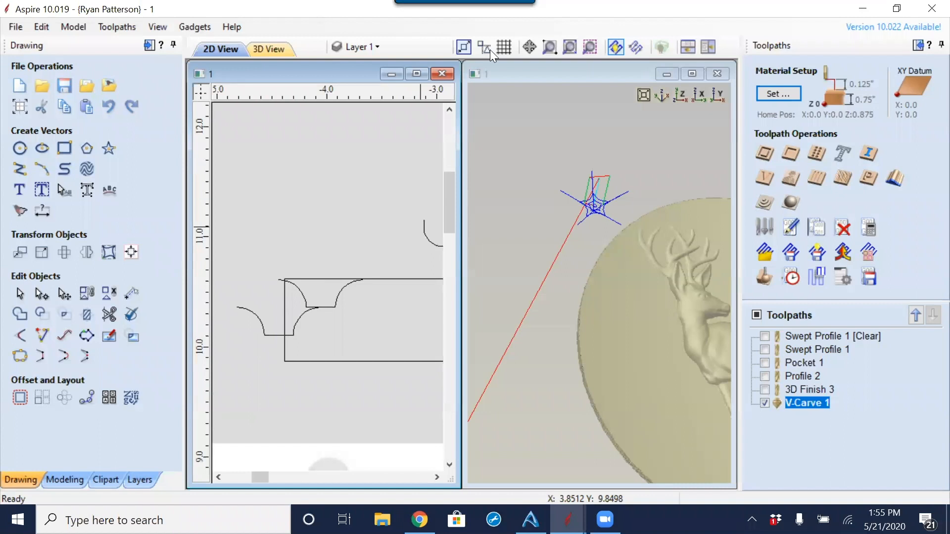
pyautogui.click(419, 73)
pyautogui.scroll(-3, 484, 266)
pyautogui.moveTo(547, 398)
pyautogui.mouseDown(button='middle')
pyautogui.moveTo(409, 342)
pyautogui.moveTo(342, 179)
pyautogui.moveTo(370, 204)
pyautogui.mouseUp(button='middle')
pyautogui.moveTo(609, 263); pyautogui.dragTo(530, 300)
pyautogui.scroll(-2, 548, 267)
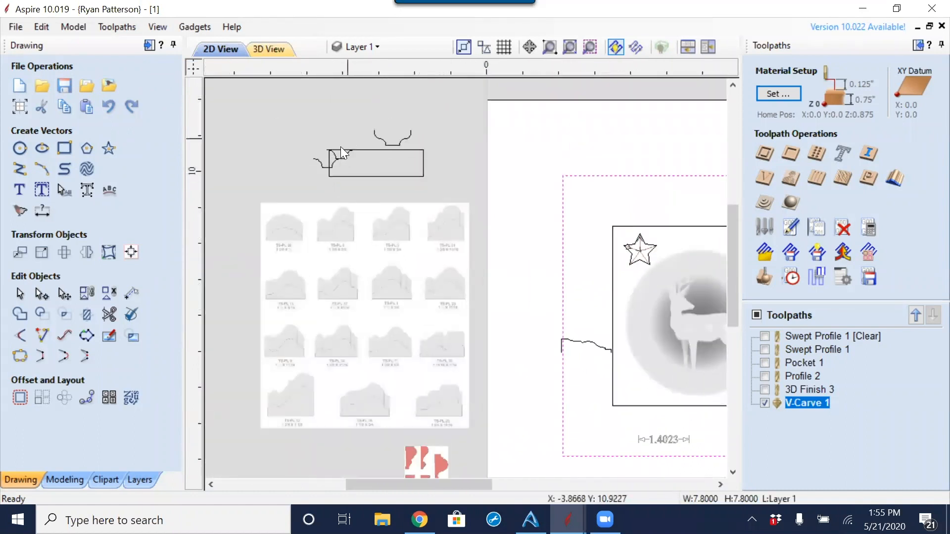
pyautogui.scroll(3, 341, 159)
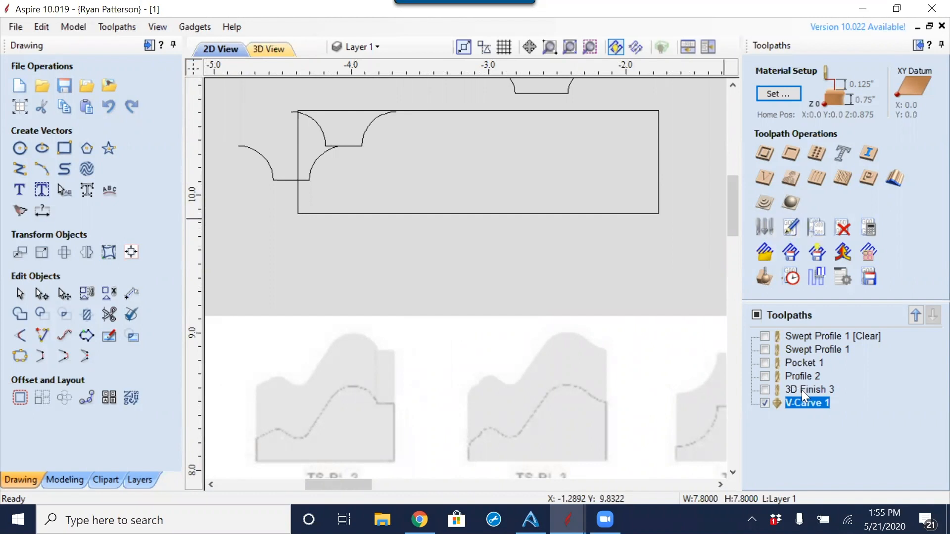
pyautogui.click(762, 402)
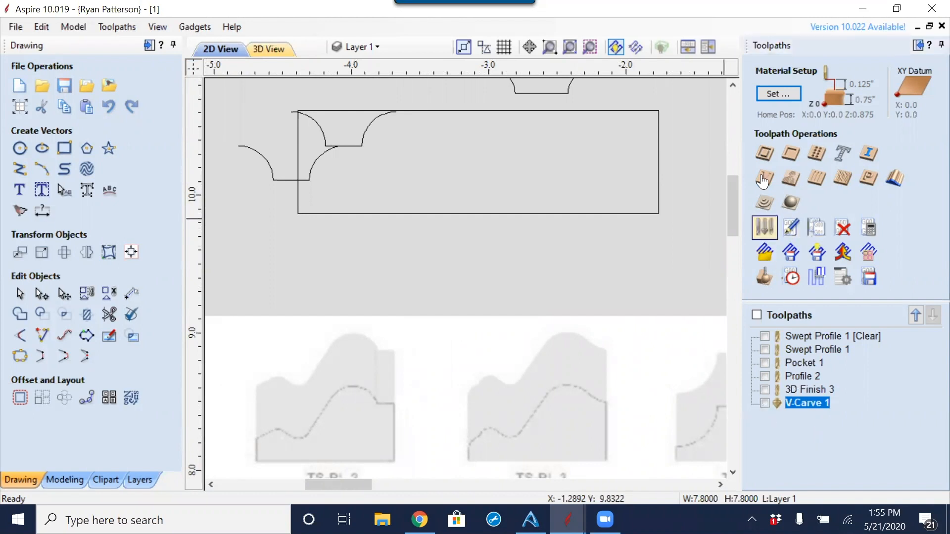
# Step: Start a new 2D Profile toolpath with the frame's outer square selected
pyautogui.click(766, 154)
pyautogui.scroll(-3, 697, 253)
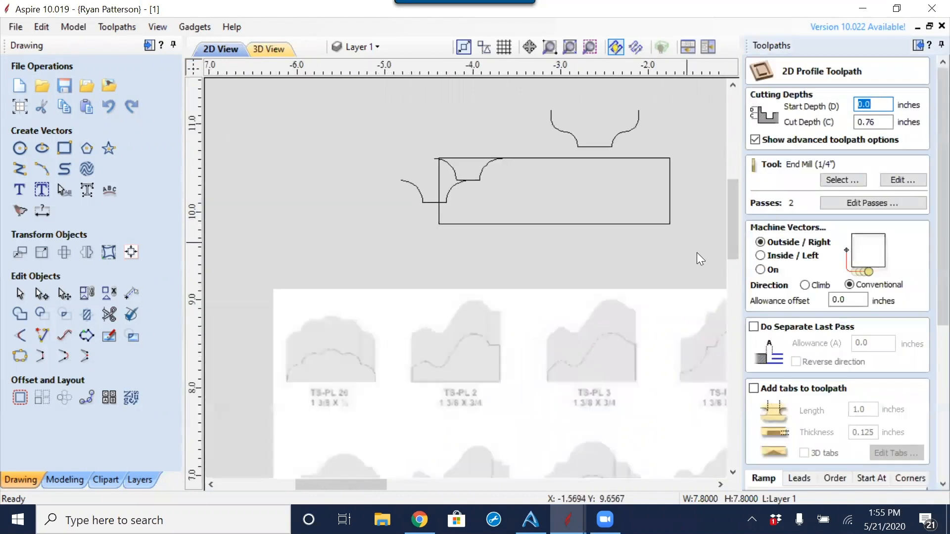
pyautogui.scroll(-4, 547, 230)
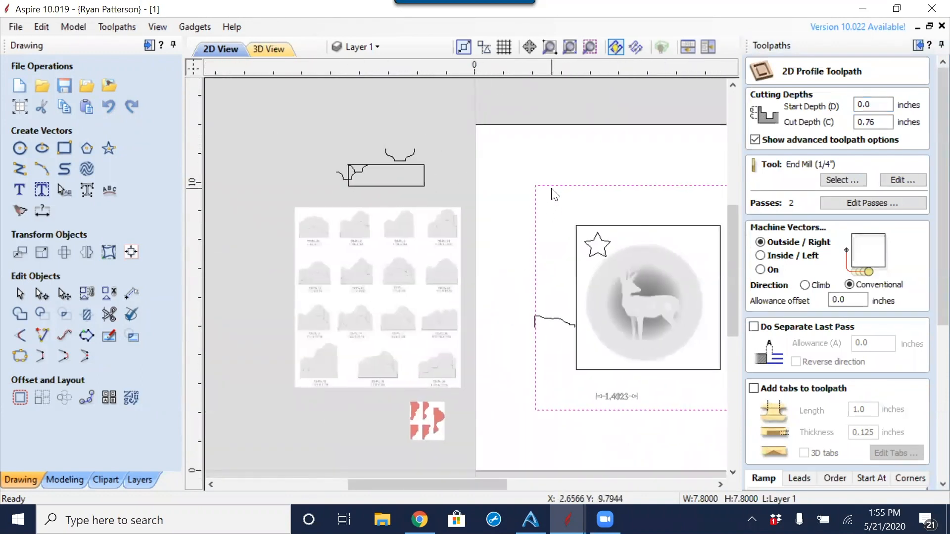
pyautogui.scroll(6, 427, 164)
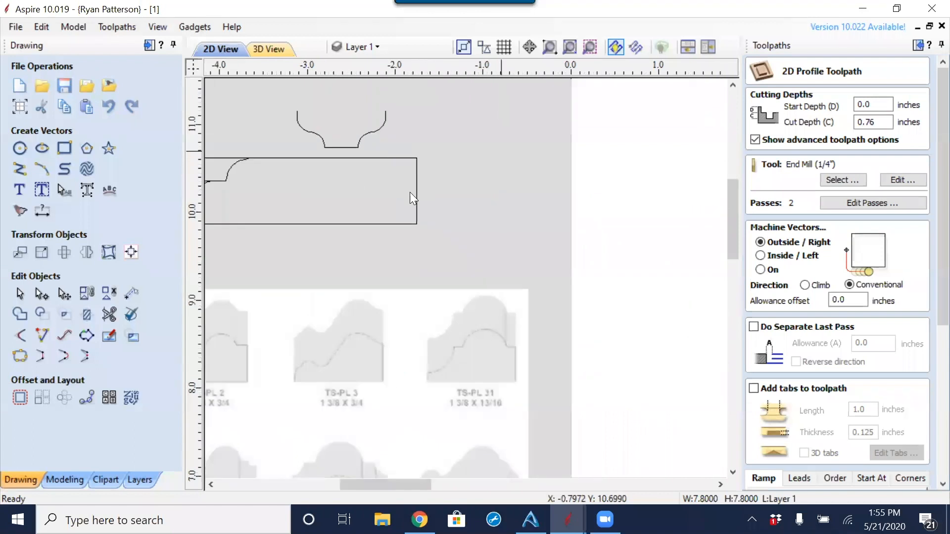
# Step: Measure from the middle of the upper cutter profile's flat bottom to the rectangle's upper-left corner
pyautogui.click(394, 175)
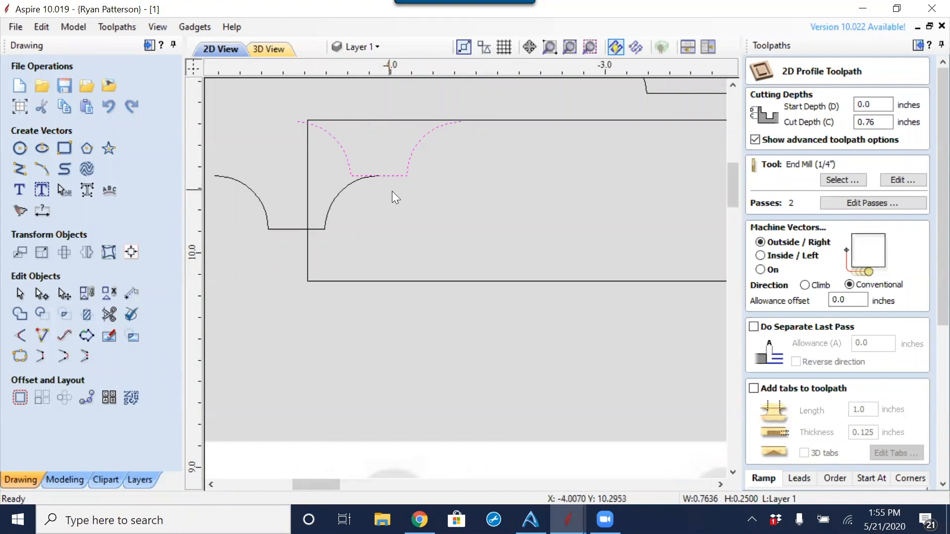
pyautogui.click(131, 297)
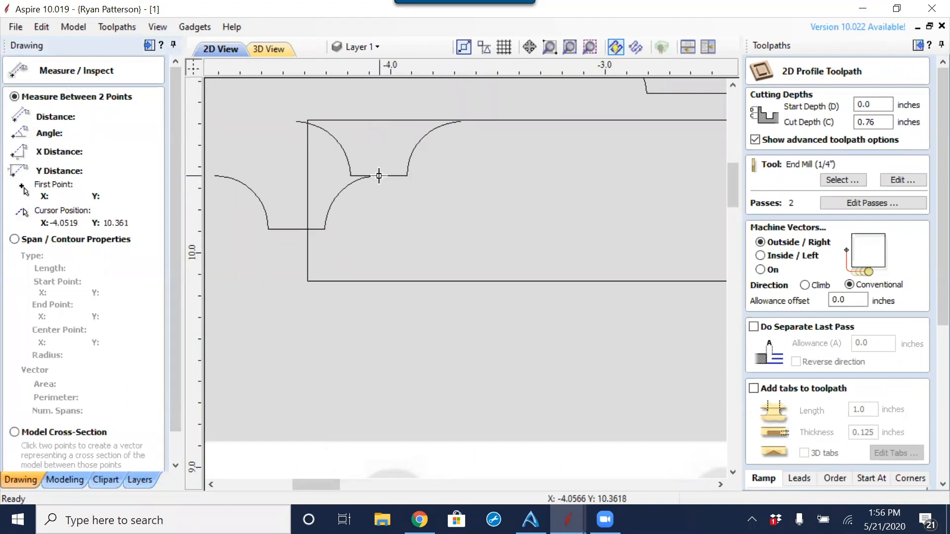
pyautogui.moveTo(379, 176); pyautogui.dragTo(306, 117)
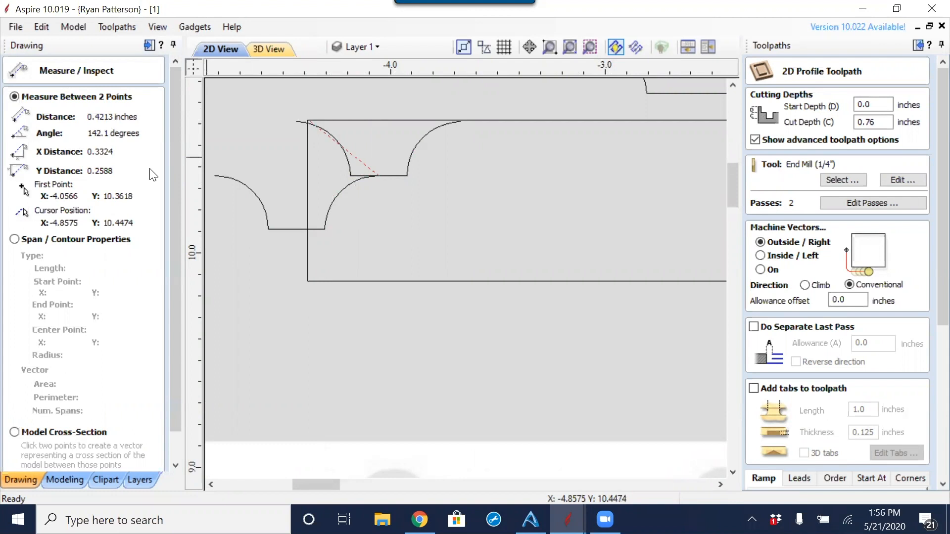
pyautogui.scroll(-2, 178, 325)
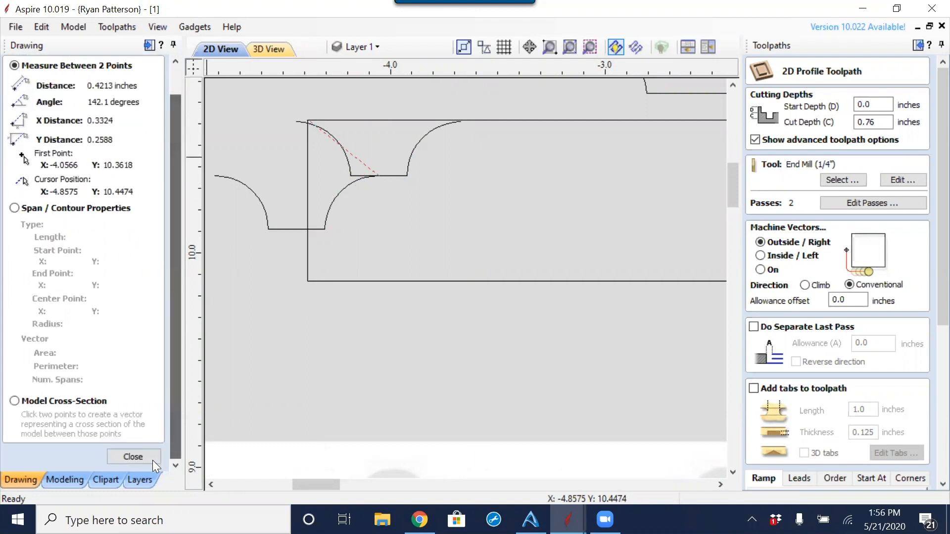
pyautogui.click(130, 456)
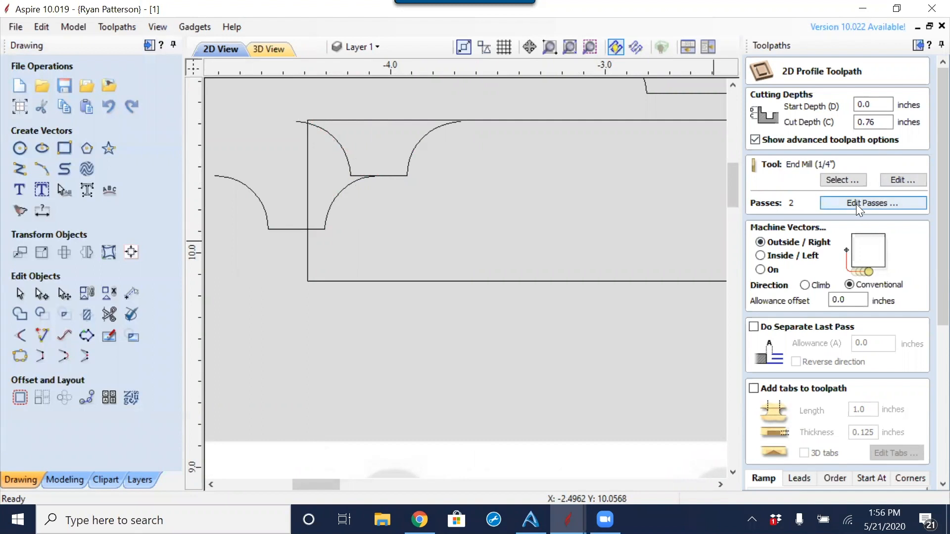
# Step: Assign the Form Tool (763/1000") from the Form group to the profile toolpath
pyautogui.click(841, 183)
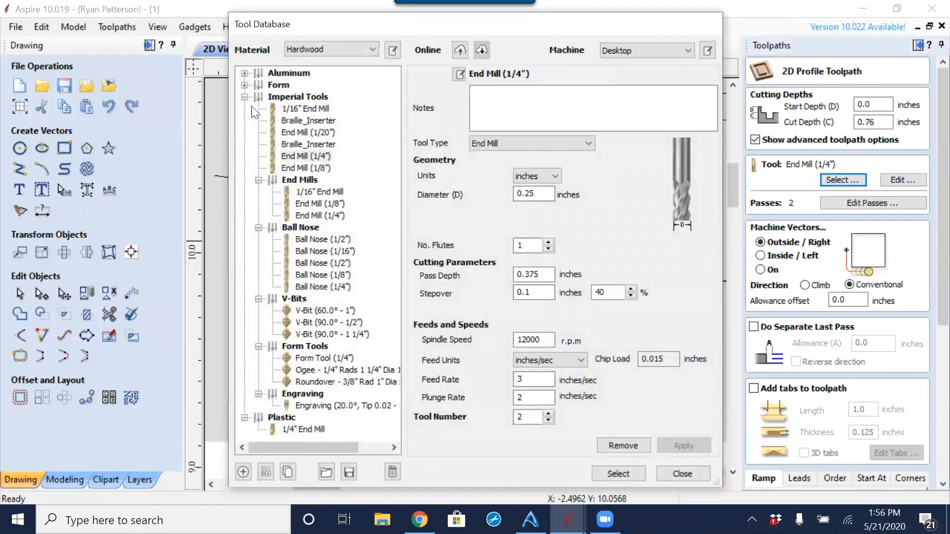
pyautogui.click(245, 85)
pyautogui.click(301, 108)
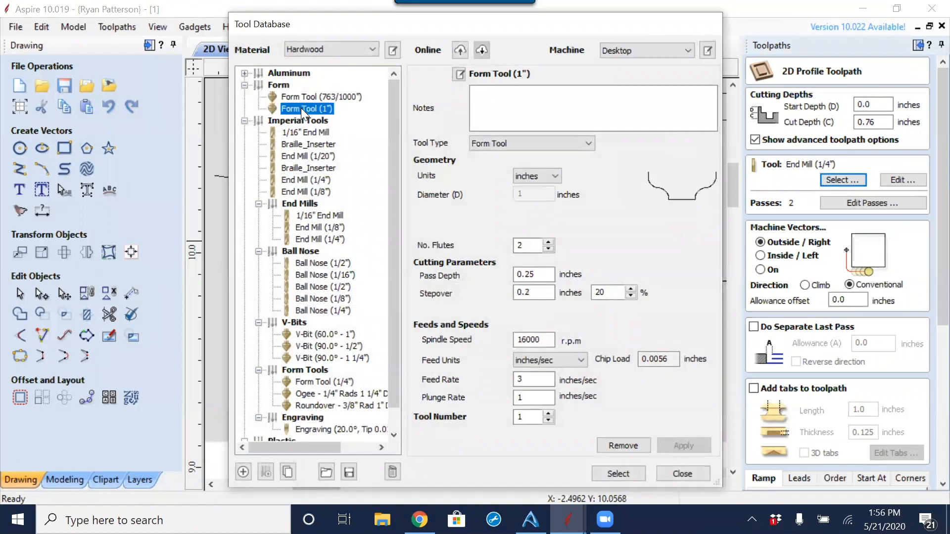
pyautogui.click(294, 95)
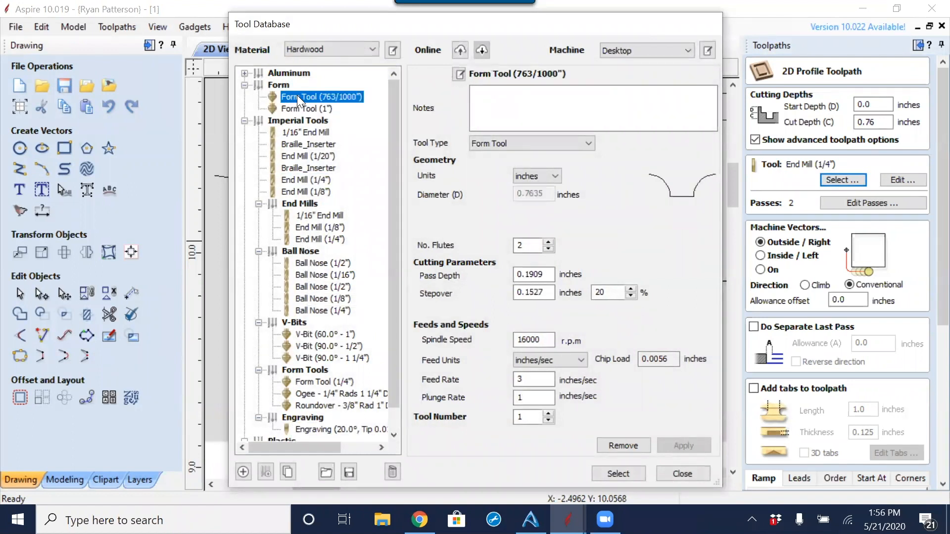
pyautogui.click(621, 473)
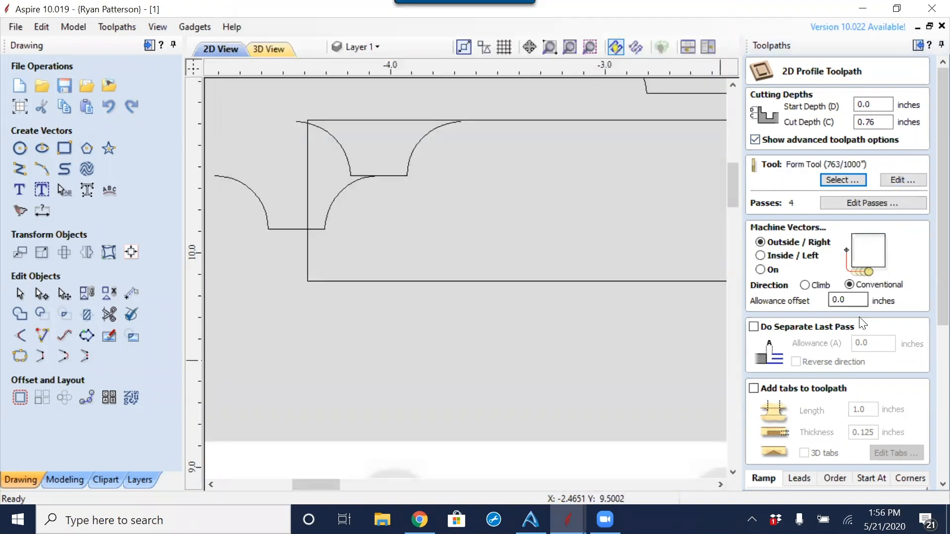
# Step: Measure from the upper cutter profile's lower-right corner to the rectangle's upper-left corner
pyautogui.click(871, 127)
pyautogui.doubleClick(875, 123)
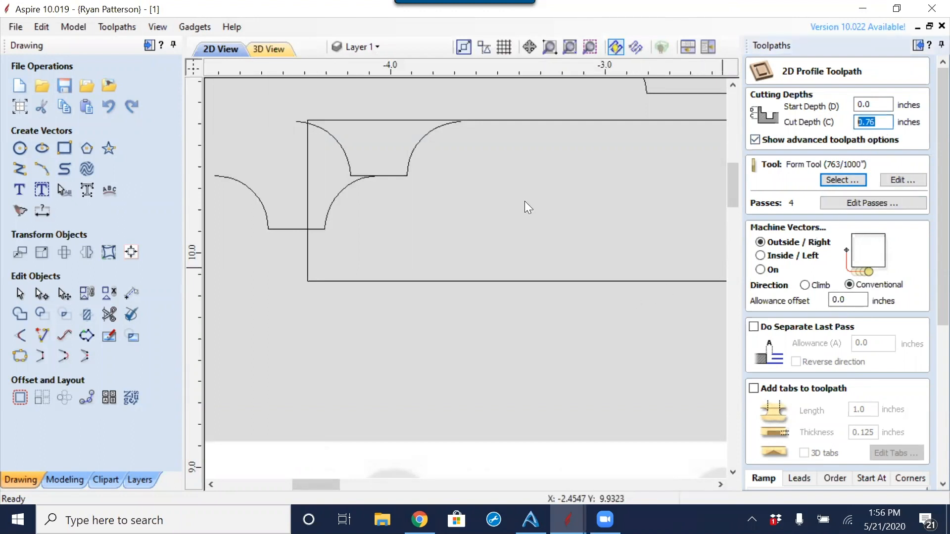
pyautogui.click(394, 176)
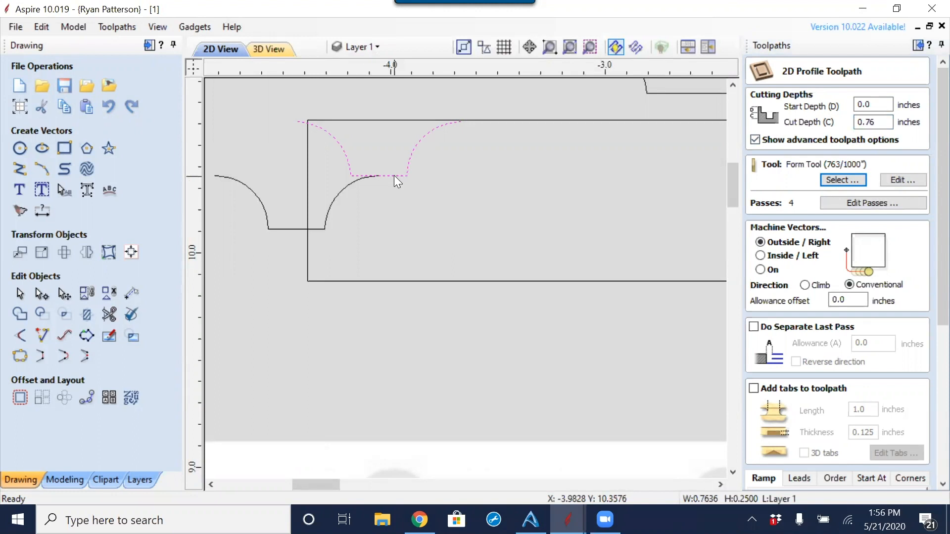
pyautogui.click(131, 293)
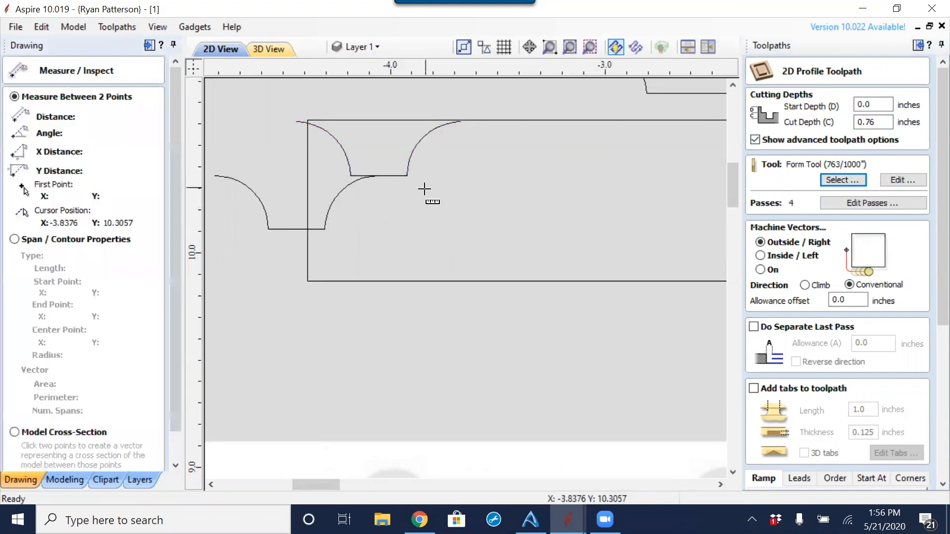
pyautogui.moveTo(410, 177); pyautogui.dragTo(309, 119)
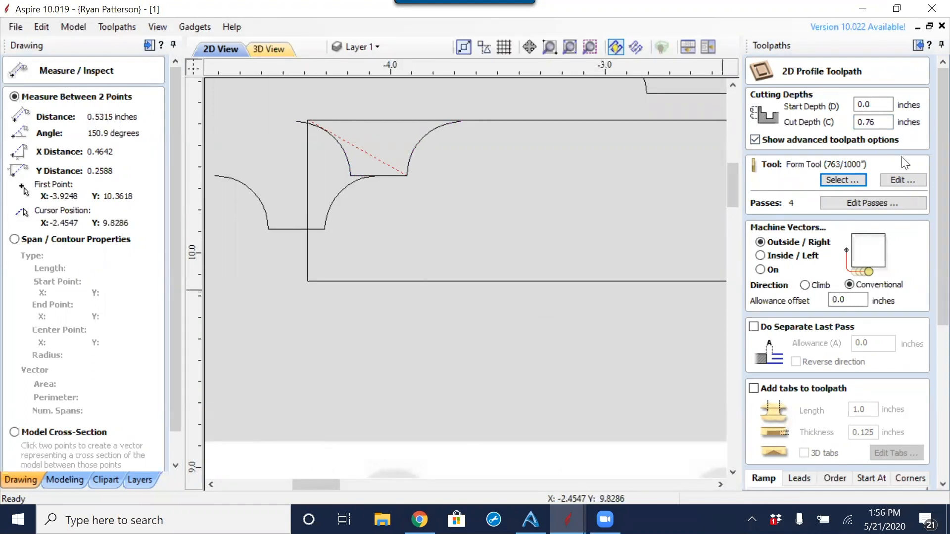
# Step: Set the profile toolpath's cut depth to 0.5315 inches and try to calculate it
pyautogui.doubleClick(882, 125)
pyautogui.write('.')
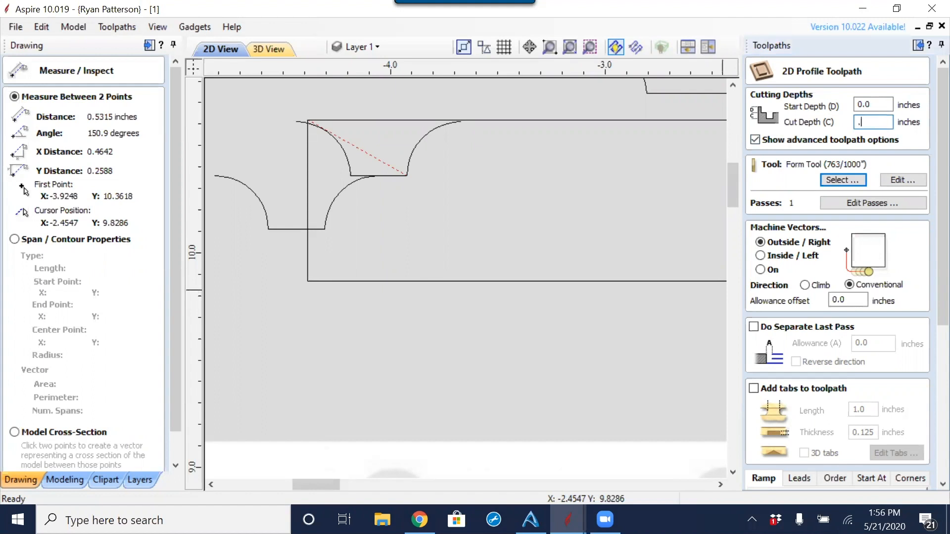
pyautogui.write('5315')
pyautogui.scroll(-5, 926, 165)
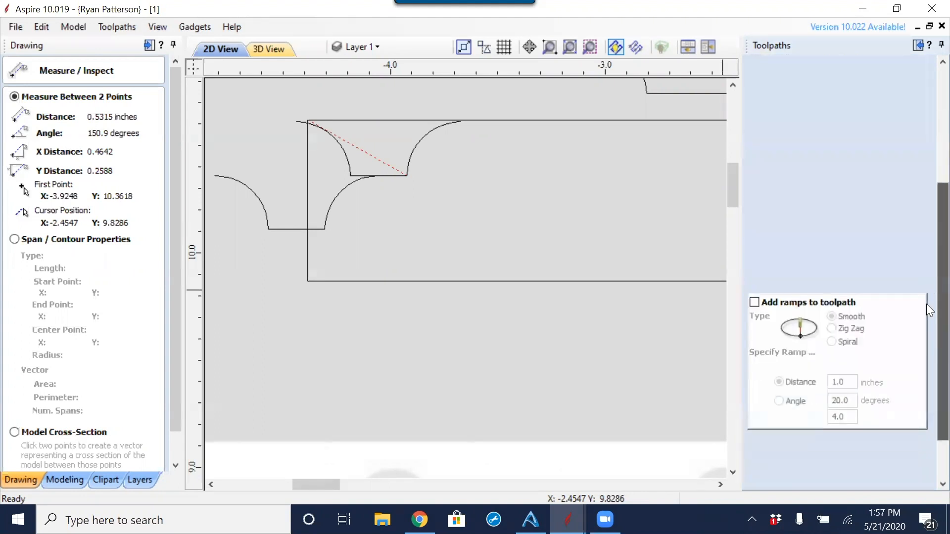
pyautogui.click(773, 480)
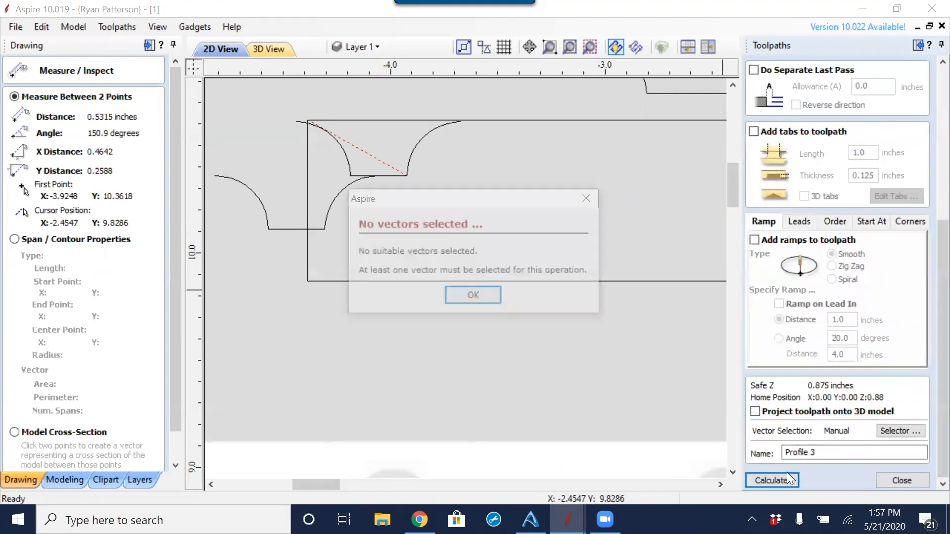
pyautogui.click(448, 296)
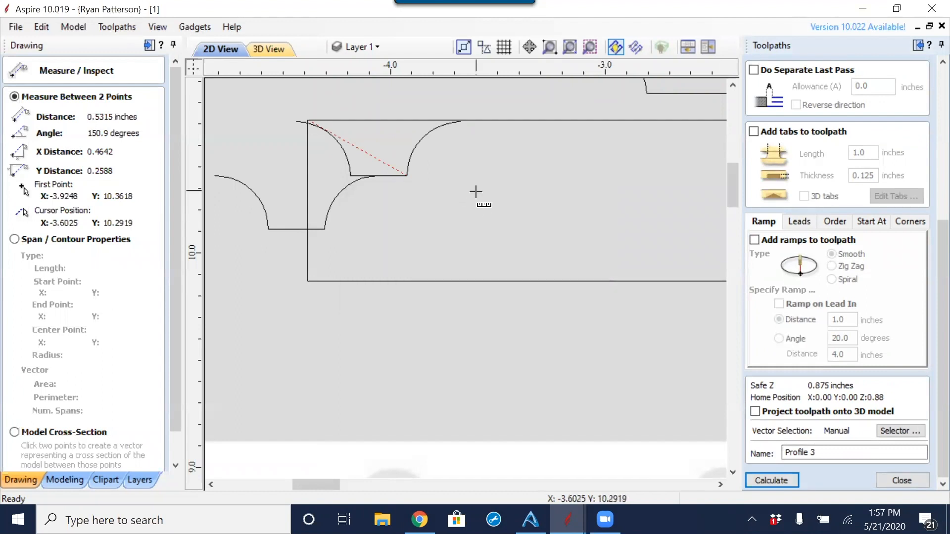
# Step: Close the measurement, select the frame's outer square and calculate the outside profile toolpath as Profile 3
pyautogui.scroll(-5, 480, 203)
pyautogui.moveTo(491, 218); pyautogui.dragTo(415, 213, button='middle')
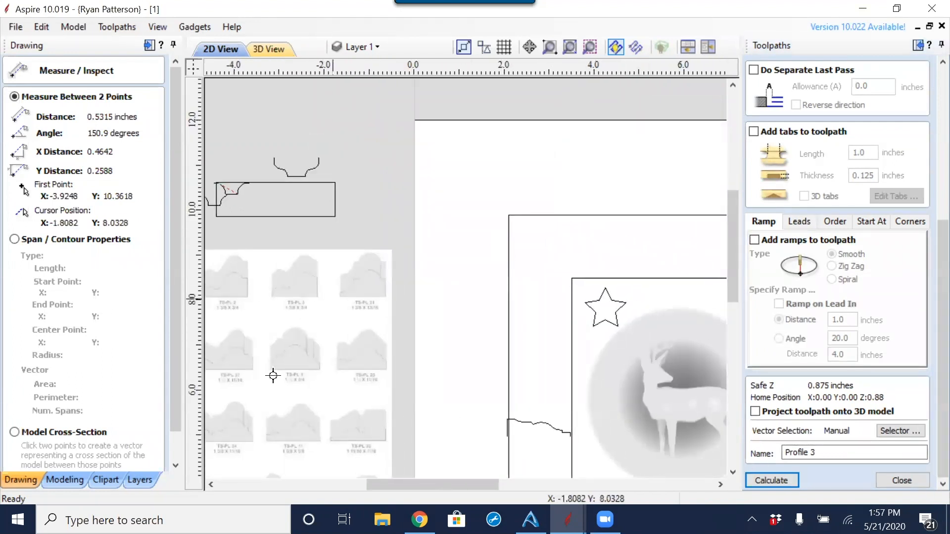
pyautogui.scroll(-2, 169, 339)
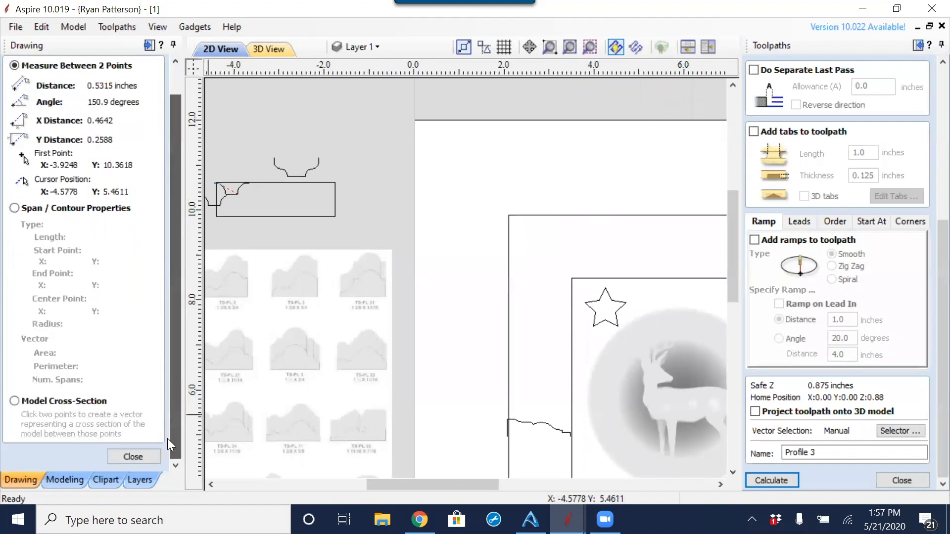
pyautogui.click(145, 458)
pyautogui.click(503, 260)
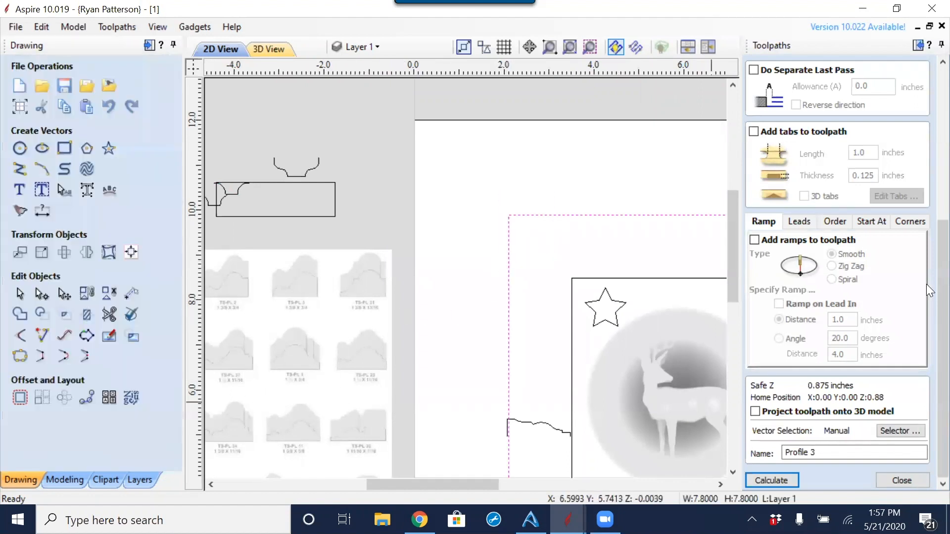
pyautogui.click(784, 479)
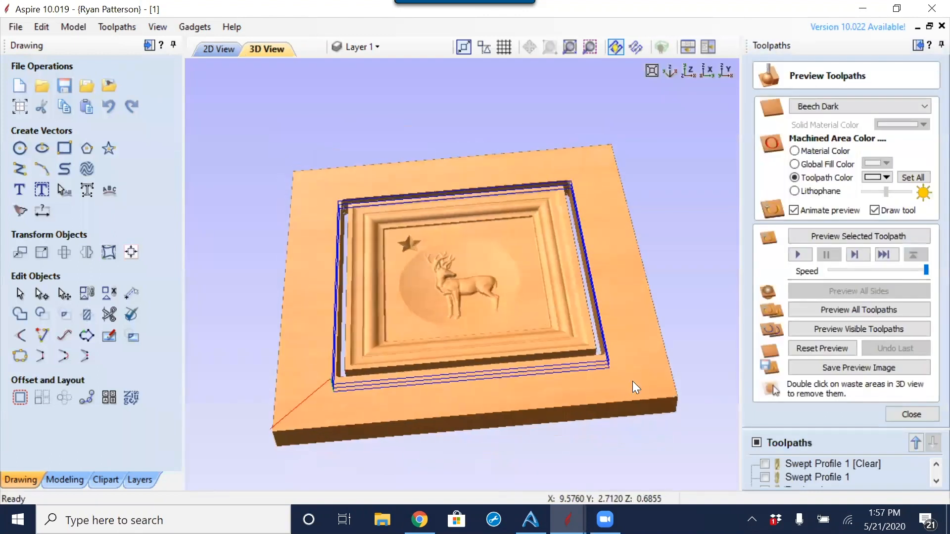
# Step: Reset the preview to uncut material, simulate Profile 3 alone and hide its toolpath lines
pyautogui.click(825, 344)
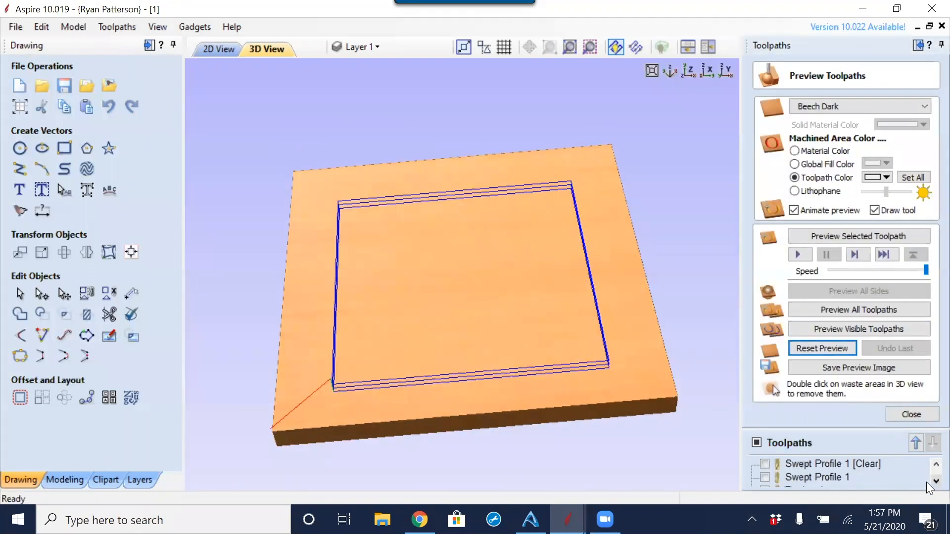
pyautogui.scroll(-5, 930, 489)
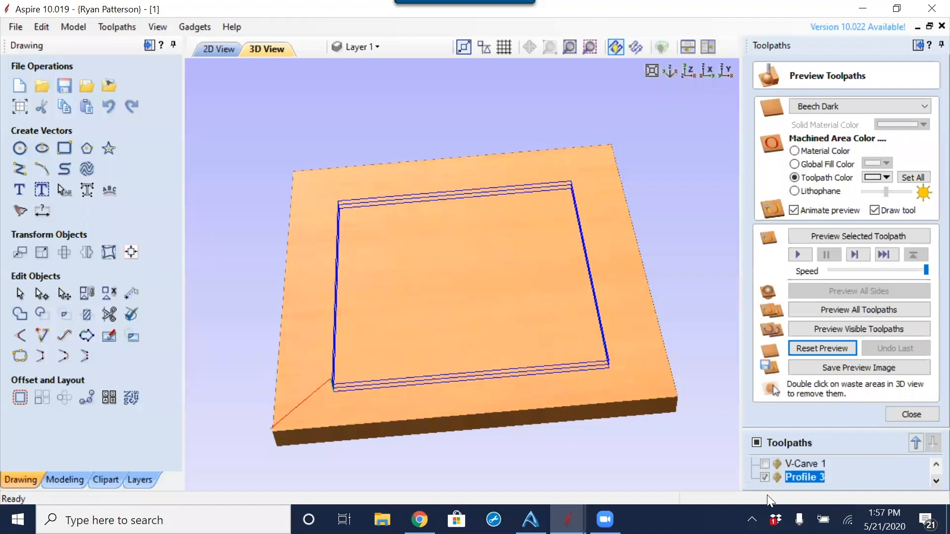
pyautogui.click(764, 478)
pyautogui.click(852, 328)
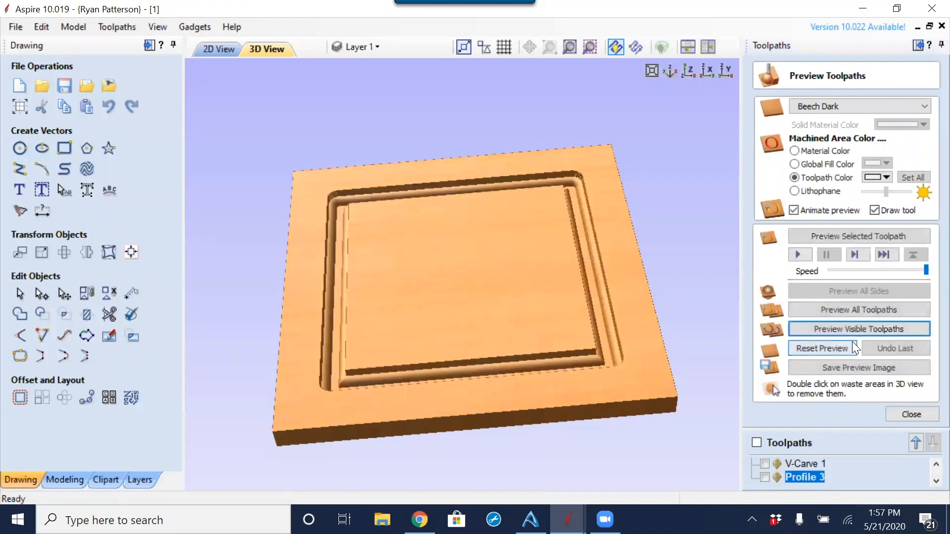
# Step: Show Profile 3 in the 2D view and examine where the upper cutter profile overhangs the rectangle's upper-left corner
pyautogui.click(216, 48)
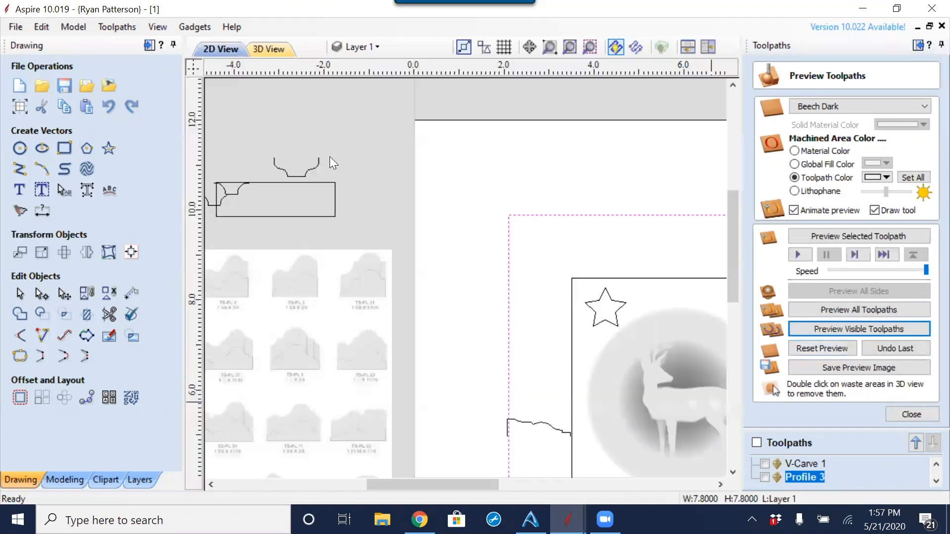
pyautogui.click(763, 477)
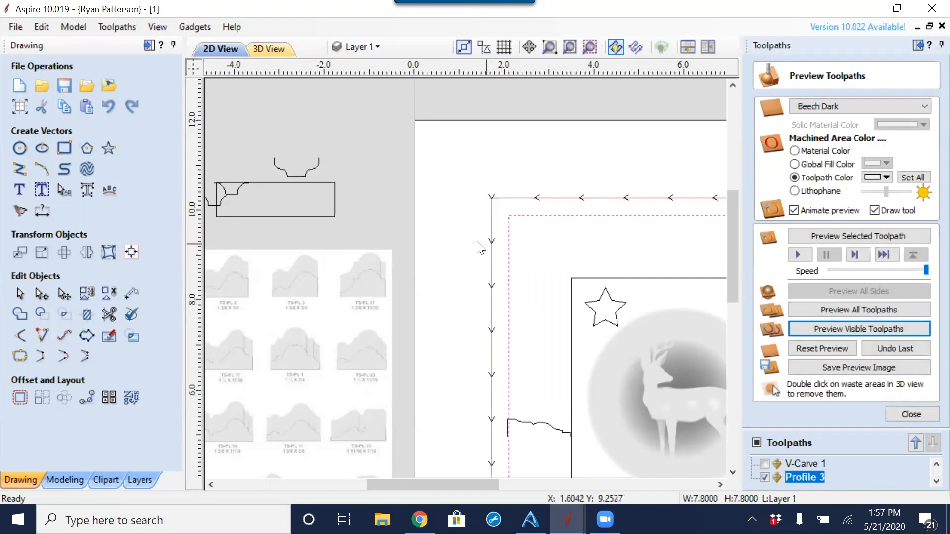
pyautogui.moveTo(258, 188); pyautogui.dragTo(386, 180, button='middle')
pyautogui.click(376, 182)
pyautogui.click(382, 183)
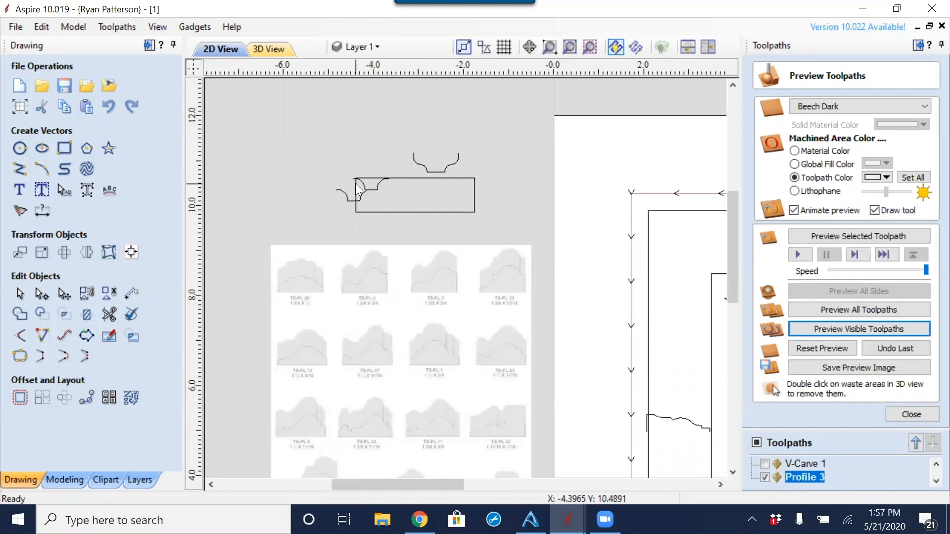
pyautogui.scroll(3, 357, 184)
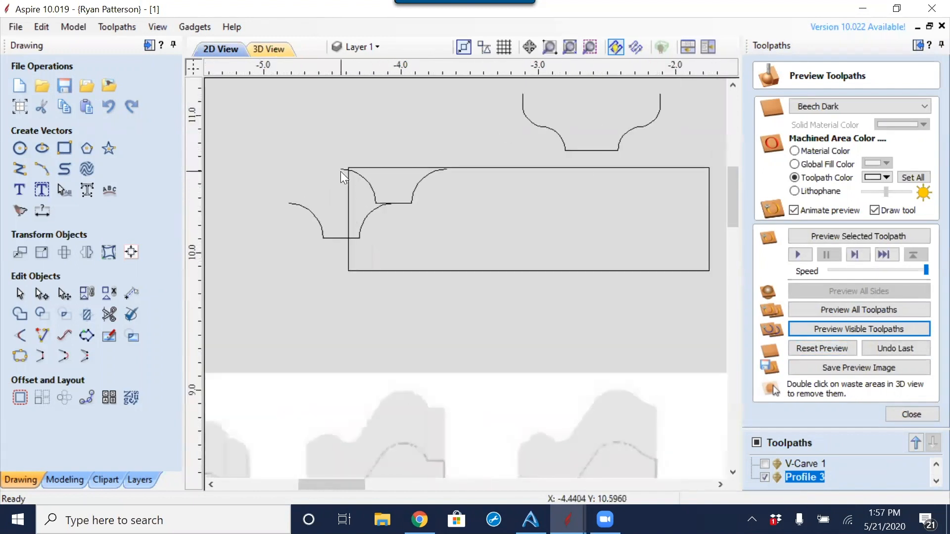
pyautogui.scroll(4, 346, 174)
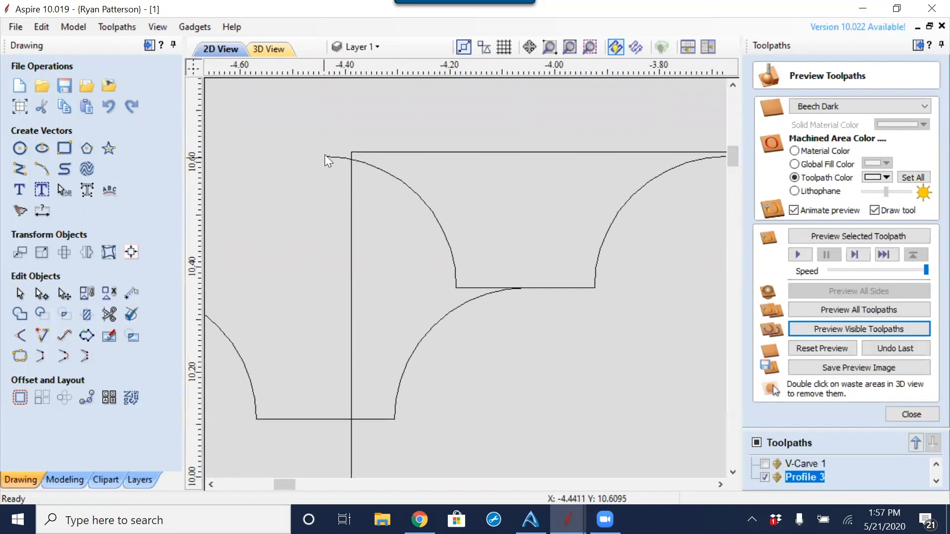
pyautogui.click(324, 157)
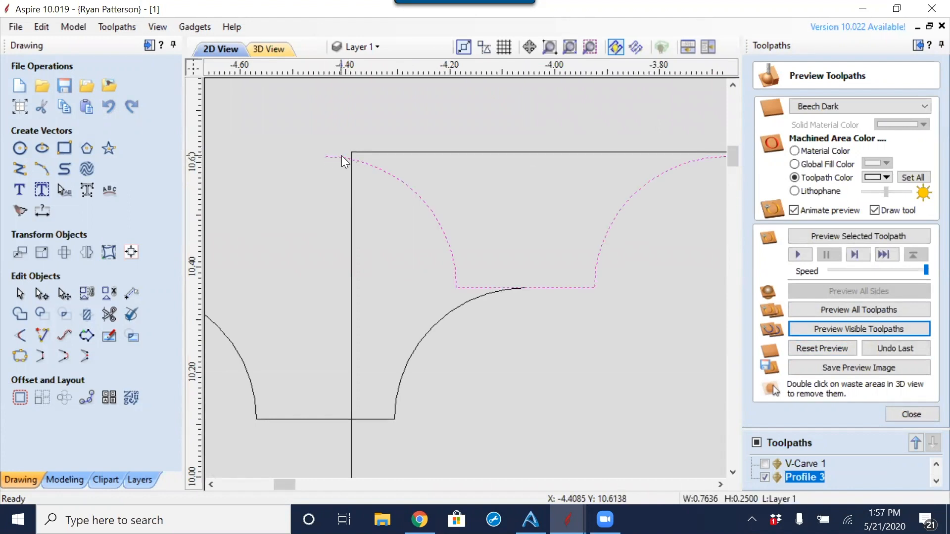
# Step: Edit Profile 3 to machine inside the vector with an allowance offset of .125 inches and recalculate it
pyautogui.doubleClick(799, 478)
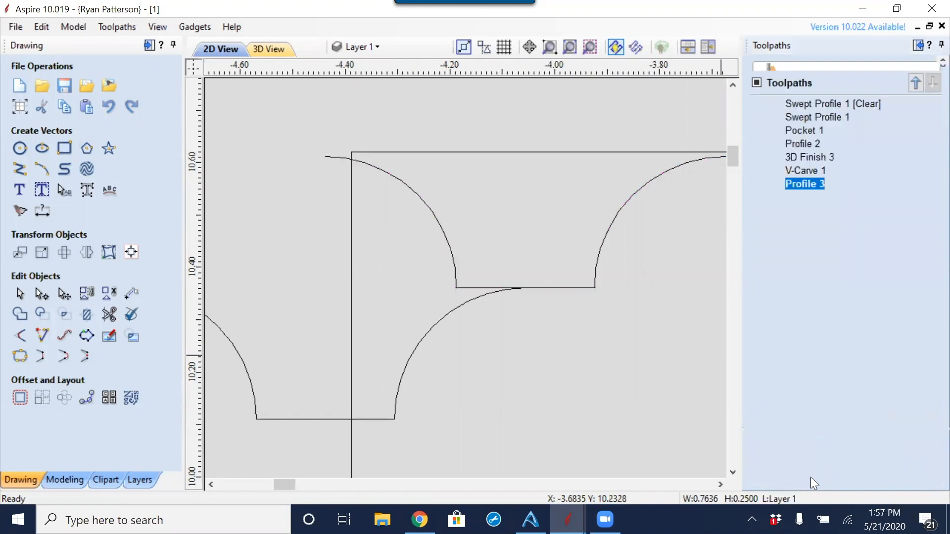
pyautogui.click(760, 256)
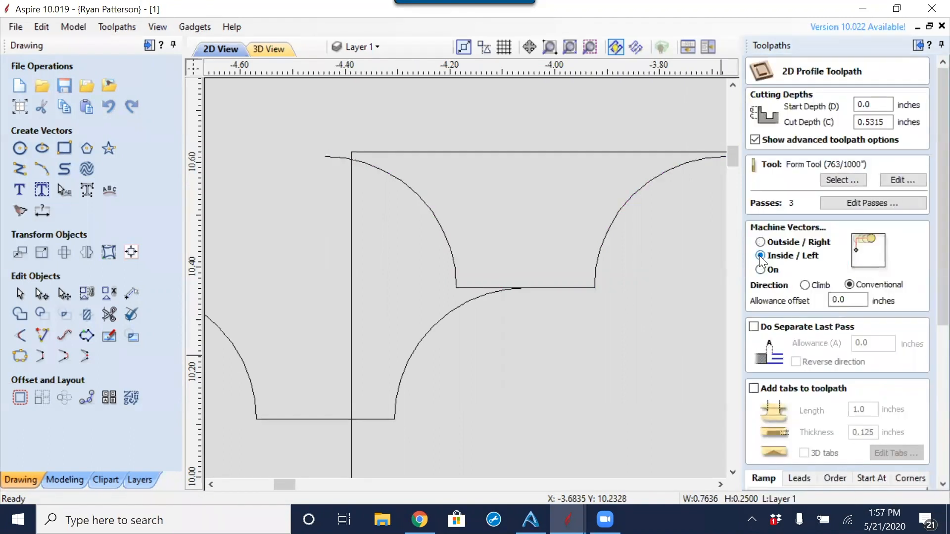
pyautogui.doubleClick(846, 301)
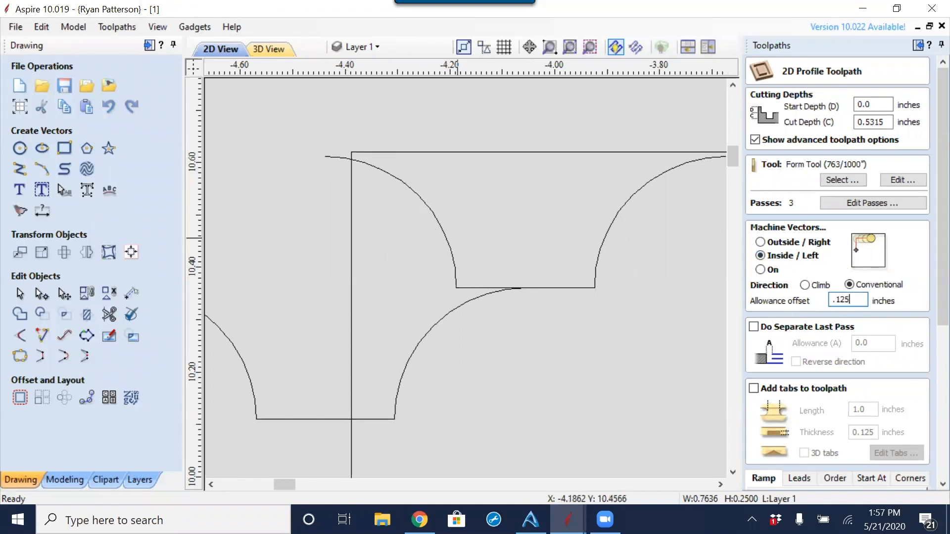
pyautogui.scroll(-5, 927, 297)
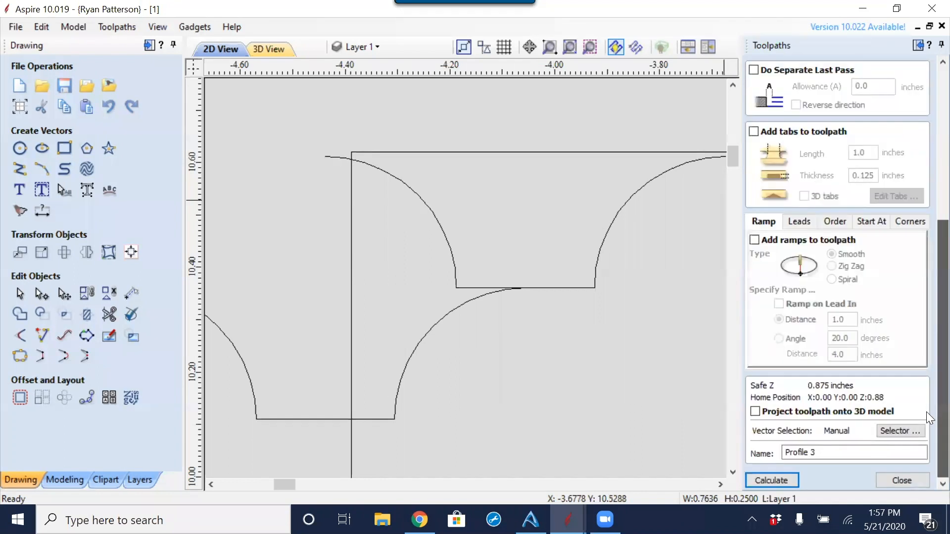
pyautogui.click(776, 483)
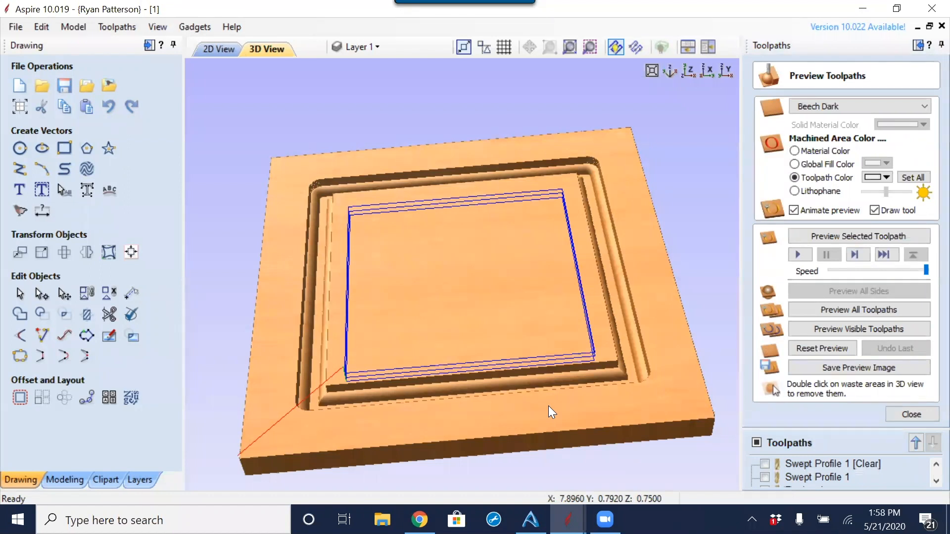
# Step: Close the toolpath preview and examine the two stepped cutter profiles and the frame layout in the 2D view
pyautogui.click(910, 415)
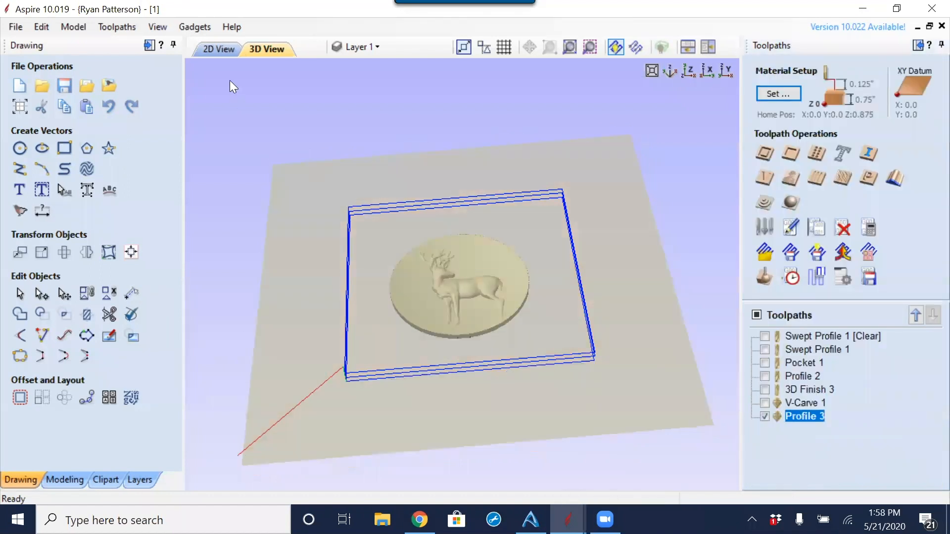
pyautogui.click(222, 50)
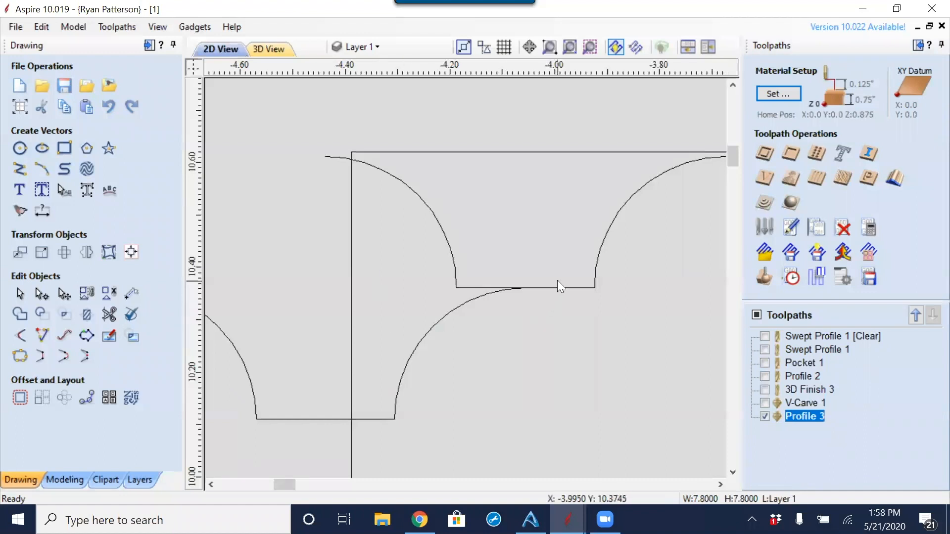
pyautogui.moveTo(474, 309); pyautogui.dragTo(450, 322)
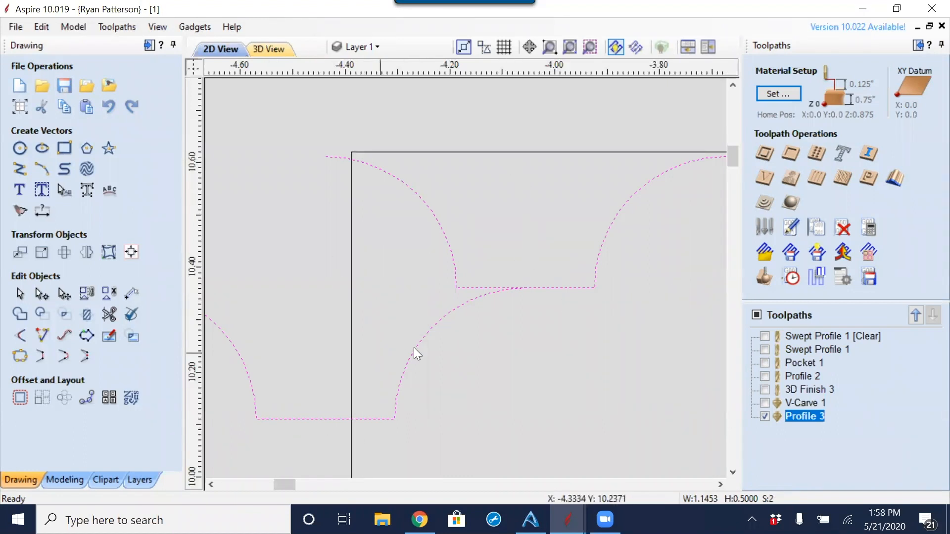
pyautogui.scroll(-3, 477, 331)
pyautogui.scroll(-4, 632, 324)
pyautogui.moveTo(658, 365); pyautogui.dragTo(309, 221, button='middle')
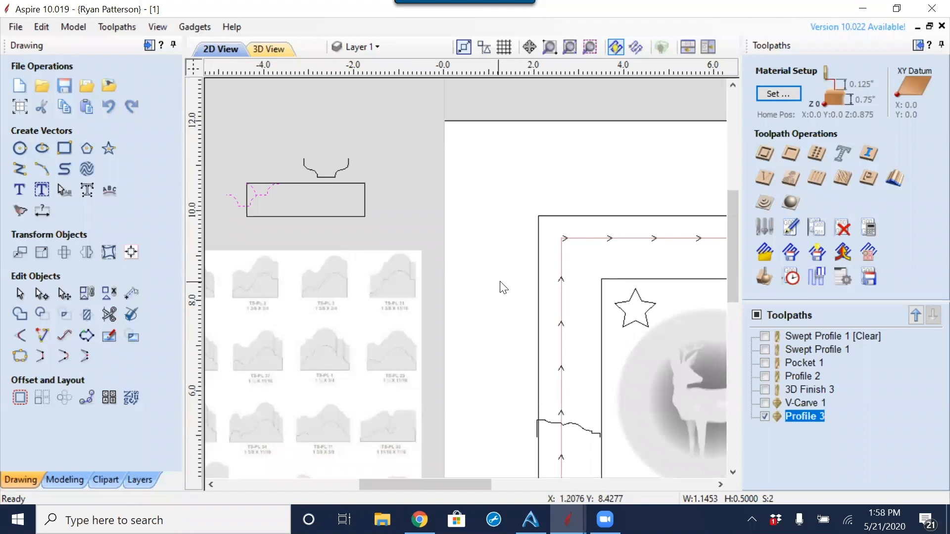
pyautogui.scroll(-3, 490, 270)
pyautogui.moveTo(589, 353); pyautogui.dragTo(471, 324, button='middle')
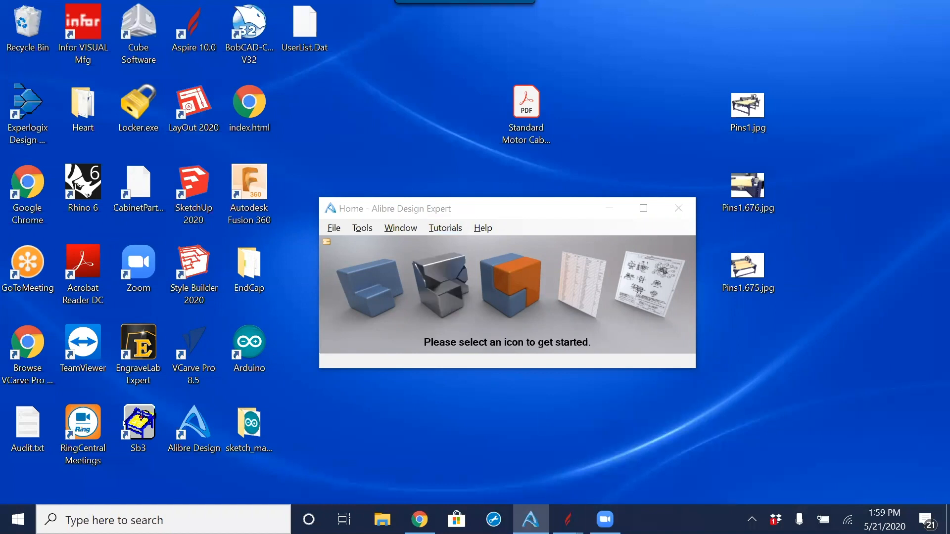
# Step: Switch back to the Aspire window with the frame drawing and delete the Profile 3 toolpath
pyautogui.moveTo(569, 519)
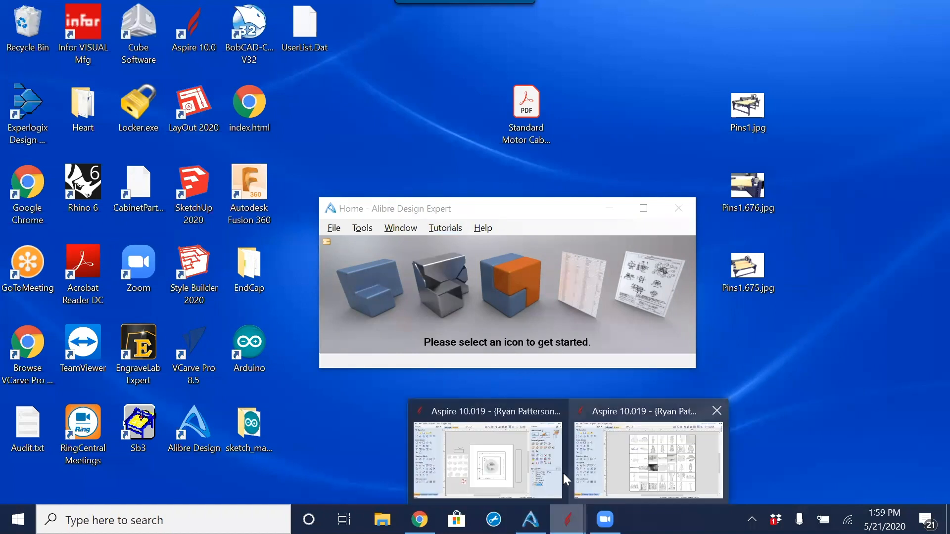
pyautogui.click(514, 444)
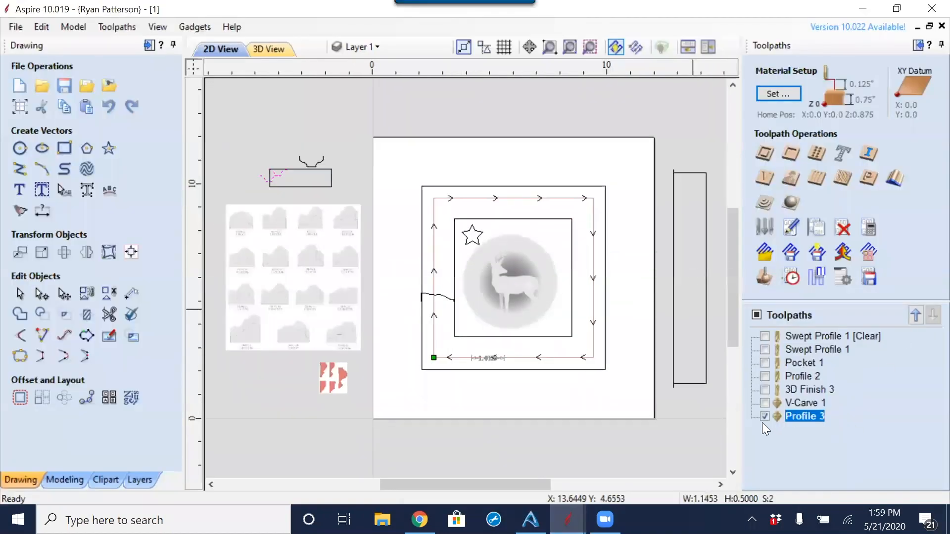
pyautogui.click(764, 416)
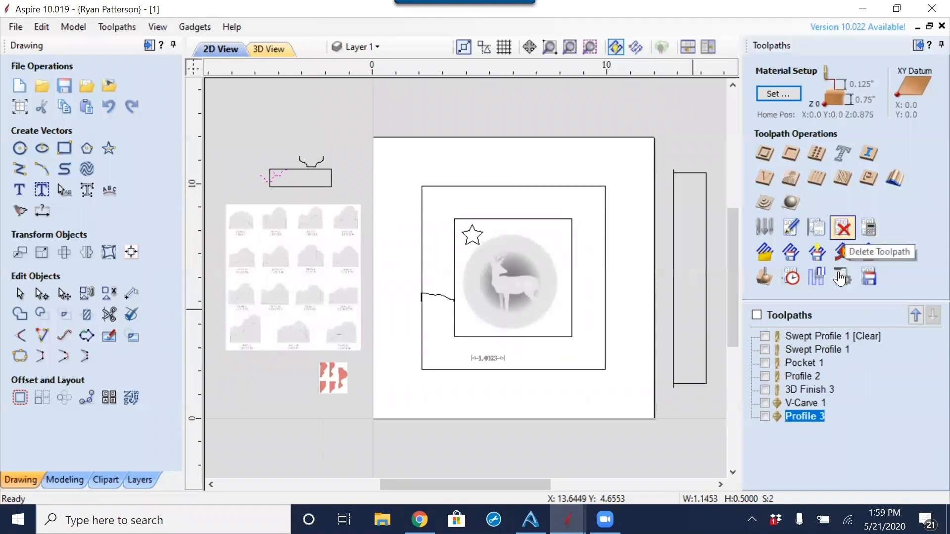
pyautogui.click(765, 417)
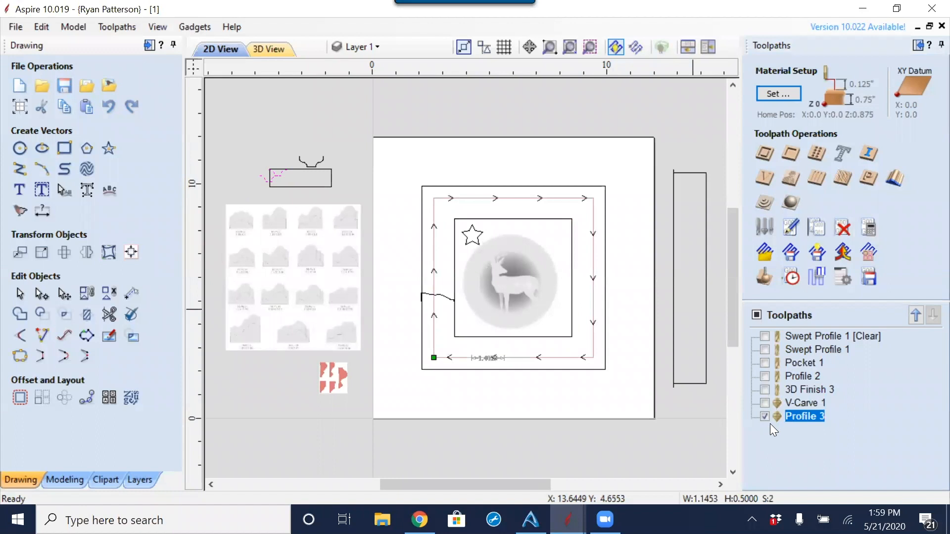
pyautogui.click(843, 230)
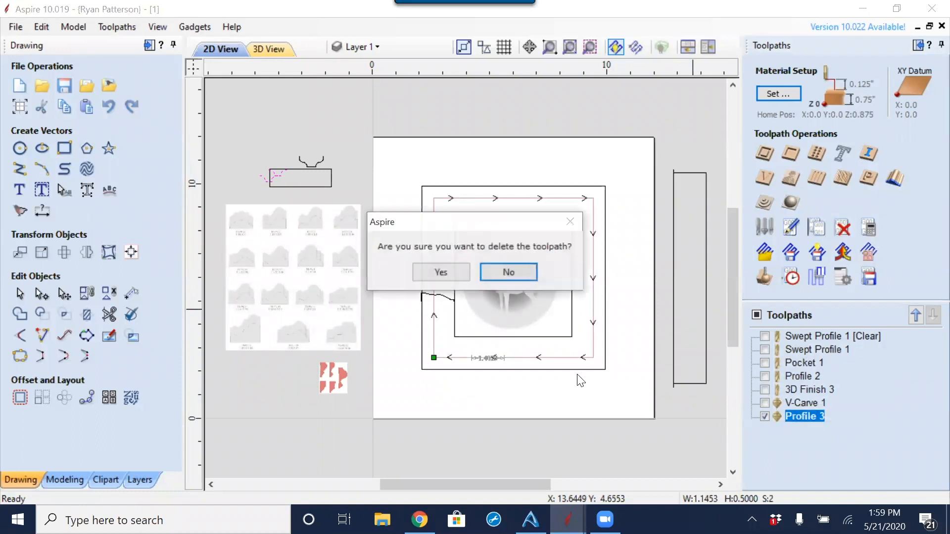
pyautogui.click(441, 271)
# Step: Move the moulding profile so its ends sit on the frame's outer and inner squares
pyautogui.scroll(5, 452, 296)
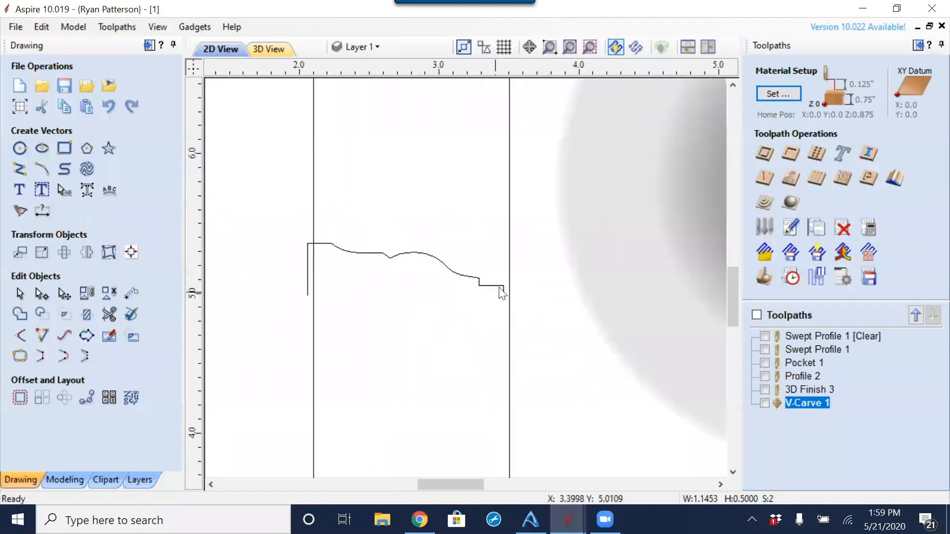
pyautogui.click(498, 287)
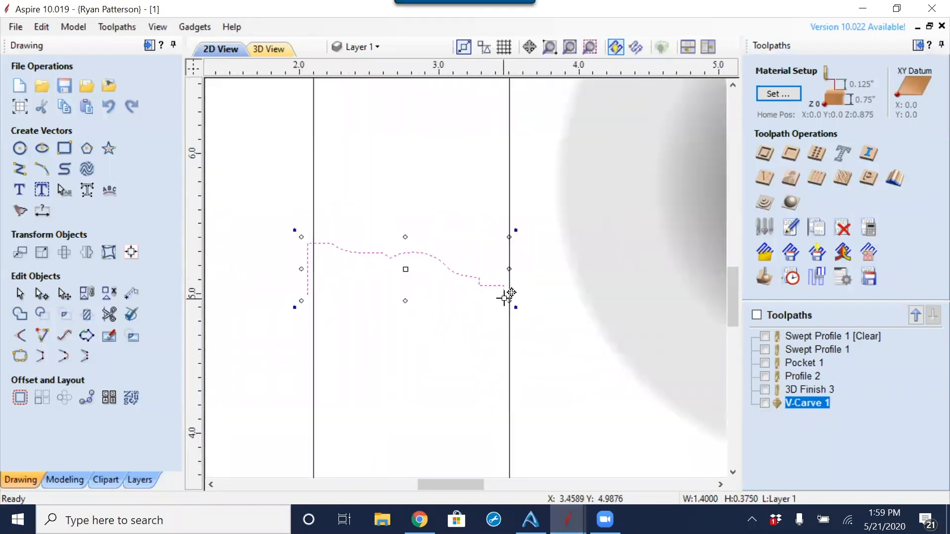
pyautogui.scroll(3, 502, 297)
pyautogui.scroll(1, 505, 303)
pyautogui.moveTo(508, 276); pyautogui.dragTo(523, 278)
pyautogui.click(452, 303)
pyautogui.scroll(-2, 411, 272)
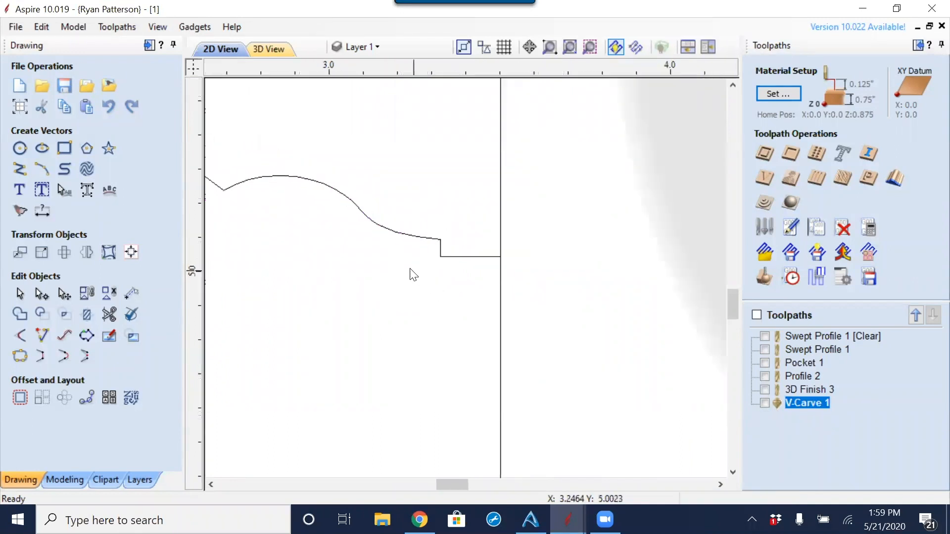
pyautogui.moveTo(415, 269); pyautogui.dragTo(535, 271, button='middle')
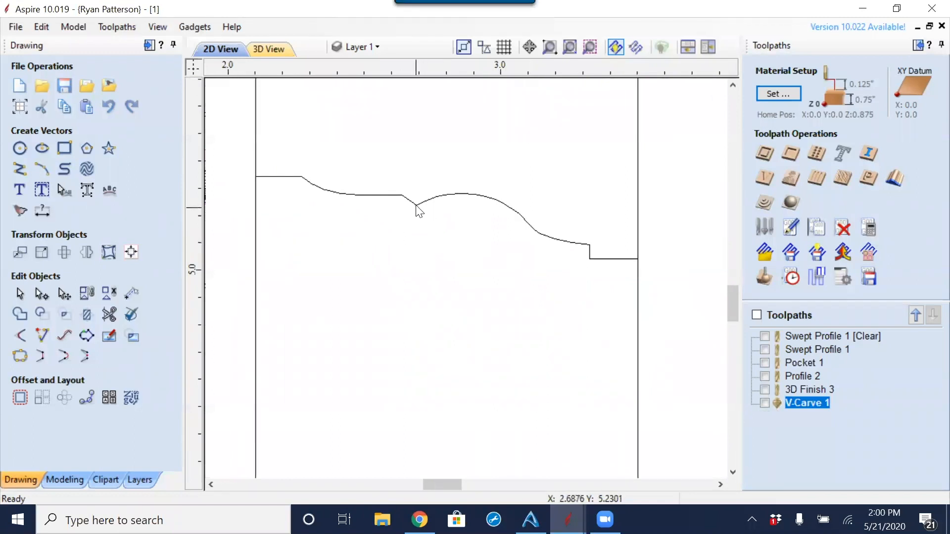
pyautogui.scroll(-2, 385, 211)
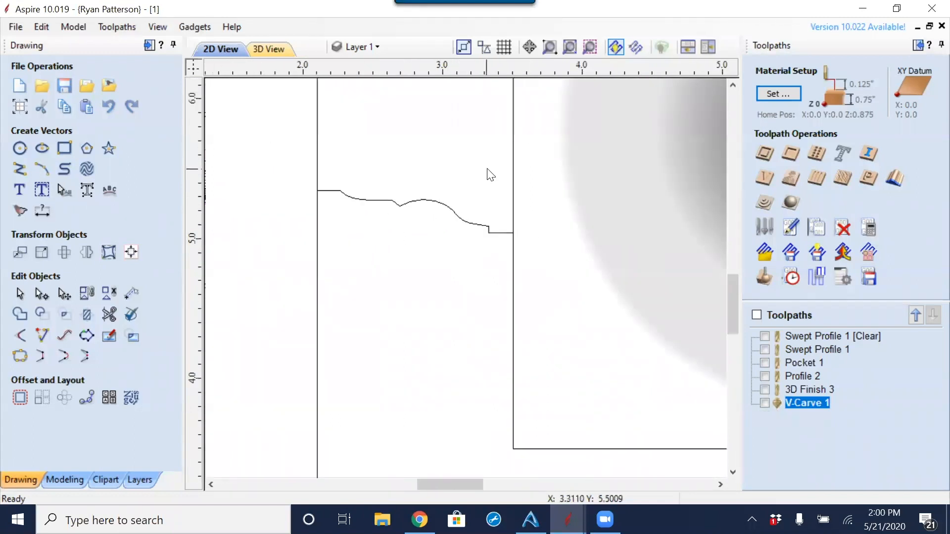
# Step: Measure from the moulding profile's inner end to the valley in its middle
pyautogui.click(132, 295)
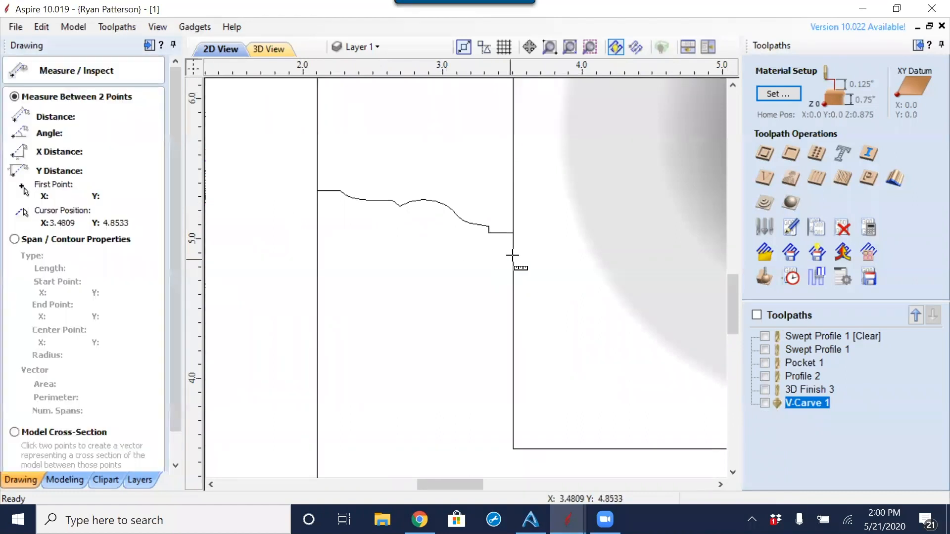
pyautogui.click(514, 233)
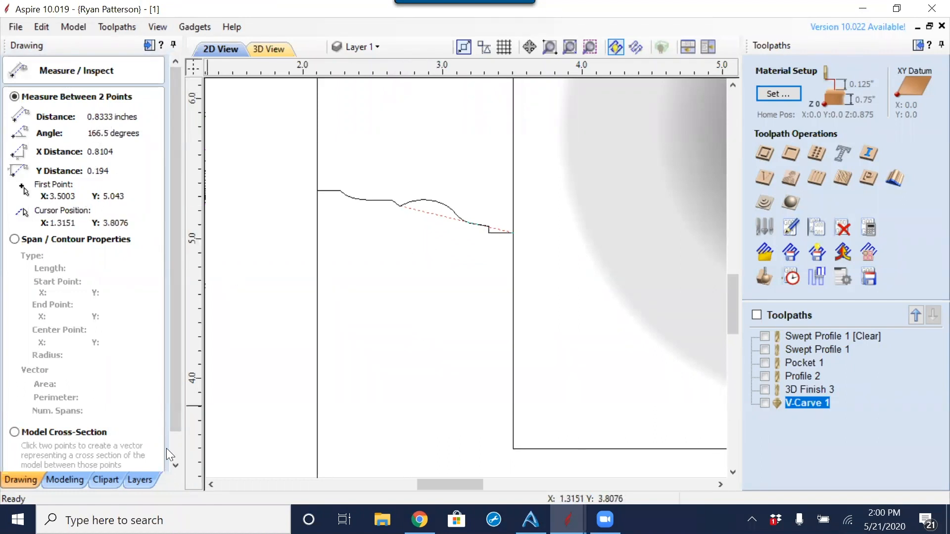
pyautogui.scroll(-2, 168, 365)
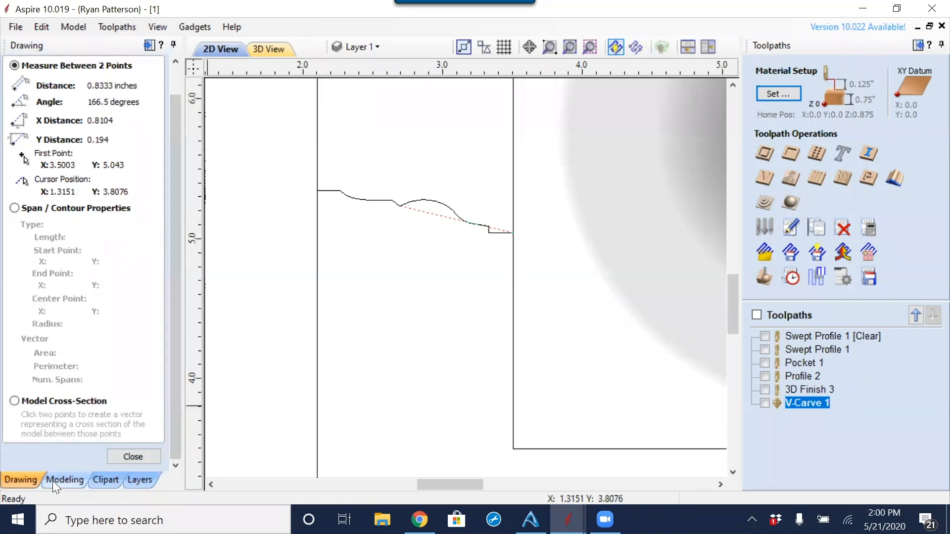
pyautogui.click(124, 456)
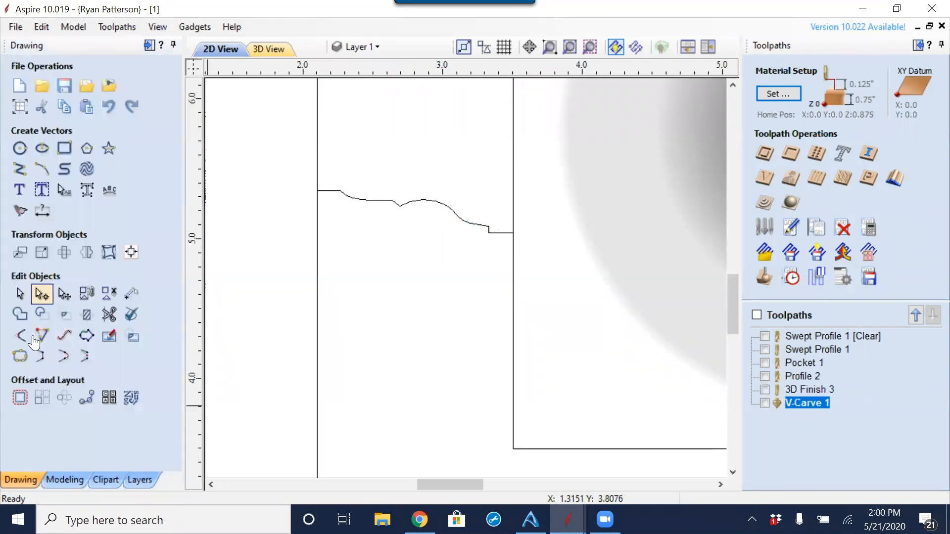
# Step: Offset the frame's inner square outwards by .8333 inches with sharp corners and check it against the profile's valley
pyautogui.click(21, 399)
pyautogui.click(512, 361)
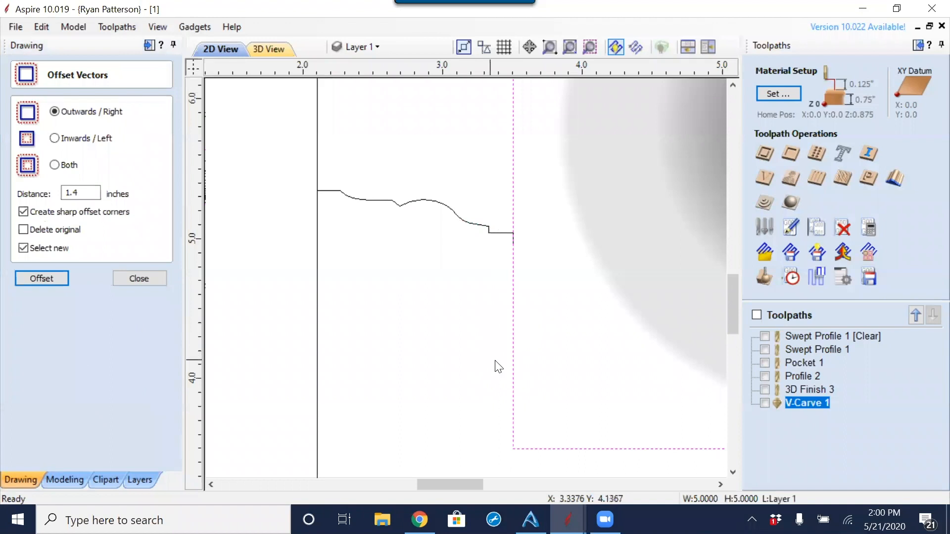
pyautogui.doubleClick(94, 192)
pyautogui.write('.')
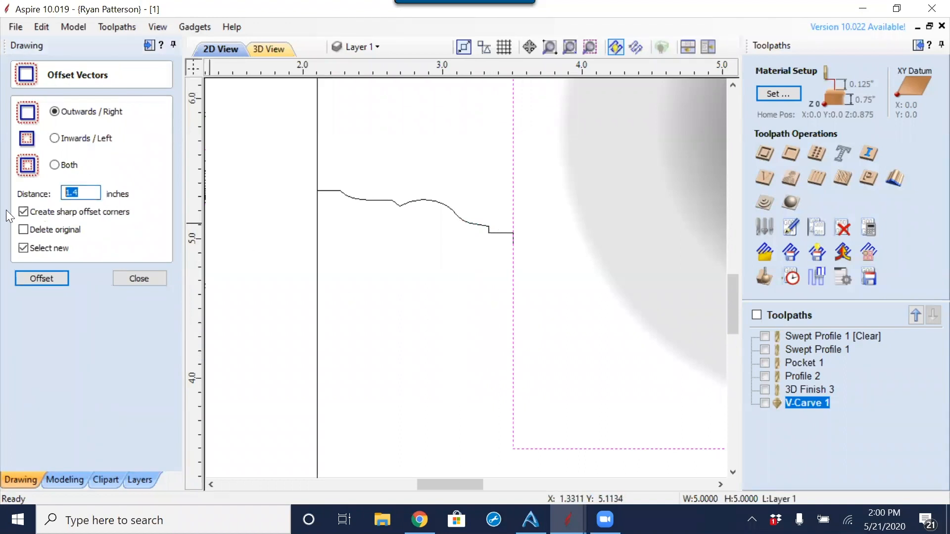
pyautogui.write('8')
pyautogui.click(39, 279)
pyautogui.scroll(2, 403, 210)
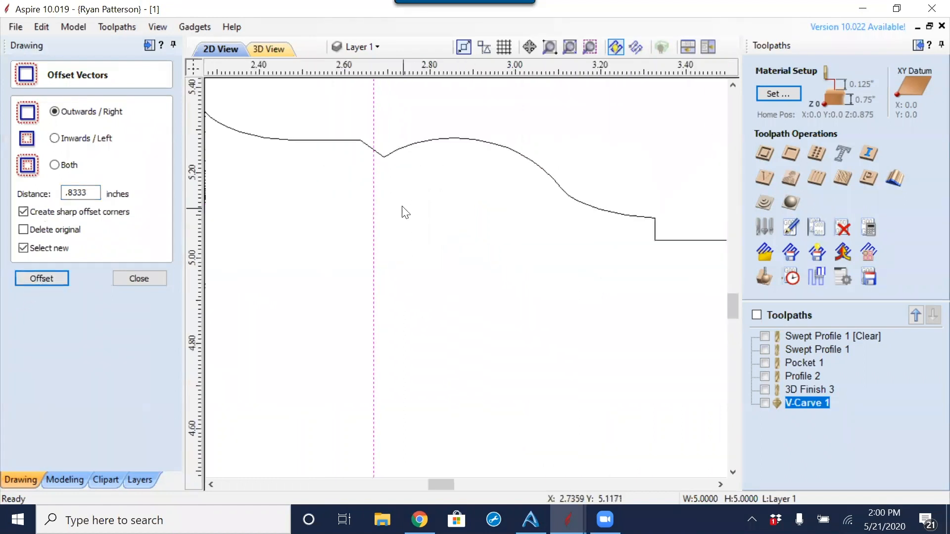
pyautogui.scroll(-3, 342, 265)
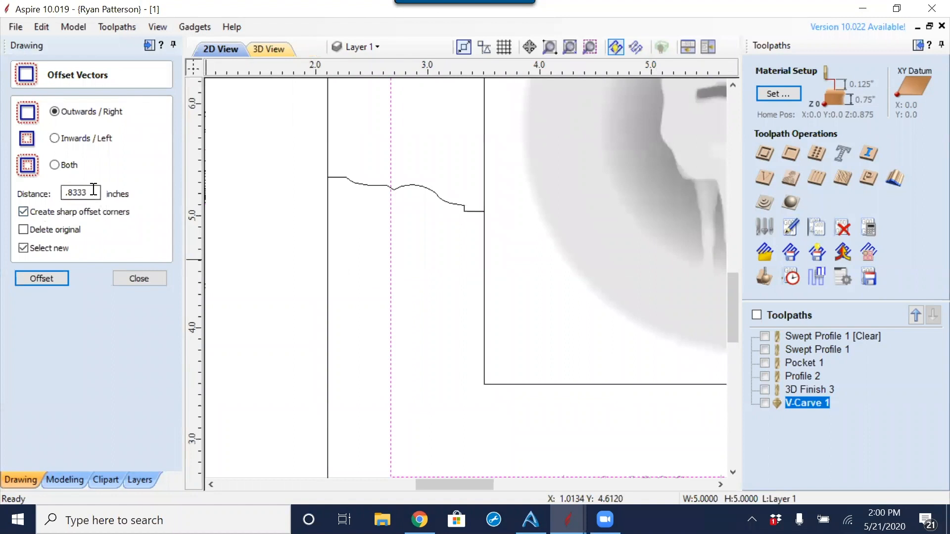
# Step: Change the offset distance to .833 inches and remove the offset squares drawn around the inner square
pyautogui.click(484, 270)
pyautogui.click(83, 193)
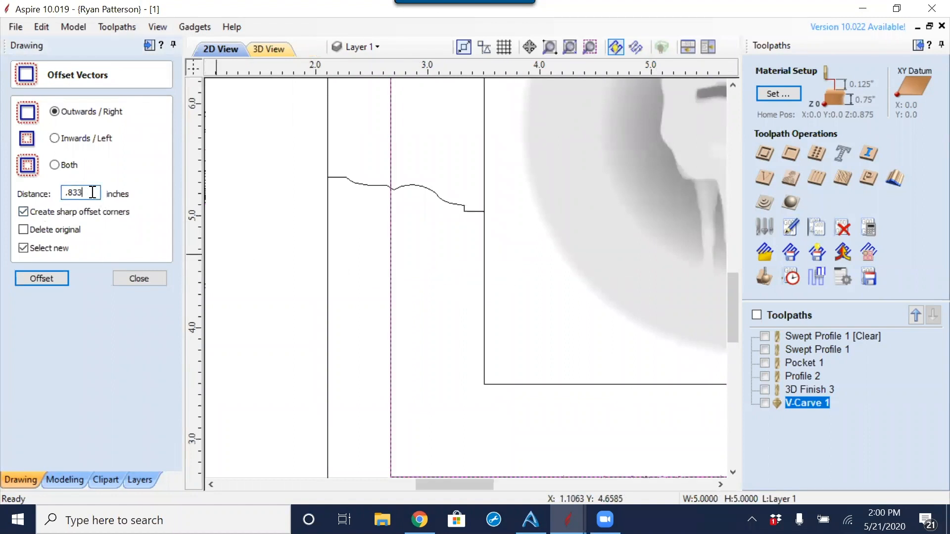
pyautogui.click(391, 262)
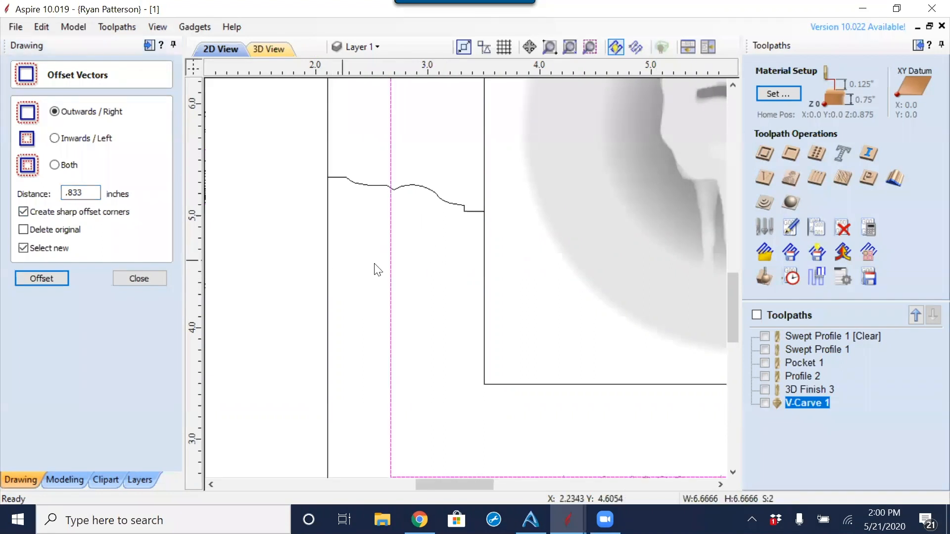
pyautogui.click(537, 267)
pyautogui.click(140, 279)
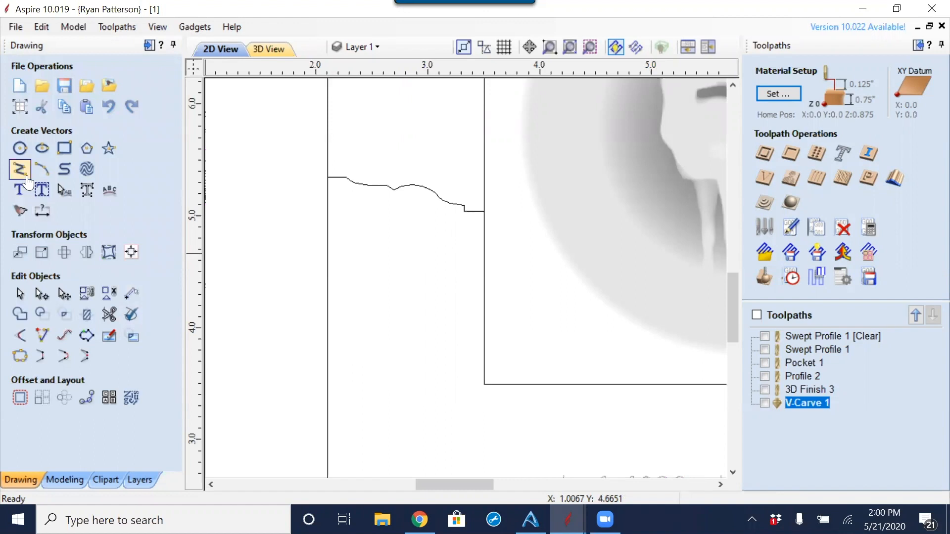
# Step: Remeasure from the moulding profile's inner end to its valley and inspect where the measurement meets the inner square
pyautogui.click(131, 292)
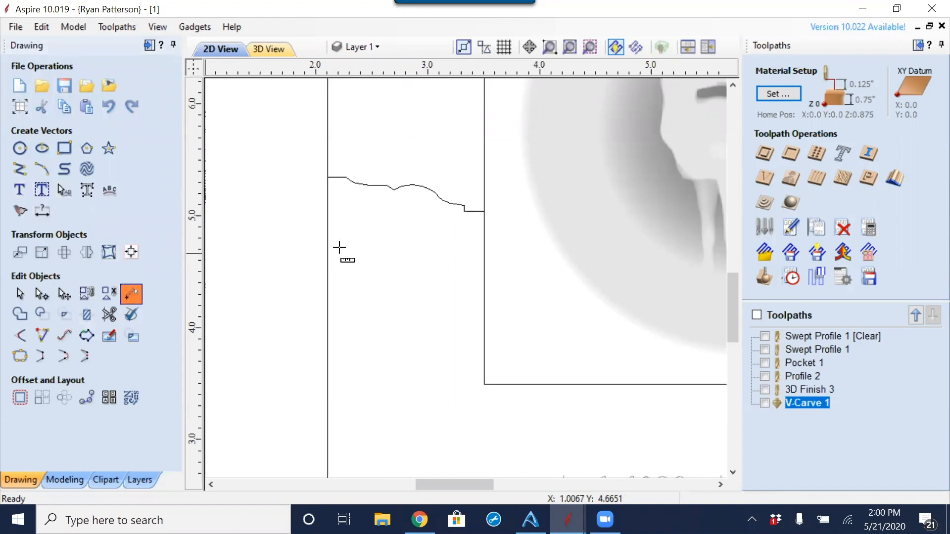
pyautogui.click(484, 210)
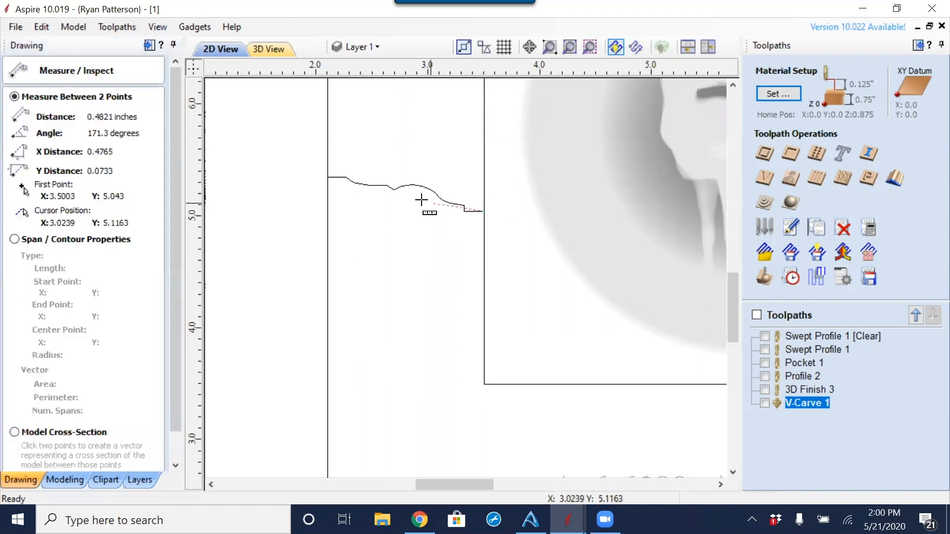
pyautogui.click(395, 193)
pyautogui.scroll(3, 403, 168)
pyautogui.scroll(-2, 517, 224)
pyautogui.scroll(4, 517, 223)
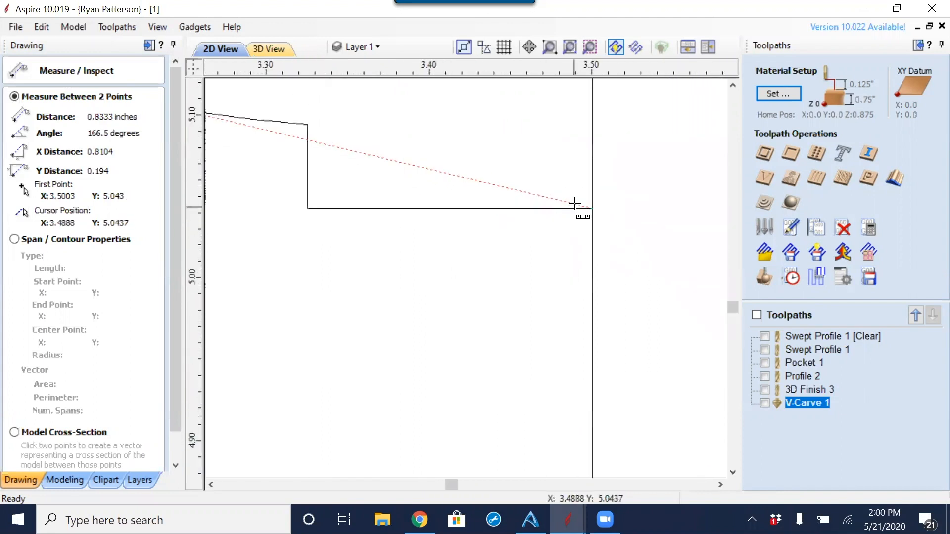
pyautogui.scroll(-1, 577, 206)
pyautogui.scroll(4, 577, 202)
pyautogui.scroll(2, 636, 250)
pyautogui.scroll(-10, 602, 239)
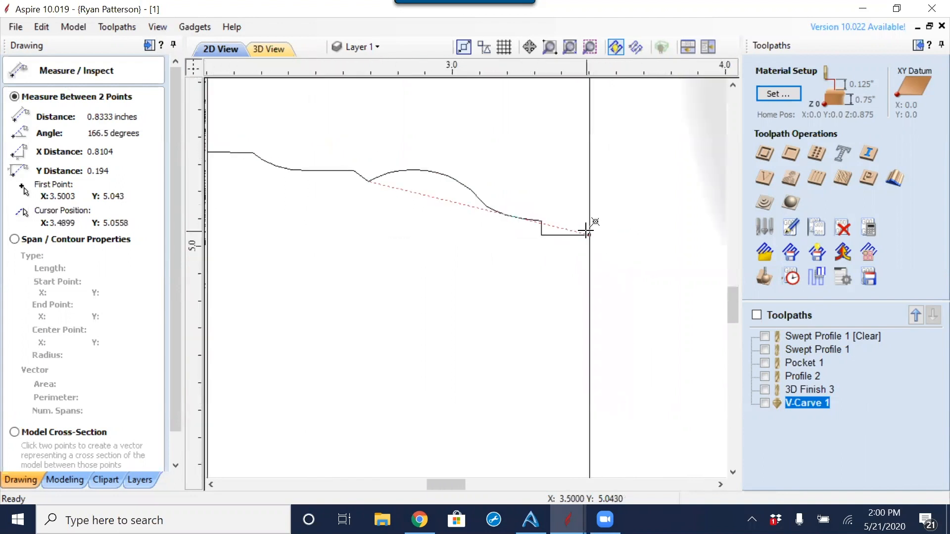
# Step: Close the measurement and offset the frame's inner square outwards by 0.83 inches with sharp corners, checking it against the profile's valley
pyautogui.scroll(-1, 445, 268)
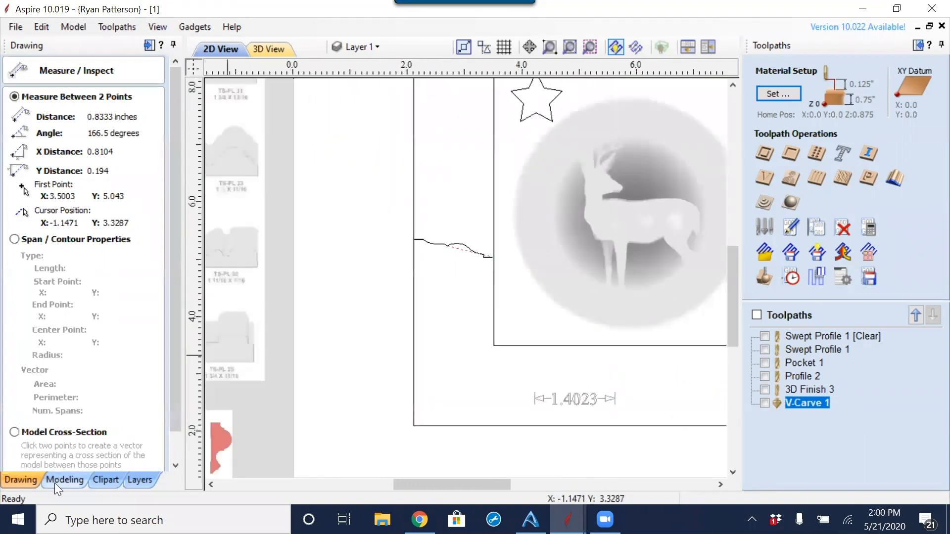
pyautogui.click(63, 479)
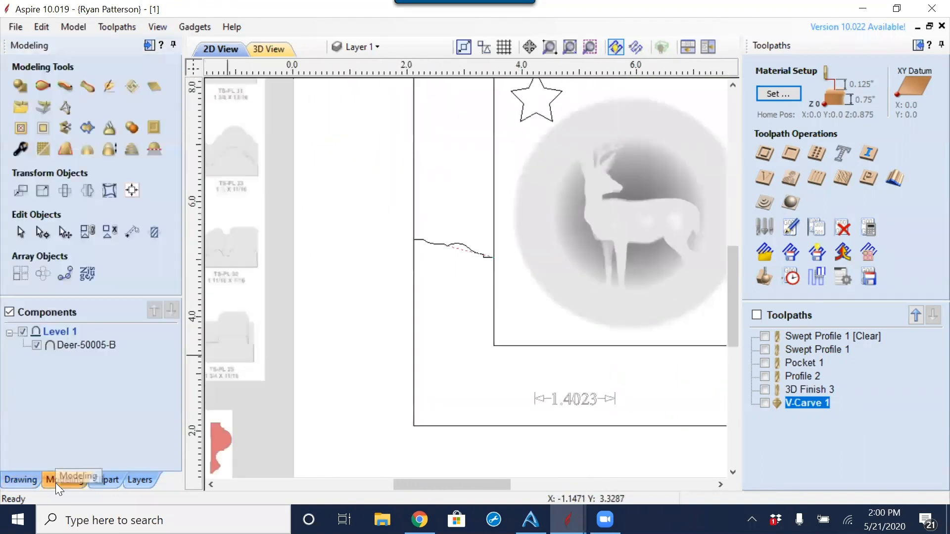
pyautogui.click(12, 481)
pyautogui.scroll(-2, 174, 363)
pyautogui.click(132, 458)
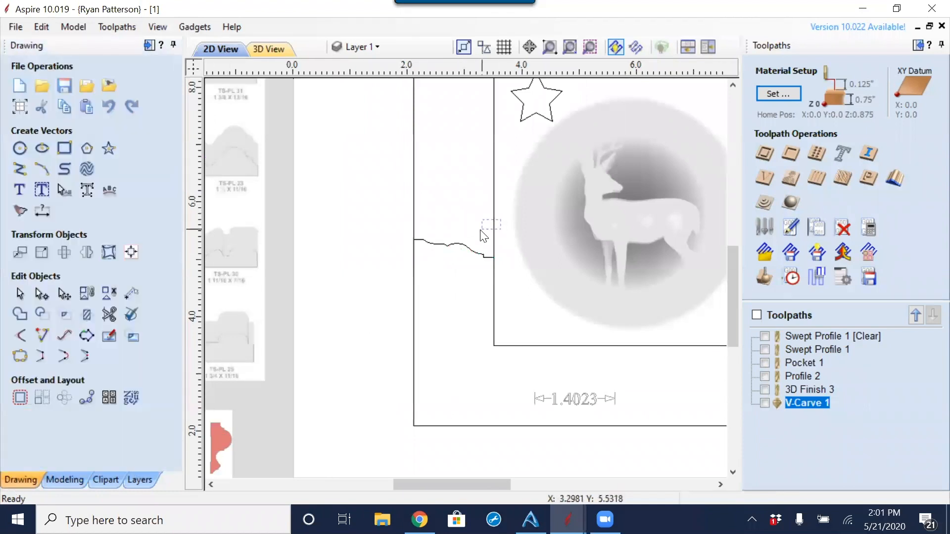
pyautogui.click(493, 232)
pyautogui.click(20, 397)
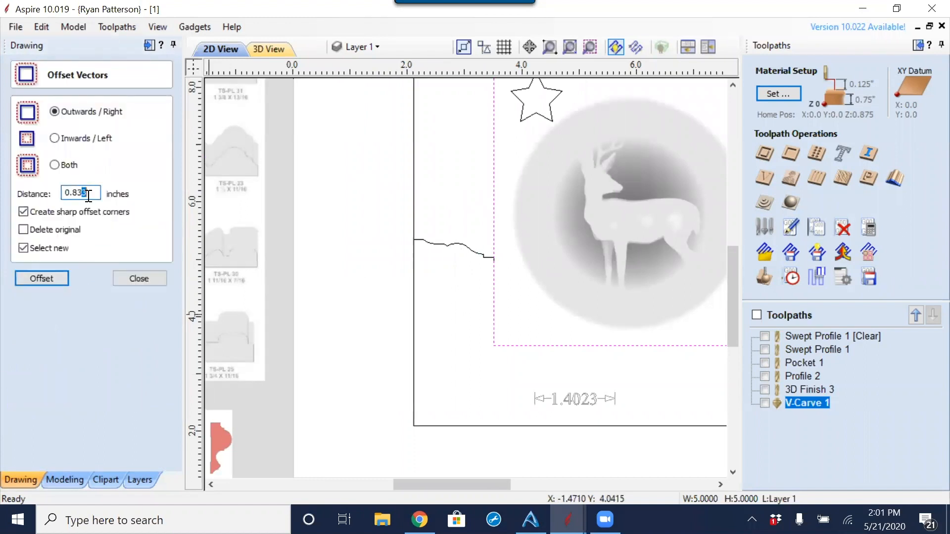
pyautogui.press('BackSpace')
pyautogui.click(45, 273)
pyautogui.scroll(2, 503, 273)
pyautogui.scroll(2, 470, 265)
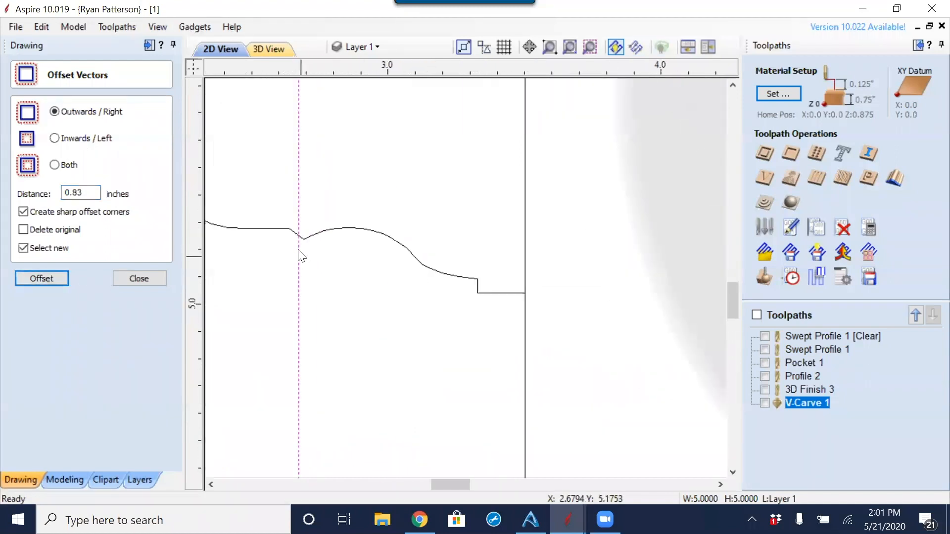
pyautogui.scroll(-2, 305, 255)
pyautogui.click(131, 279)
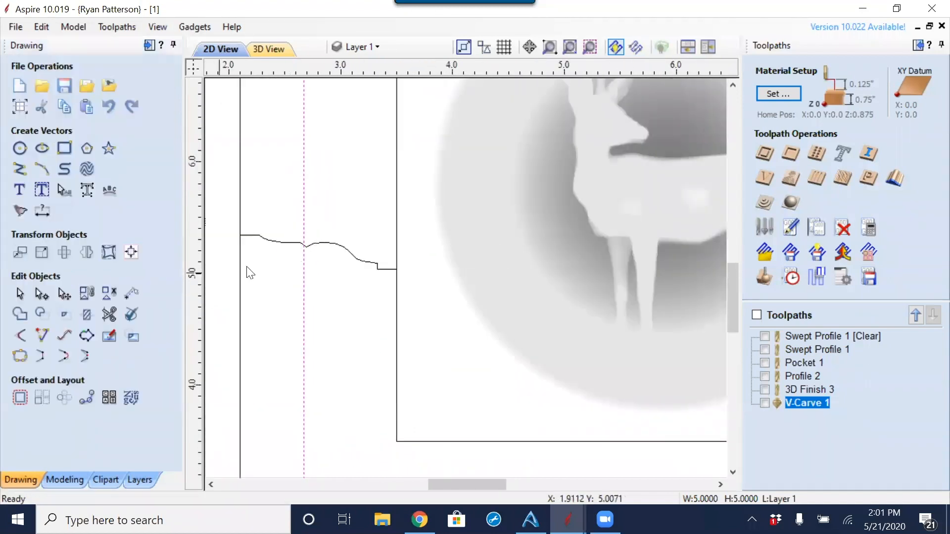
# Step: Measure from the valley in the middle of the moulding profile to the profile's outer end
pyautogui.click(140, 299)
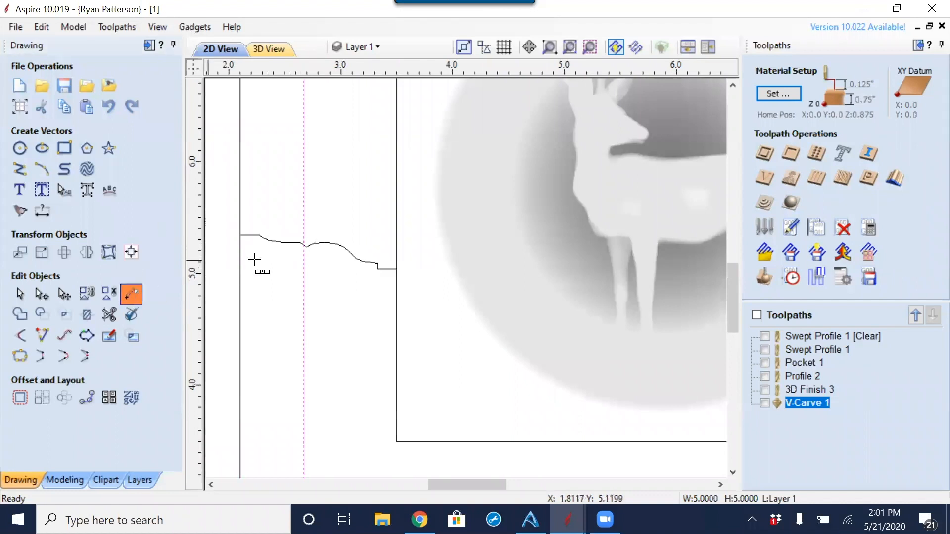
pyautogui.click(305, 246)
pyautogui.click(239, 235)
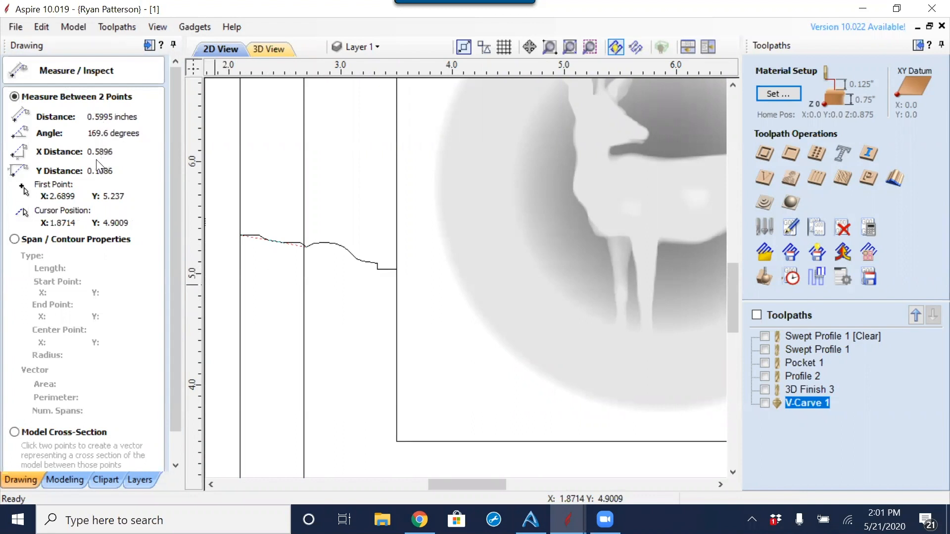
pyautogui.scroll(3, 267, 253)
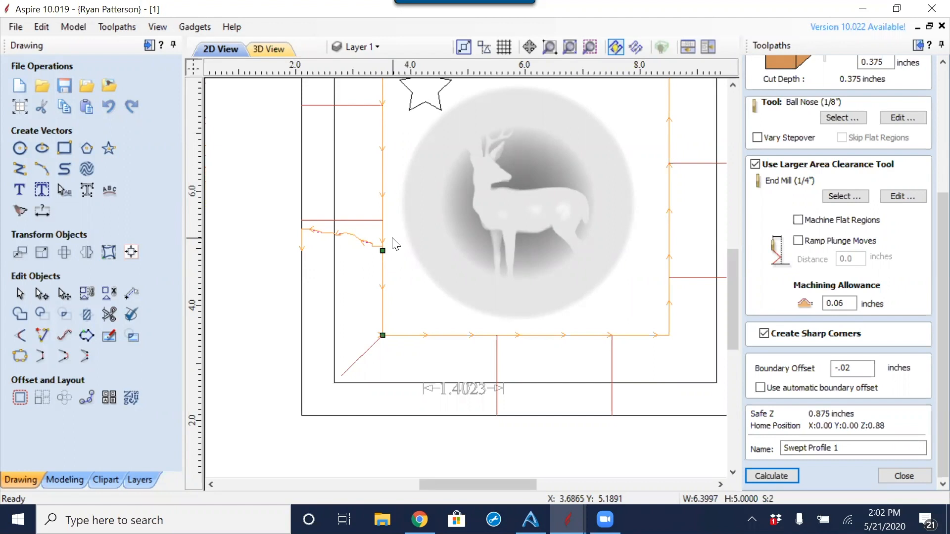
# Step: Examine the step at the profile's inner end in the Swept Profile 1 toolpath settings, and close the settings without recalculating
pyautogui.scroll(3, 395, 244)
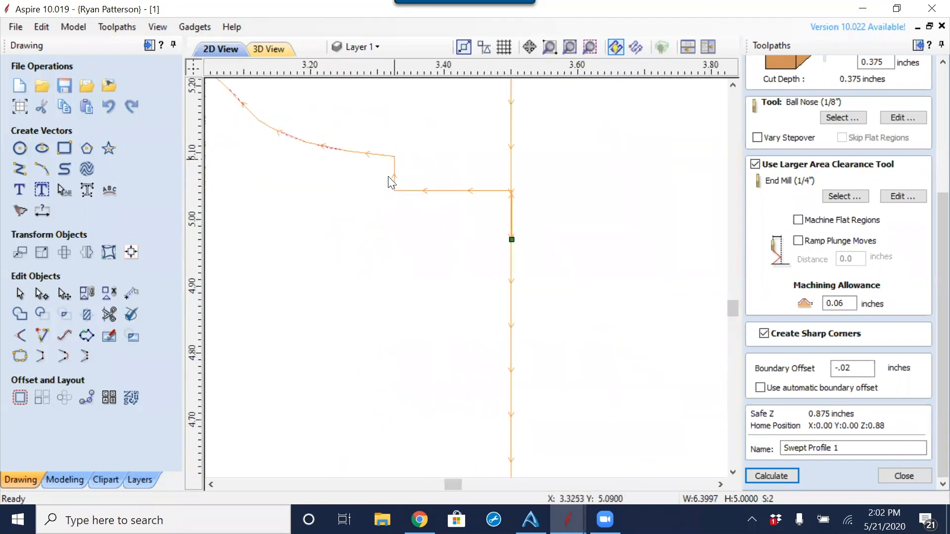
pyautogui.scroll(-2, 380, 311)
pyautogui.scroll(-4, 352, 331)
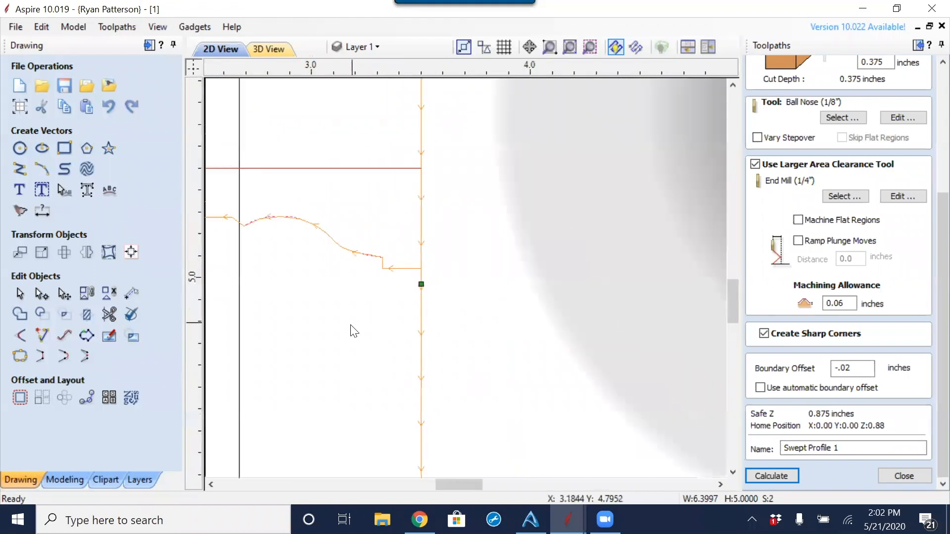
pyautogui.click(923, 476)
pyautogui.moveTo(346, 355); pyautogui.dragTo(402, 341, button='middle')
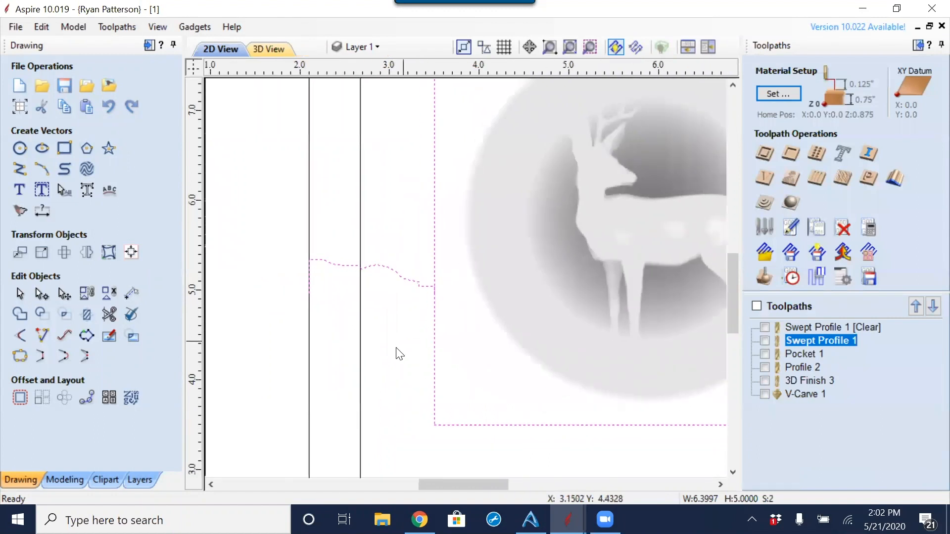
pyautogui.scroll(3, 390, 333)
pyautogui.scroll(-3, 495, 232)
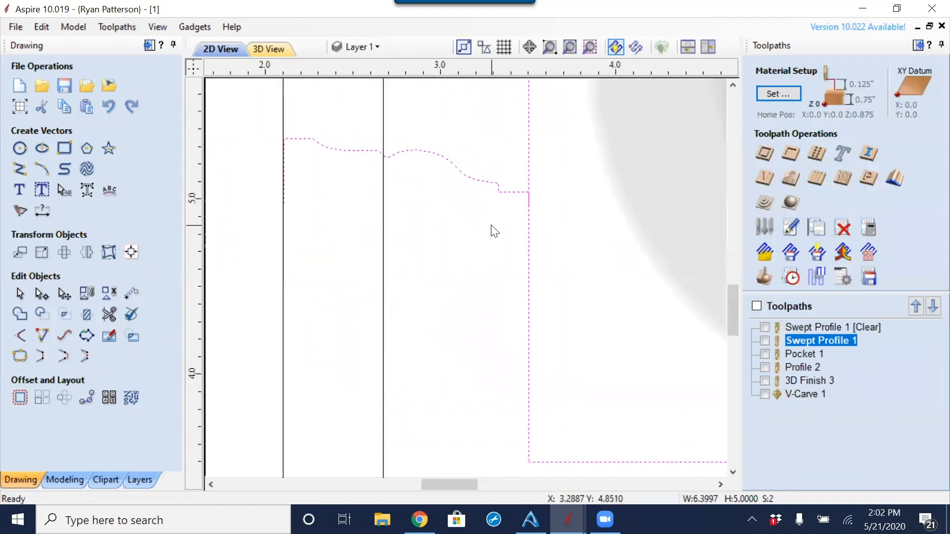
# Step: Select the moulding profile on its own to inspect its inner end, and select the inner square it follows
pyautogui.click(511, 193)
pyautogui.click(512, 193)
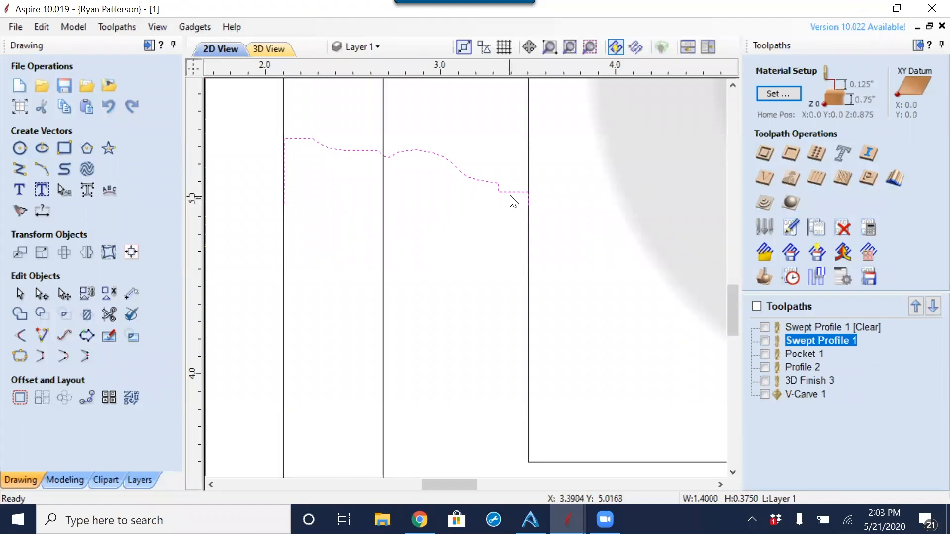
pyautogui.click(520, 195)
pyautogui.click(766, 340)
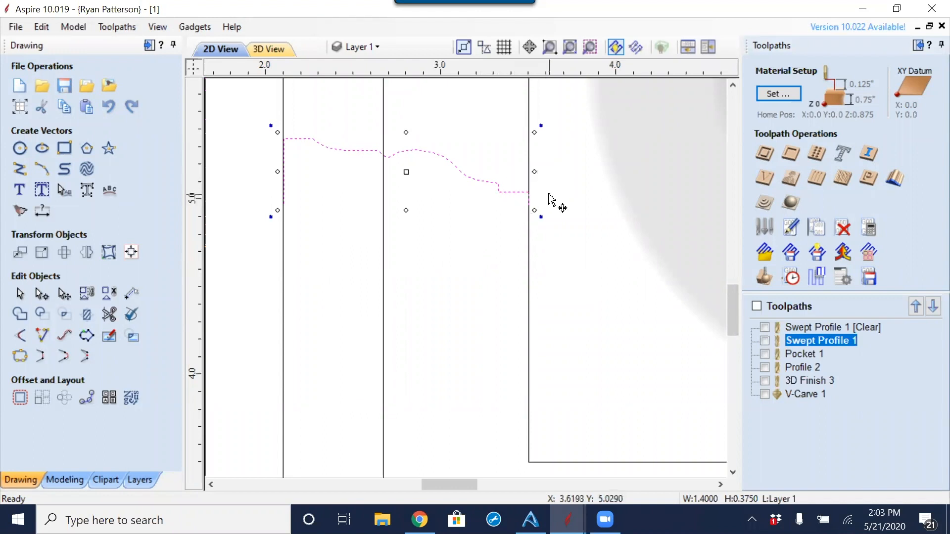
pyautogui.click(529, 165)
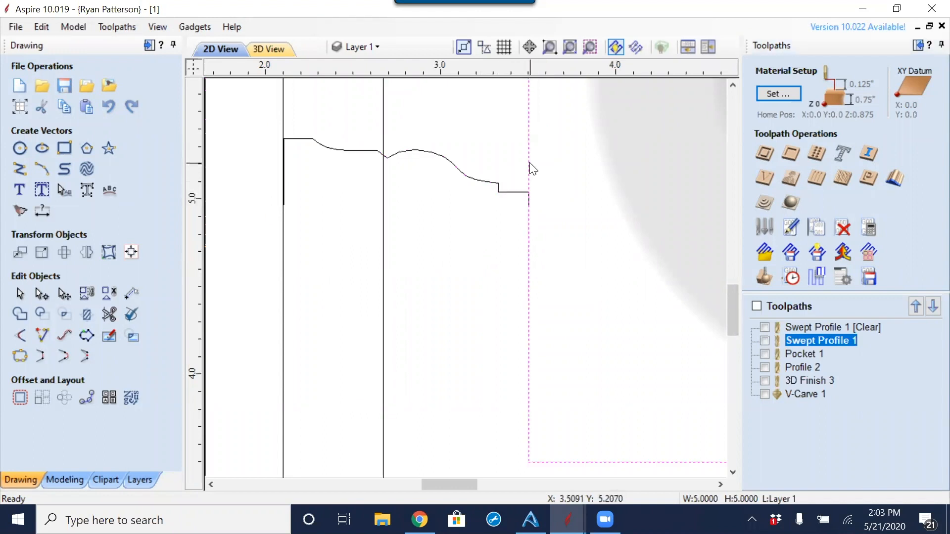